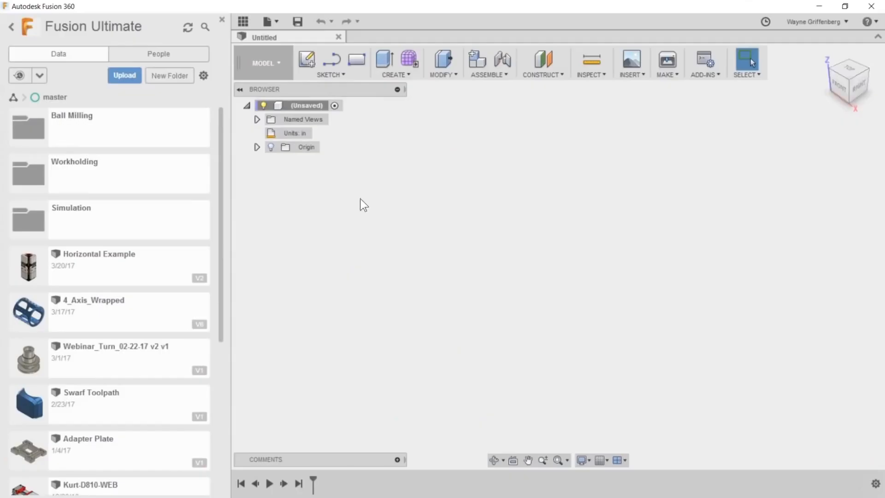
- Look through the list of all projects and reopen the Fusion Ultimate project
left_click(12, 27)
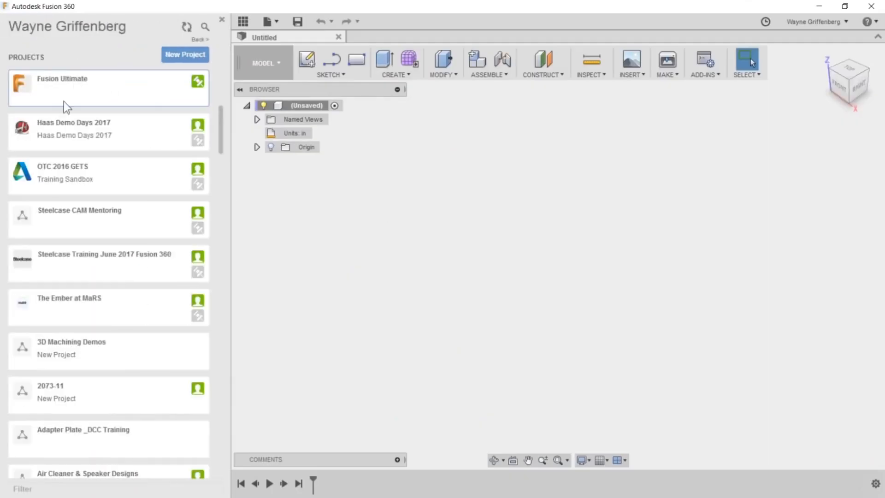
scroll(115, 157, "up", 6)
scroll(124, 203, "up", 4)
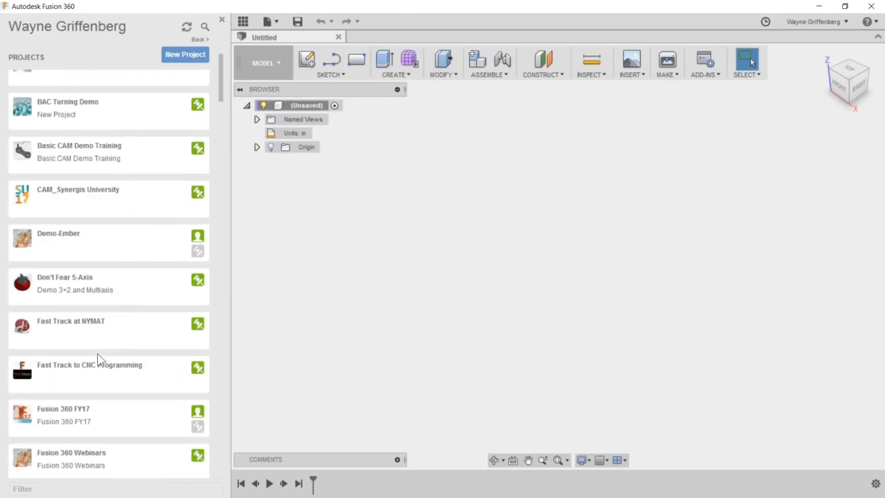
scroll(110, 175, "up", 2)
scroll(106, 226, "down", 5)
scroll(106, 308, "down", 4)
scroll(111, 321, "up", 9)
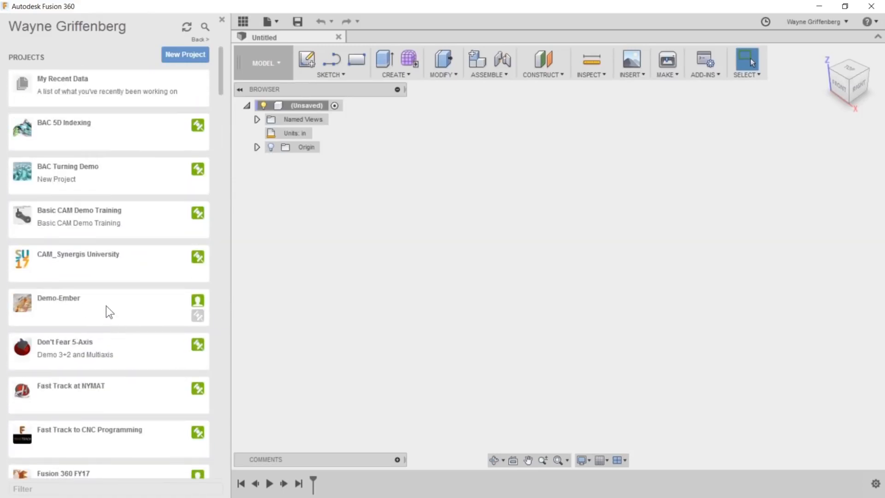
scroll(162, 290, "down", 4)
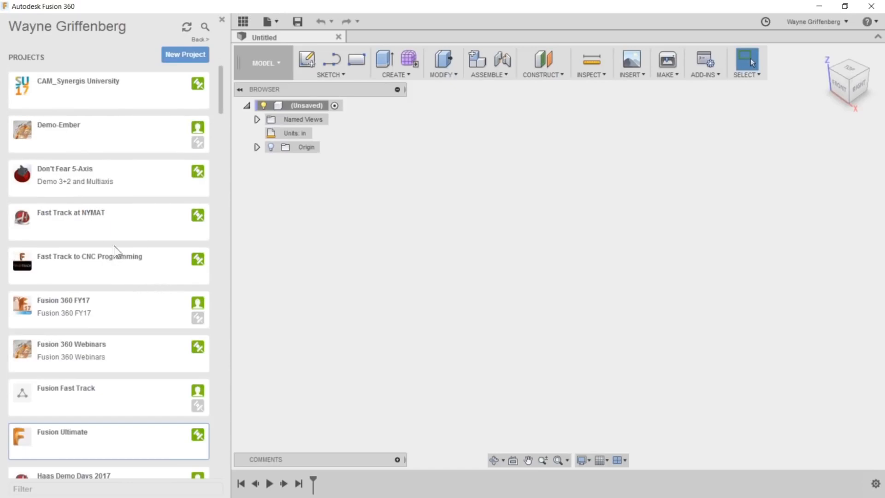
scroll(86, 371, "down", 1)
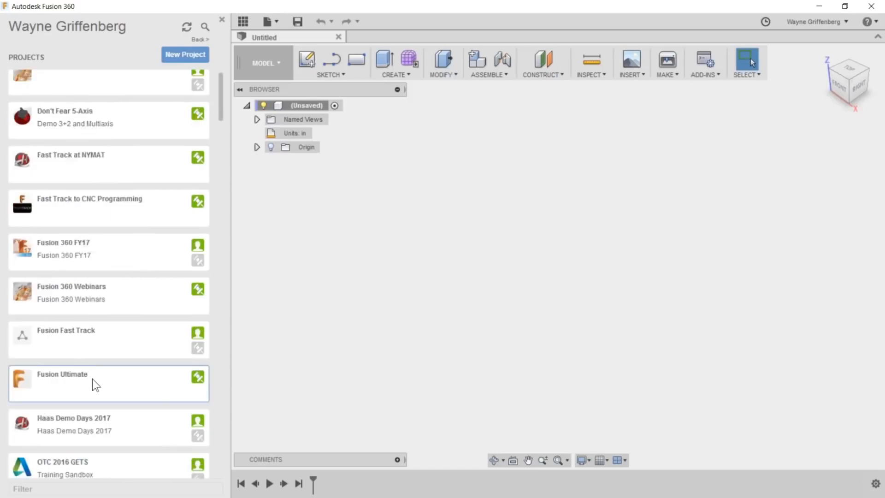
left_click(92, 379)
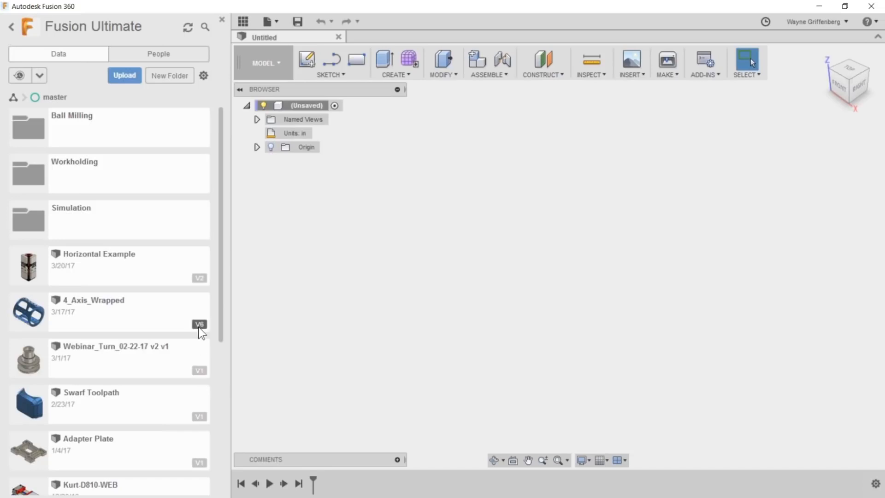
- Review the version history of the 4_Axis_Wrapped design and collapse its details
left_click(198, 325)
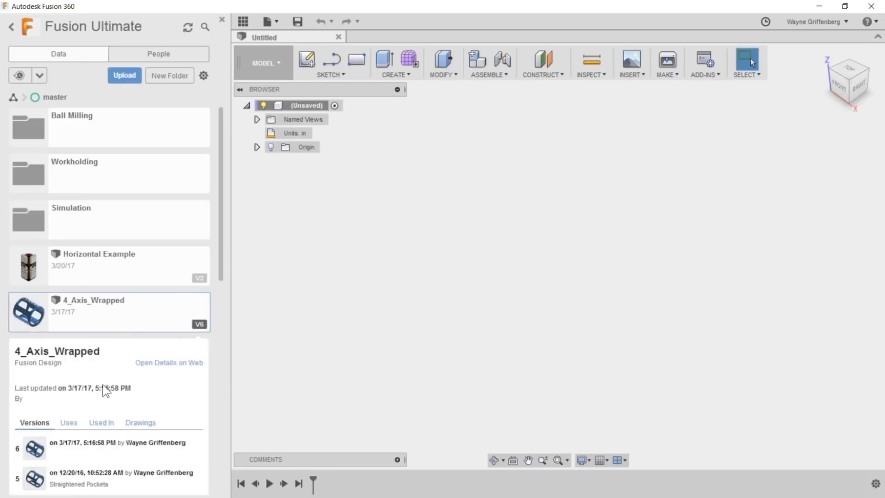
scroll(143, 369, "down", 3)
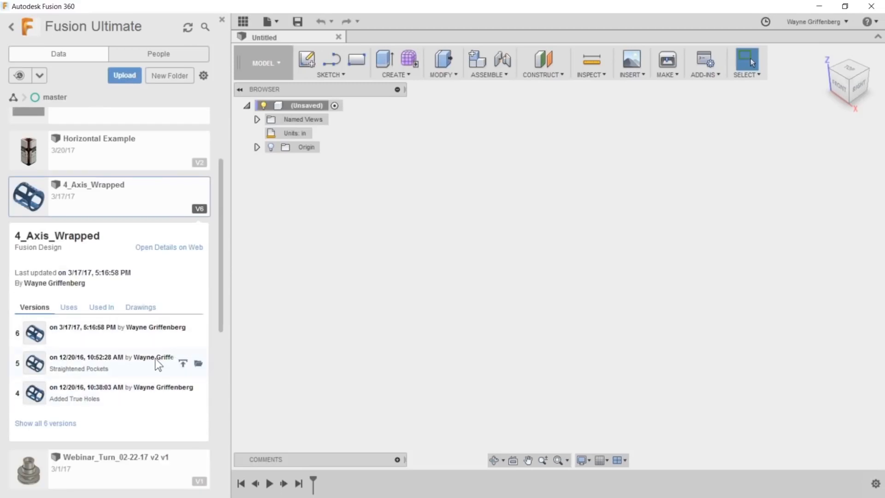
scroll(148, 353, "up", 3)
left_click(198, 325)
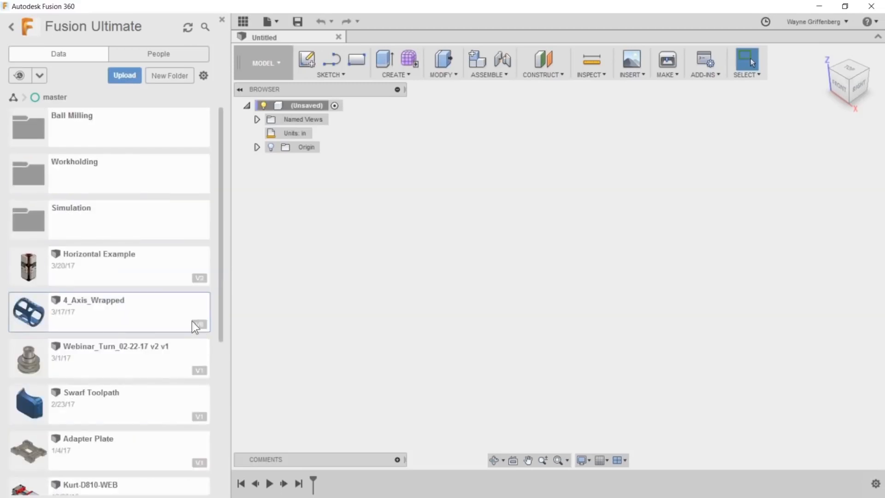
- Look through the remaining designs in the Fusion Ultimate project and hide the project data
scroll(136, 433, "down", 1)
scroll(136, 436, "down", 3)
scroll(136, 435, "up", 4)
left_click(222, 19)
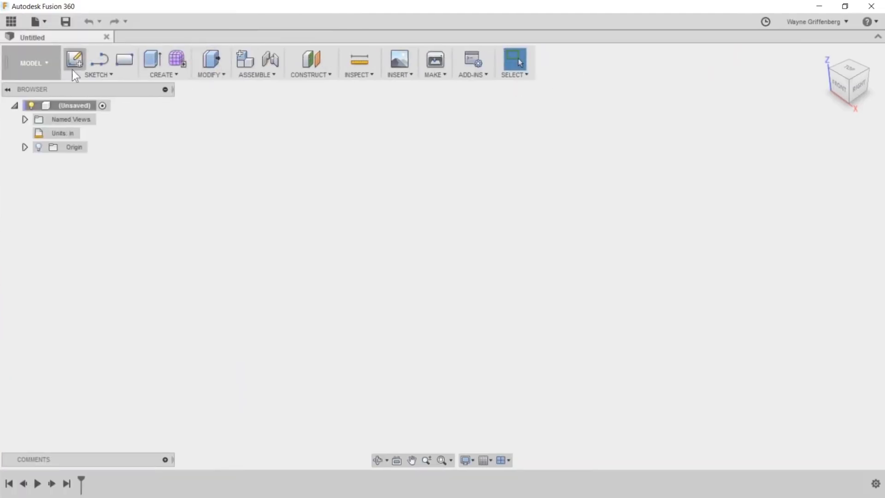
left_click(32, 68)
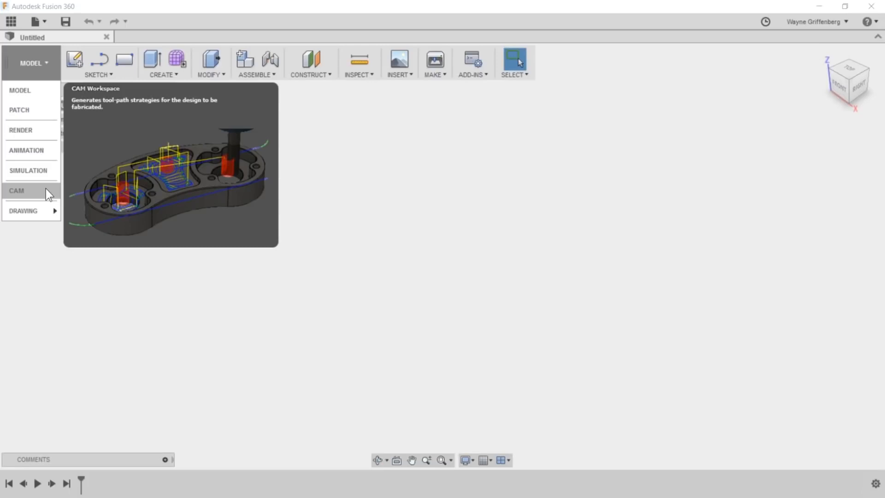
mouse_move(53, 211)
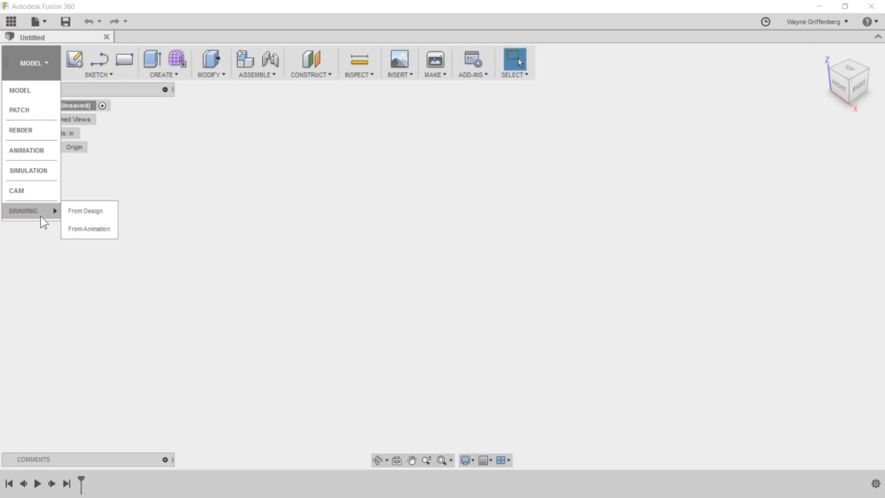
left_click(47, 64)
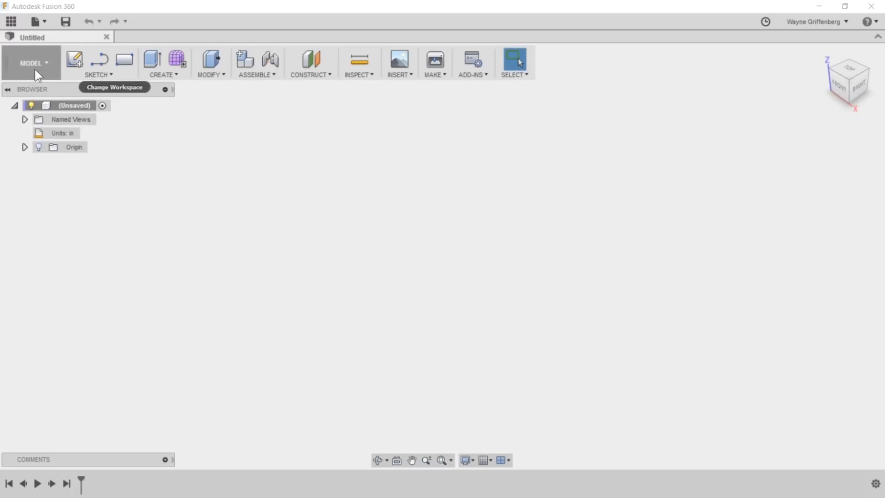
- Expand the Origin folder of the untitled design and make its planes and axes visible
left_click(25, 147)
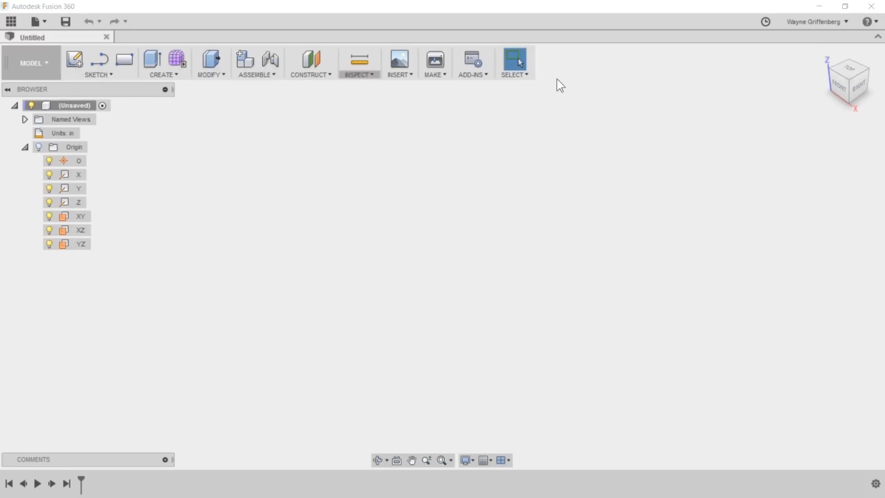
left_click(99, 80)
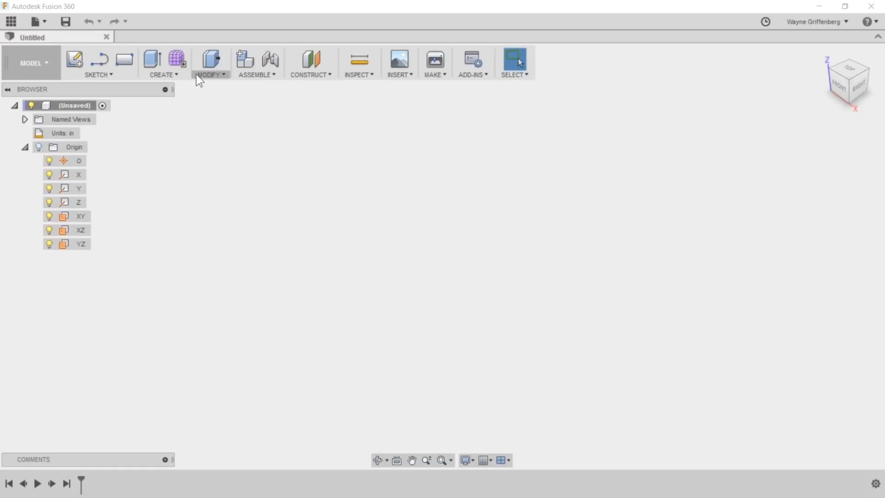
left_click(166, 75)
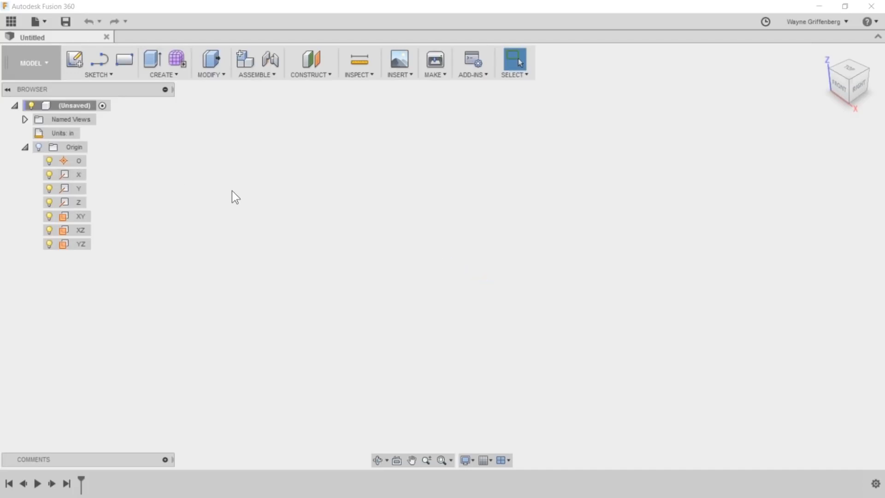
left_click(39, 147)
left_click(470, 279)
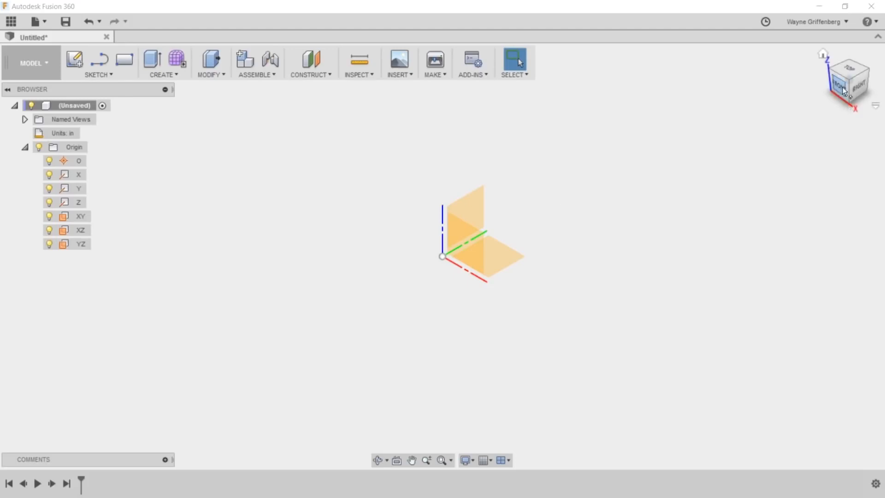
- Create a new sketch on the XZ origin plane
mouse_move(844, 90)
left_mouse_down()
mouse_move(835, 99)
mouse_move(829, 71)
mouse_move(842, 95)
mouse_move(860, 70)
left_mouse_up()
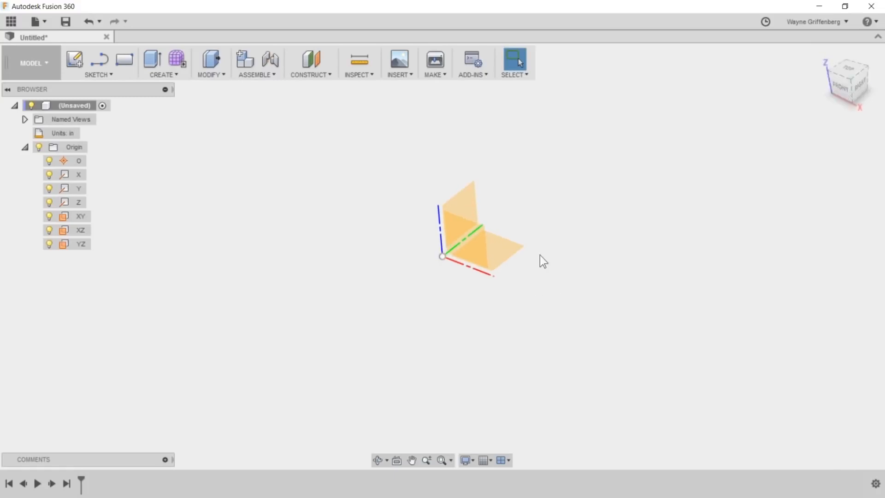
left_click(470, 249)
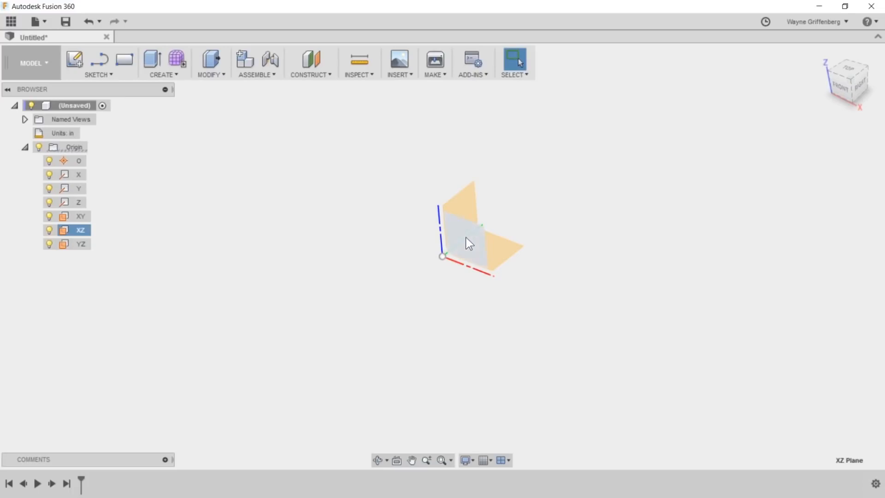
right_click(468, 242)
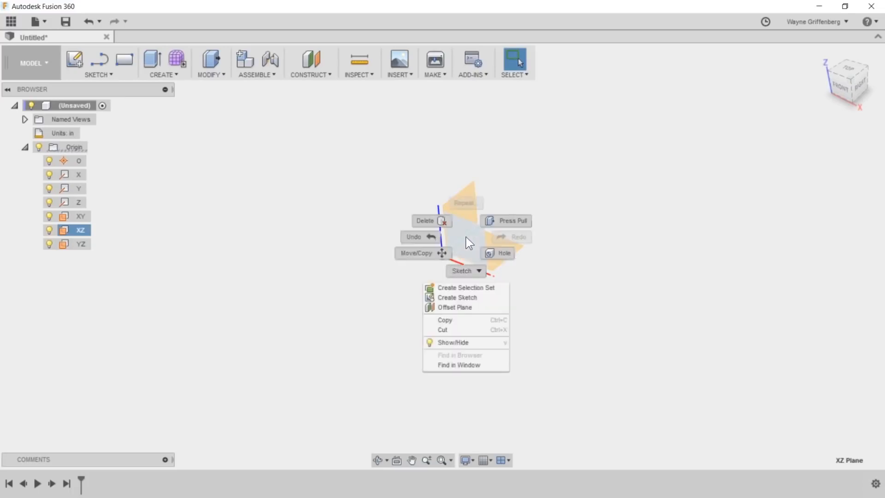
left_click(457, 296)
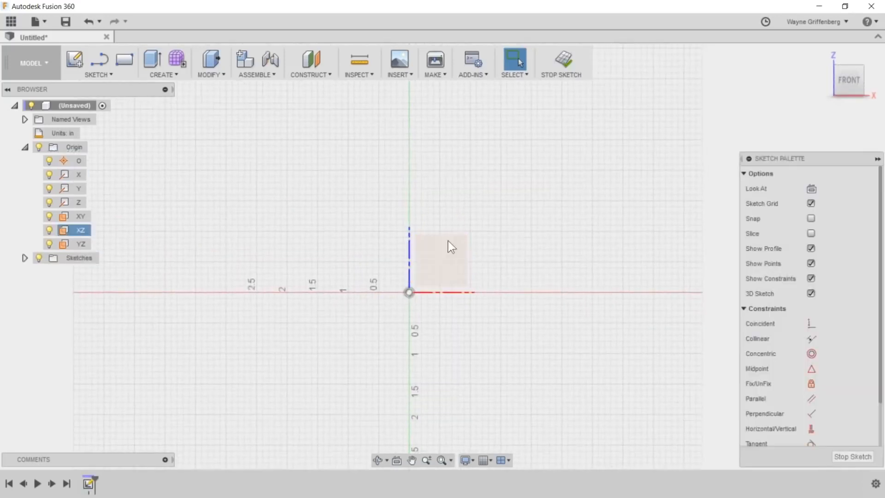
- Start a 2-point rectangle and undock the sketch palette to review its options and constraints
scroll(446, 280, "down", 1)
scroll(452, 275, "down", 5)
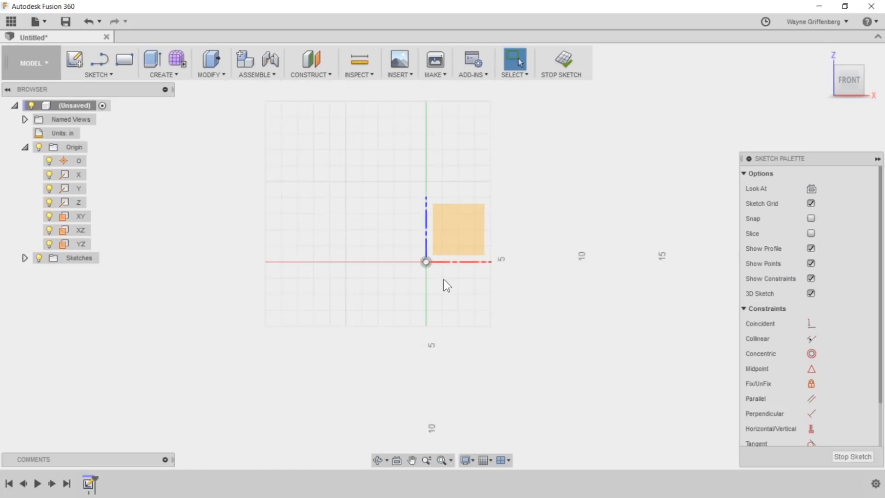
scroll(389, 359, "up", 2)
scroll(455, 157, "up", 2)
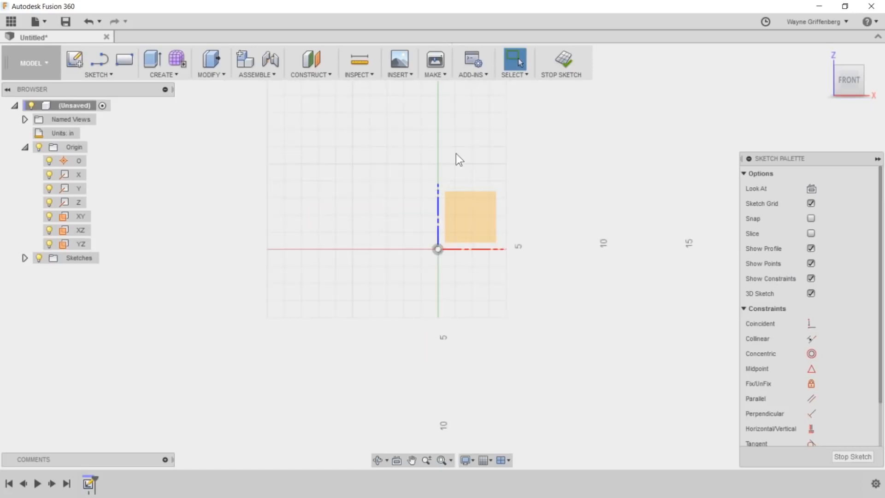
scroll(446, 184, "up", 2)
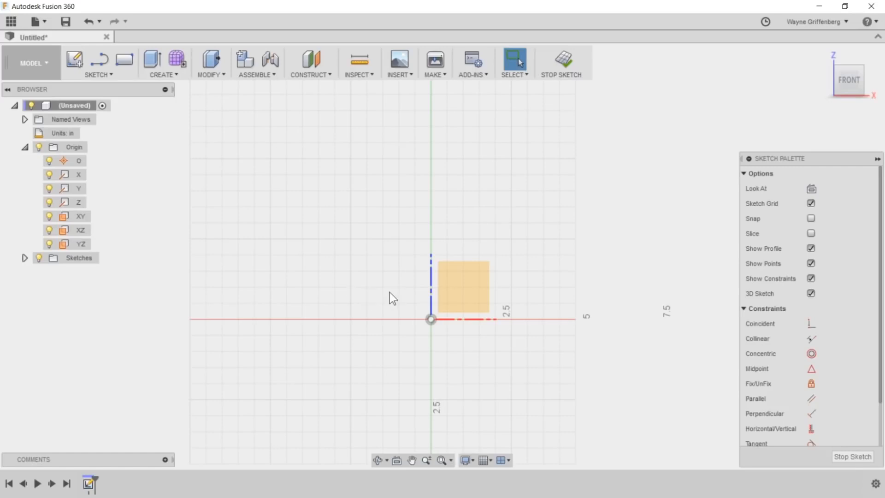
key("r")
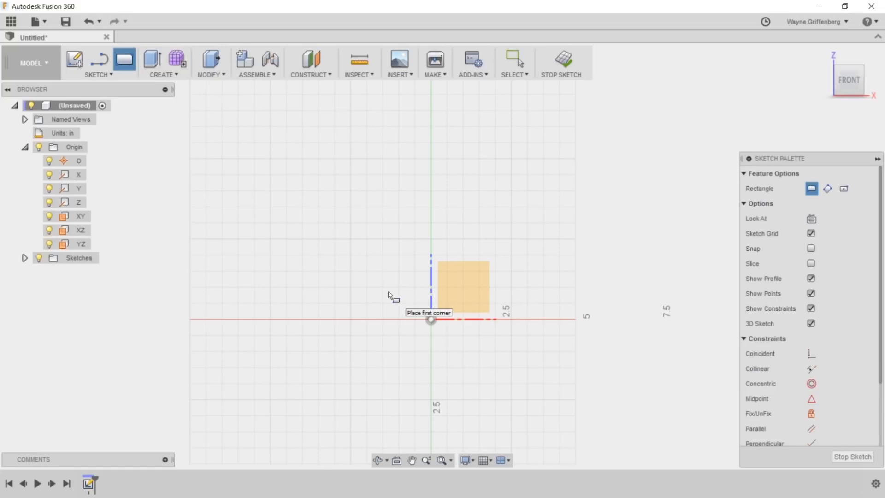
left_click(96, 74)
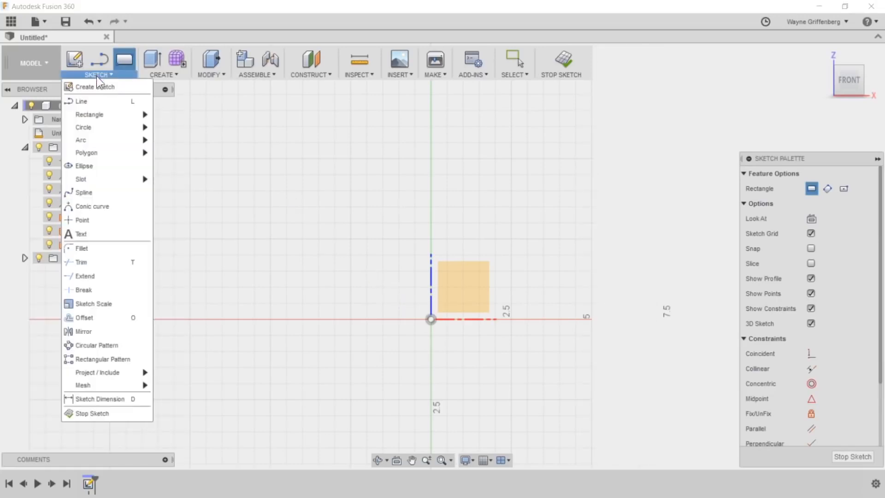
mouse_move(99, 114)
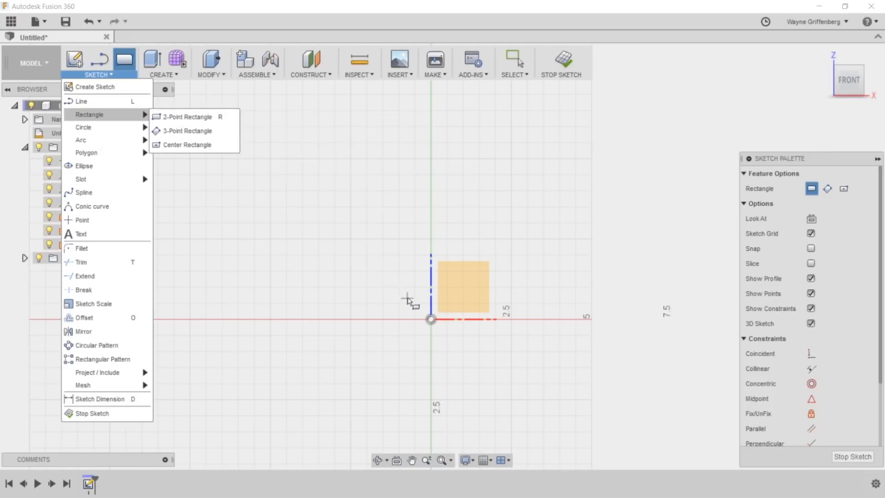
left_click(124, 60)
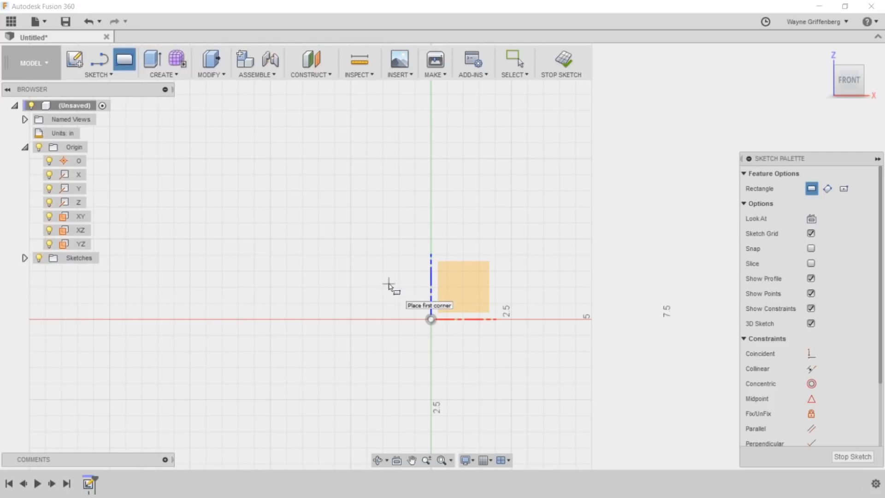
mouse_move(800, 159)
left_mouse_down()
mouse_move(784, 137)
mouse_move(781, 144)
left_mouse_up()
scroll(783, 355, "down", 3)
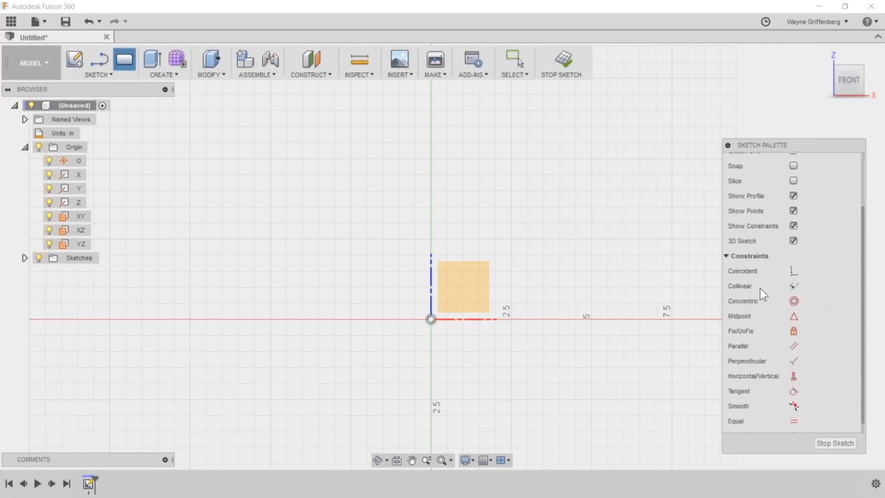
scroll(769, 313, "up", 3)
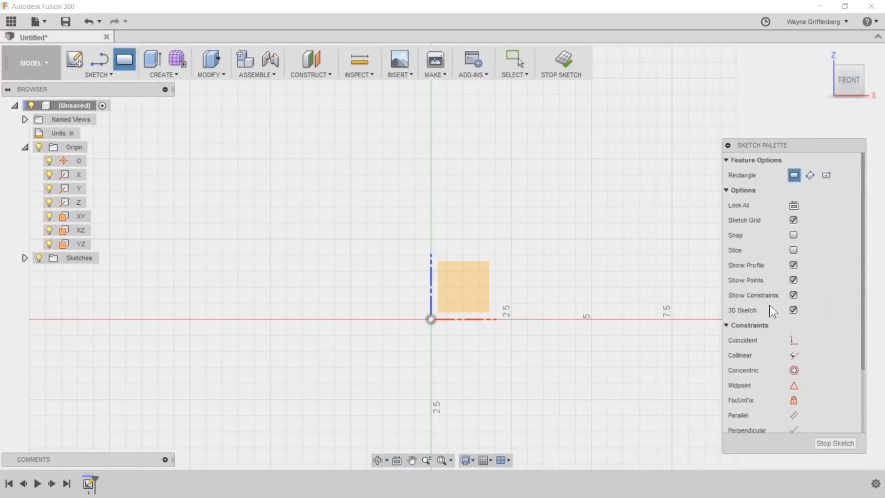
- Draw a rectangle from the origin toward negative X, 4 in wide and 1.5 in high, and move its dimensions closer to the outline
left_click(431, 318)
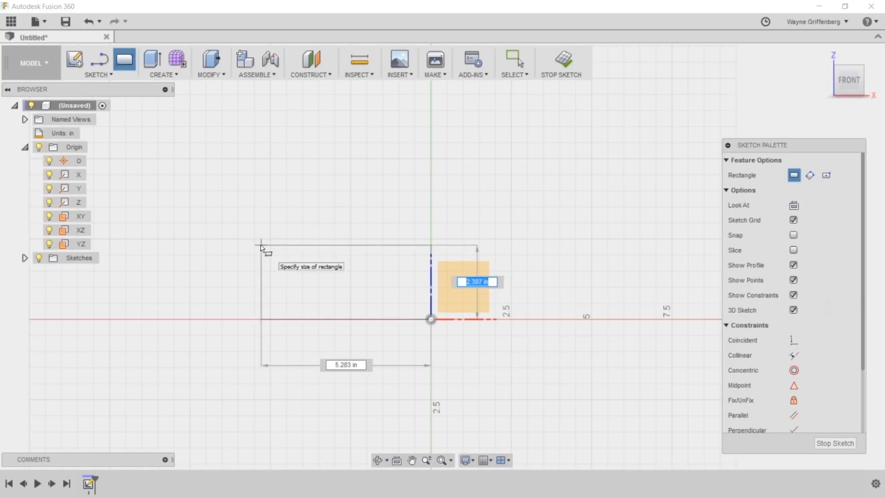
type("1.5")
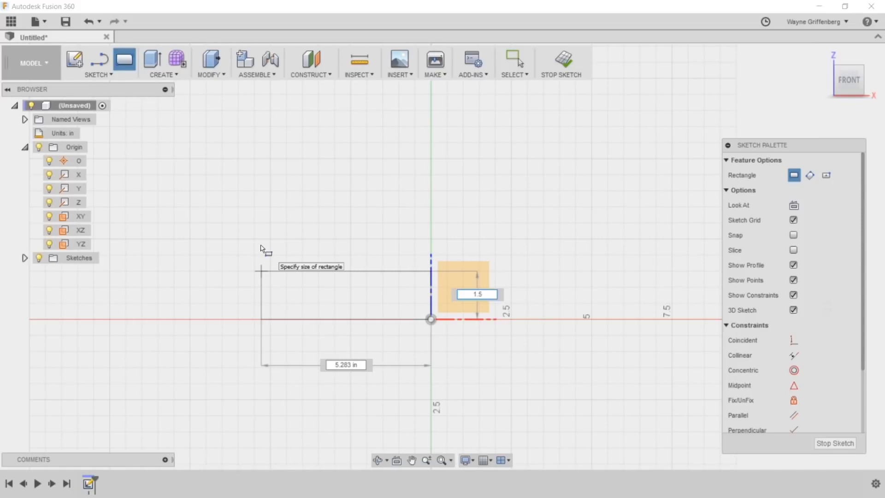
key("Tab")
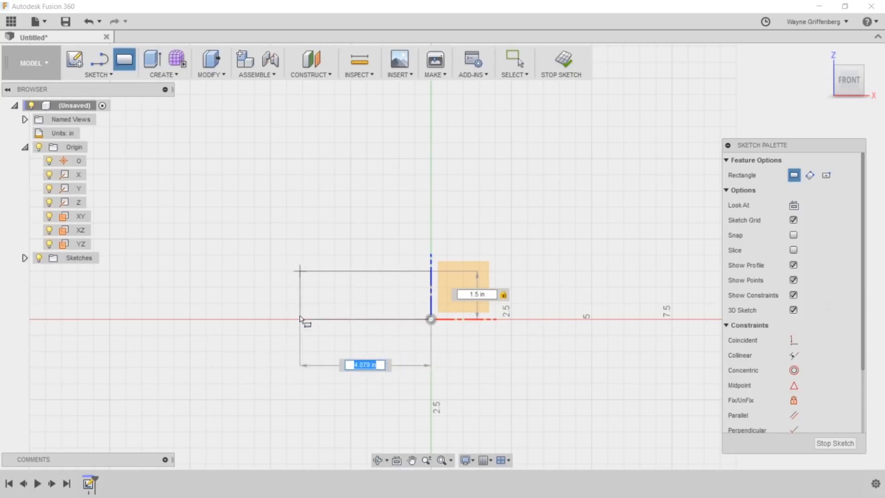
type("4")
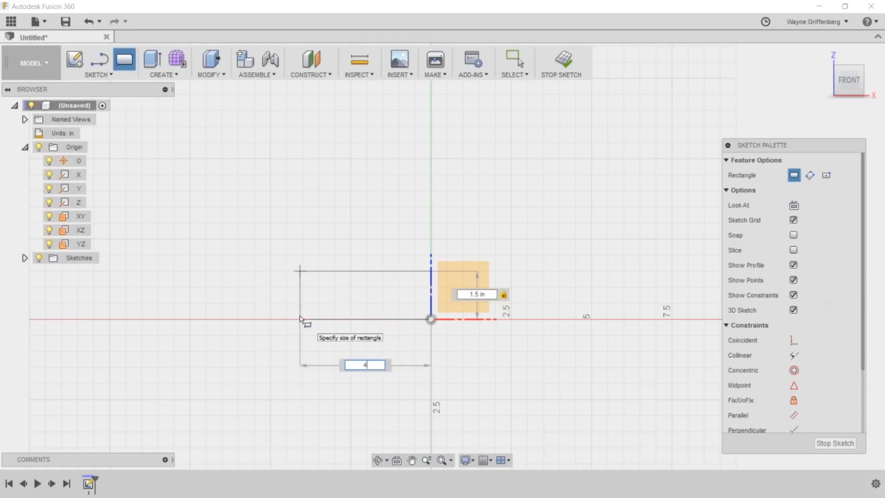
key("Tab")
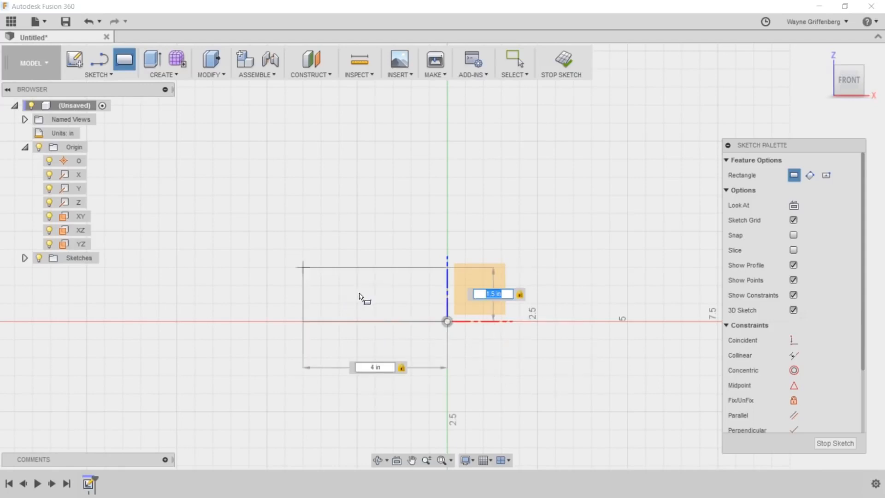
scroll(360, 296, "up", 3)
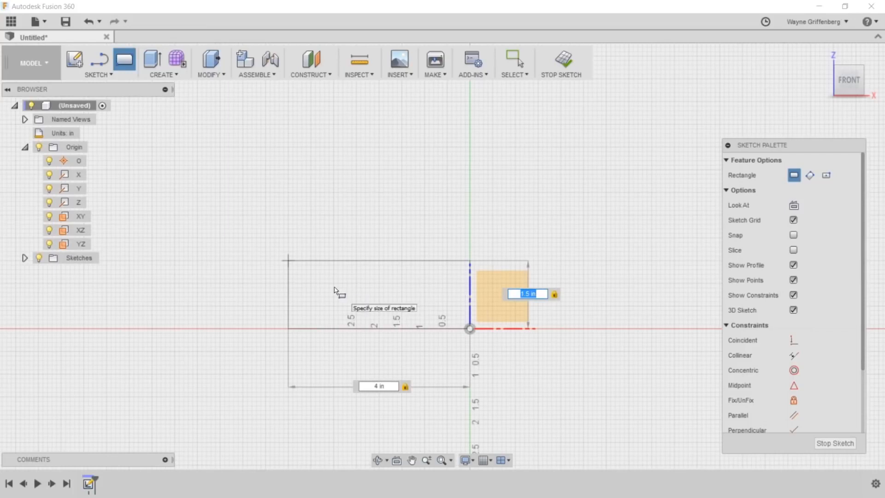
key("Return")
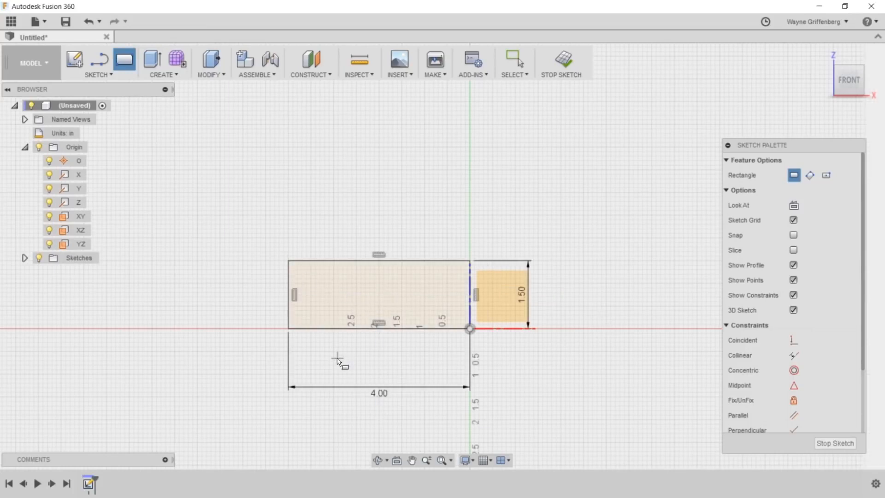
scroll(337, 360, "up", 1)
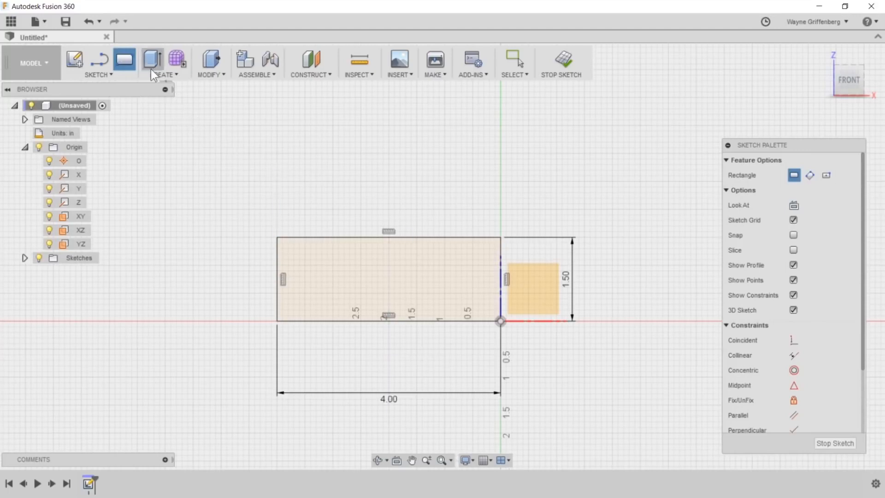
key("Escape")
left_click_drag(394, 397, 388, 353)
left_click_drag(560, 274, 527, 274)
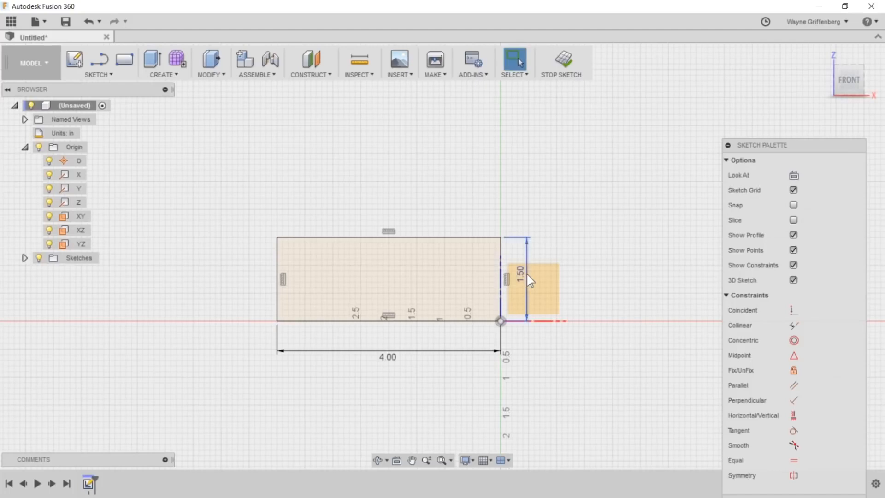
- Convert all four lines of the rectangle to construction geometry
scroll(514, 279, "up", 2)
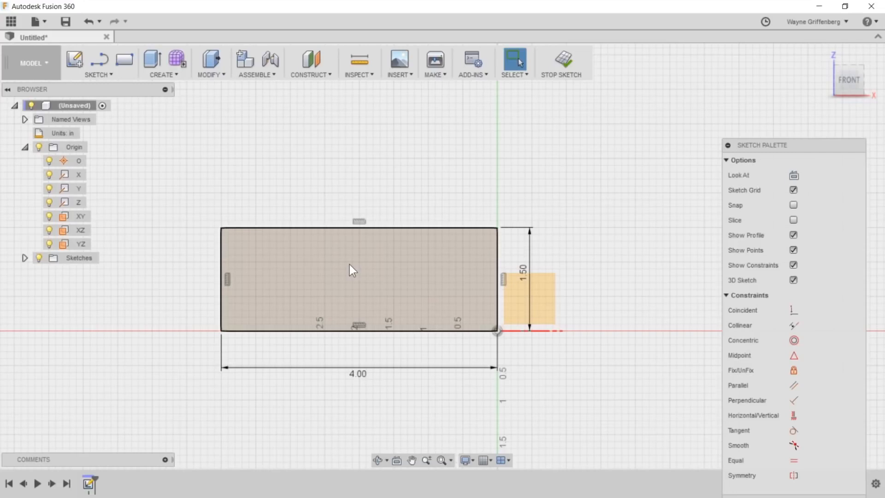
left_click_drag(181, 184, 521, 344)
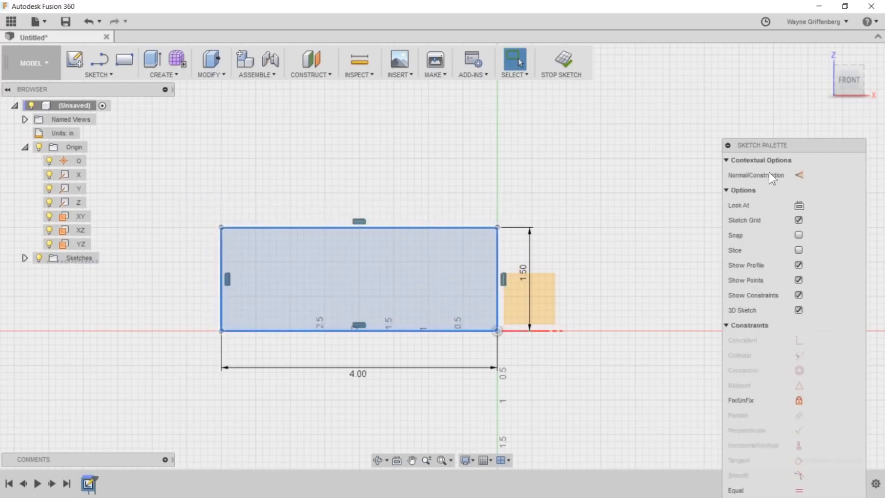
mouse_move(182, 197)
left_mouse_down()
mouse_move(470, 341)
mouse_move(534, 359)
left_mouse_up()
left_click(800, 172)
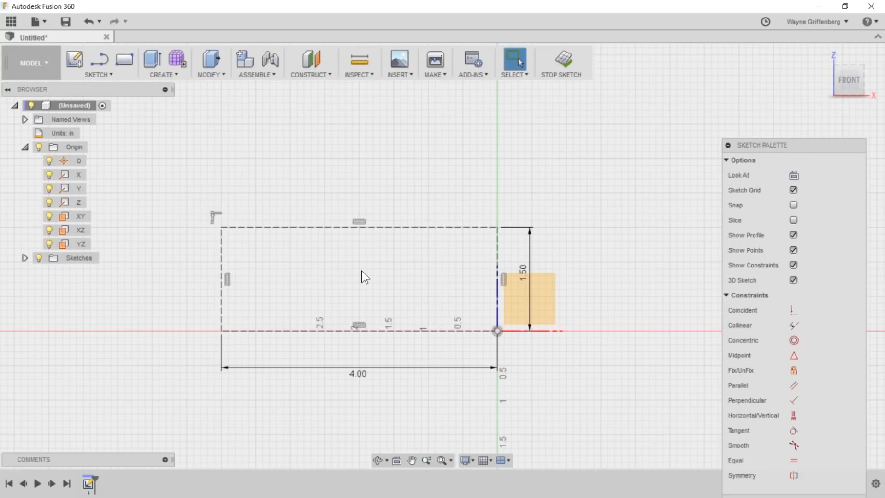
- Draw a 0.375 in high rectangle from the construction rectangle's upper-left corner across to its right edge
scroll(361, 271, "up", 1)
key("r")
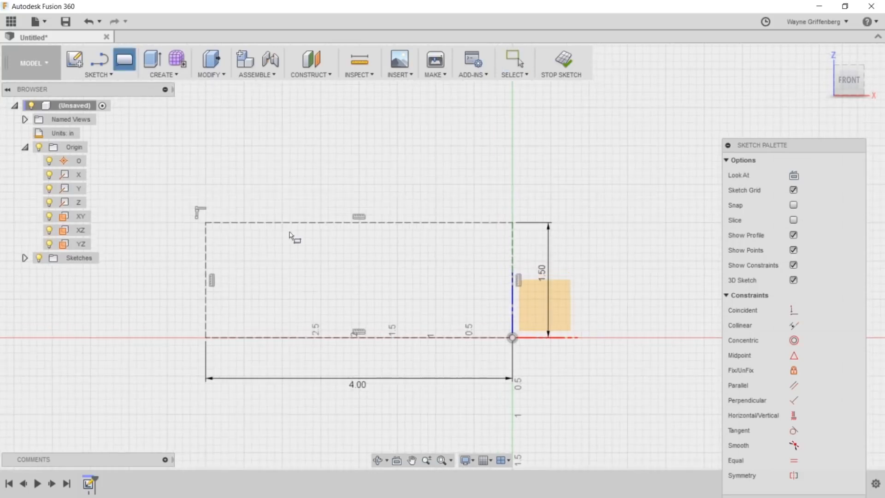
left_click(206, 223)
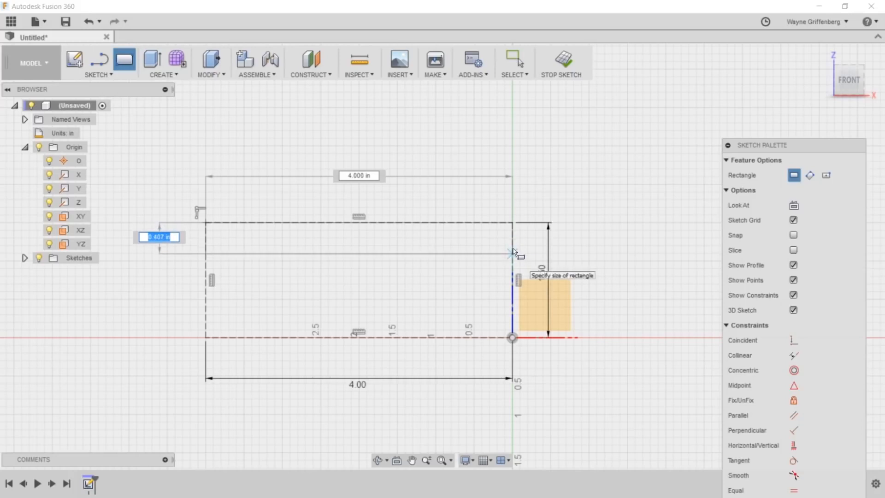
type("0.375")
key("Return")
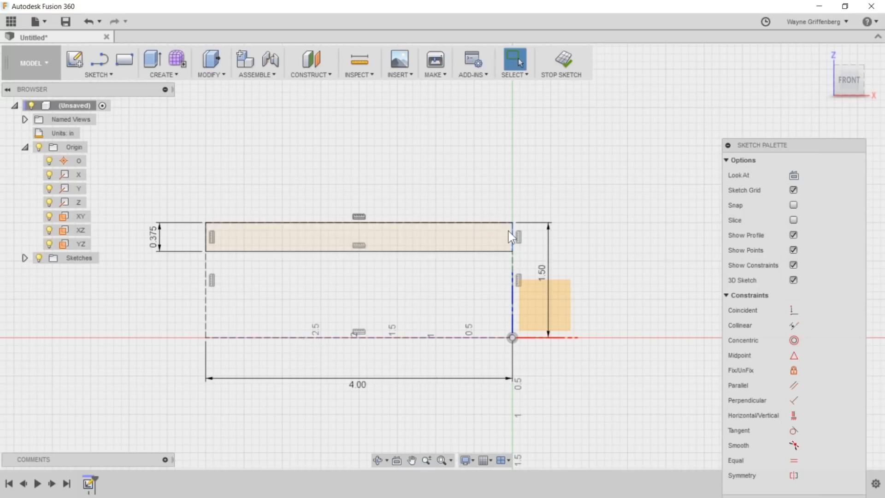
- Finish the sketch and revolve the thin rectangular profile 360 degrees about the X axis as a new body
mouse_move(595, 258)
middle_mouse_down("shift")
mouse_move(541, 283)
mouse_move(524, 349)
mouse_move(511, 364)
mouse_move(527, 370)
middle_mouse_up("shift")
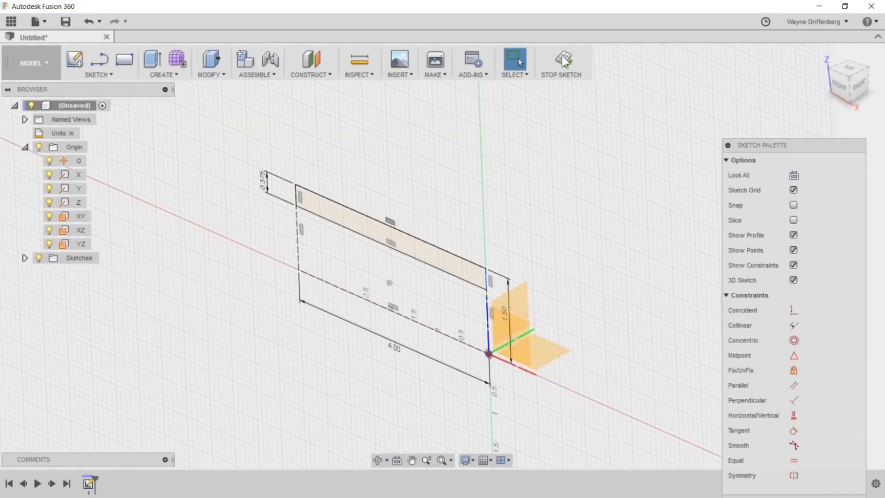
left_click(562, 58)
left_click(156, 75)
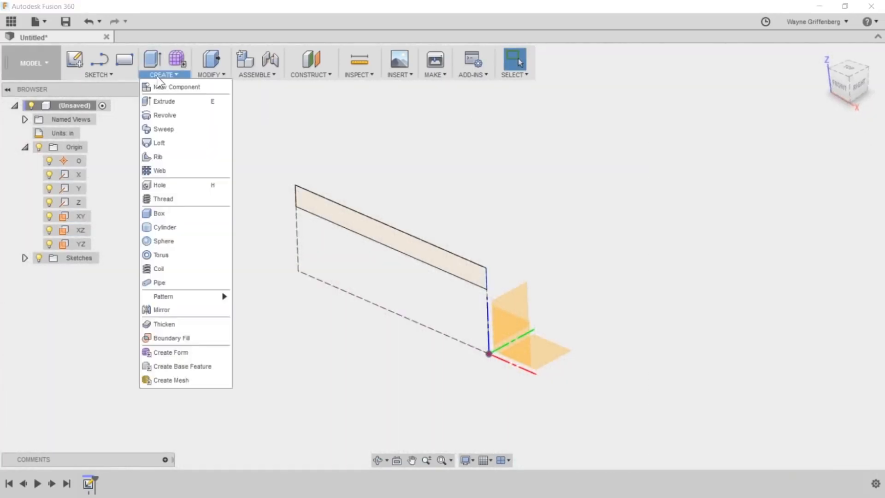
left_click(159, 112)
left_click_drag(315, 99, 818, 152)
left_click(396, 243)
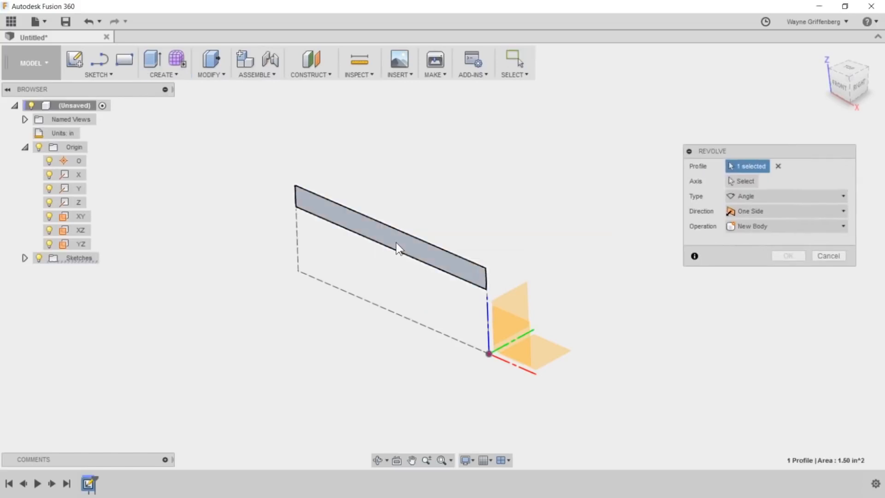
left_click(735, 181)
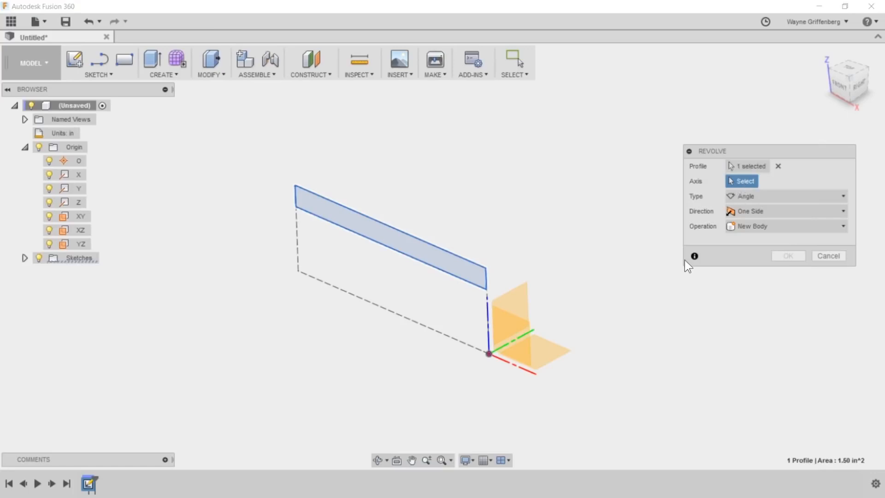
left_click(524, 369)
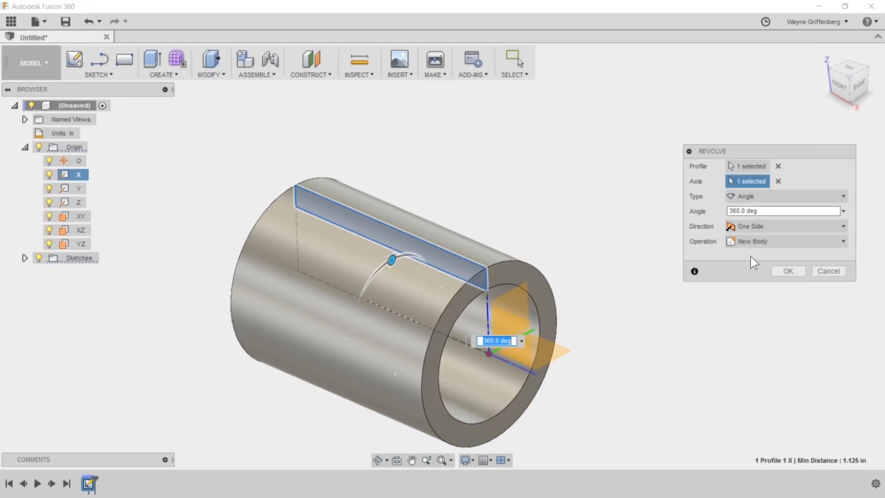
left_click(785, 271)
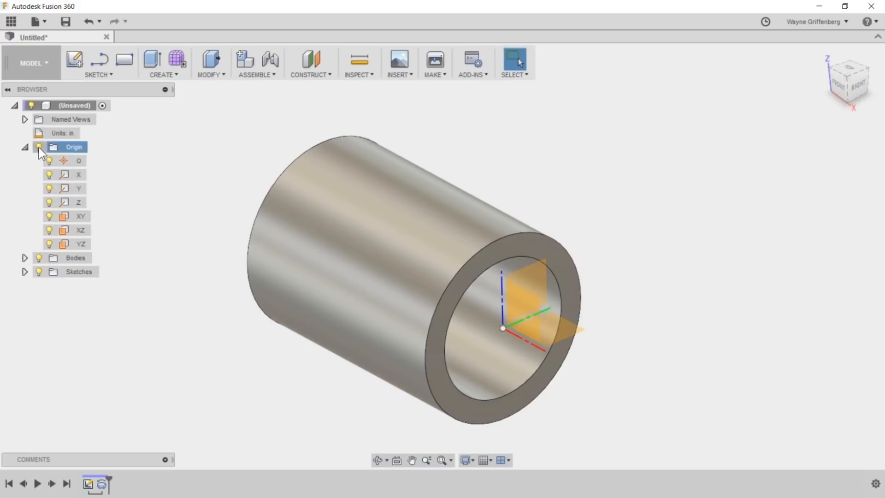
- Collapse the Origin folder and create a construction plane offset -1.5 in from the XZ plane
left_click(25, 147)
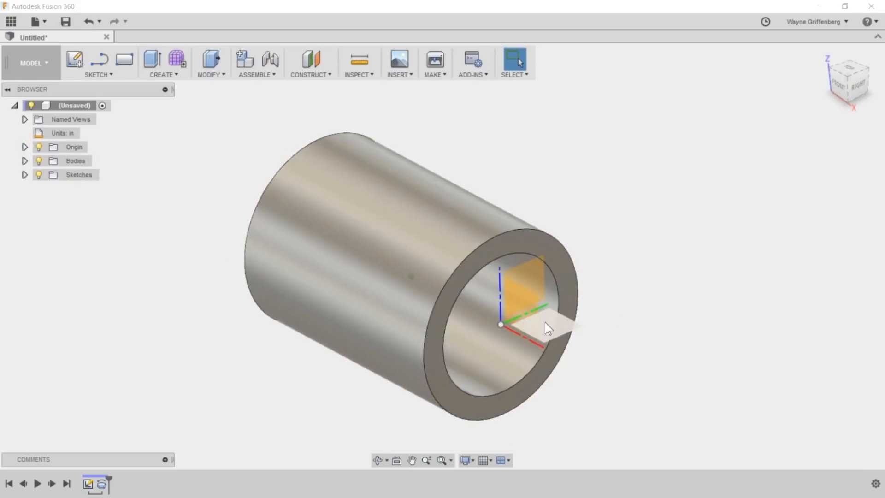
left_click(523, 305)
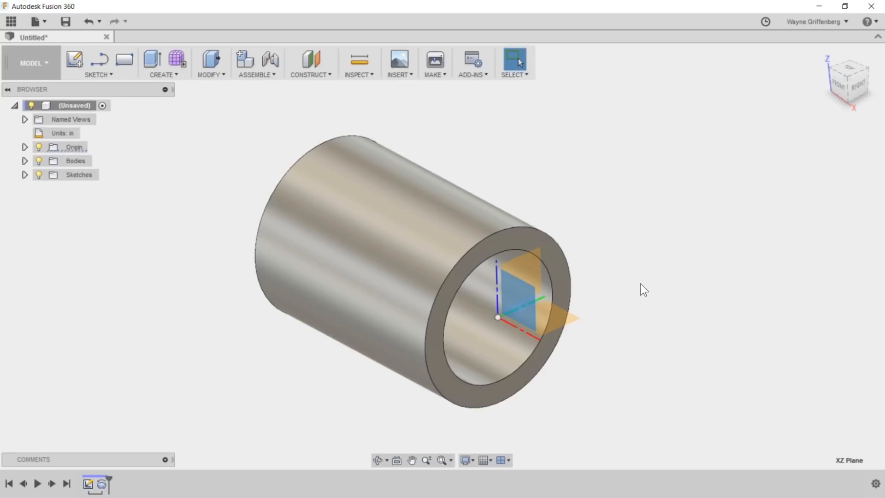
scroll(640, 284, "up", 1)
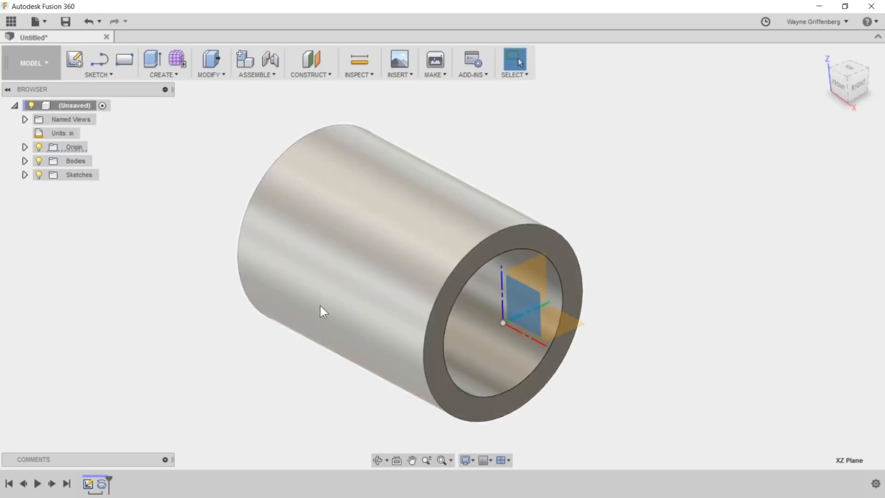
middle_click_drag(298, 304, 553, 315, "shift")
left_click(553, 315)
left_click(307, 75)
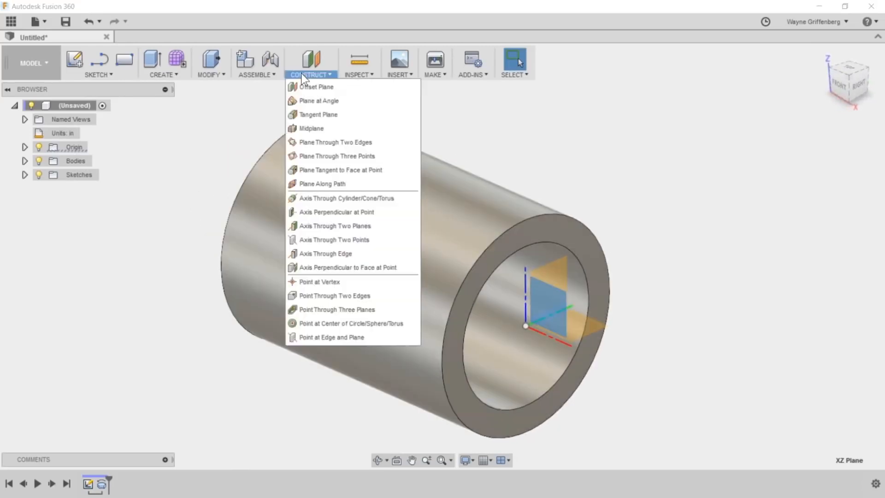
left_click(312, 86)
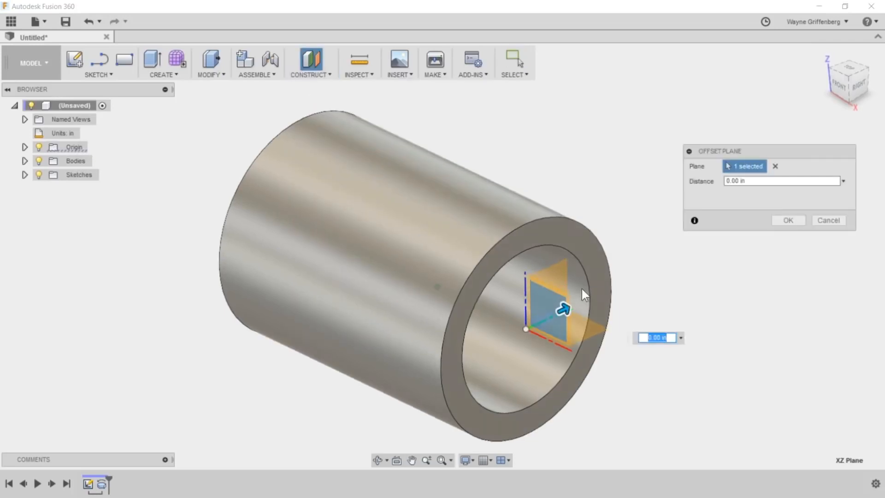
left_click_drag(559, 315, 454, 367)
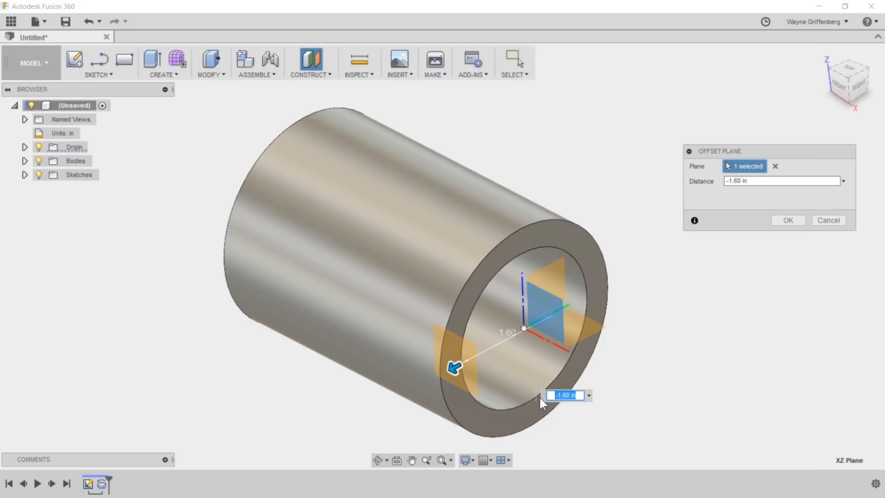
type("-1.5")
key("Return")
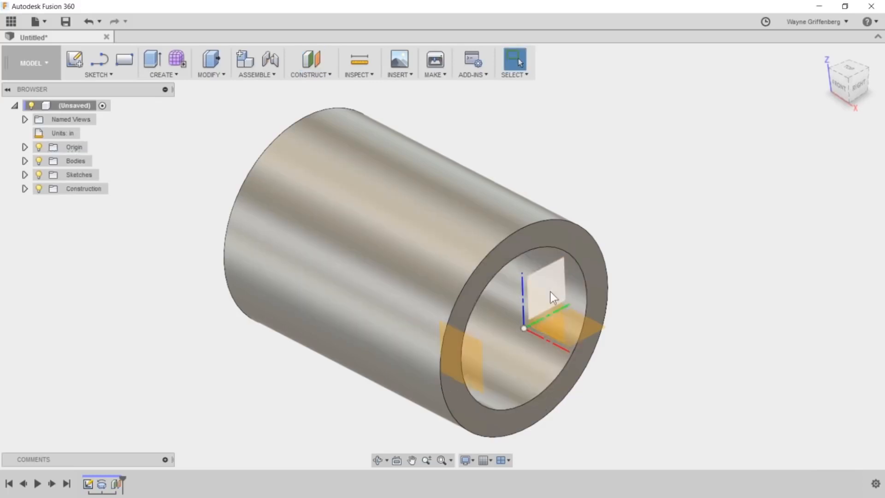
middle_click_drag(459, 350, 372, 363, "shift")
left_click(389, 363)
middle_click_drag(686, 360, 680, 347, "shift")
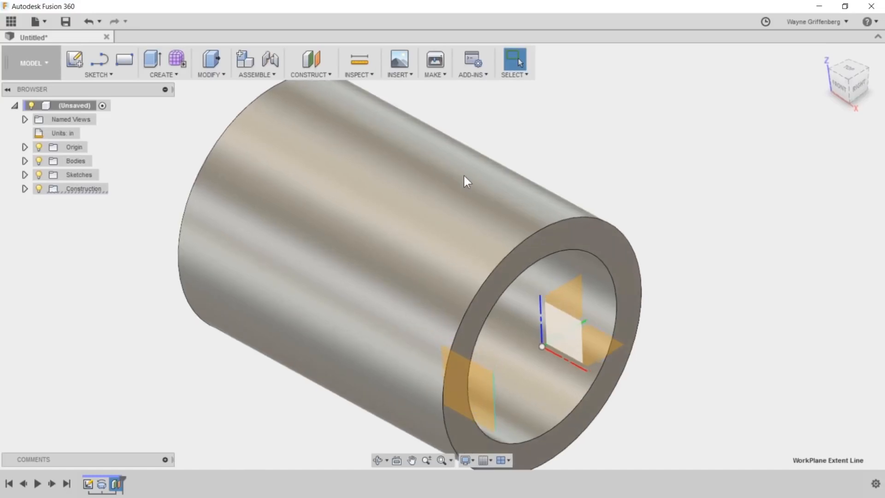
left_click(321, 76)
left_click(316, 87)
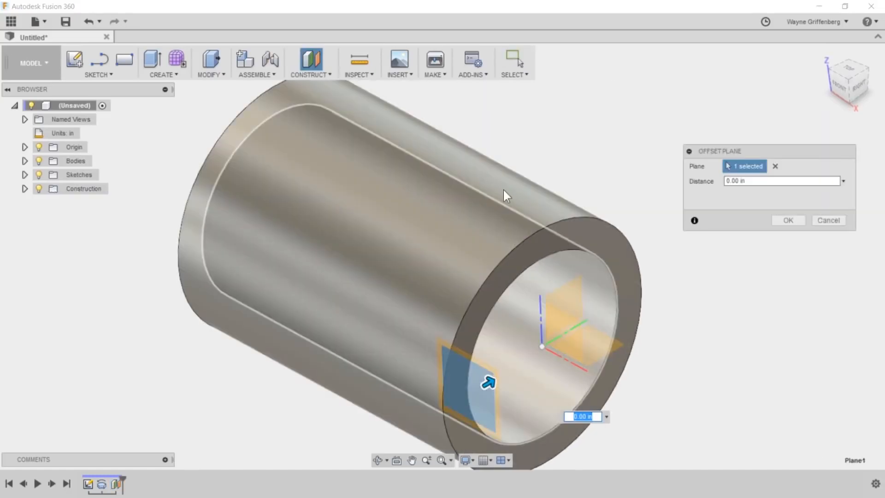
key("Return")
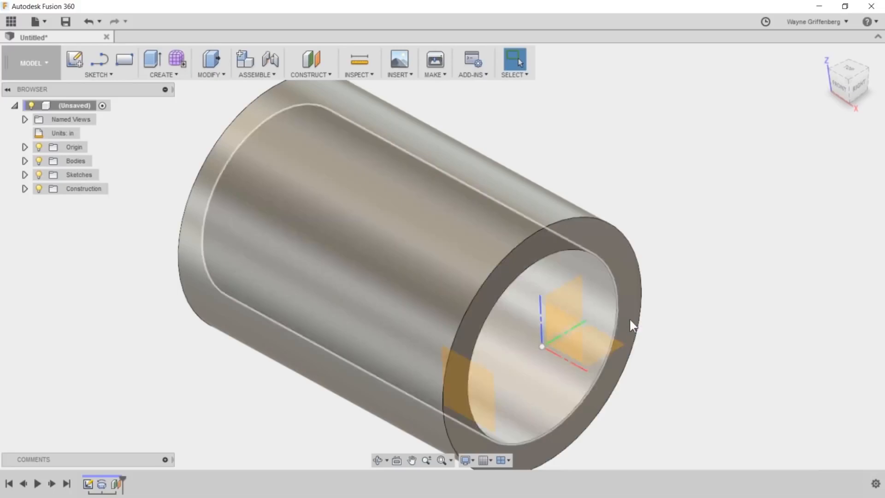
- Create a construction plane offset 1.5 in from the XZ plane on the rear side of the cylinder
right_click(668, 320)
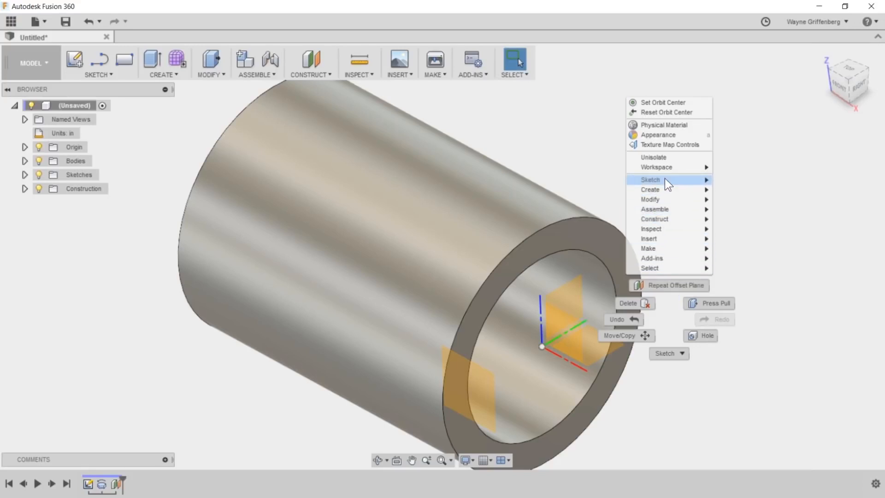
mouse_move(663, 217)
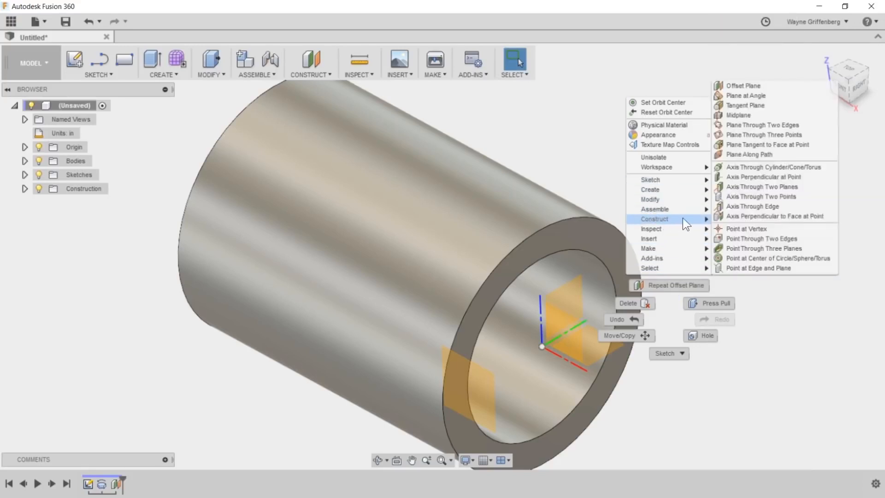
left_click(734, 84)
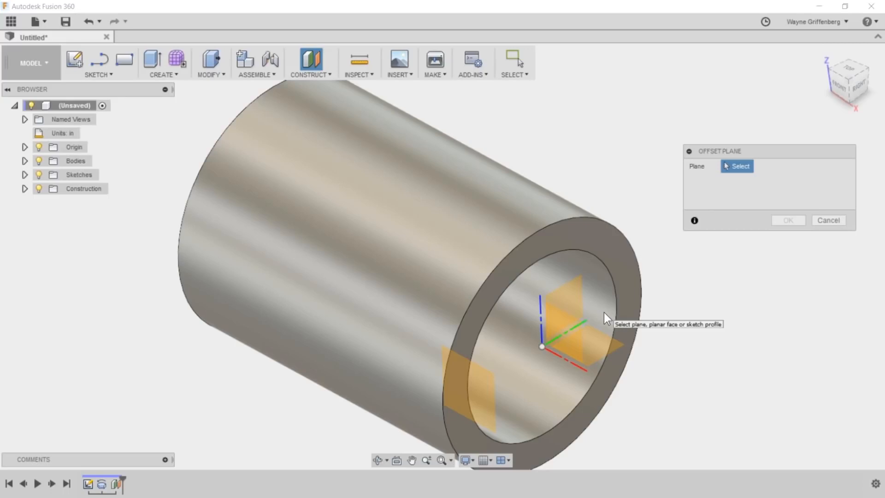
left_click(557, 328)
left_click_drag(568, 317, 674, 285)
left_click(748, 295)
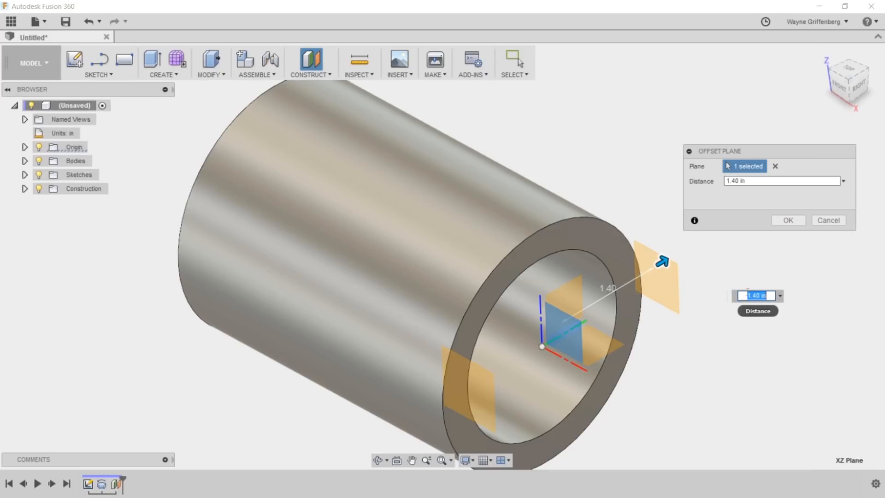
type("1.5")
key("Return")
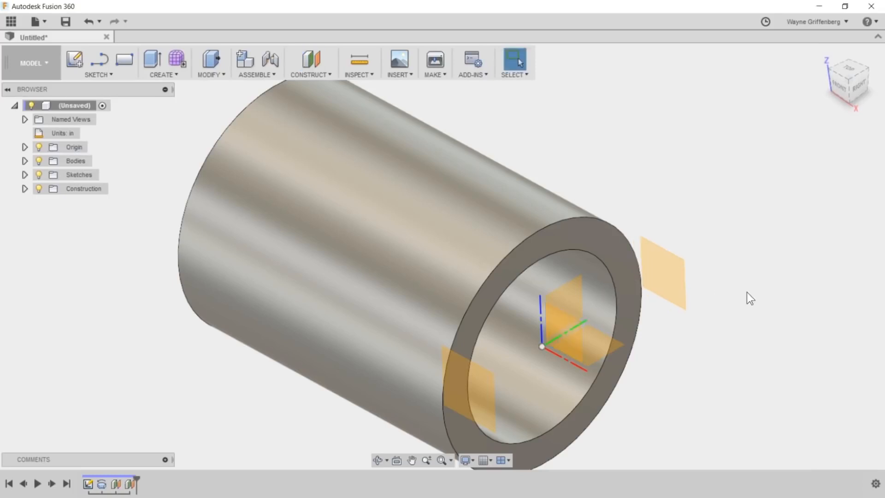
- Start a new sketch on the construction plane offset in front of the cylinder
scroll(664, 342, "down", 1)
middle_click_drag(665, 342, 553, 318, "shift")
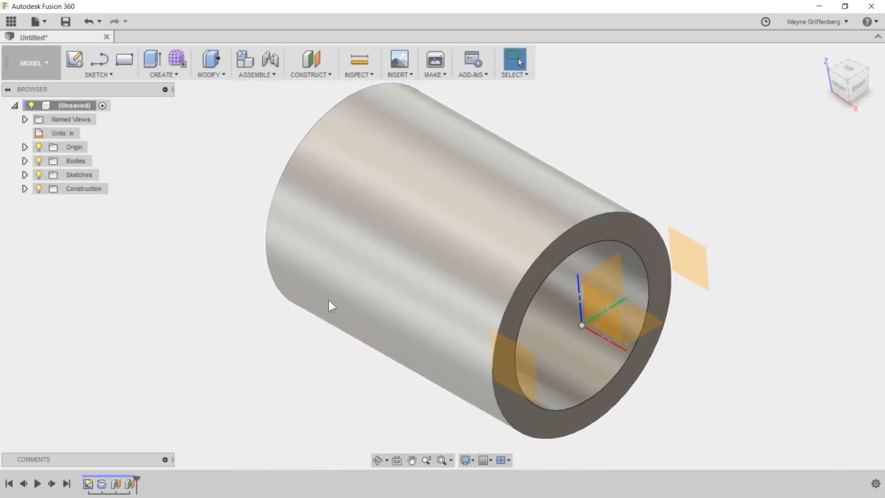
scroll(414, 300, "up", 1)
left_click(516, 379)
right_click(515, 378)
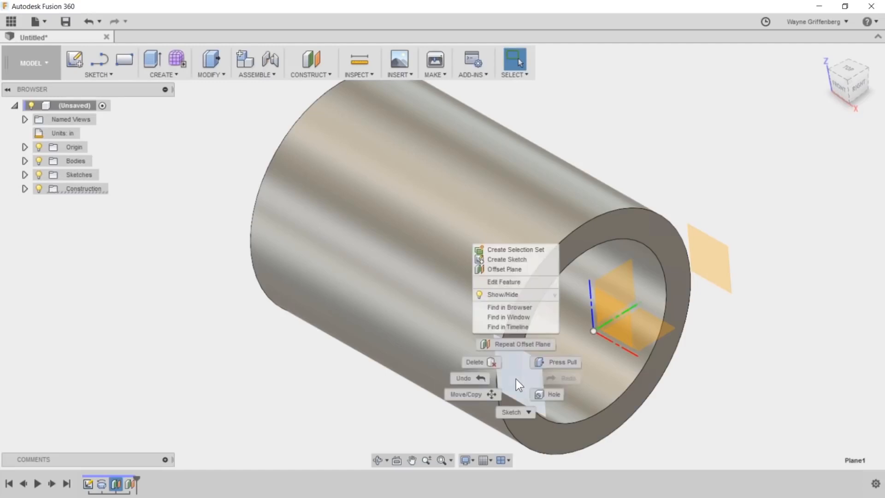
left_click(506, 260)
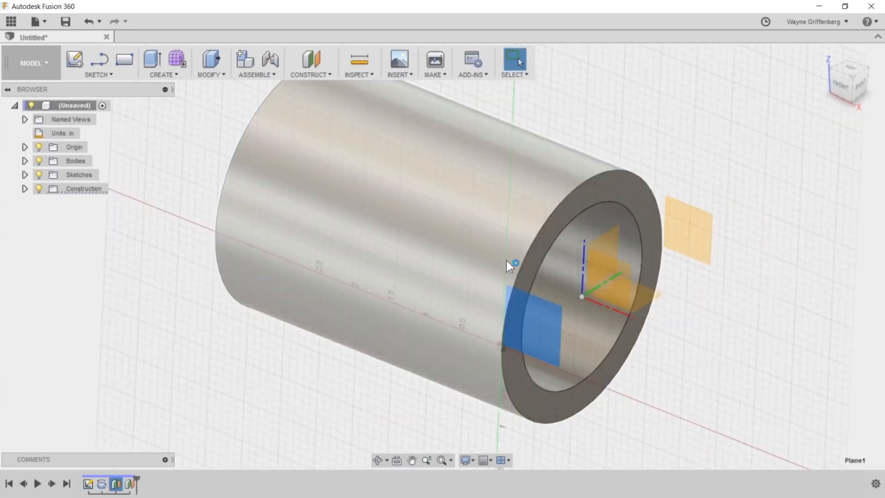
scroll(590, 281, "down", 3)
scroll(302, 266, "up", 2)
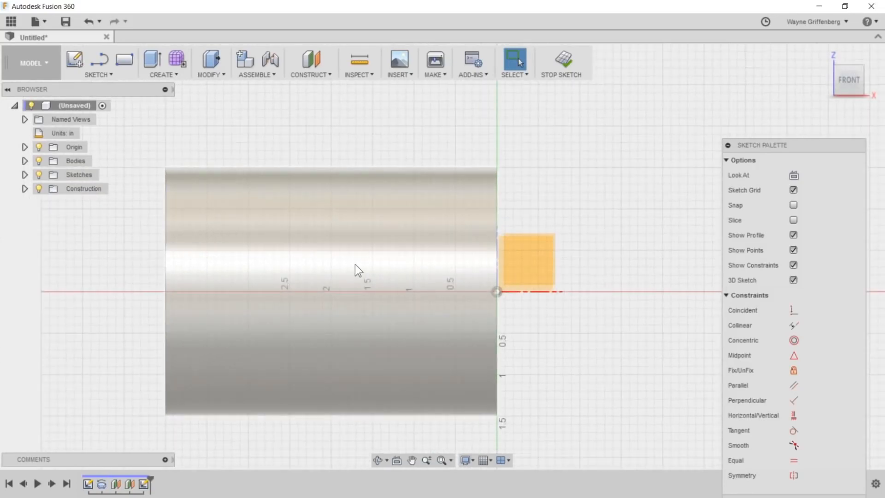
key("r")
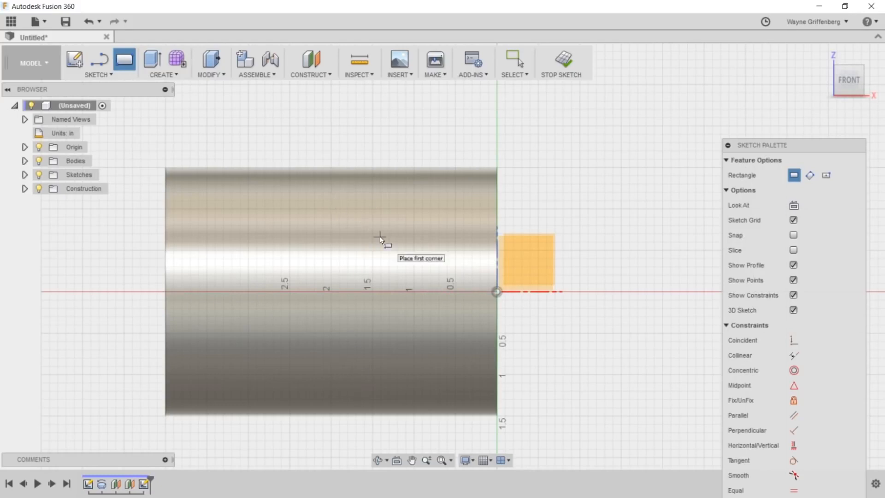
key("Escape")
- Draw a 4 in horizontal construction line from the origin along the cylinder's axis and place its dimension above the cylinder
scroll(512, 295, "up", 1)
scroll(502, 284, "down", 2)
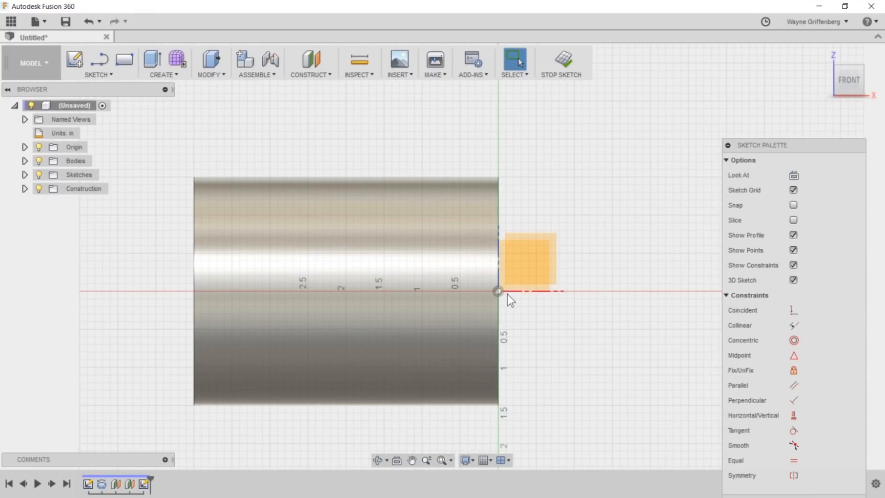
key("l")
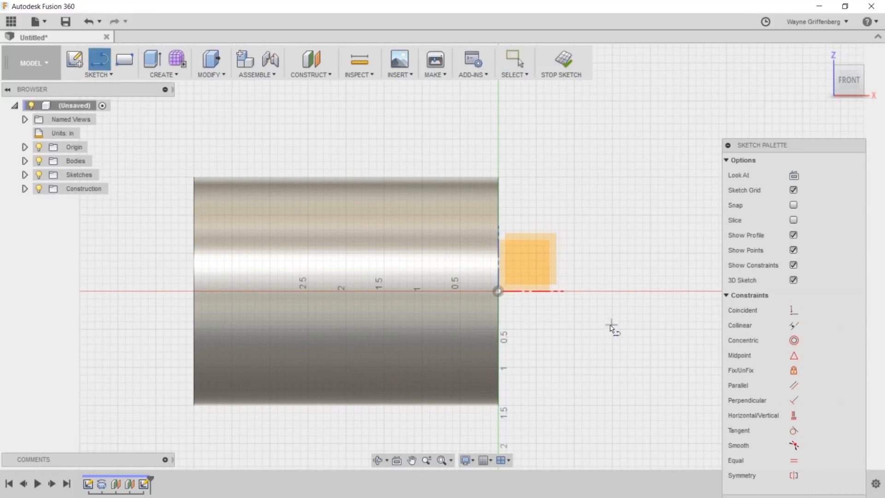
left_click(498, 292)
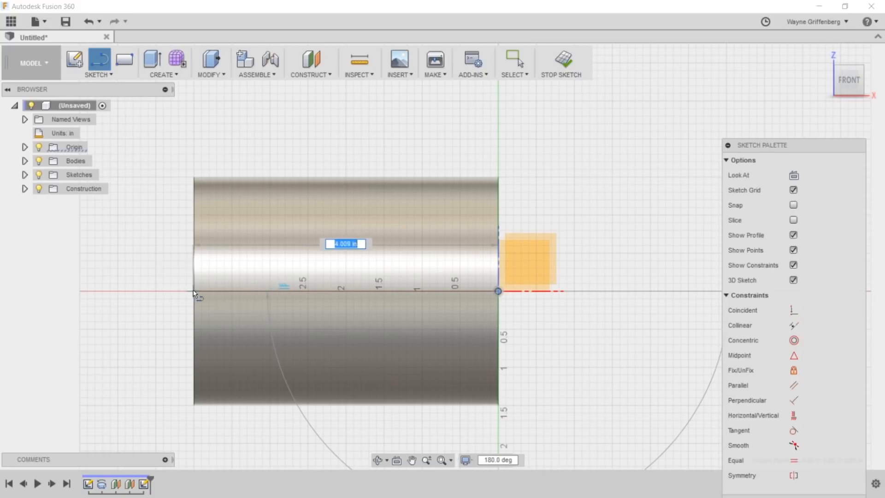
type("4")
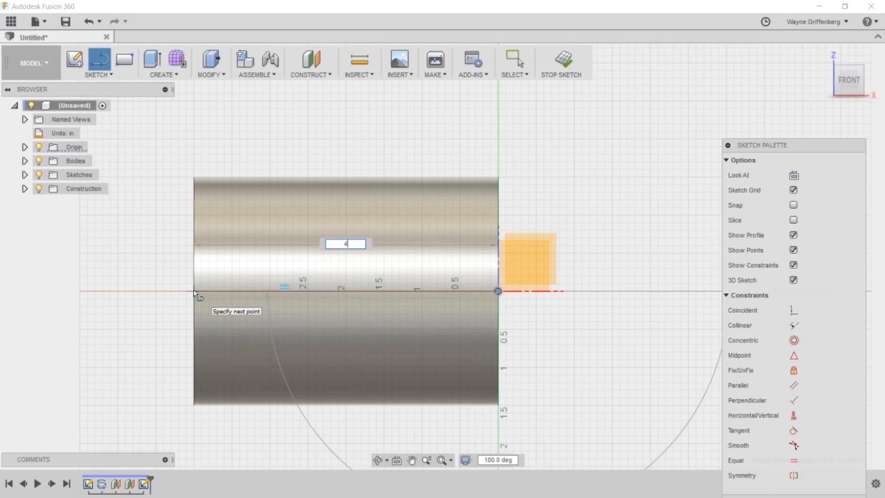
key("Return")
key("Escape")
left_click_drag(346, 252, 348, 140)
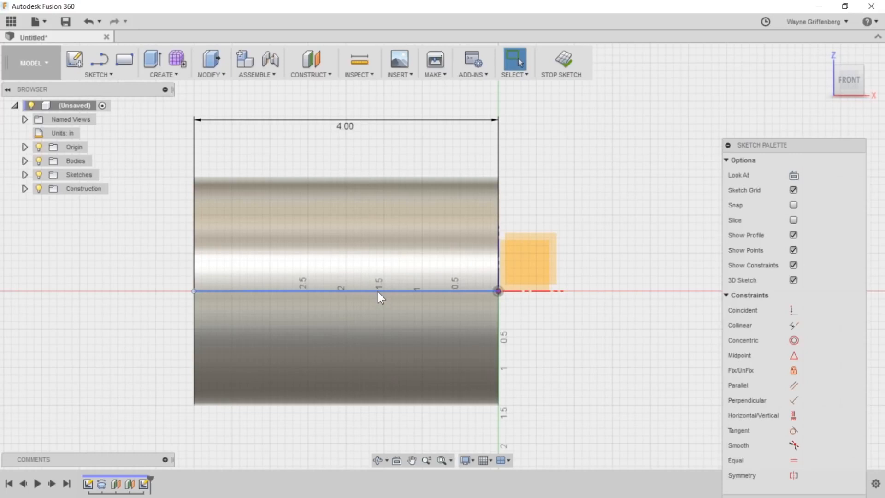
left_click(377, 291)
left_click(801, 178)
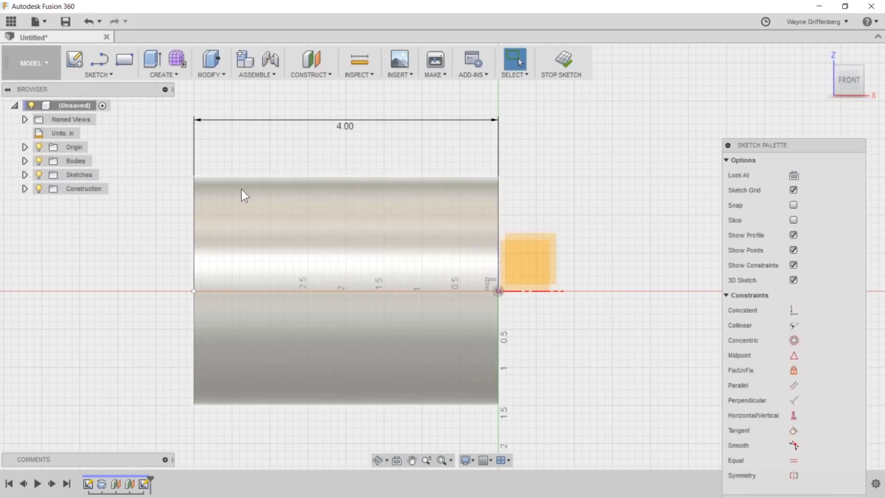
- Draw a two-point rectangle straddling the construction centerline, inside the outline of the cylinder
key("r")
left_click(227, 231)
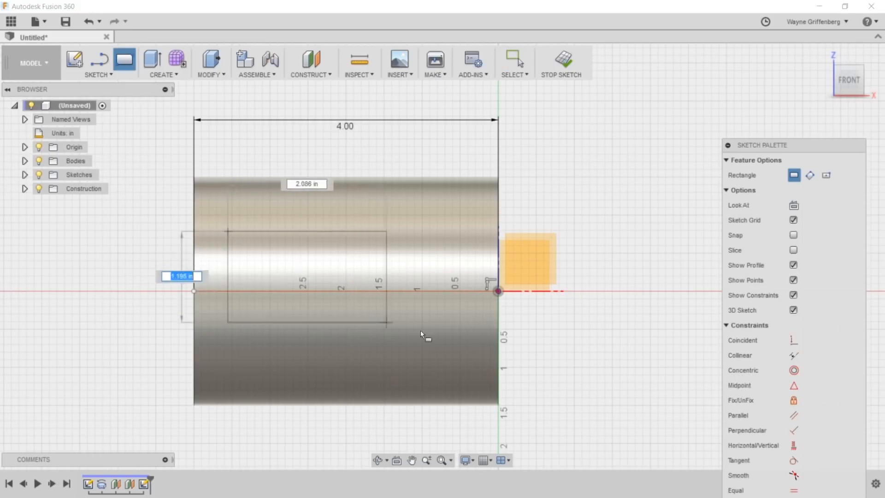
left_click(459, 354)
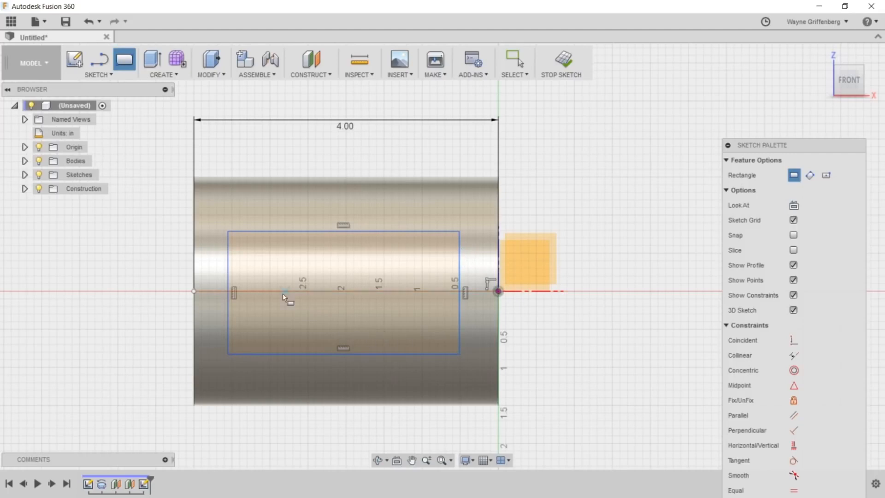
key("Escape")
- Reshape the rectangle by shifting its edges, raising the upper and lower ones and bringing the right edge well inward
mouse_move(304, 229)
left_mouse_down()
mouse_move(291, 188)
mouse_move(291, 220)
left_mouse_up()
mouse_move(281, 354)
left_mouse_down()
mouse_move(278, 315)
mouse_move(277, 345)
left_mouse_up()
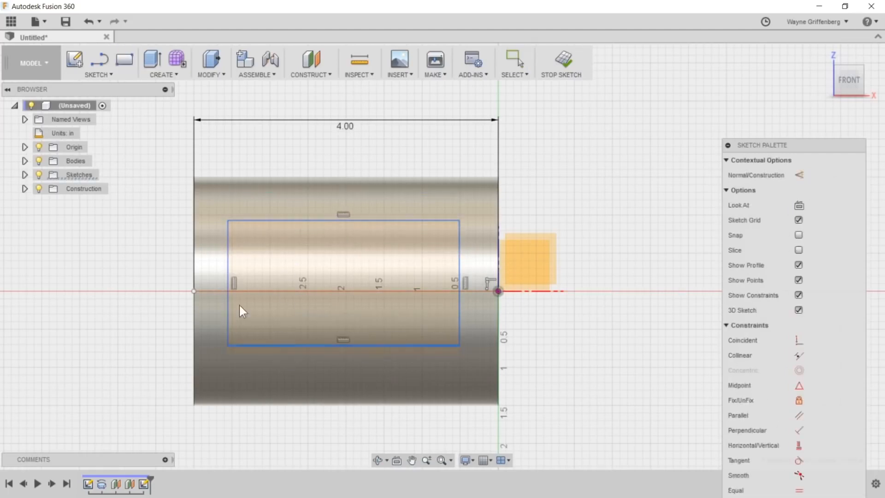
mouse_move(225, 270)
left_mouse_down()
mouse_move(208, 272)
mouse_move(224, 275)
left_mouse_up()
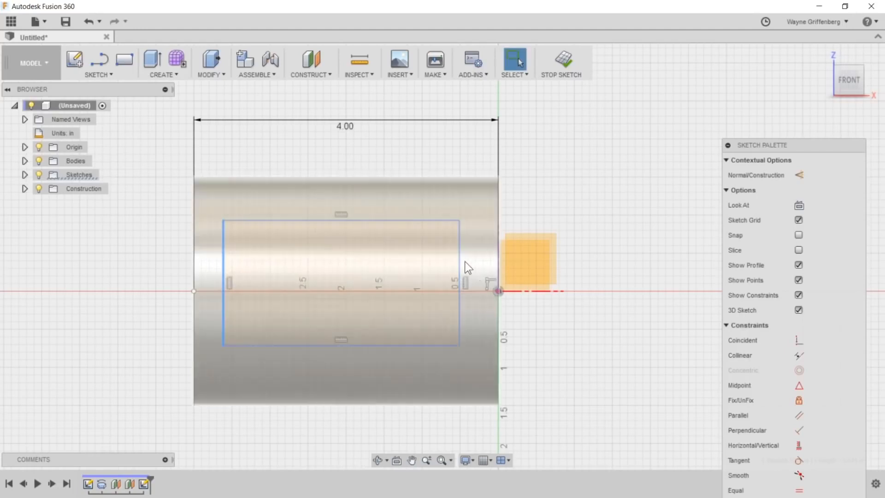
left_click_drag(457, 261, 408, 263)
mouse_move(350, 345)
left_mouse_down()
mouse_move(347, 361)
mouse_move(355, 329)
left_mouse_up()
- Fillet all four corners of the rectangle with a 0.375 in radius and move the radius dimension outside the cylinder
left_click(88, 74)
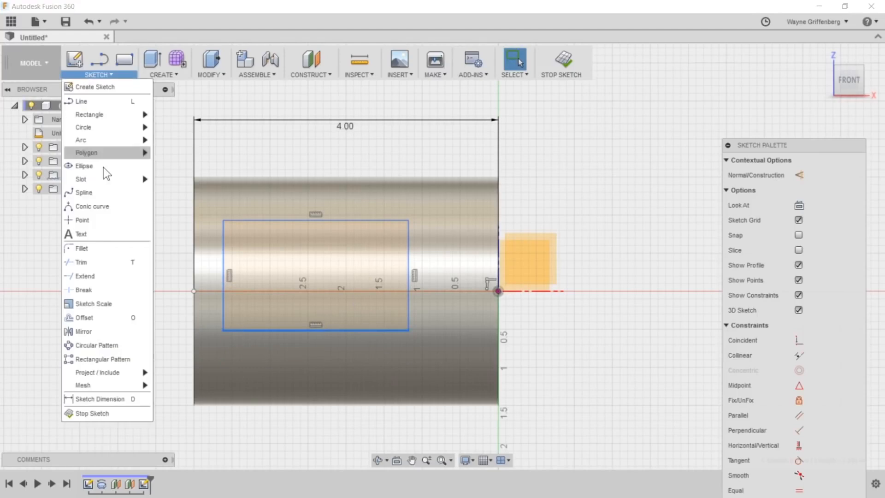
left_click(77, 248)
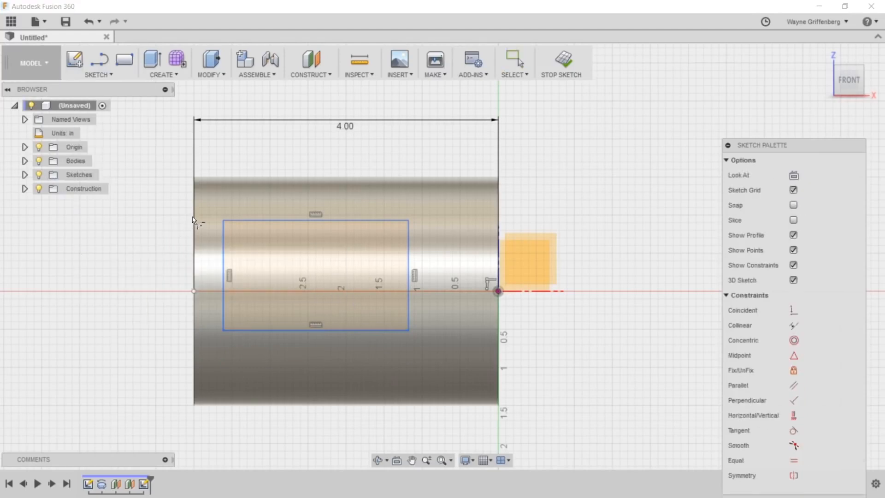
left_click(223, 220)
mouse_move(226, 221)
left_mouse_down()
mouse_move(233, 228)
mouse_move(221, 212)
mouse_move(226, 222)
left_mouse_up()
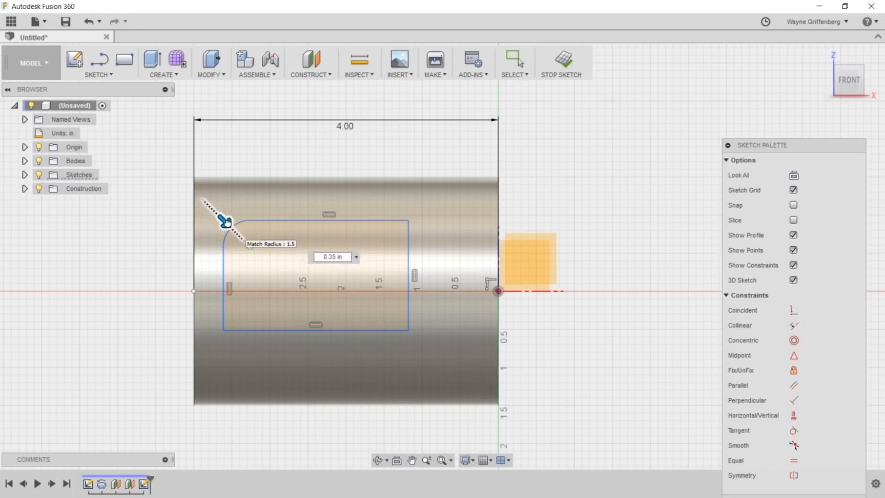
left_click_drag(227, 222, 227, 222)
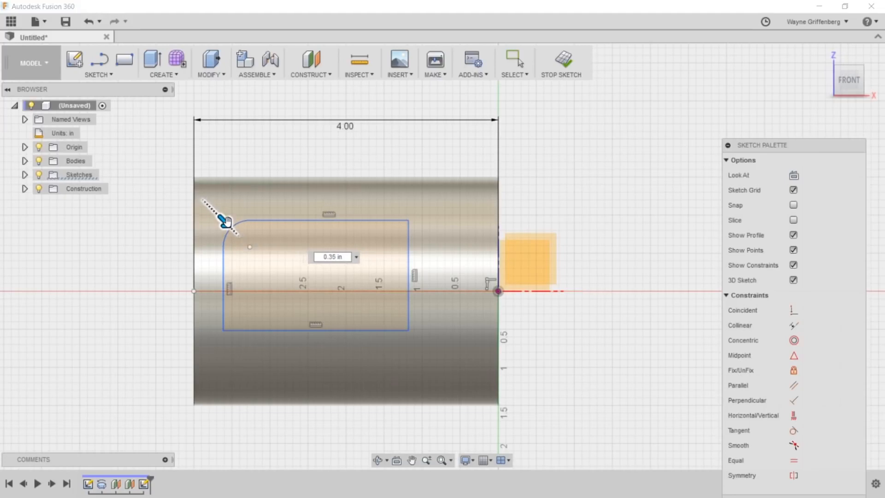
type(".375")
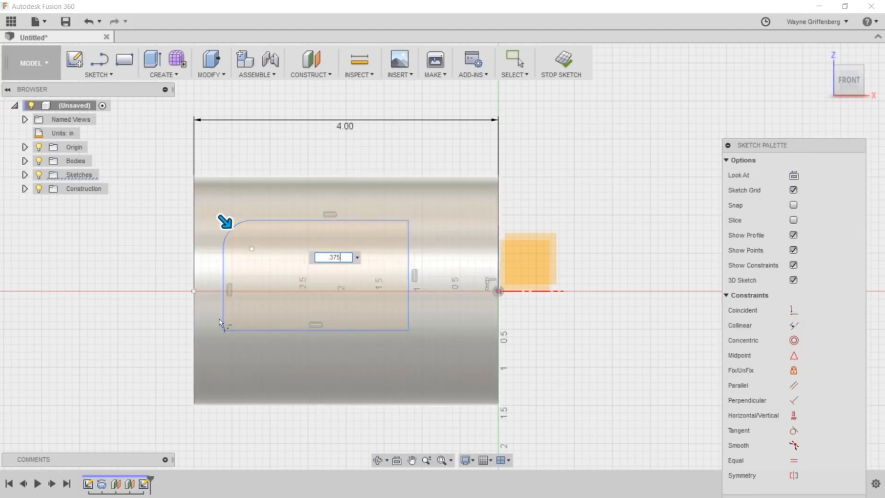
left_click(223, 332)
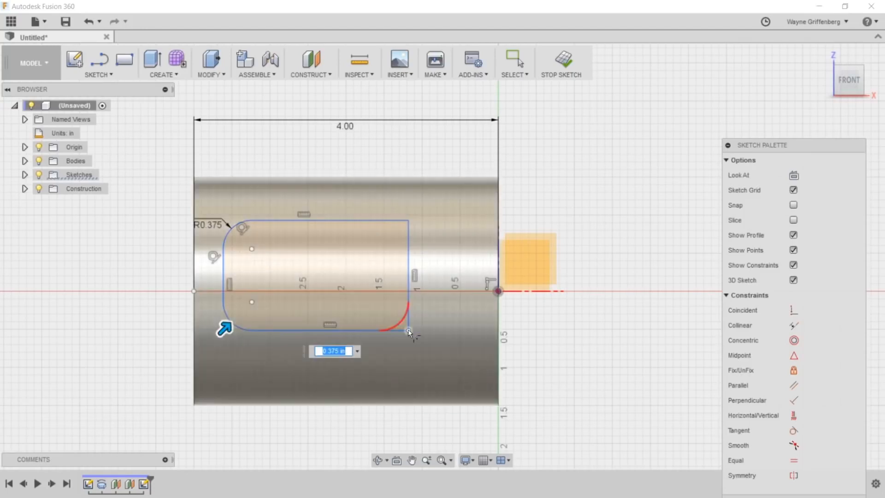
left_click(408, 330)
left_click(408, 220)
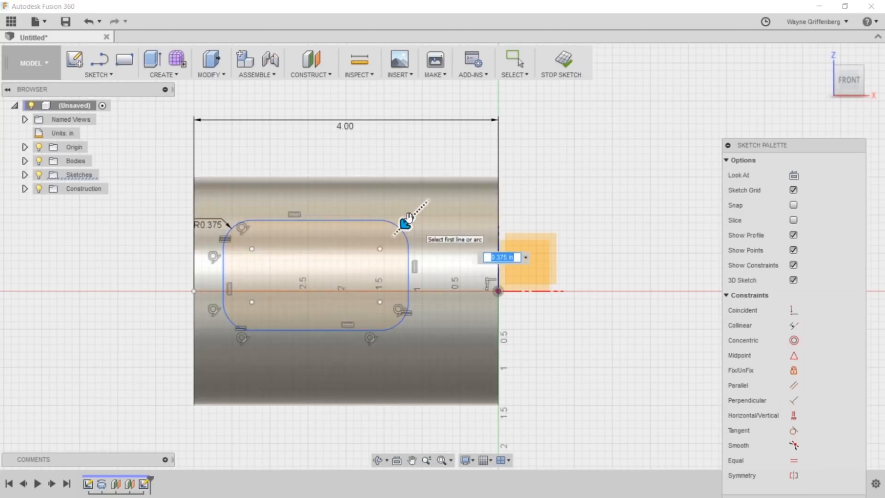
key("Escape")
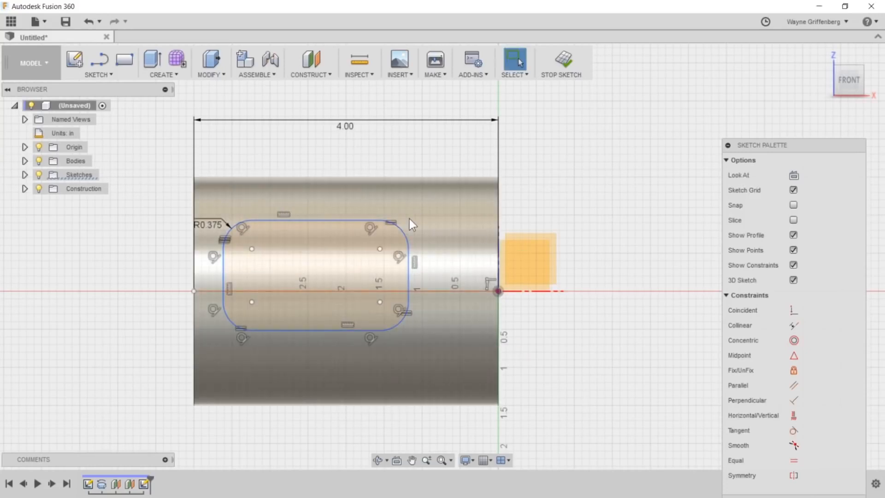
left_click_drag(199, 219, 157, 202)
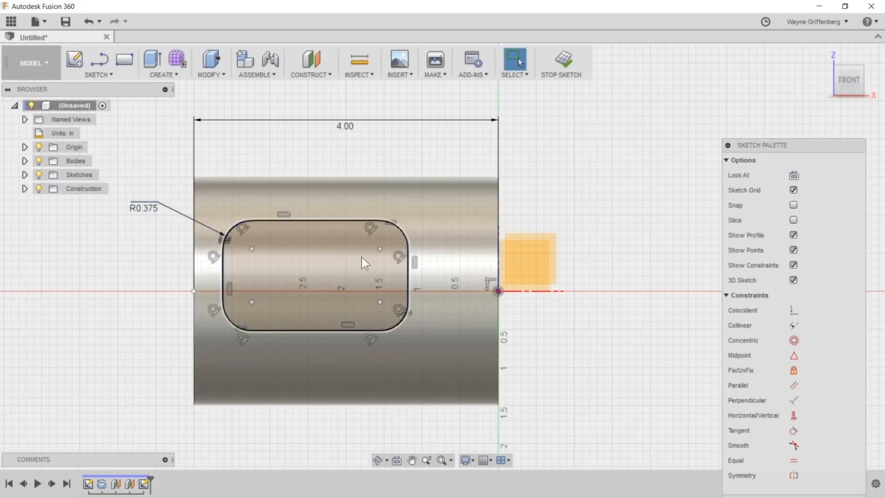
- Constrain the rounded rectangle's upper and lower edges symmetric about the construction centerline and move the upper edge slightly toward it
double_click(339, 331)
mouse_move(338, 331)
left_mouse_down()
mouse_move(336, 349)
mouse_move(337, 325)
left_mouse_up()
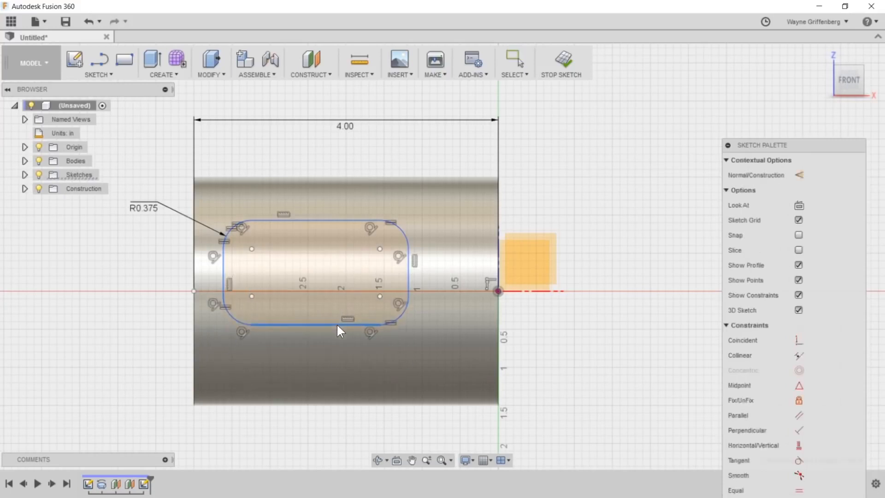
left_click(629, 165)
left_click(796, 474)
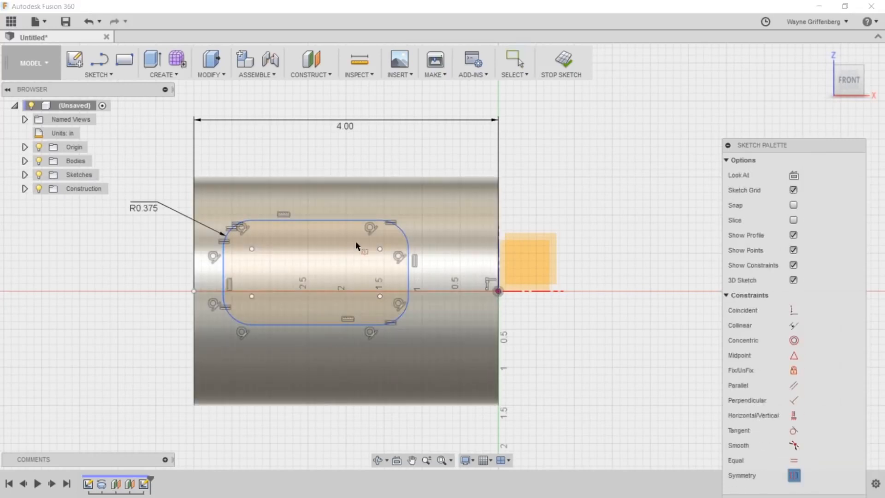
left_click(336, 221)
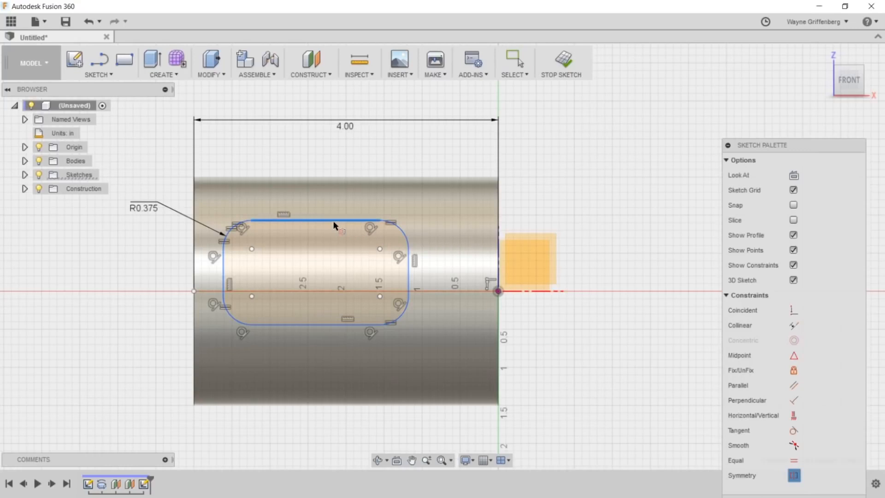
left_click(320, 323)
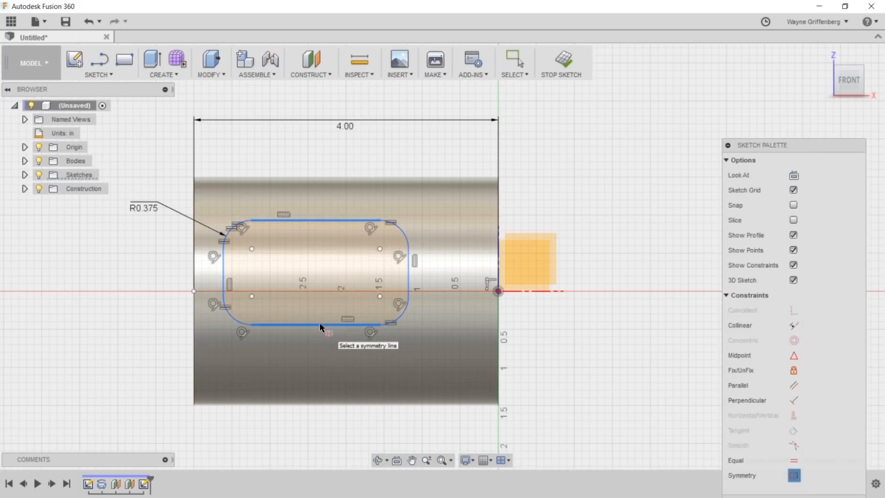
left_click(464, 289)
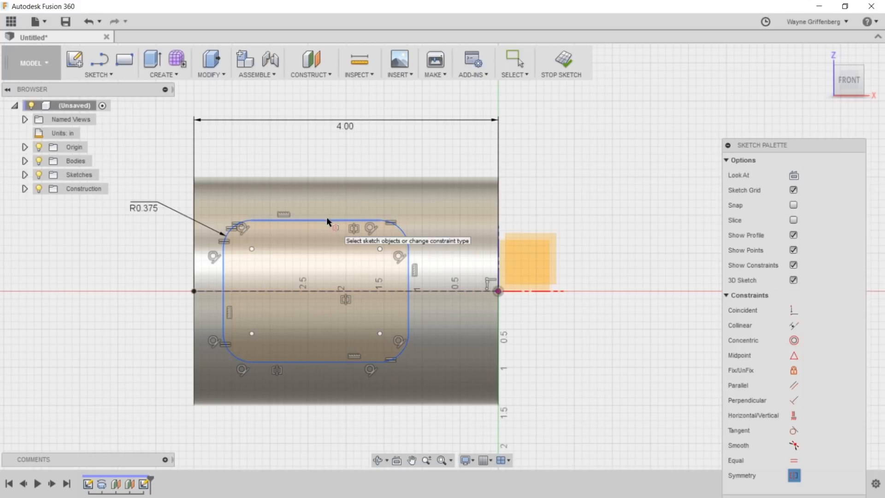
key("Escape")
mouse_move(327, 225)
left_mouse_down()
mouse_move(333, 196)
mouse_move(330, 266)
mouse_move(334, 227)
mouse_move(327, 234)
mouse_move(326, 209)
mouse_move(322, 227)
left_mouse_up()
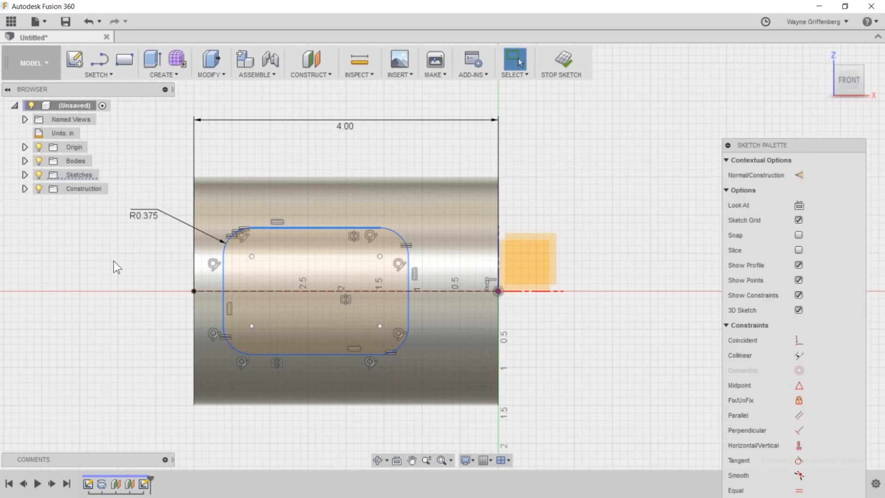
left_click(90, 75)
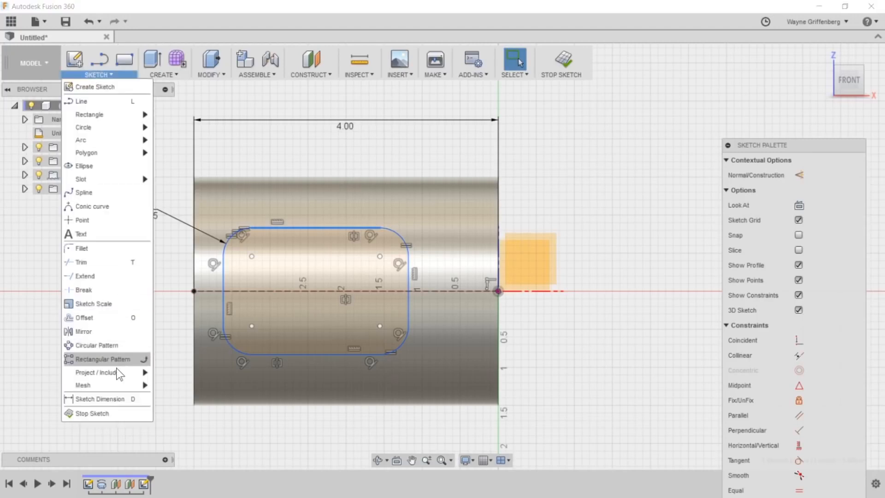
left_click(133, 399)
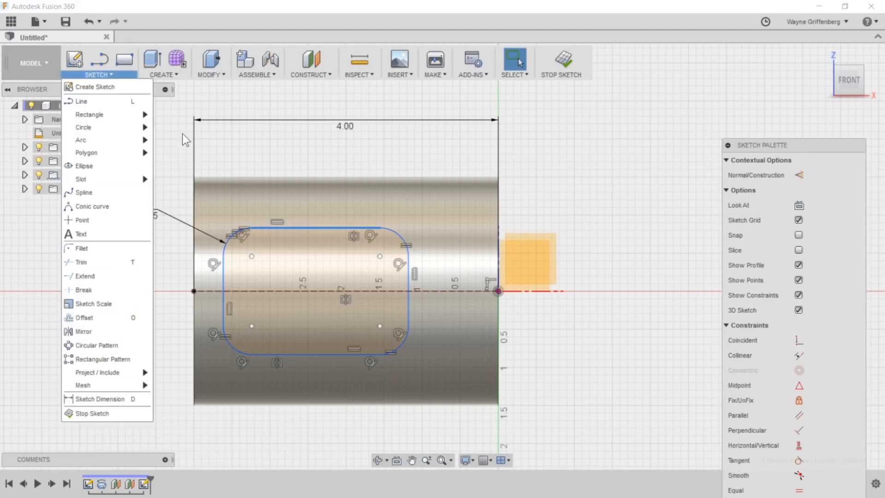
left_click(286, 228)
key("Escape")
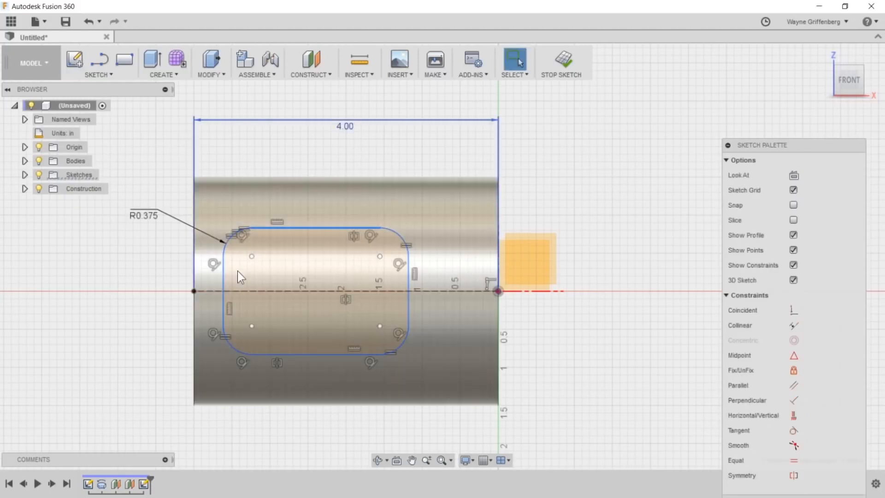
- Dimension the distance between the rounded rectangle's upper and lower edges as 2 in, with the dimension placed outside the cylinder
left_click(256, 265)
key("d")
left_click(307, 228)
left_click(299, 351)
left_click(133, 282)
type("2")
key("Return")
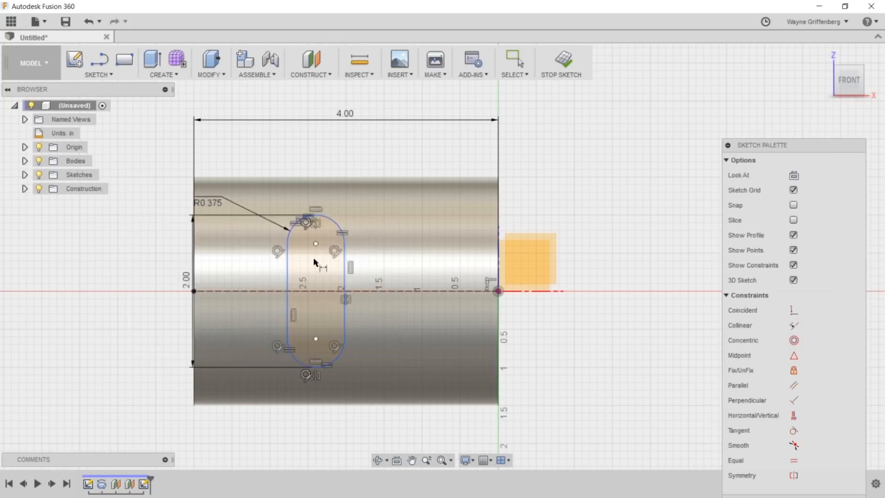
- Widen the rounded rectangle by moving both of its vertical edges outward toward the cylinder's ends
key("Escape")
left_click_drag(286, 290, 210, 286)
left_click_drag(393, 279, 432, 286)
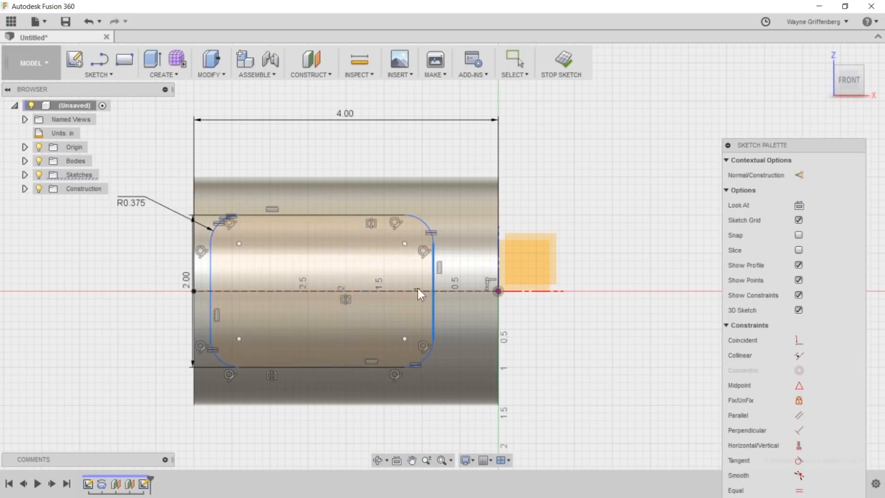
left_click(301, 248)
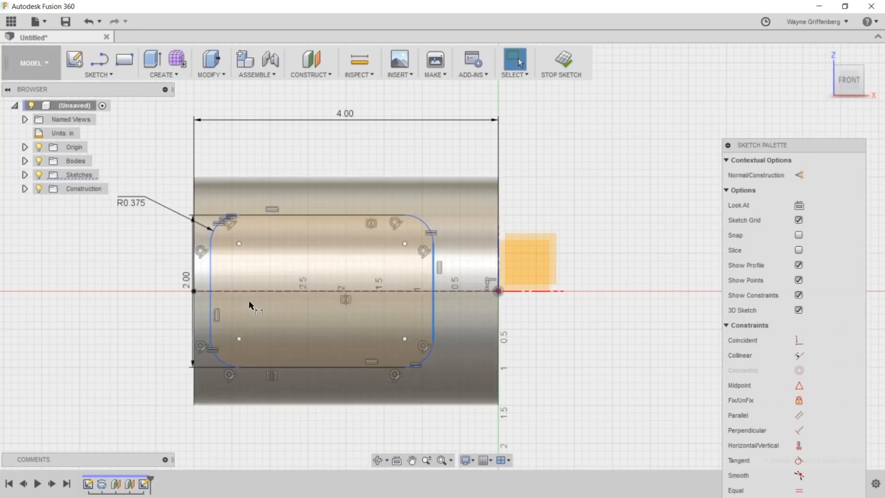
- Dimension the distance between the rounded rectangle's two vertical edges as 2.5 in, with the dimension placed below the cylinder
key("Escape")
key("d")
left_click(211, 303)
left_click(432, 312)
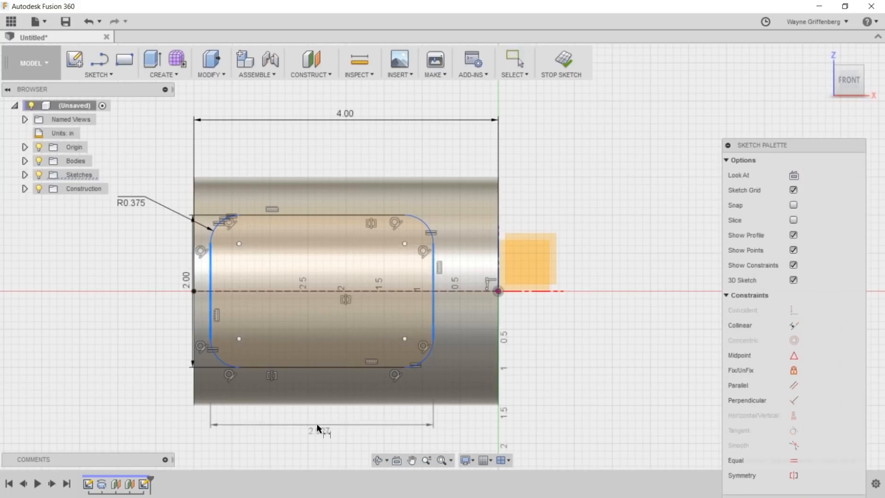
left_click(311, 438)
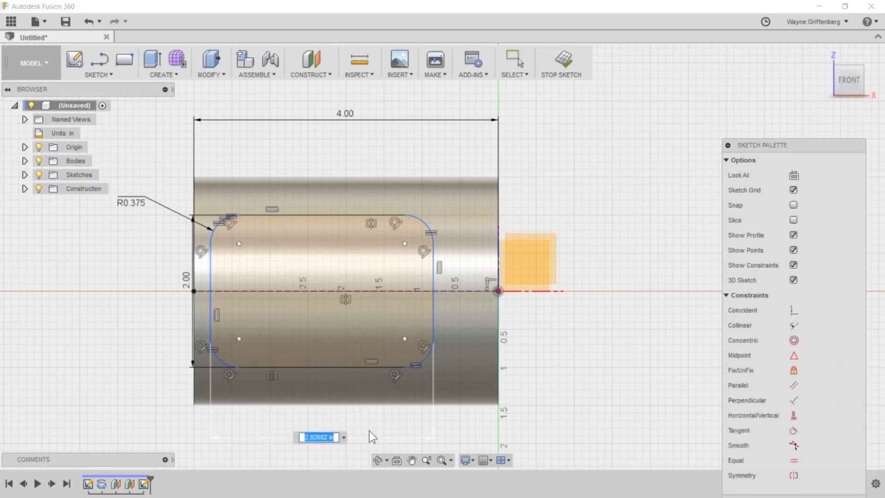
type("2.5")
key("Return")
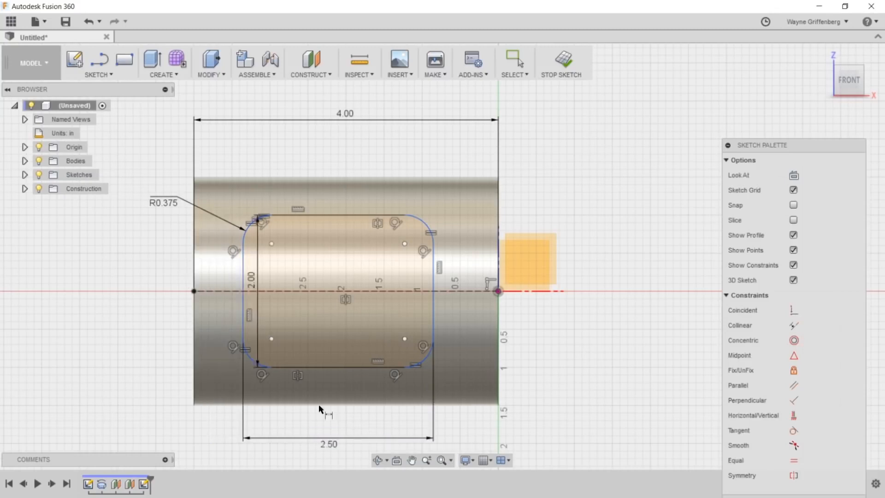
- Dimension the gap between the cylinder's left end and the rounded rectangle's nearest vertical edge as 0.5 in
left_click(243, 295)
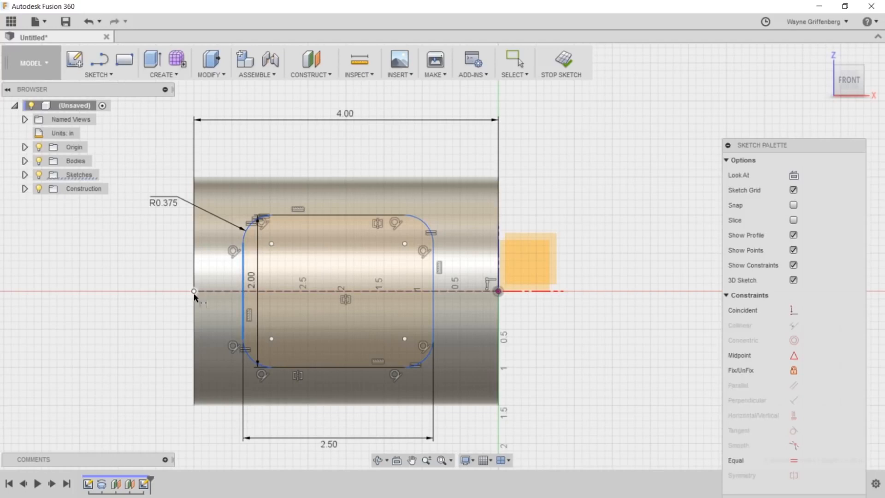
left_click(193, 312)
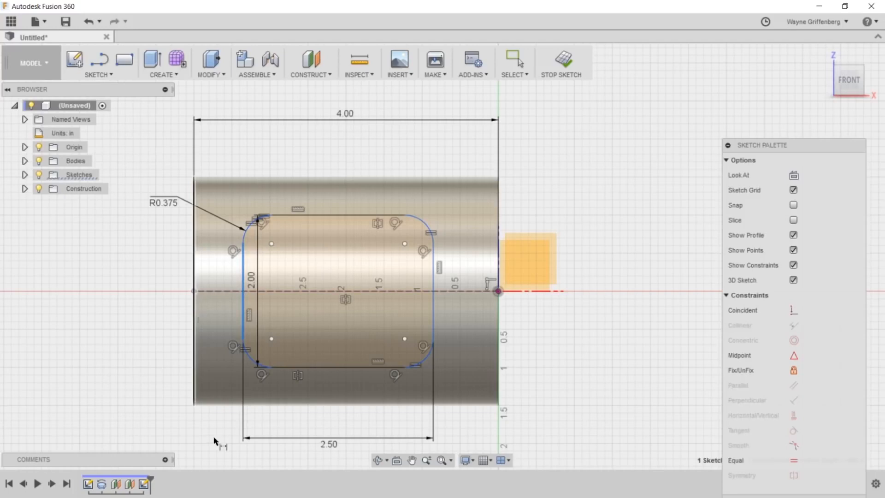
left_click(213, 439)
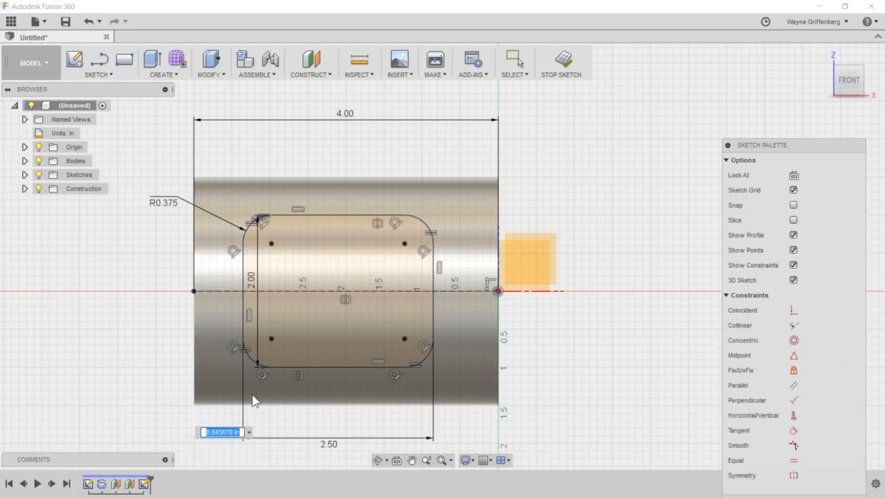
key("BackSpace")
type(".5")
key("Return")
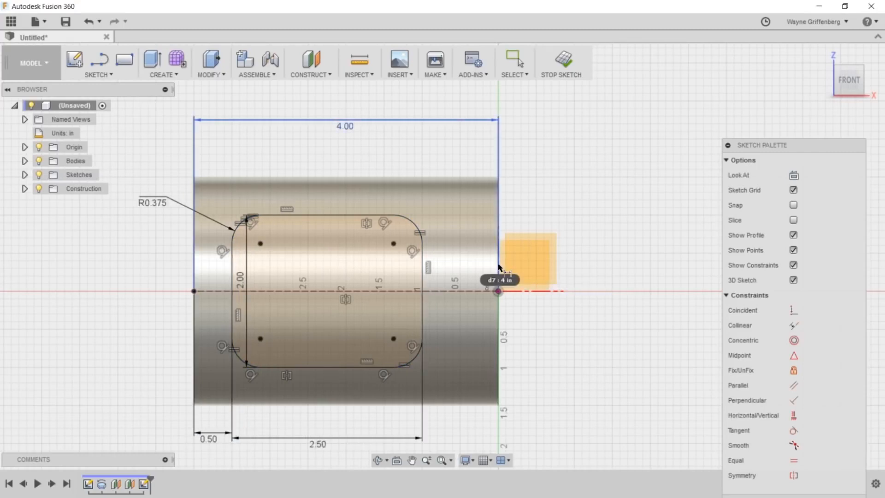
- Move the 2.00 height dimension outside the cylinder on its left side and finish the sketch
key("Escape")
left_click_drag(239, 281, 148, 284)
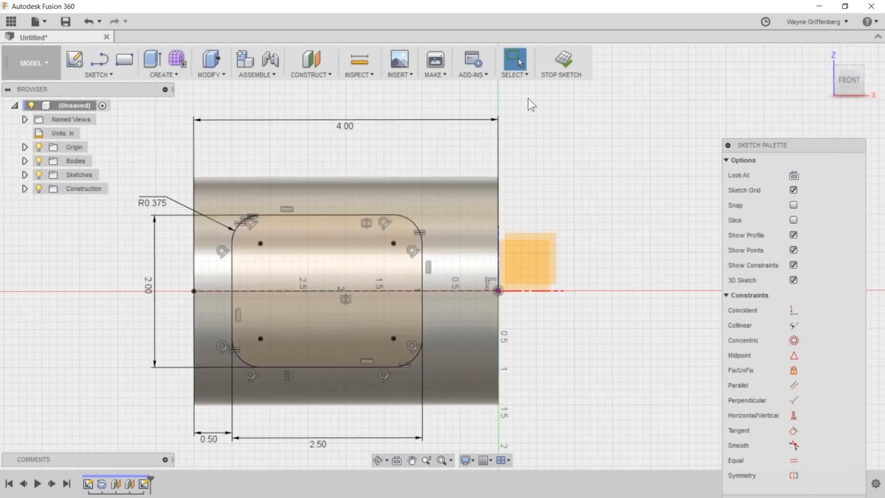
left_click(560, 62)
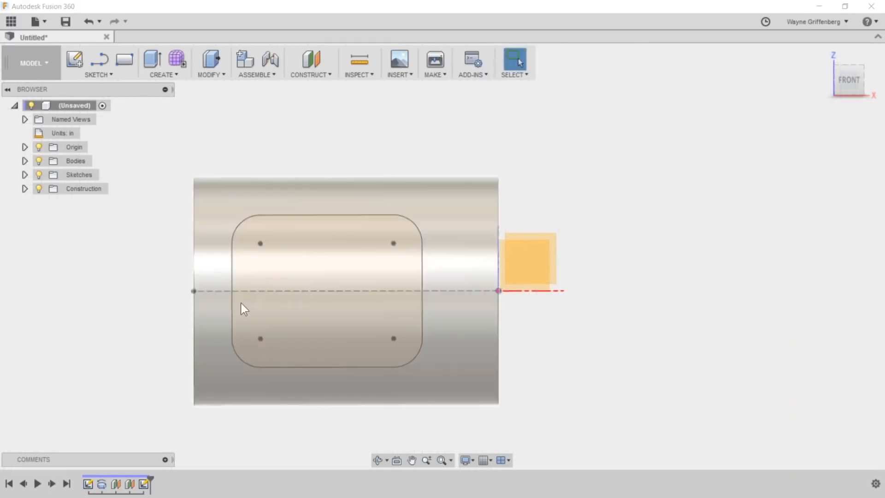
- Split the cylinder's outer face with the rounded rectangle sketch, using the Closest Point split type
mouse_move(384, 302)
middle_mouse_down("shift")
mouse_move(636, 314)
mouse_move(472, 319)
mouse_move(414, 345)
mouse_move(359, 294)
middle_mouse_up("shift")
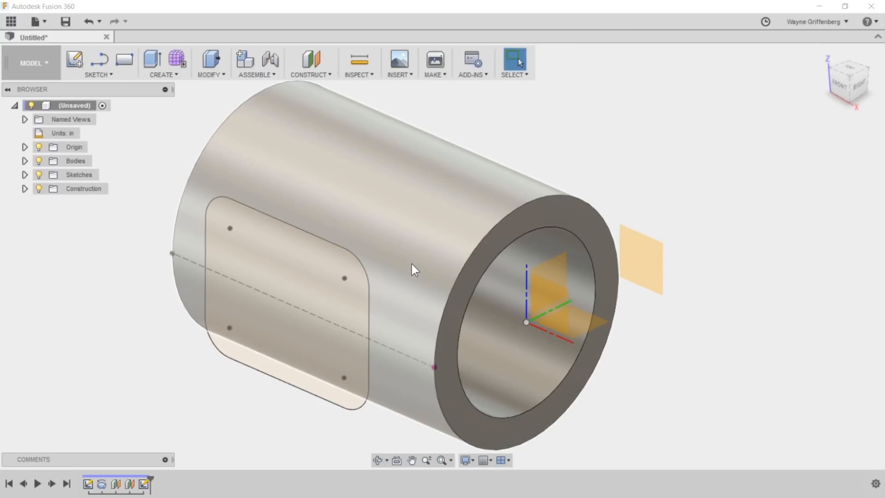
scroll(411, 264, "up", 1)
scroll(322, 278, "down", 2)
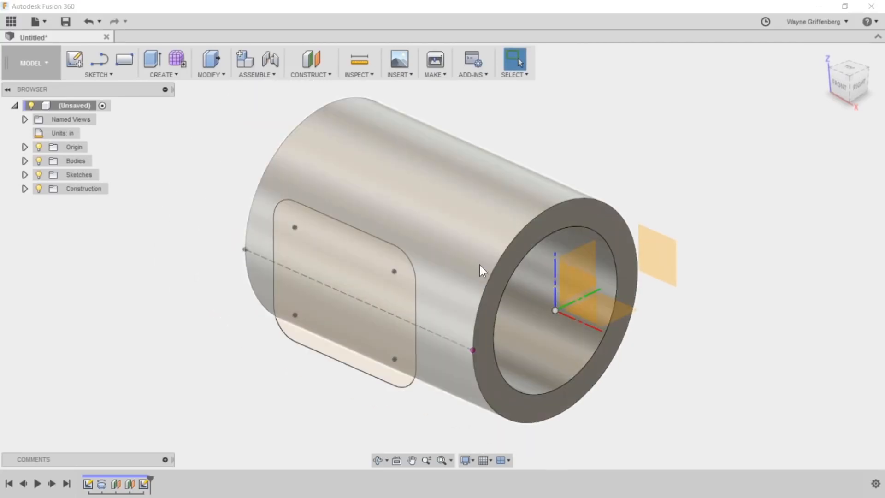
scroll(480, 264, "up", 1)
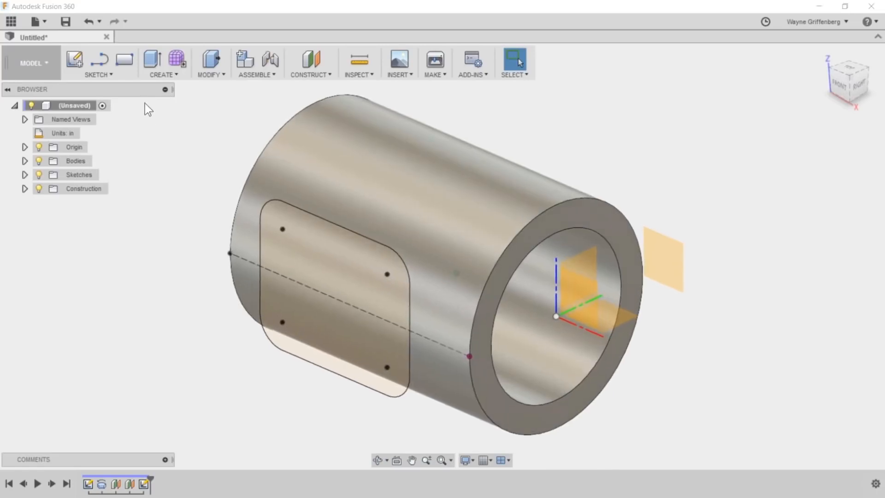
left_click(166, 75)
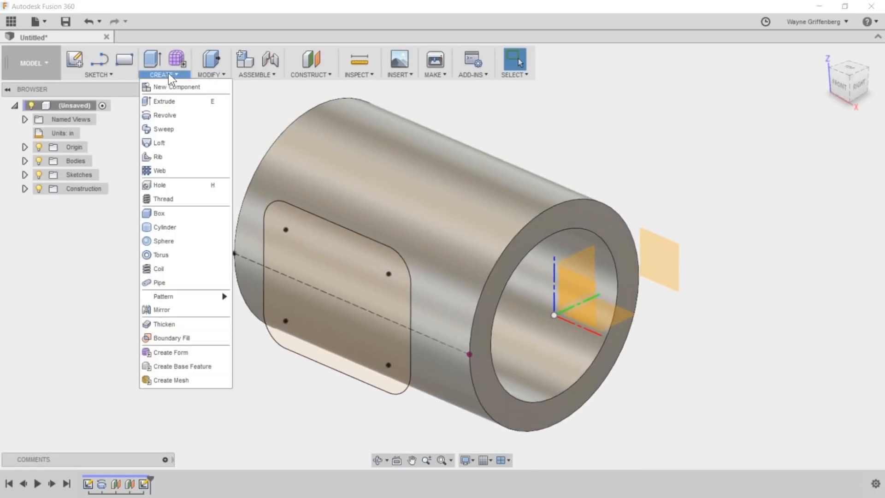
left_click(210, 74)
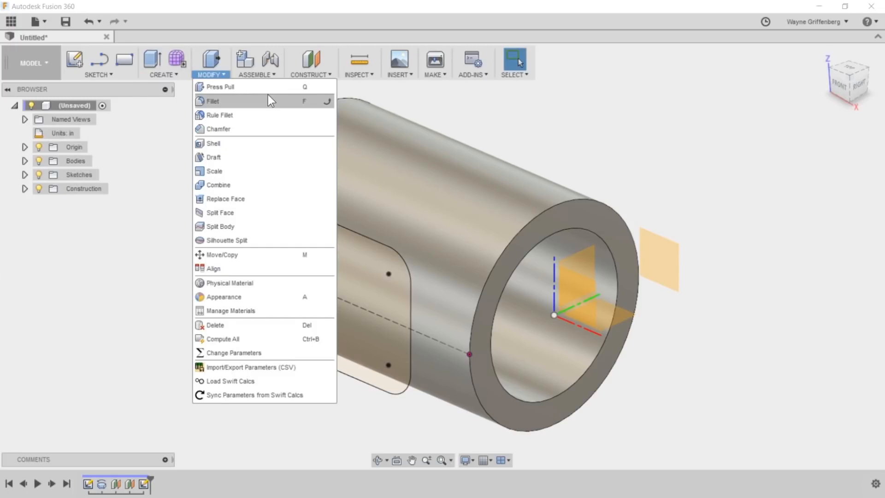
left_click(214, 213)
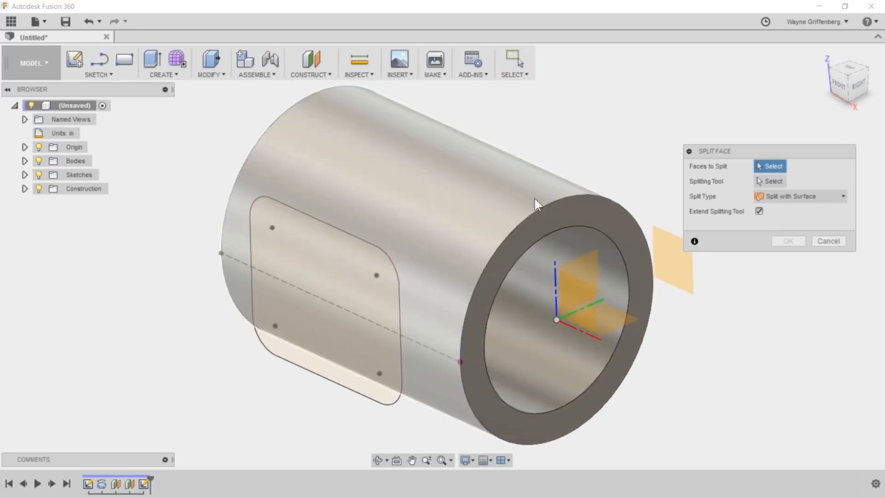
left_click(389, 210)
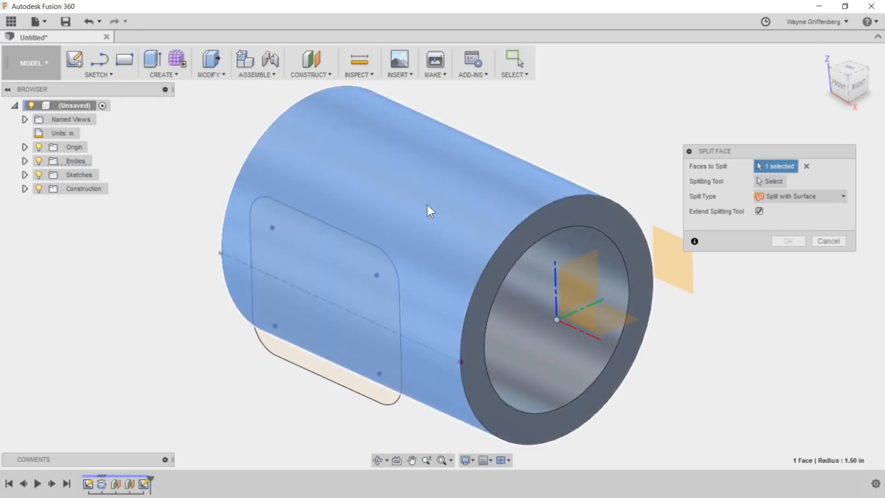
left_click(768, 180)
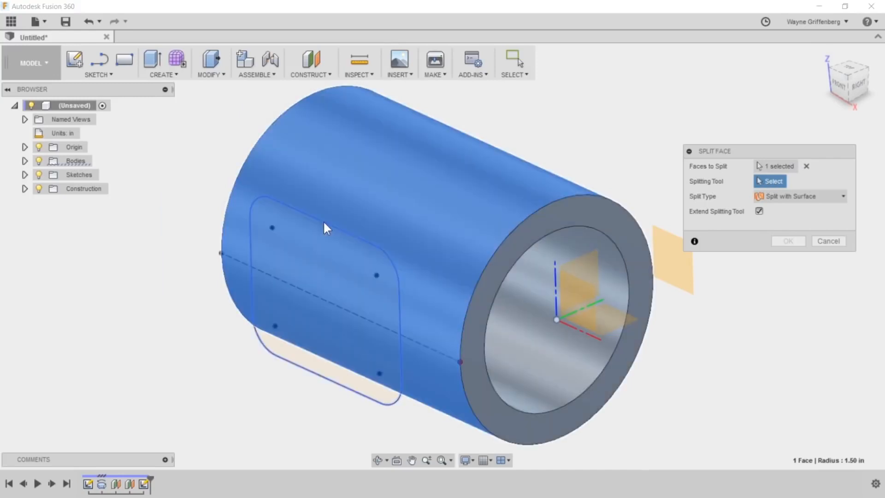
left_click(324, 222)
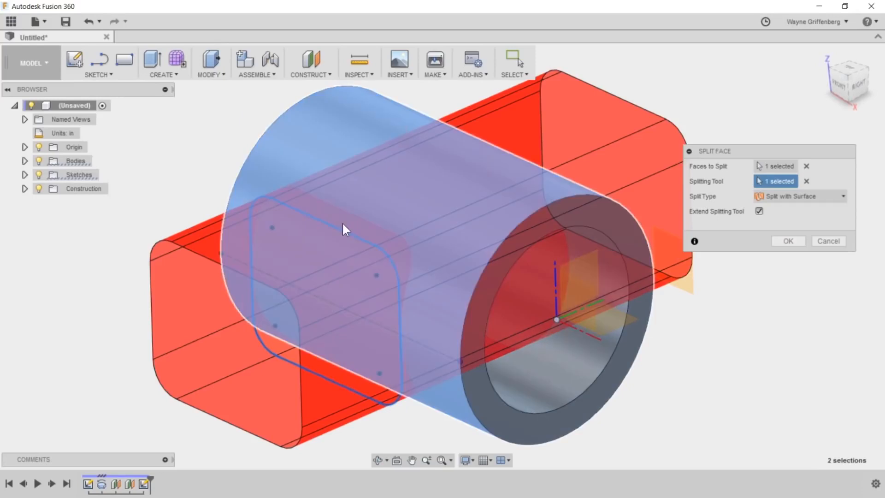
left_click(808, 196)
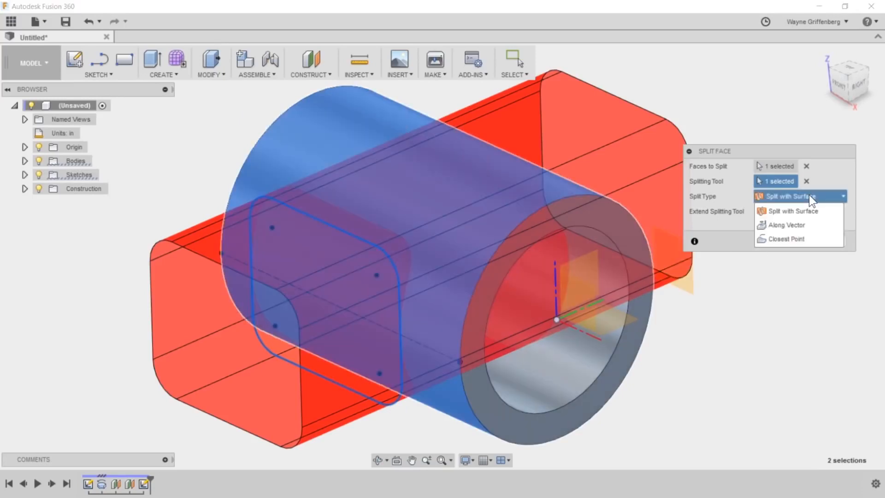
left_click(776, 239)
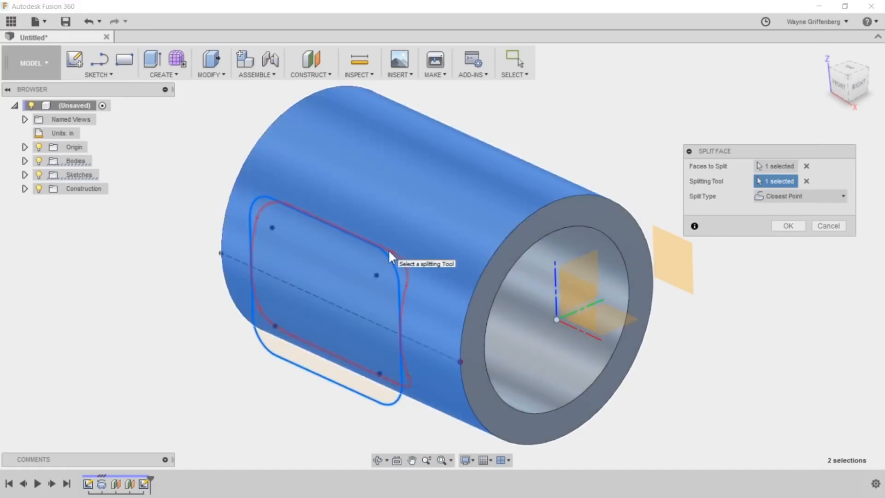
left_click(789, 226)
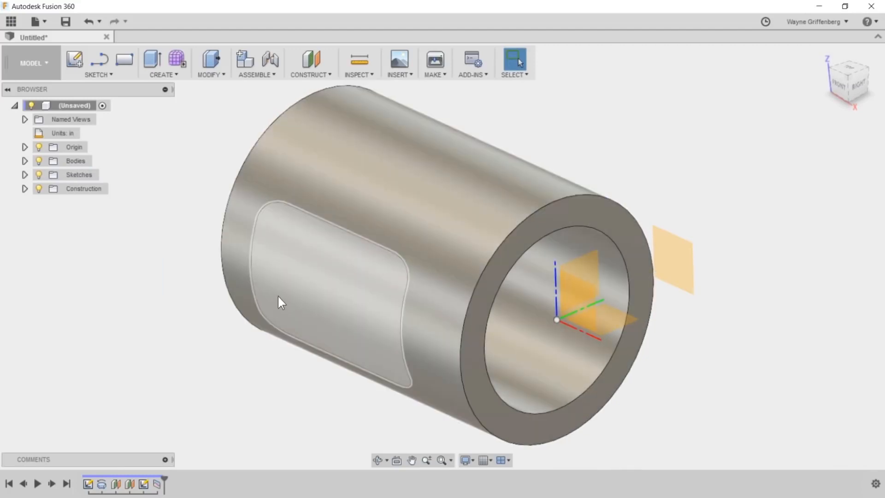
- Offset the split face inward by -0.70 in with Press Pull to cut a window through the cylinder wall
middle_click_drag(281, 295, 362, 287, "shift")
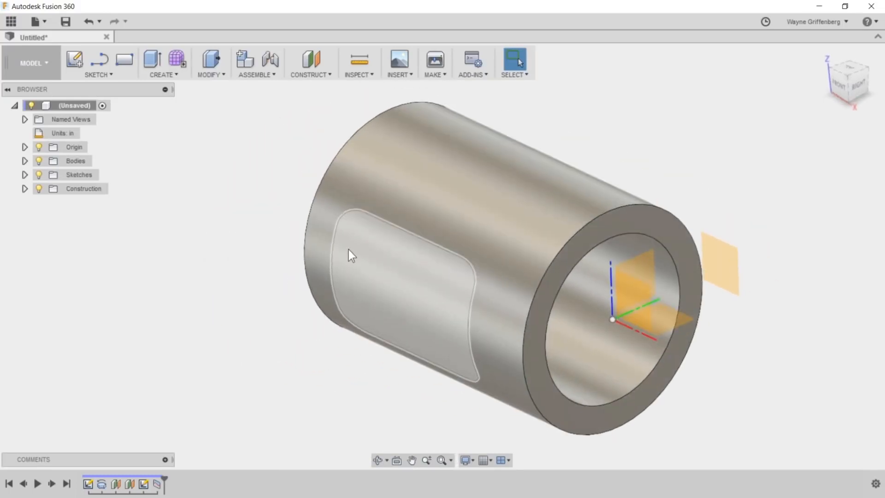
left_click(209, 61)
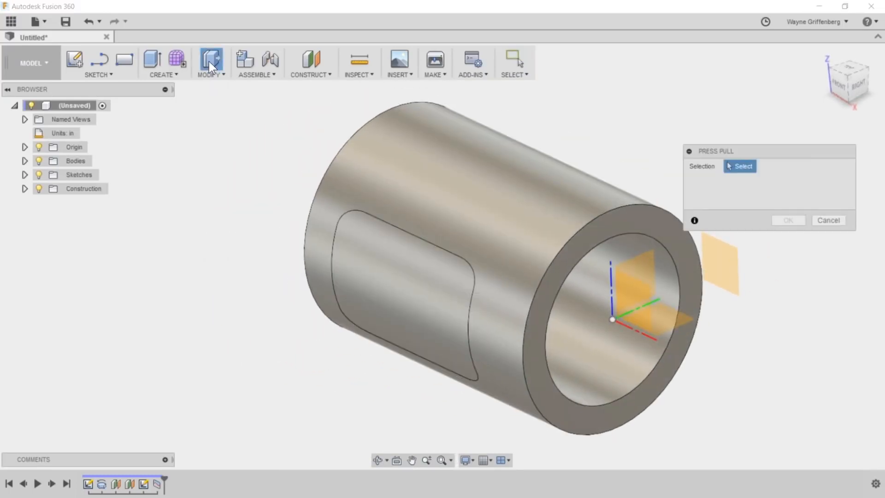
left_click(395, 294)
mouse_move(387, 292)
left_mouse_down()
mouse_move(453, 276)
mouse_move(405, 283)
mouse_move(423, 286)
mouse_move(389, 300)
mouse_move(424, 291)
left_mouse_up()
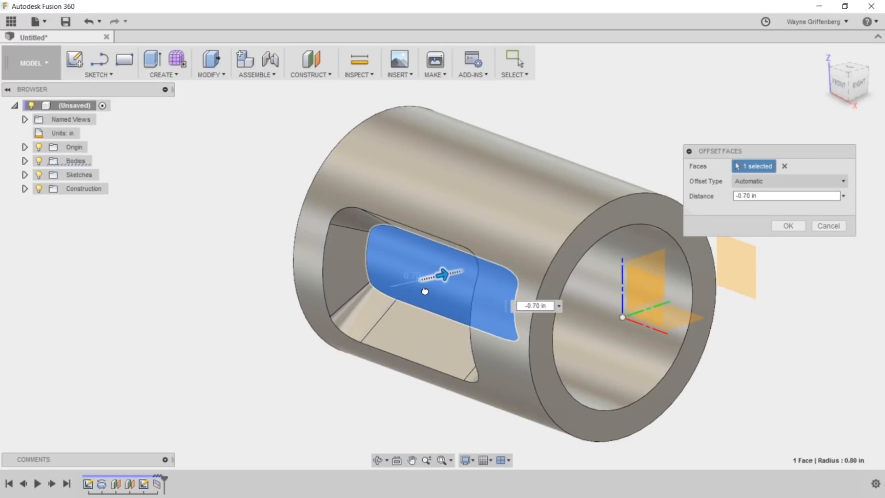
left_click_drag(424, 291, 424, 291)
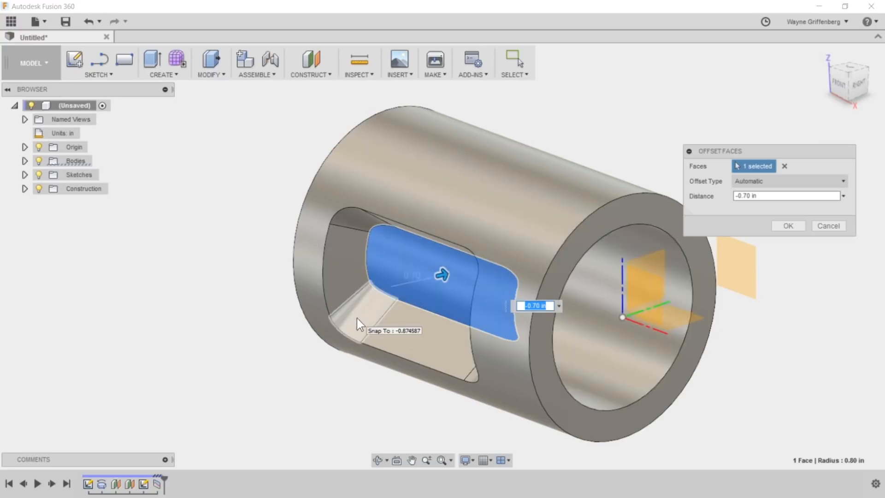
left_click(789, 226)
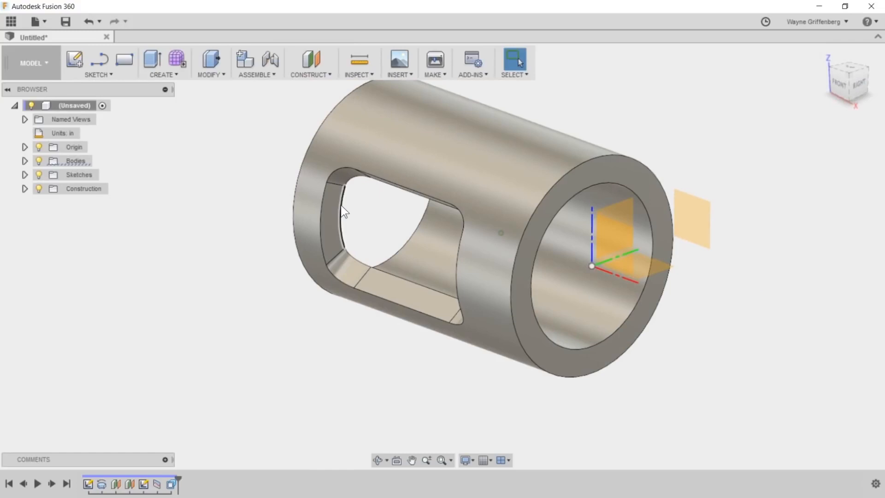
- Circular-pattern the window's offset face feature around the cylinder's lengthwise X axis as a full pattern with a quantity of 5
scroll(399, 277, "up", 2)
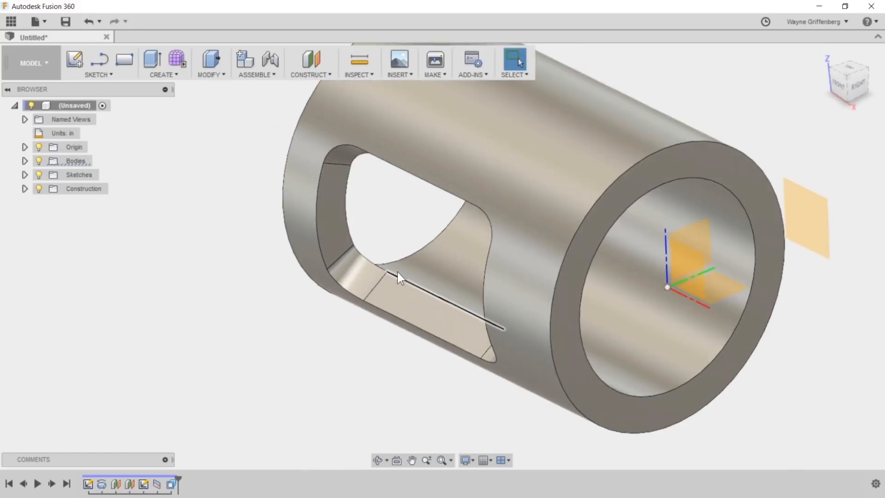
scroll(399, 278, "down", 3)
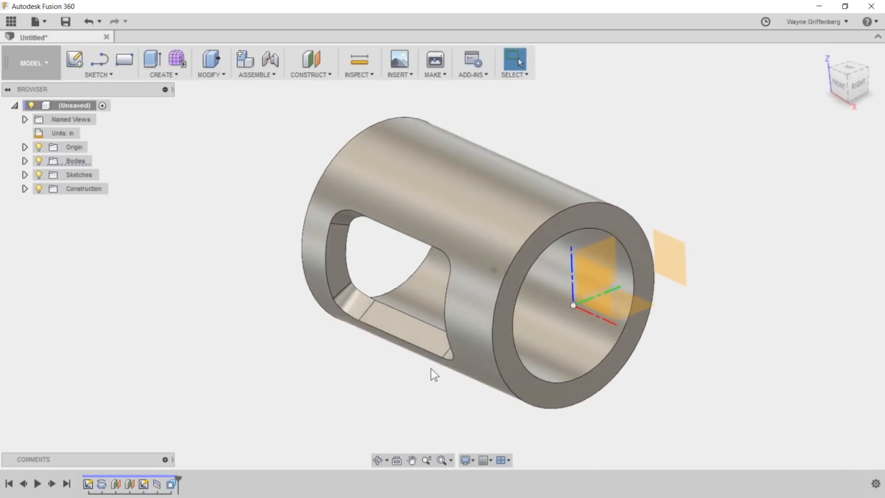
left_click(171, 484)
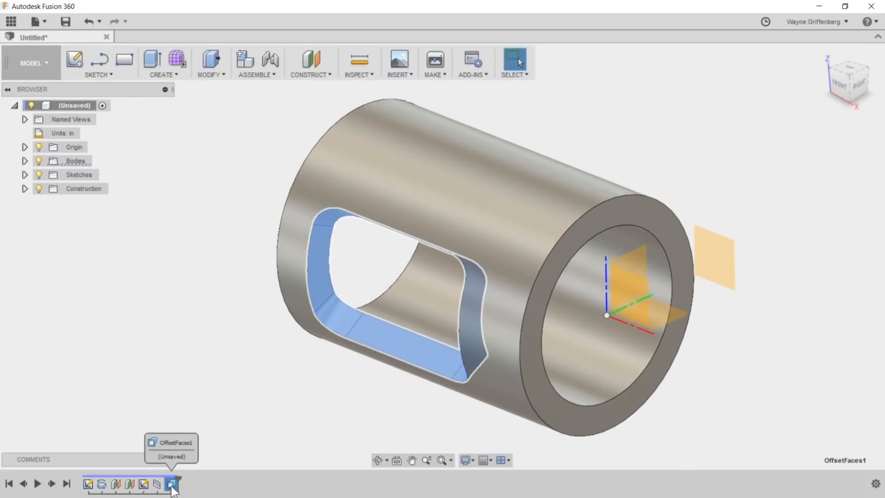
left_click(162, 74)
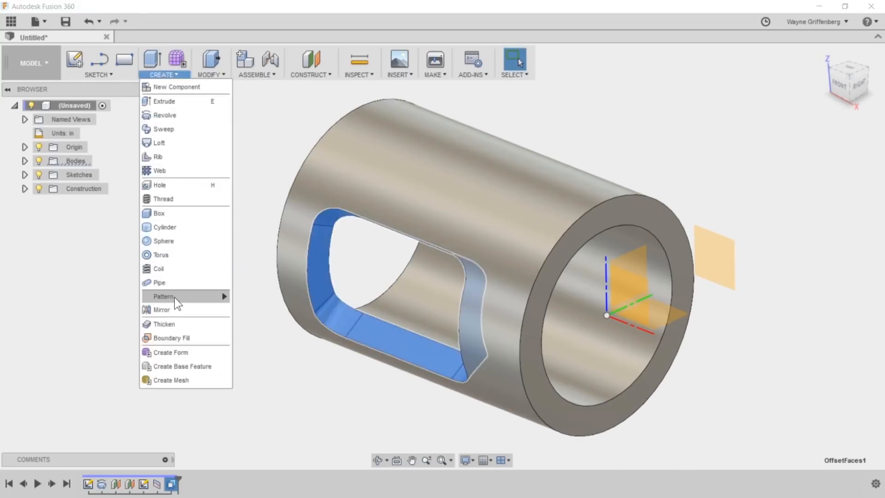
mouse_move(175, 298)
left_click(268, 312)
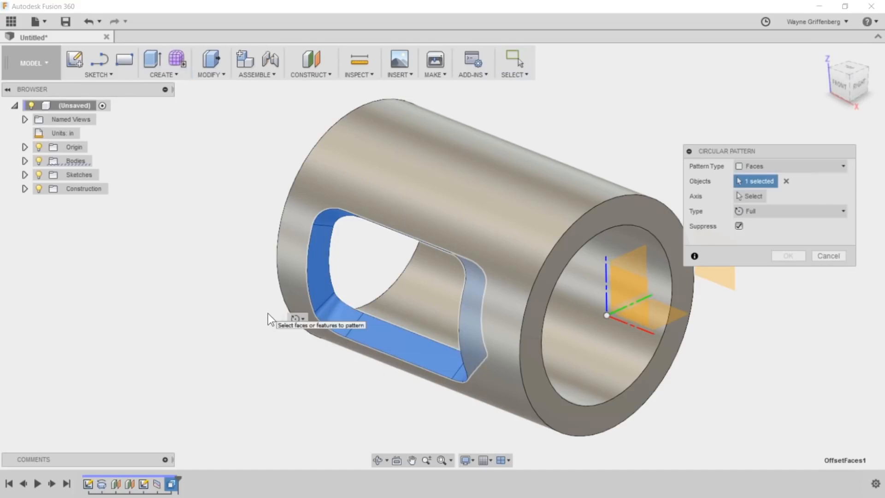
scroll(267, 313, "down", 2)
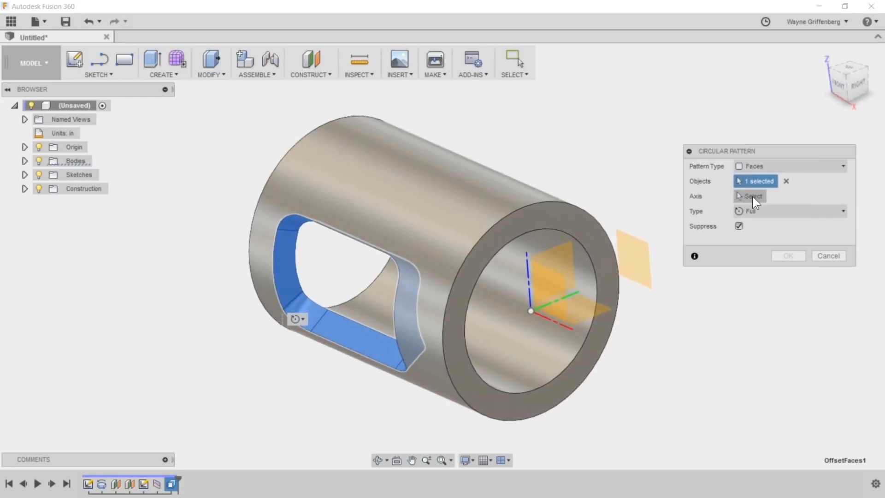
left_click(752, 197)
left_click(560, 341)
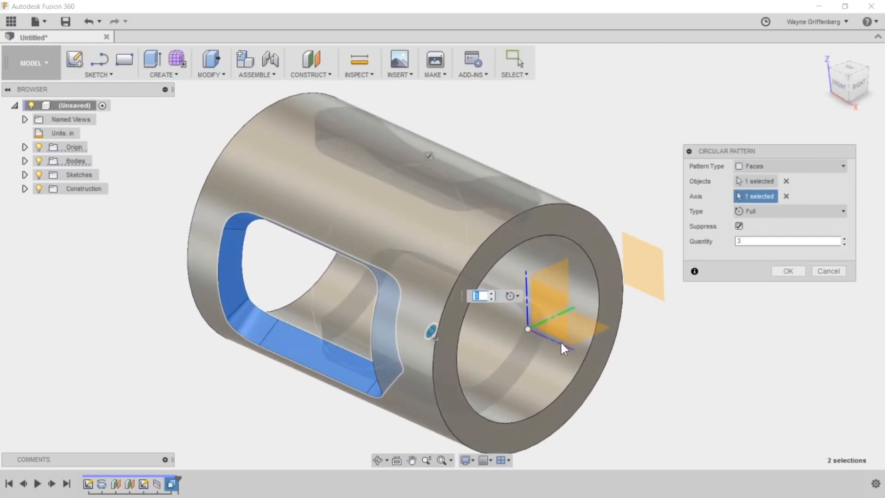
left_click_drag(749, 241, 705, 243)
type("5")
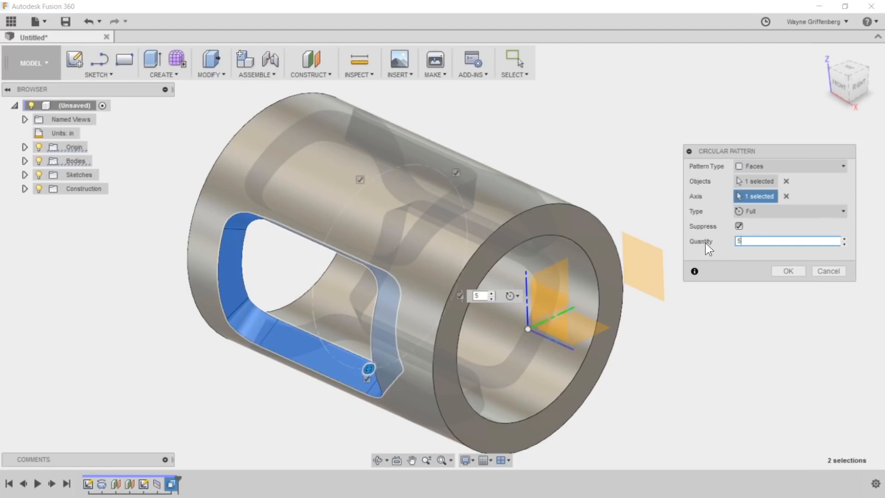
left_click(782, 271)
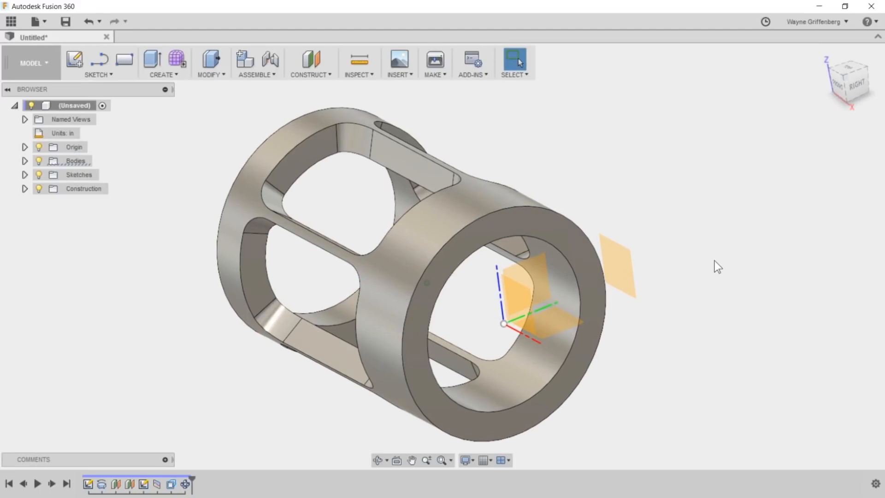
- Roll the design history back to just after the rounded rectangle sketch, before the face split
scroll(280, 241, "up", 3)
scroll(399, 284, "down", 3)
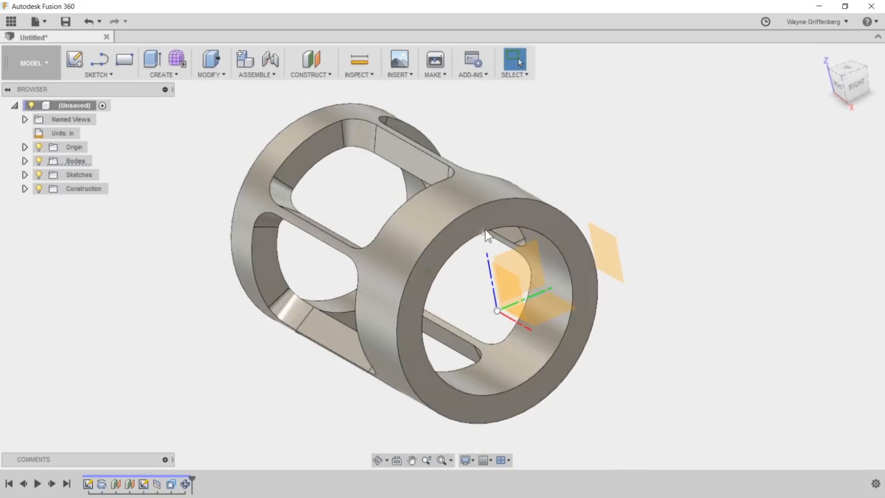
middle_click_drag(252, 304, 327, 318, "shift")
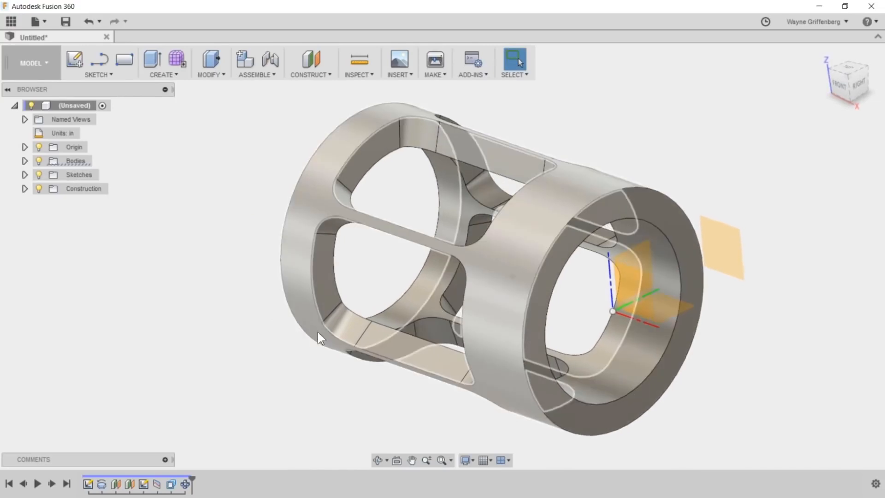
left_click_drag(192, 479, 156, 481)
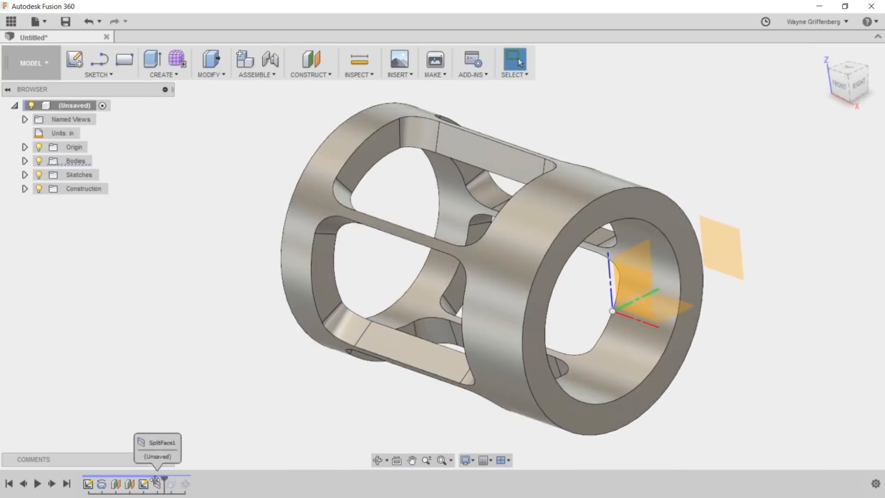
left_click_drag(164, 478, 151, 486)
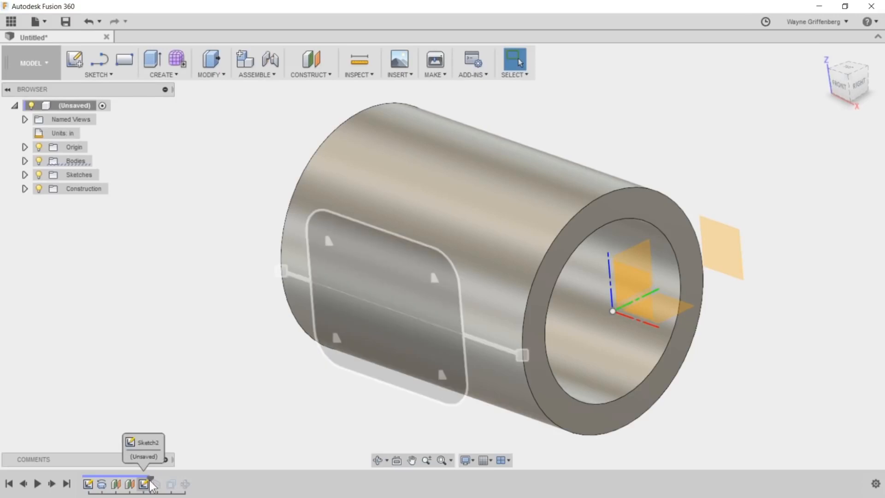
- Open the rounded rectangle window sketch for editing from the history and finish it
right_click(143, 484)
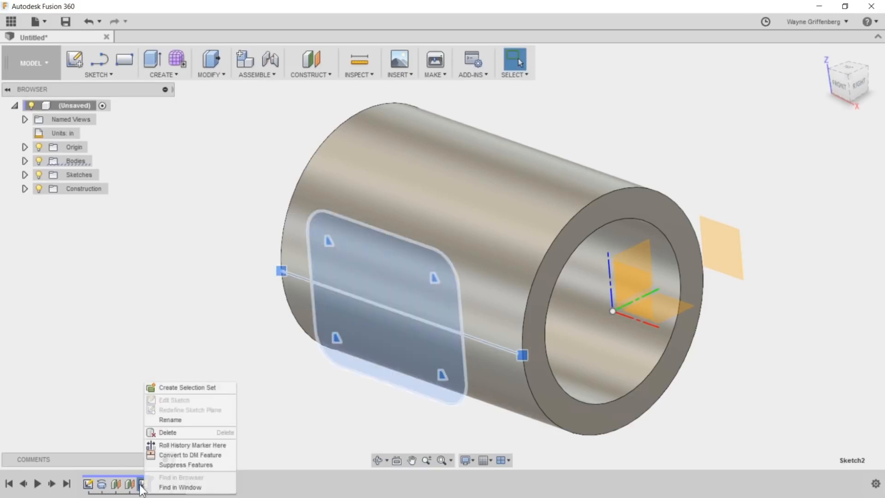
left_click(102, 410)
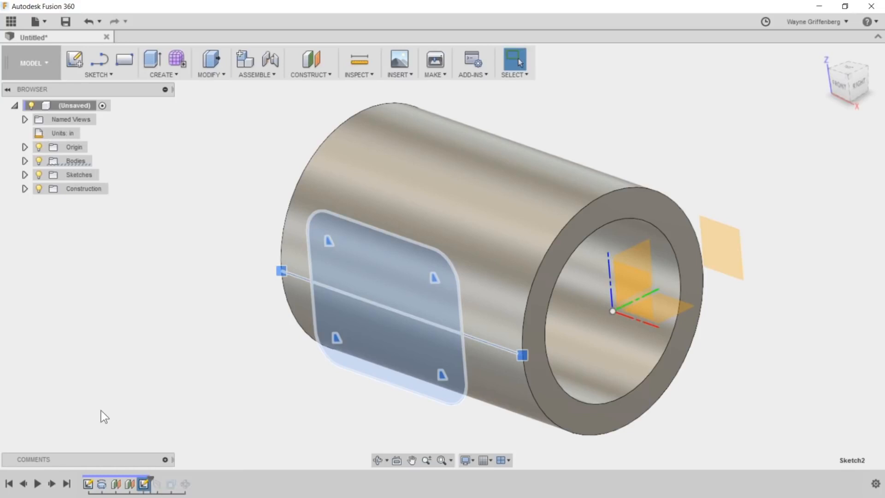
left_click(143, 485)
left_click(144, 485)
right_click(145, 485)
left_click(191, 400)
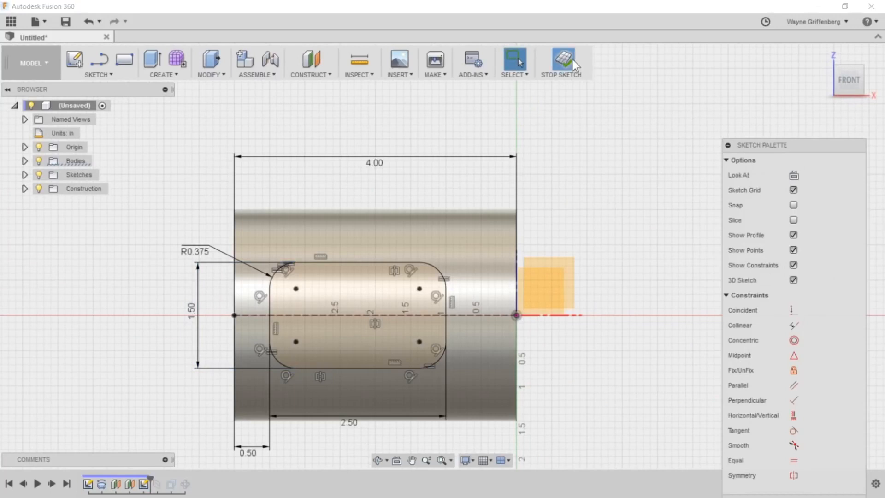
left_click(570, 59)
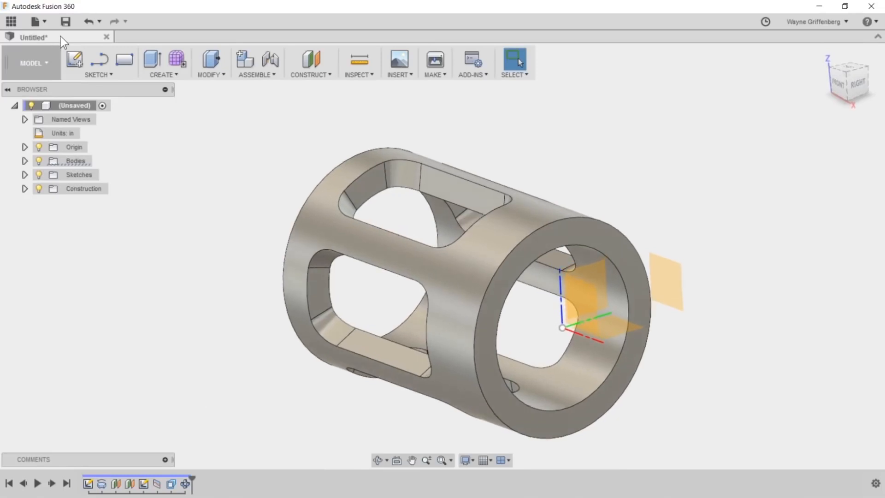
- Save the design as Adapter in the master project and check that it is listed among the project's files
left_click(66, 21)
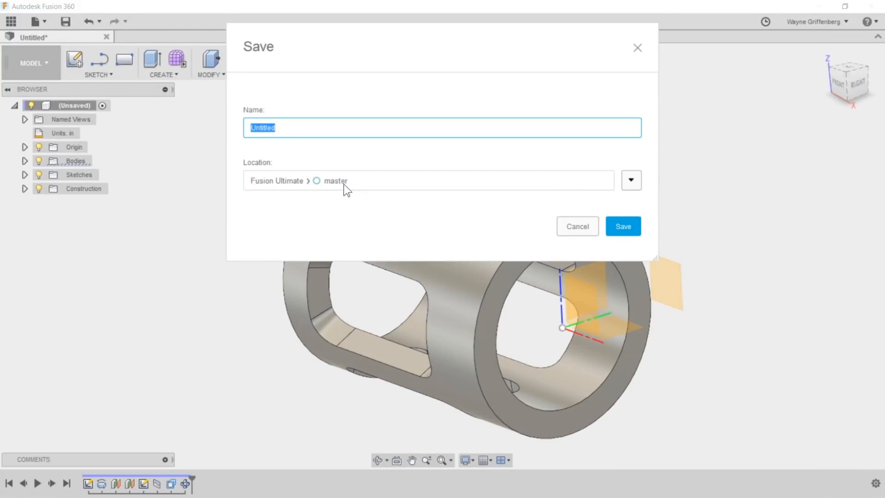
left_click_drag(277, 128, 246, 130)
type("Adapter")
left_click(623, 227)
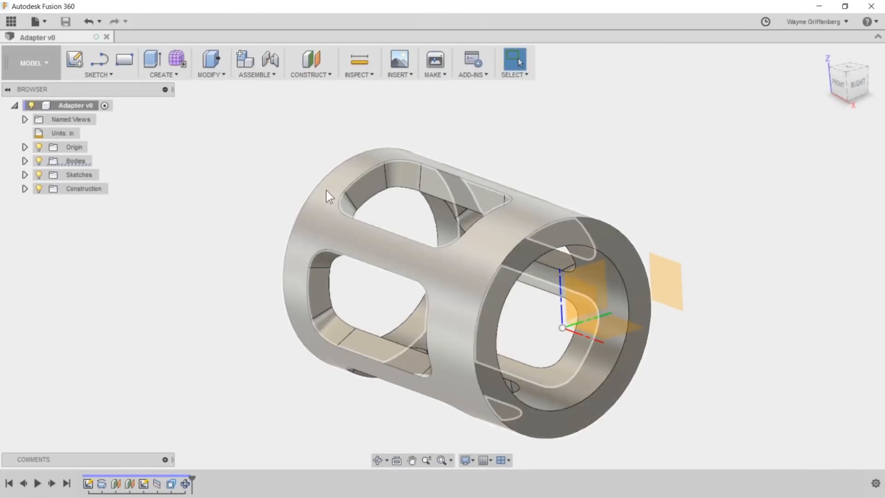
left_click(11, 21)
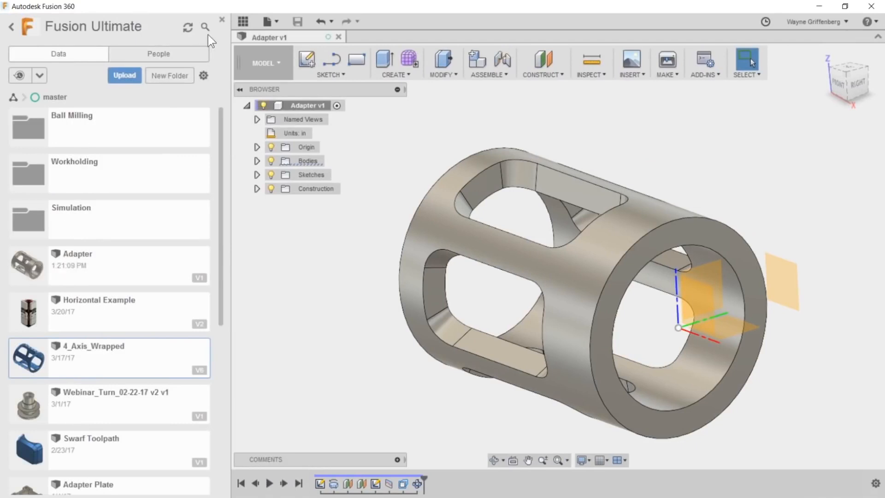
left_click(222, 21)
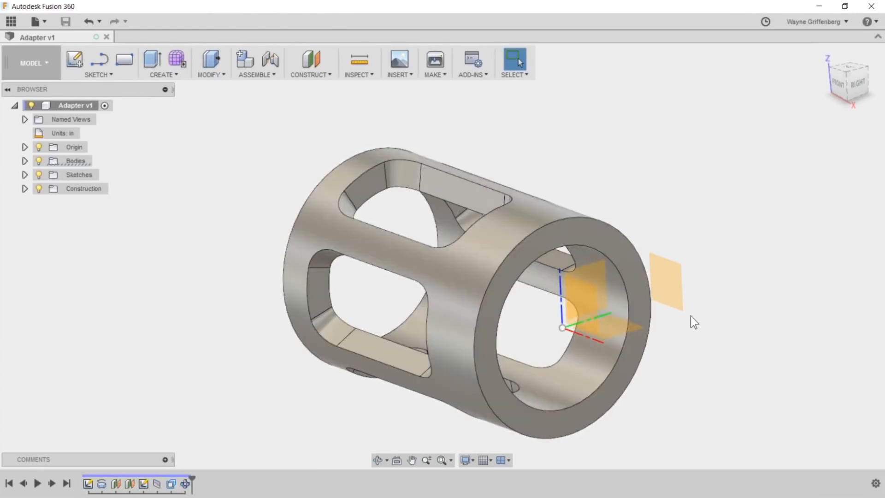
- Start a new sketch on the offset construction plane at the back side of the cylinder
scroll(596, 299, "up", 3)
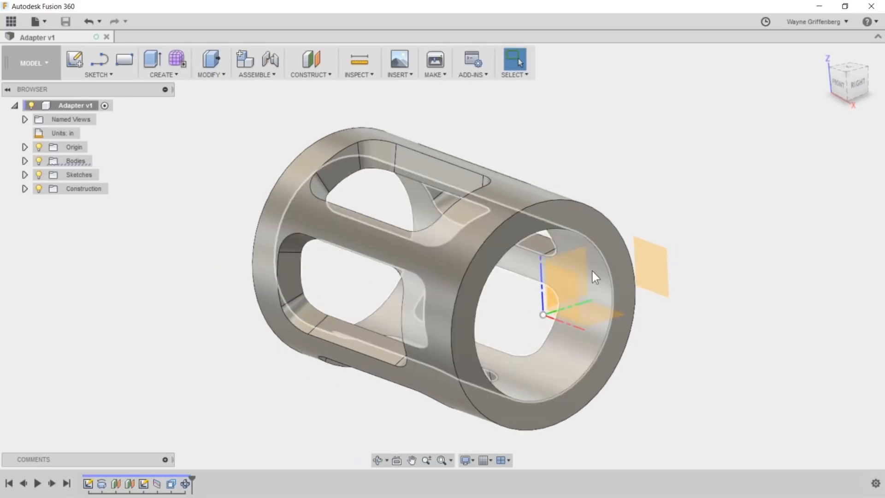
middle_click_drag(569, 294, 503, 298, "shift")
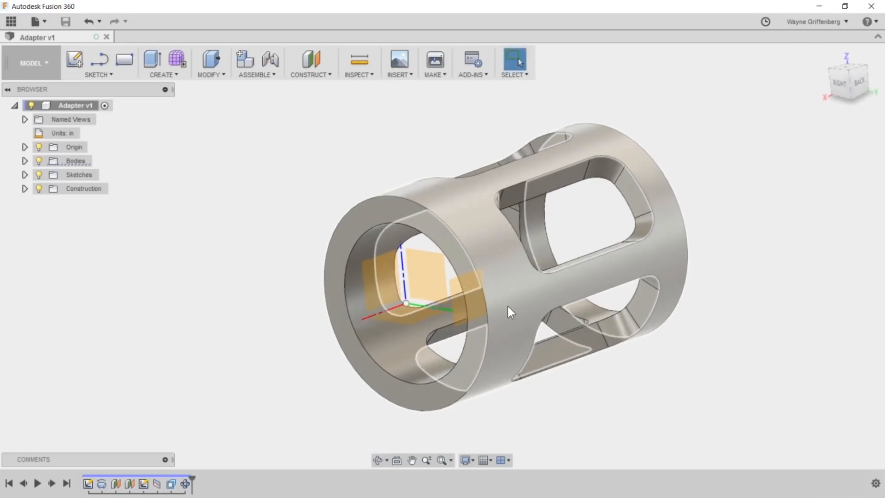
scroll(507, 304, "down", 2)
scroll(469, 331, "up", 2)
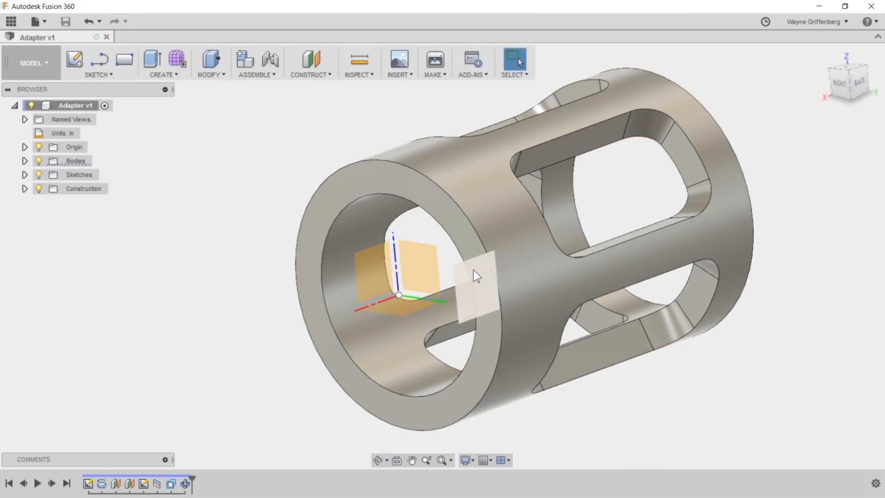
scroll(477, 277, "up", 2)
left_click(474, 286)
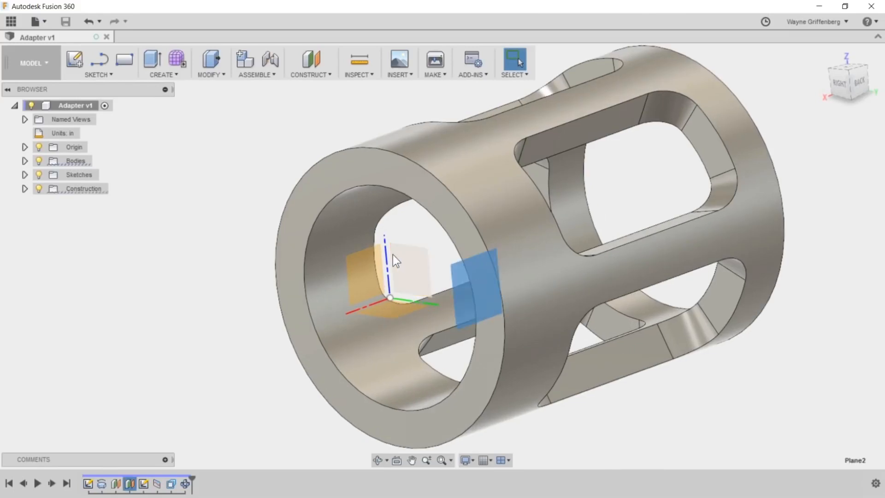
scroll(531, 272, "down", 2)
middle_click_drag(646, 341, 521, 253, "shift")
middle_click_drag(564, 304, 487, 304, "shift")
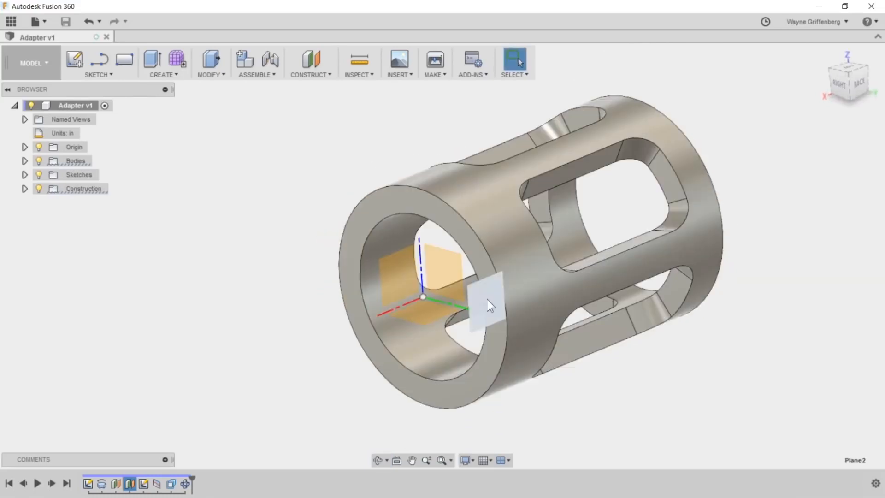
right_click(486, 300)
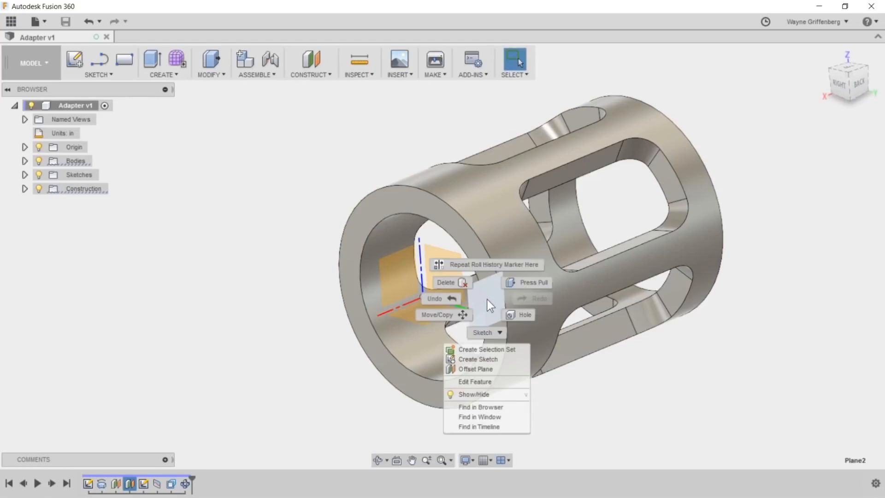
left_click(482, 359)
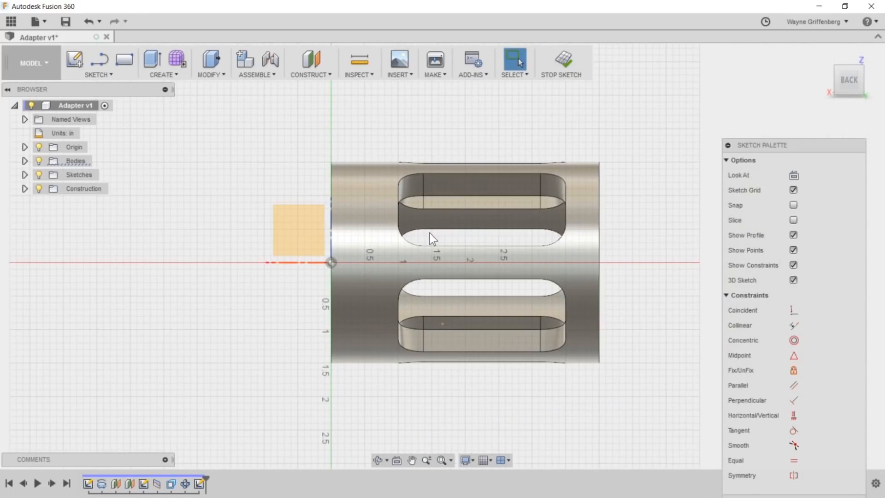
- Sketch a 4.00 in line along the cylinder's axis from the origin to its far end and place its dimension above the cylinder
scroll(429, 238, "up", 2)
key("l")
left_click(307, 269)
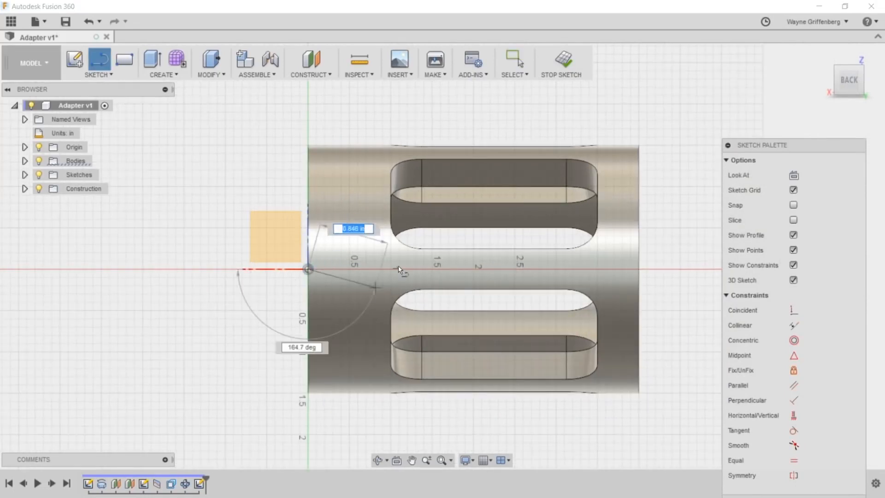
left_click(639, 269)
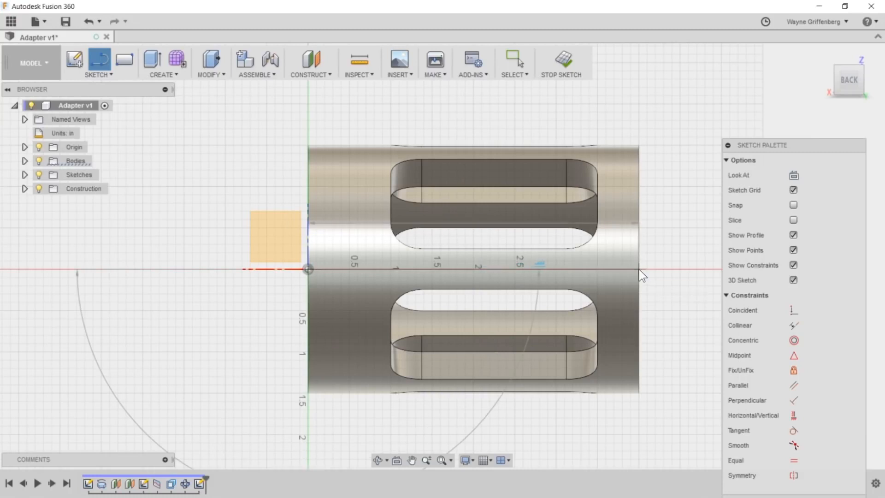
key("Escape")
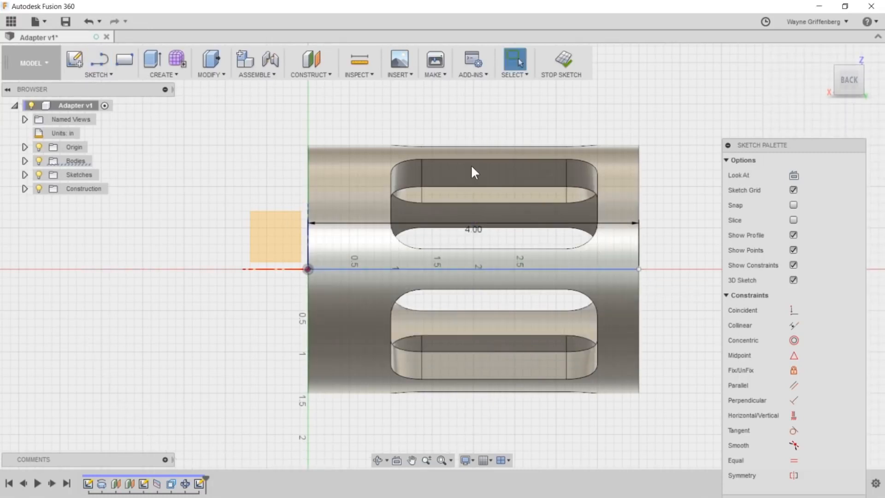
left_click(471, 113)
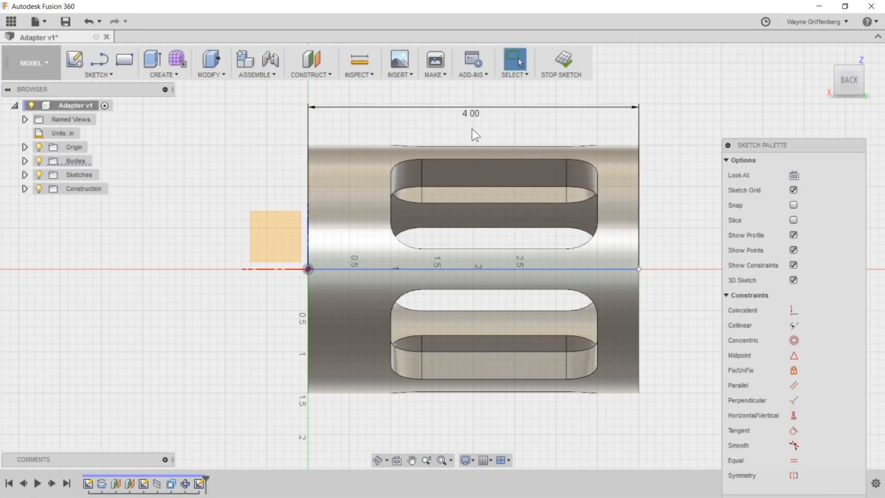
left_click(667, 227)
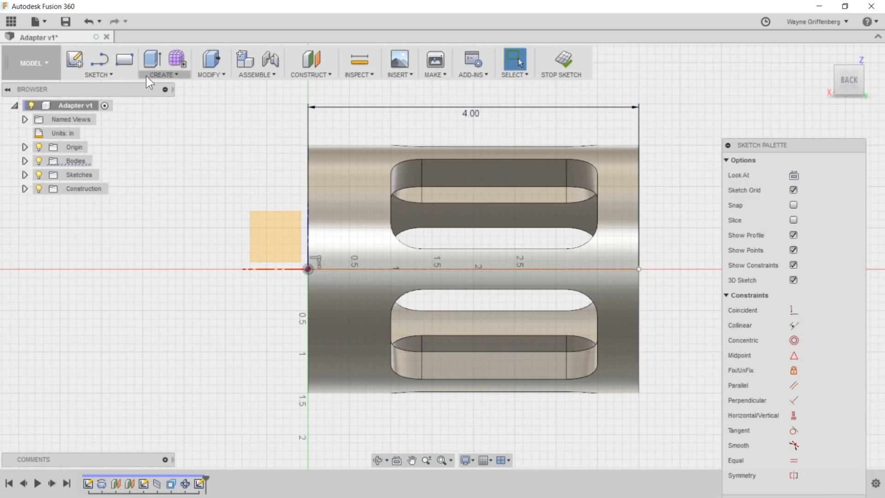
- Place a sketch point on the axis line and move it along the line closer to the origin
left_click(100, 74)
left_click(83, 220)
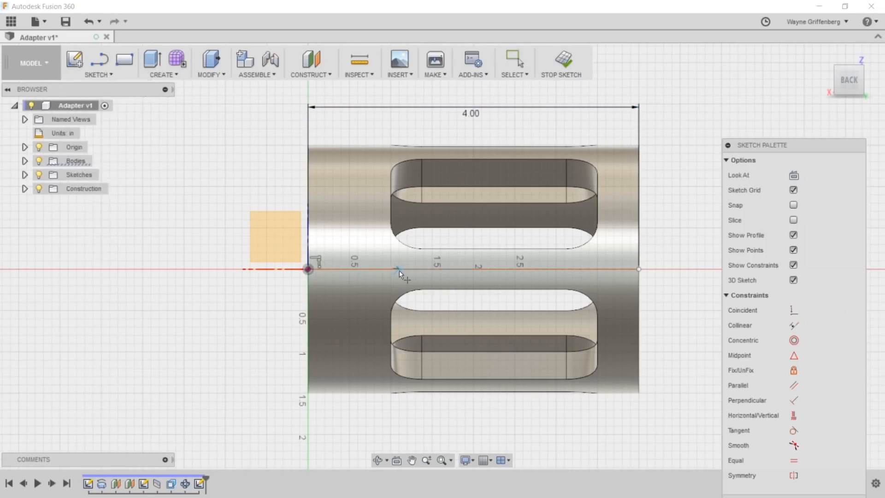
left_click(411, 269)
scroll(430, 262, "up", 2)
scroll(357, 257, "down", 3)
key("Escape")
left_click_drag(383, 268, 361, 269)
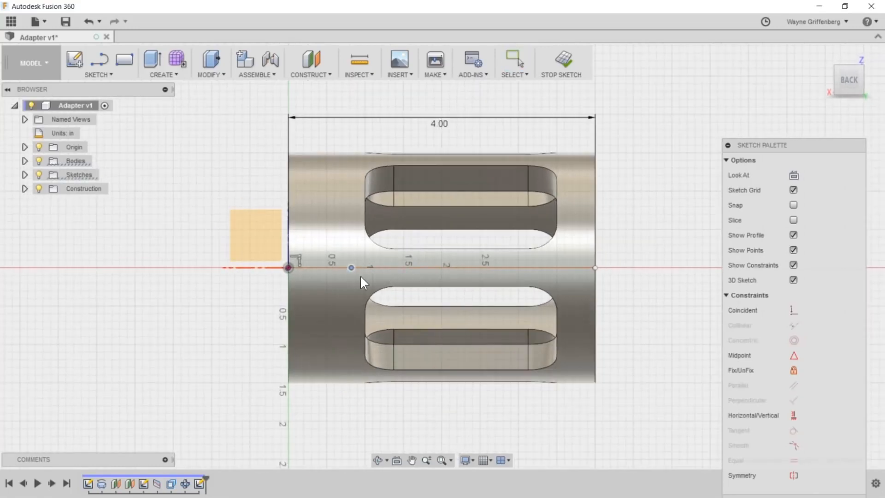
- Rectangular-pattern the sketch point along the axis line toward the far end, with quantity 5 and an extent distance of -2.50 in
key("Escape")
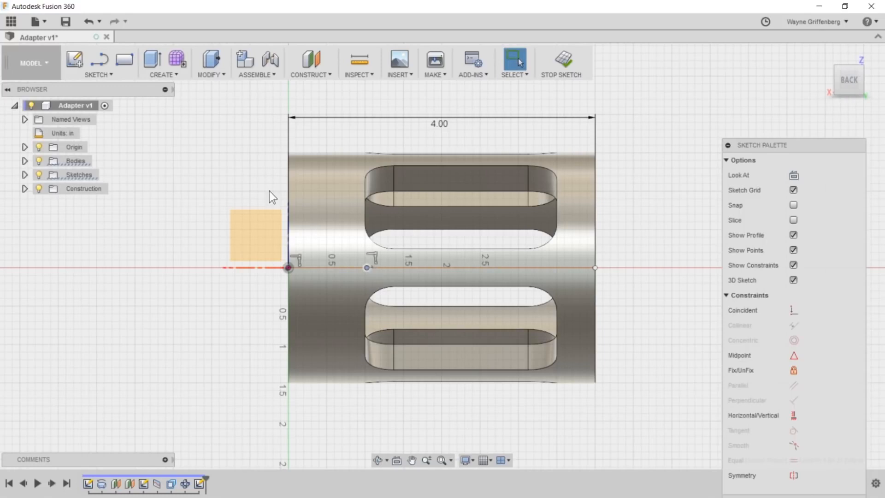
left_click(106, 75)
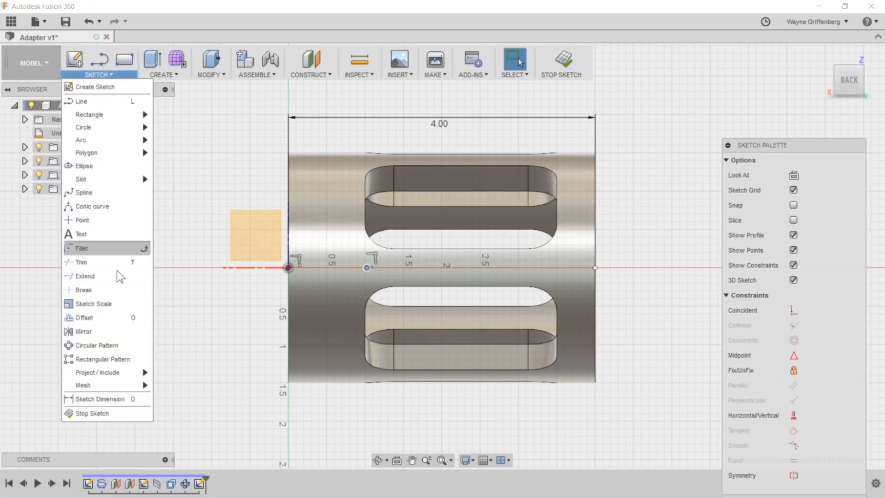
mouse_move(111, 373)
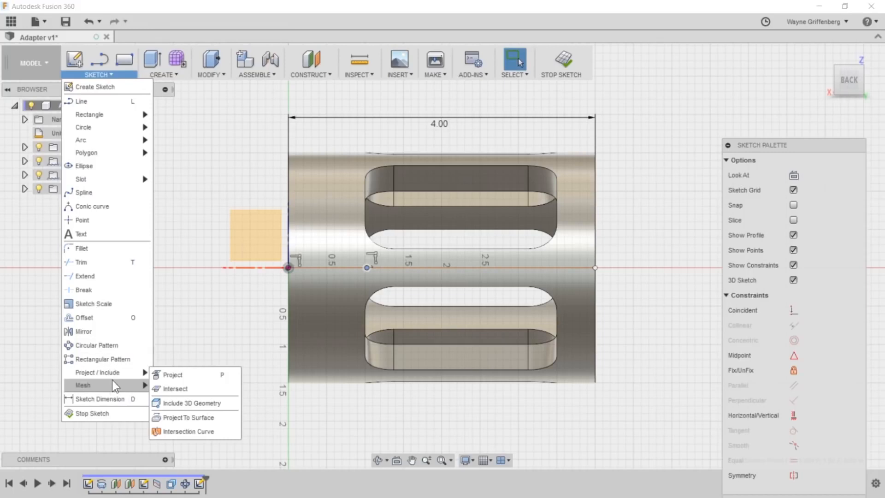
left_click(132, 358)
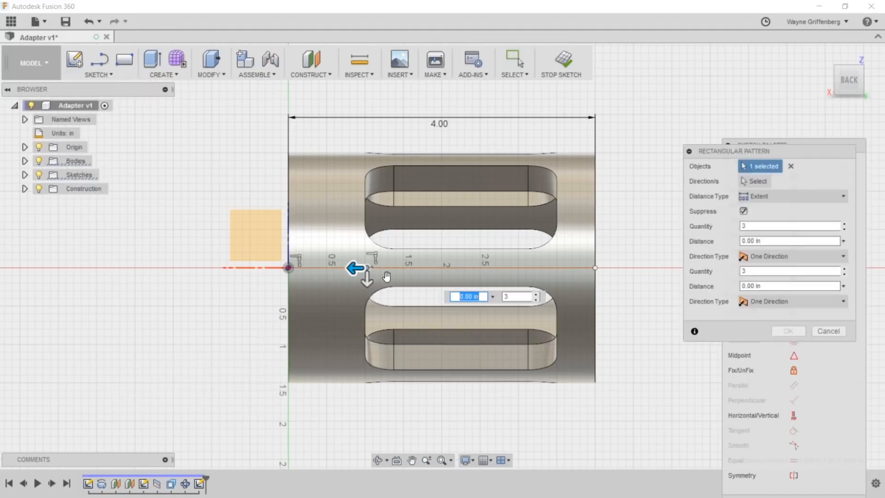
left_click(506, 296)
type("5")
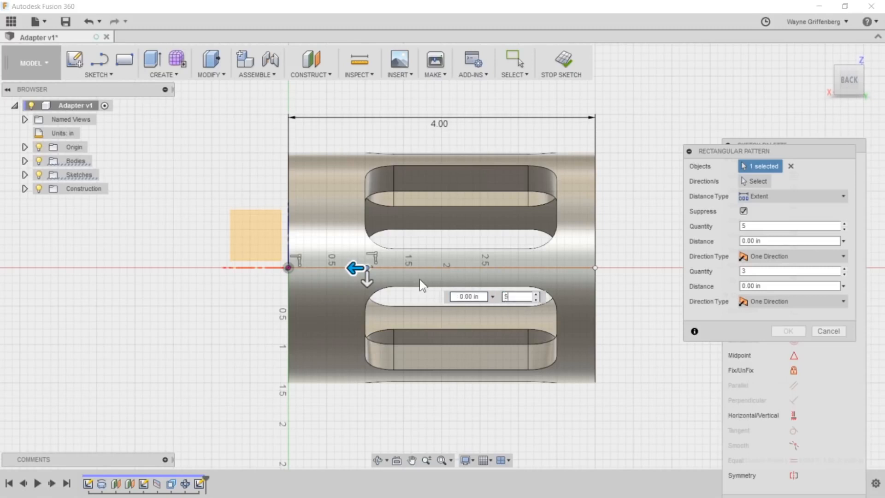
left_click_drag(356, 268, 544, 266)
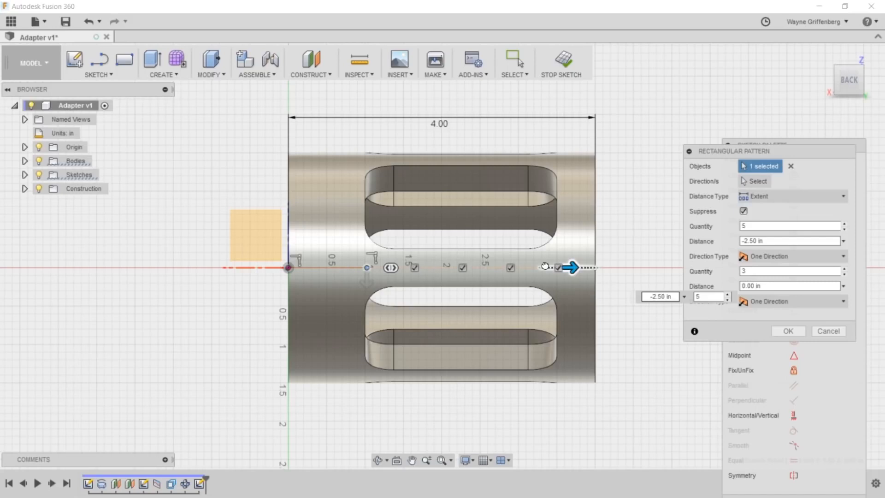
key("Tab")
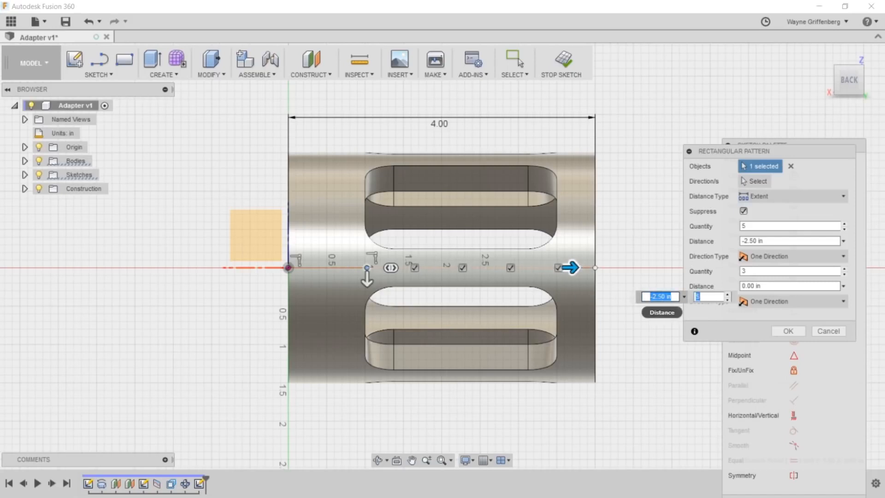
left_click(788, 330)
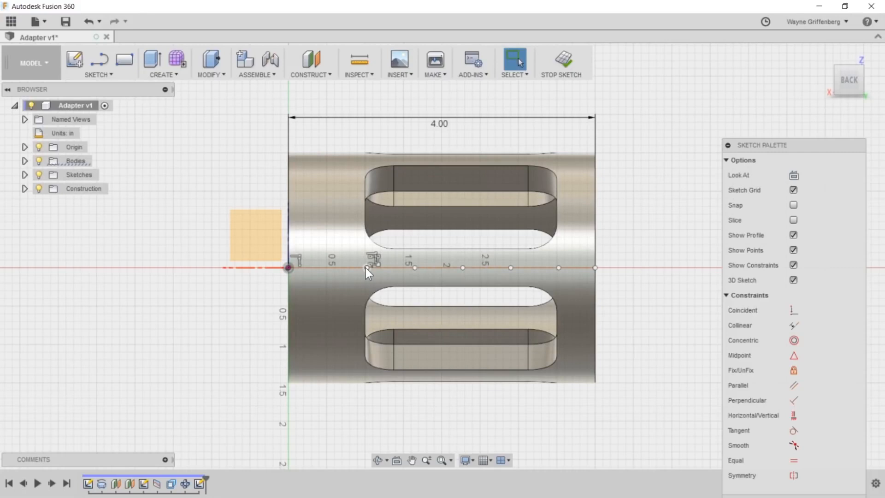
- Dimension the first patterned point 1.125 in from the origin and place the dimension below the cylinder
left_click(367, 268)
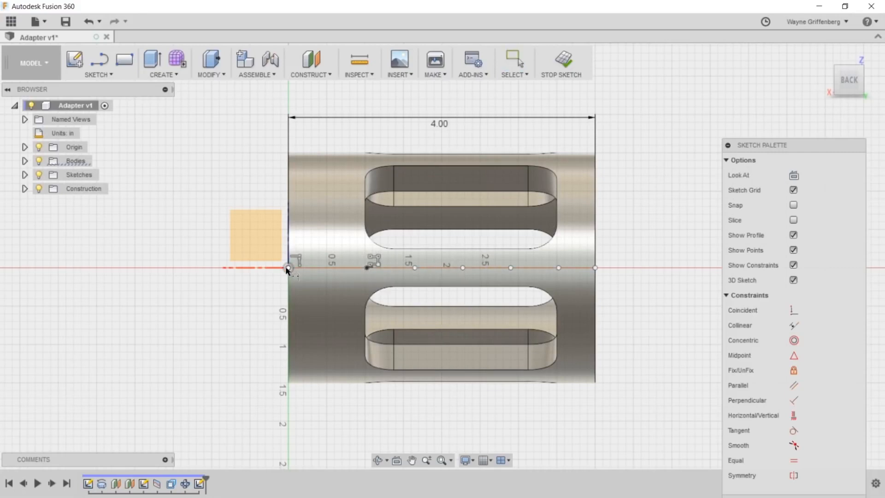
left_click(364, 268)
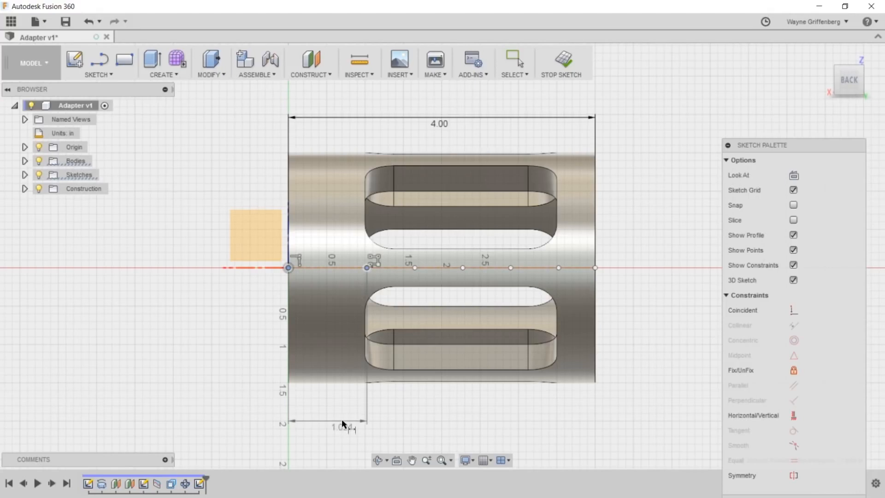
left_click(338, 419)
type("1.125")
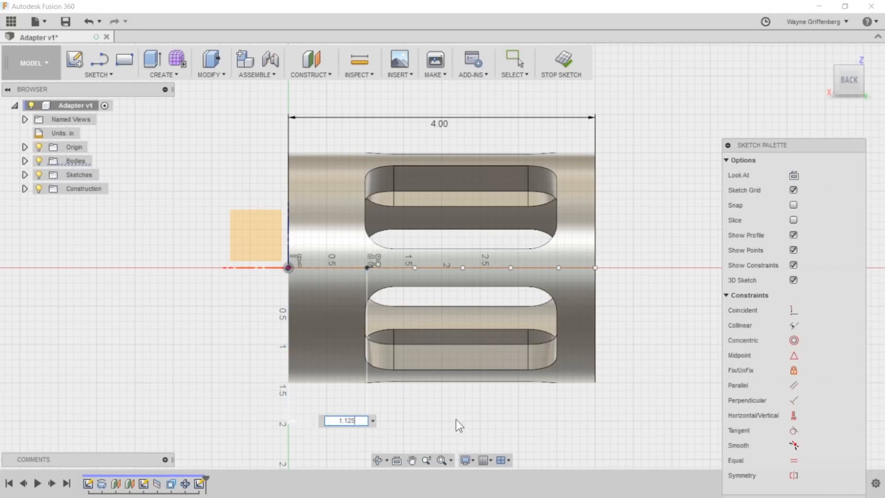
key("Return")
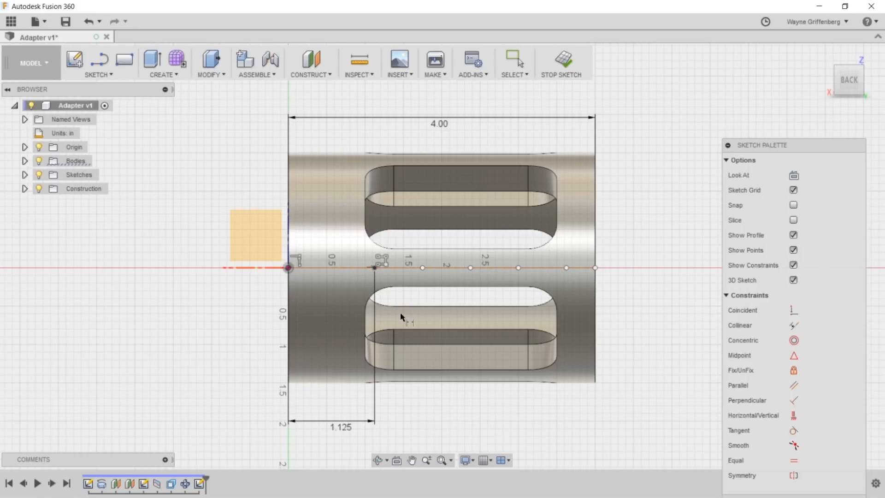
- Set the dimension between the origin and the first point to 1 in and finish the sketch
double_click(340, 425)
type("1")
key("Return")
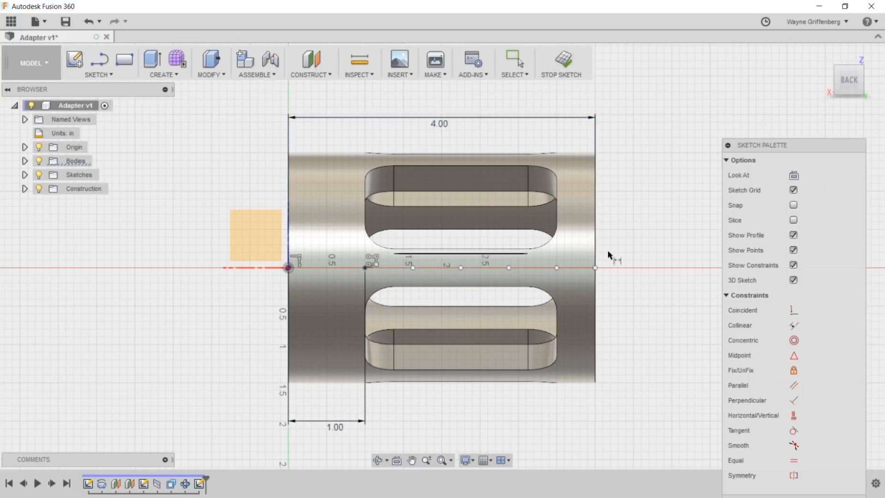
left_click(563, 71)
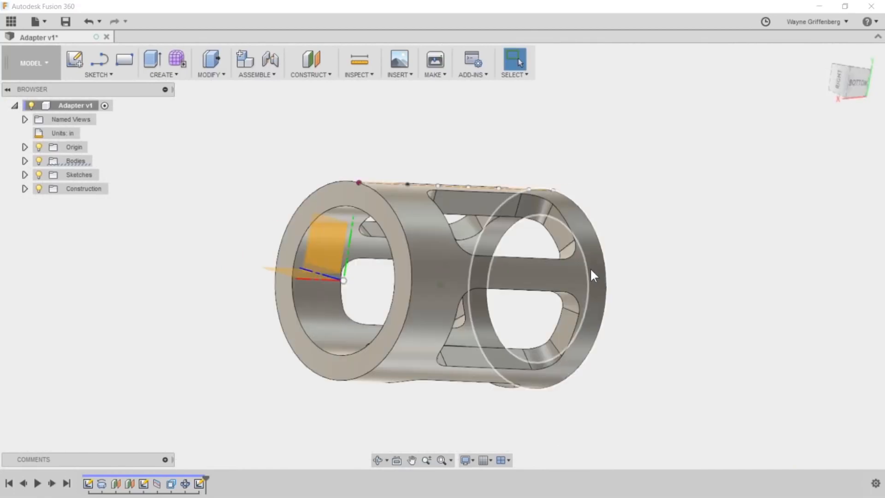
- Start a simple hole at the sketch point nearest the origin and set its diameter to 0.25 in
left_click(162, 74)
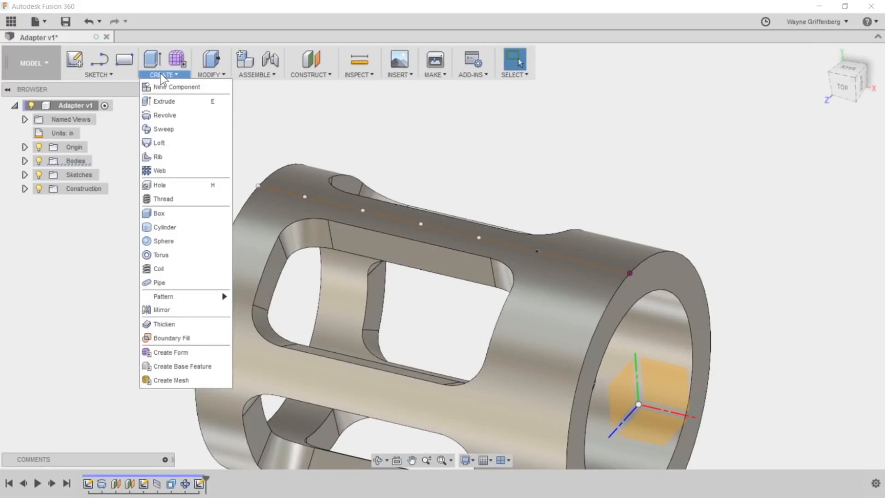
left_click(156, 184)
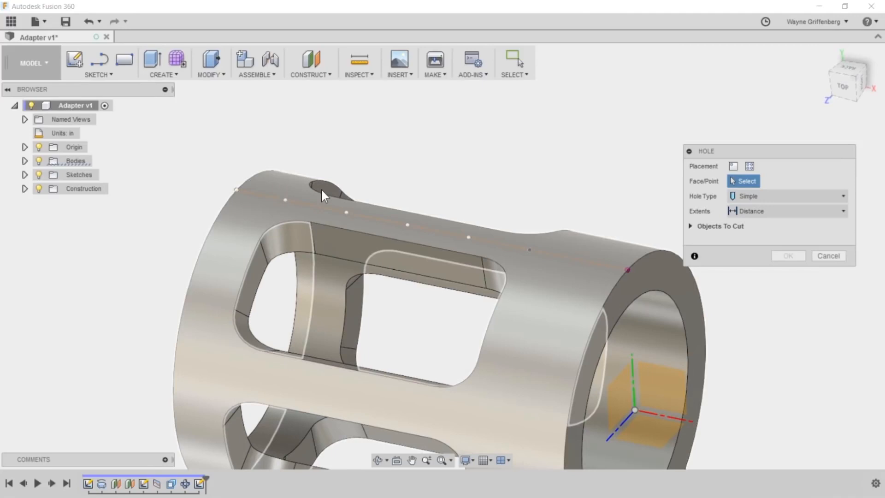
left_click(524, 250)
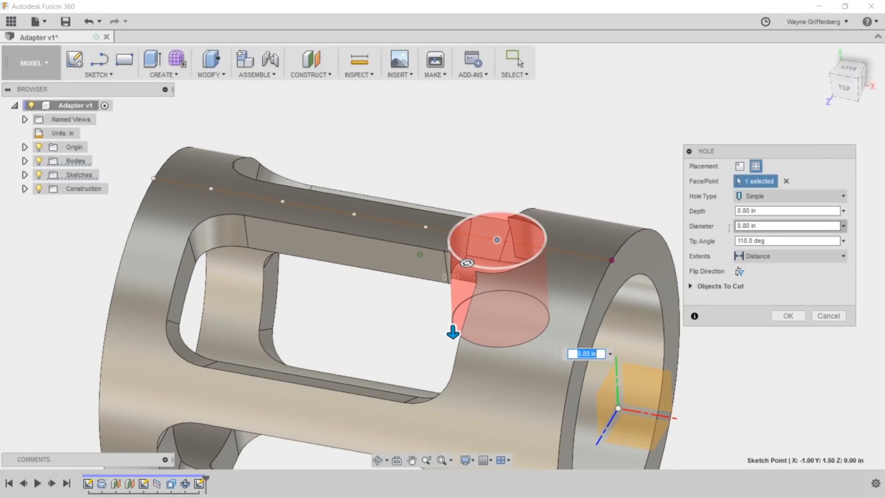
left_click(736, 226)
type(".25")
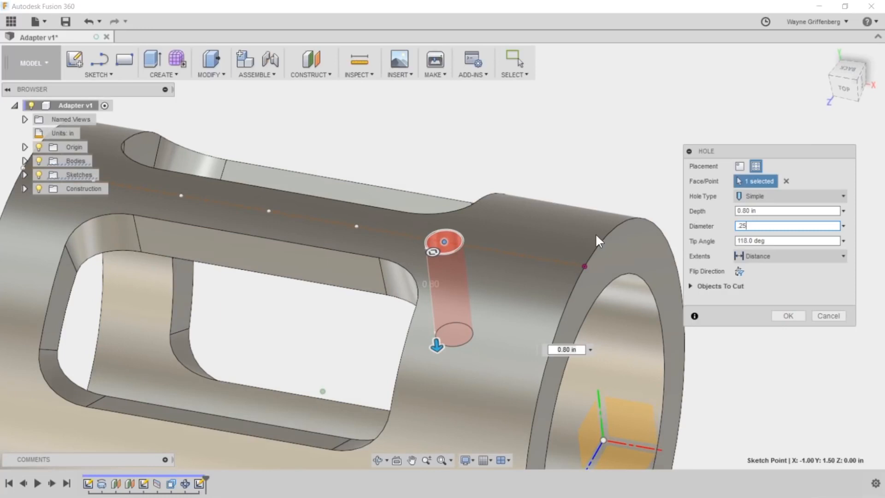
- Set the hole's extents to To and end it at the cylinder's inner face
left_click(748, 256)
left_click(749, 289)
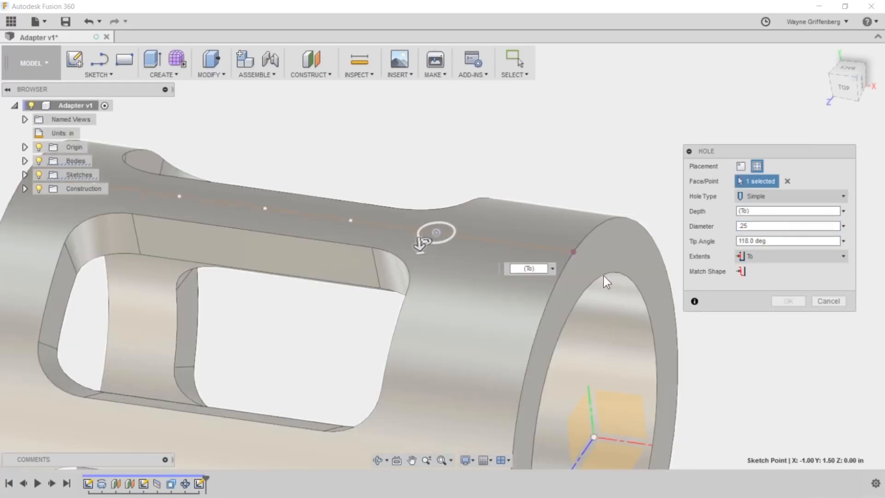
middle_click_drag(604, 276, 418, 312, "shift")
left_click(421, 252)
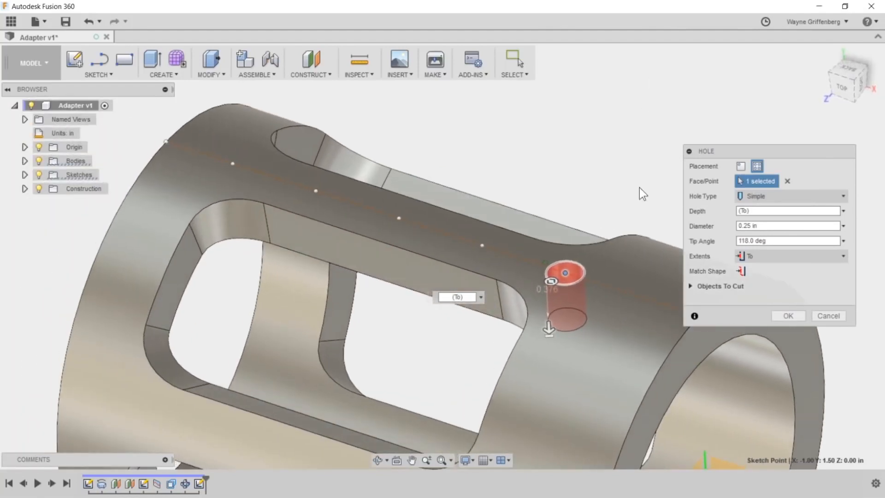
- Add the other four patterned sketch points to the hole placement and create all five holes
left_click(469, 245)
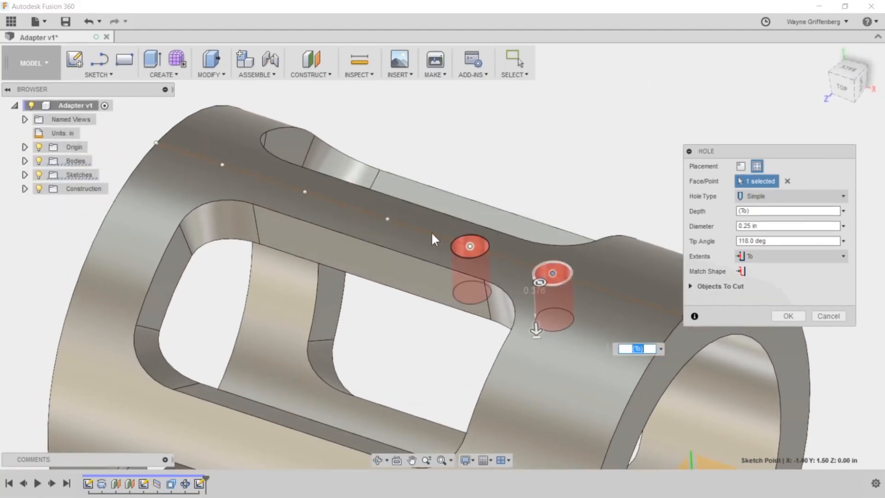
left_click(387, 219)
left_click(303, 191)
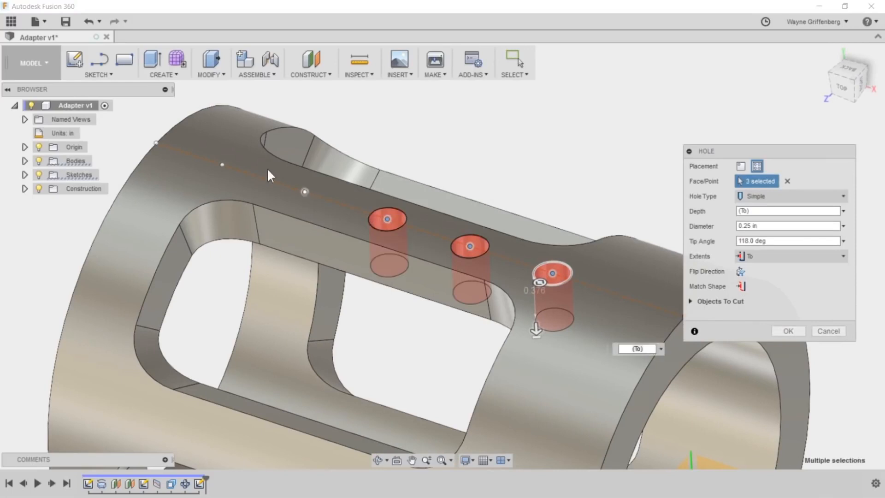
left_click(222, 164)
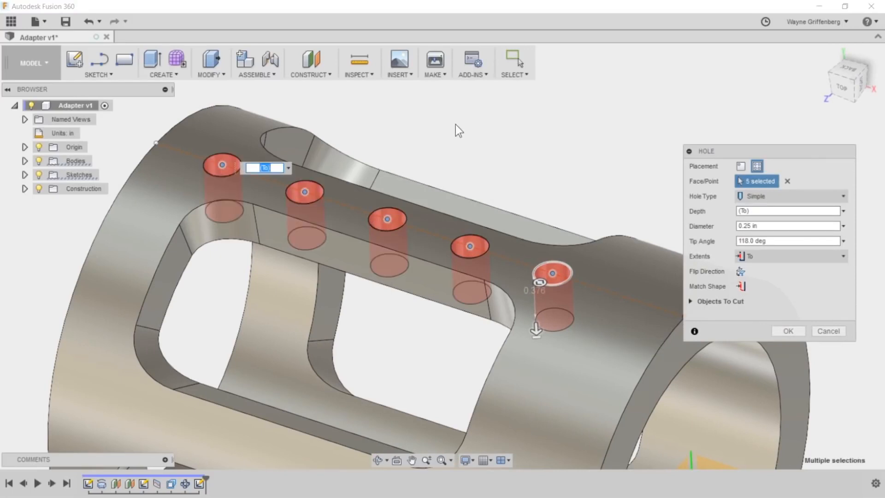
scroll(530, 123, "down", 2)
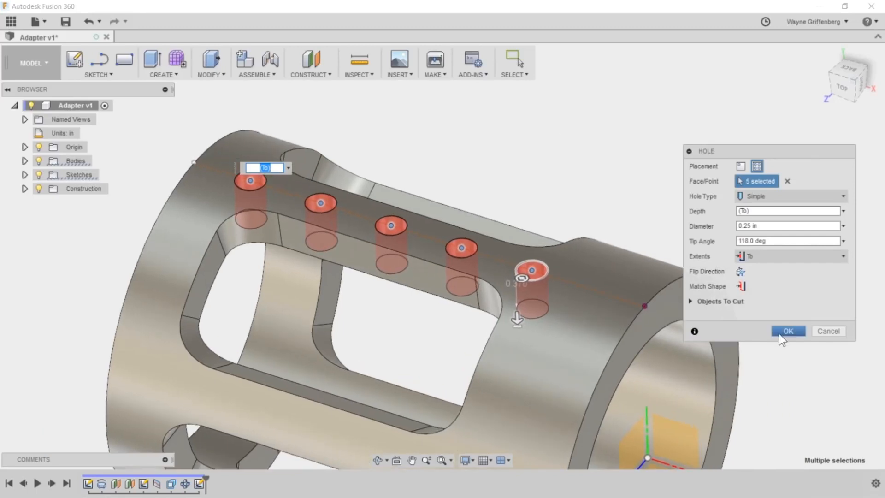
left_click(785, 331)
- Select the hole feature that contains the row of five holes
middle_click_drag(505, 163, 513, 186, "shift")
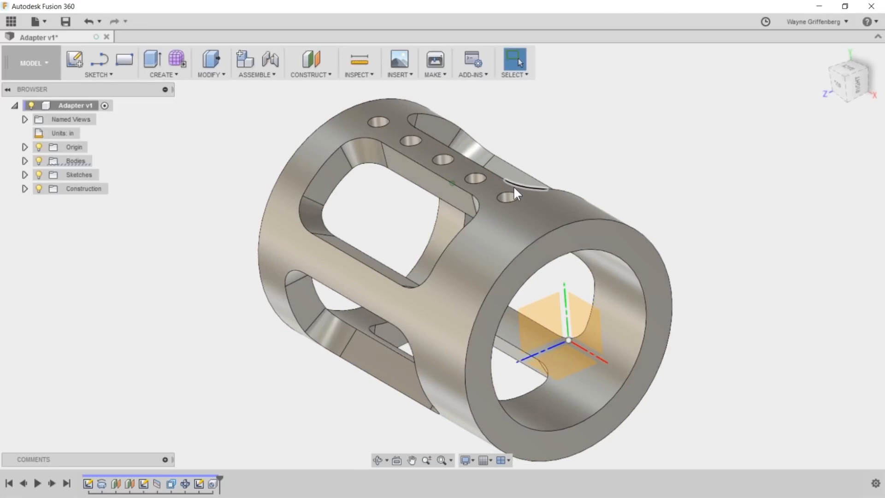
middle_click_drag(514, 186, 510, 195, "shift")
left_click(212, 483)
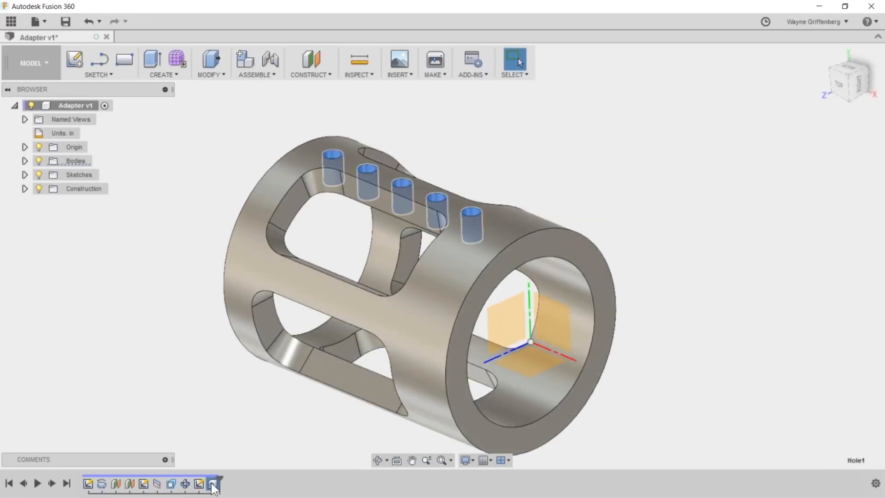
left_click(172, 70)
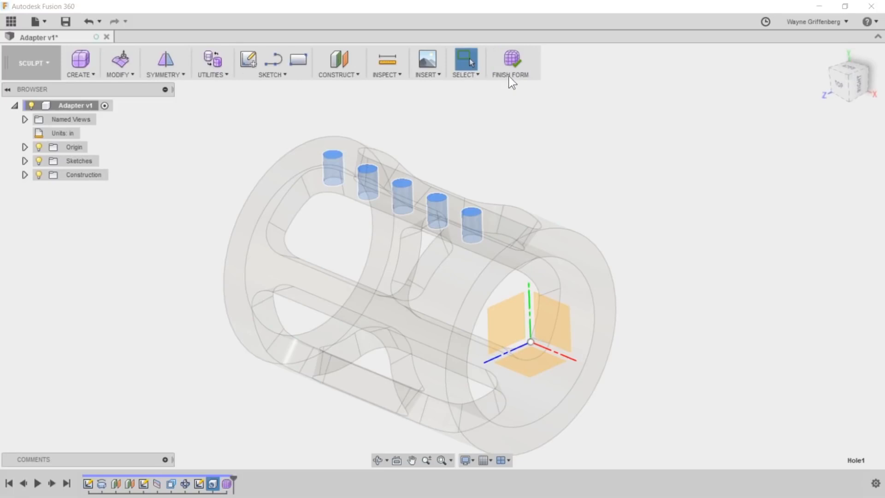
left_click(512, 64)
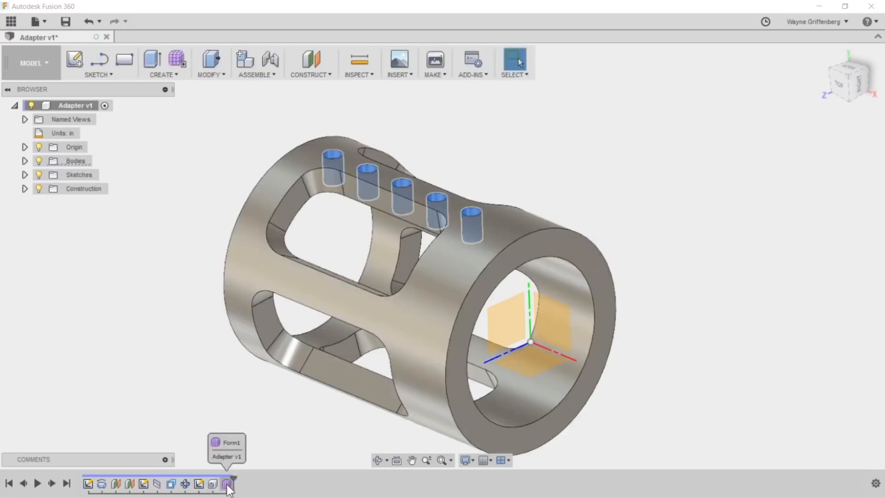
left_click(93, 21)
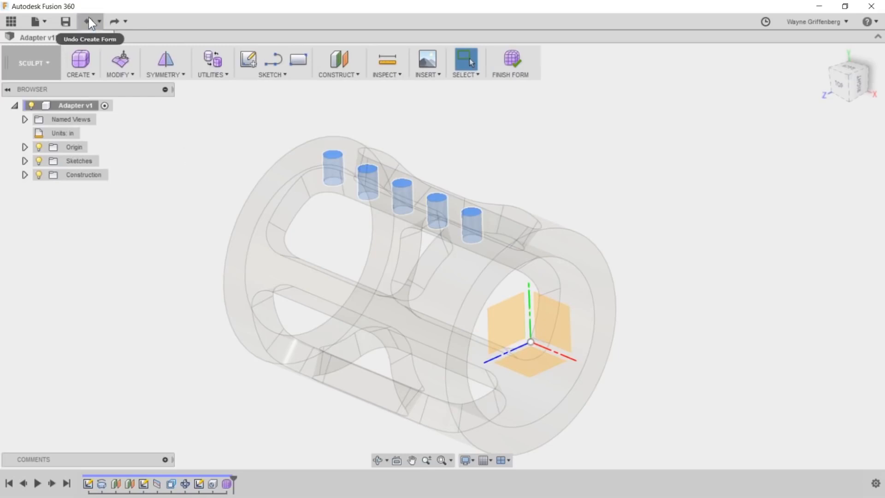
left_click(89, 21)
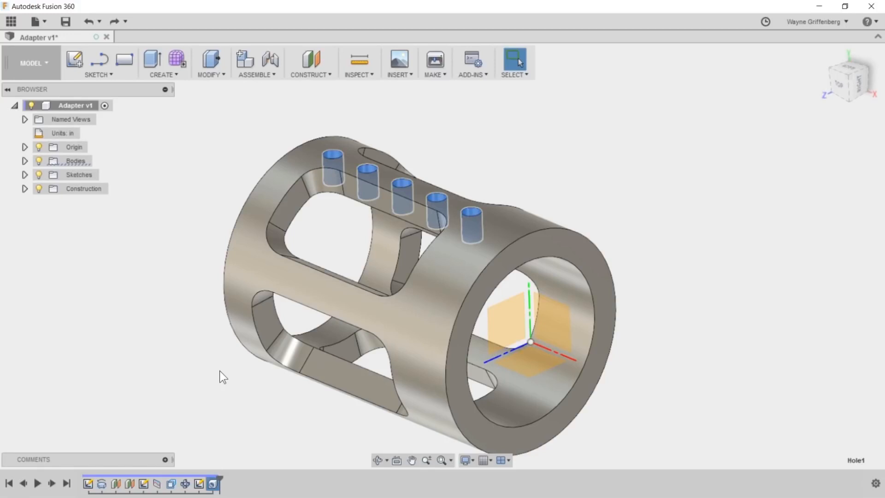
- Circular-pattern the selected row of holes fully around the X axis with quantity 5
left_click(171, 75)
mouse_move(211, 299)
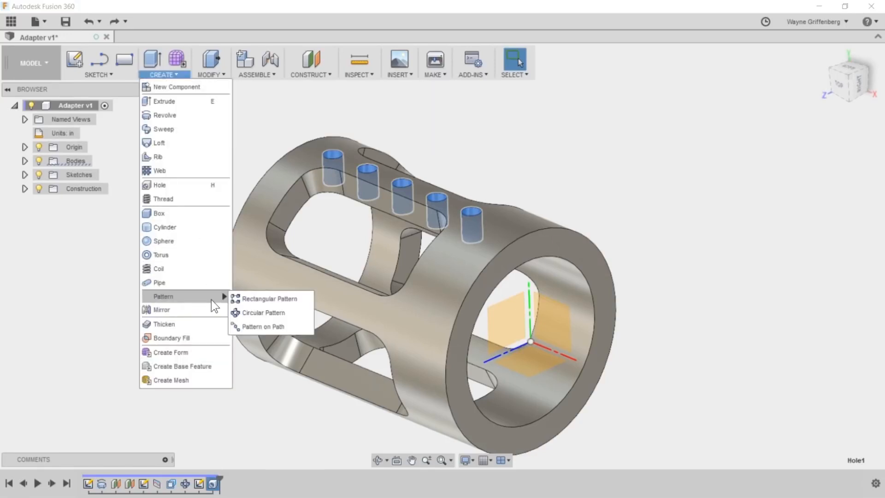
left_click(279, 312)
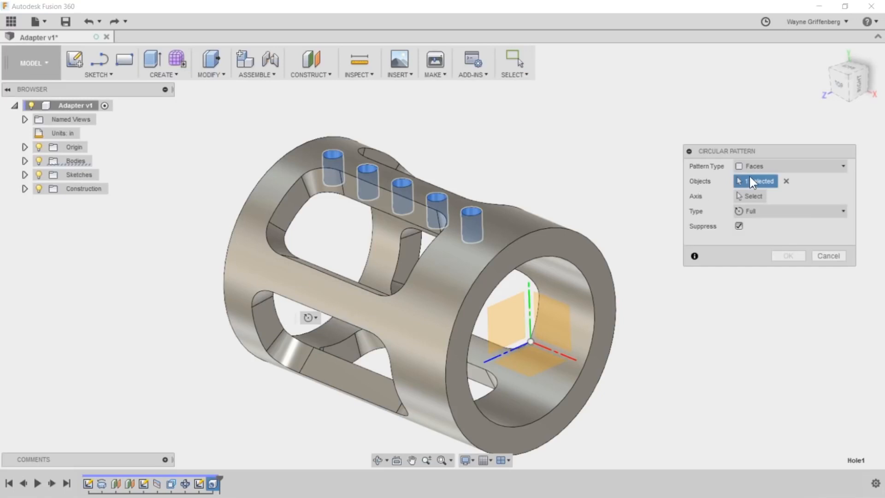
left_click(750, 195)
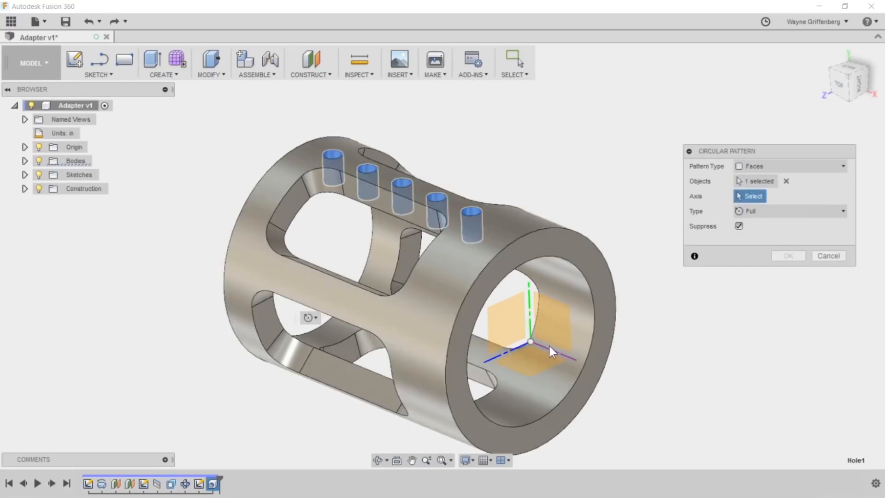
left_click(552, 348)
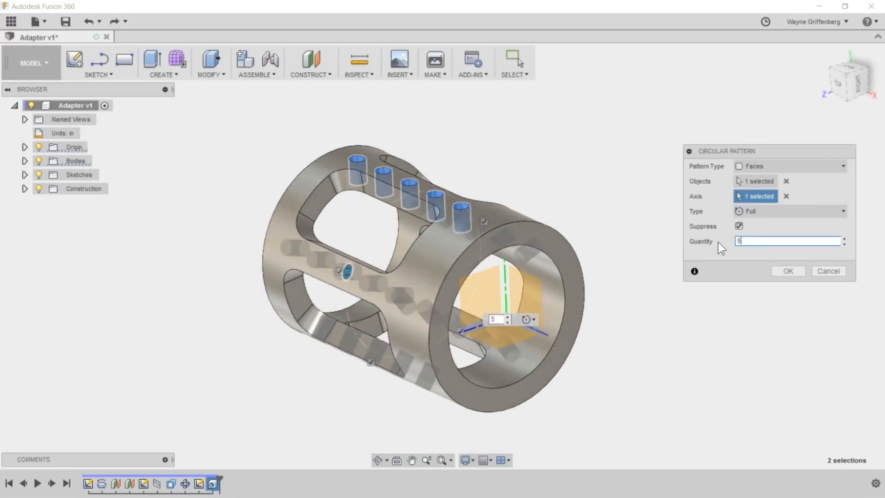
key("Return")
scroll(695, 228, "up", 2)
middle_click_drag(684, 217, 357, 231, "shift")
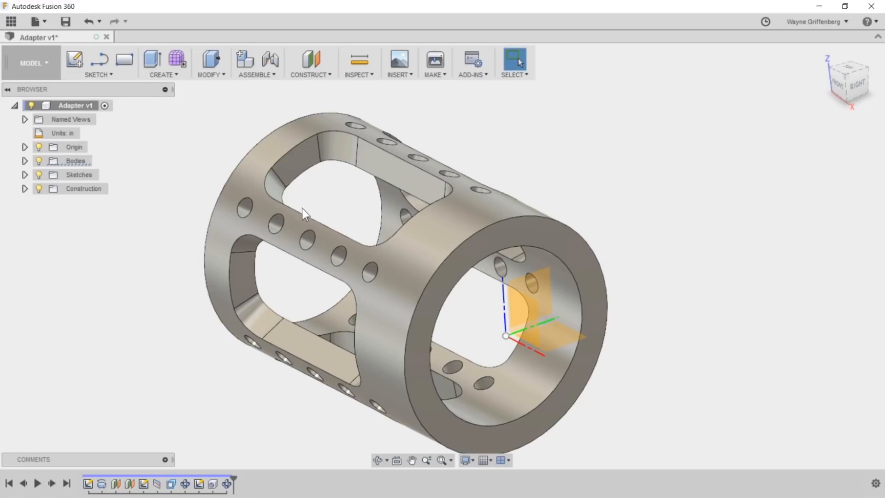
- Switch to the browser, open Autodesk Account and examine the Fusion 360 entries in the products and services list
scroll(642, 222, "down", 2)
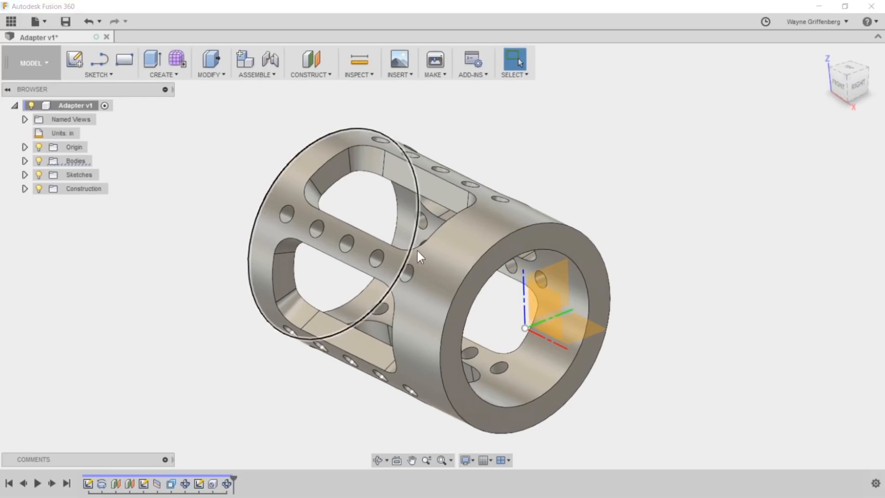
key("alt+Tab")
left_click(361, 64)
left_click(428, 60)
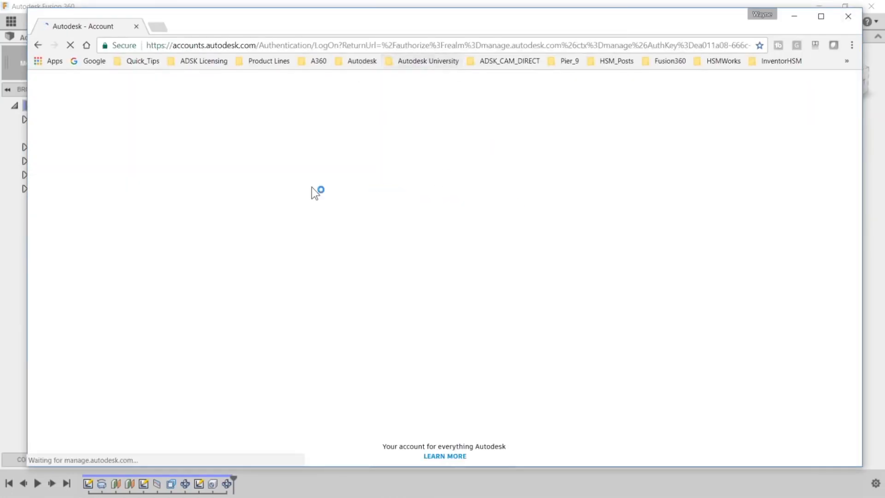
left_click(475, 197)
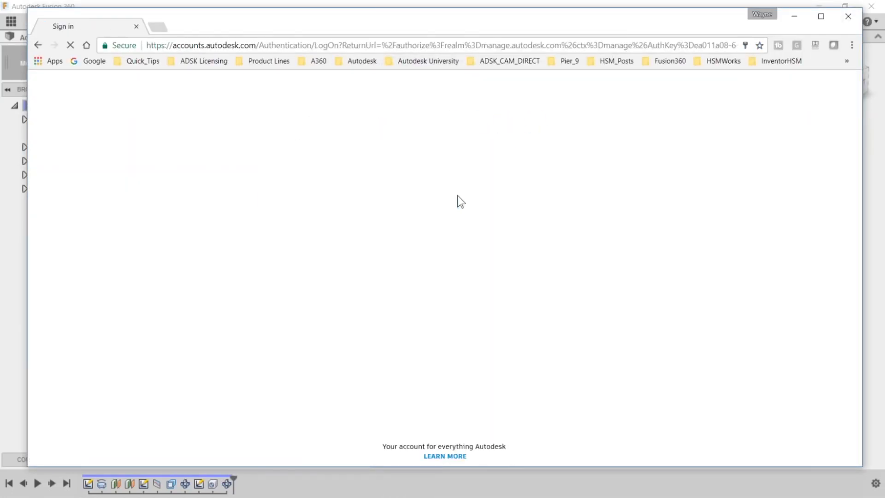
left_click(435, 253)
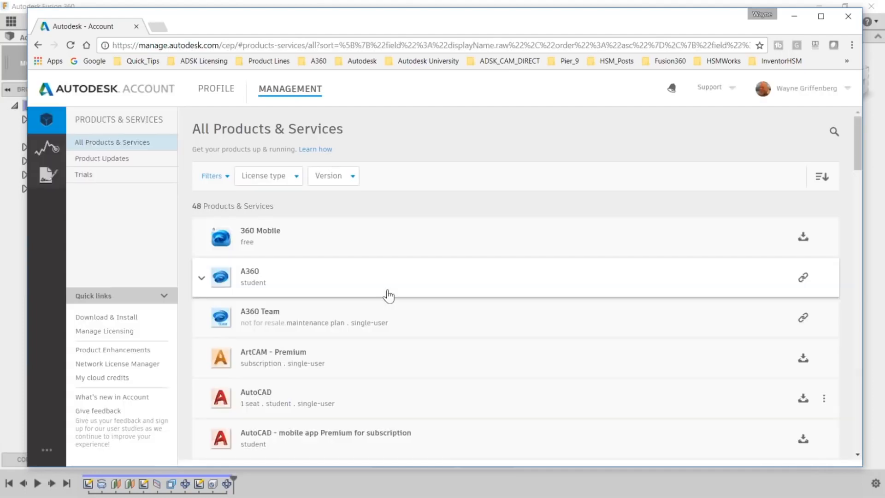
scroll(389, 299, "down", 5)
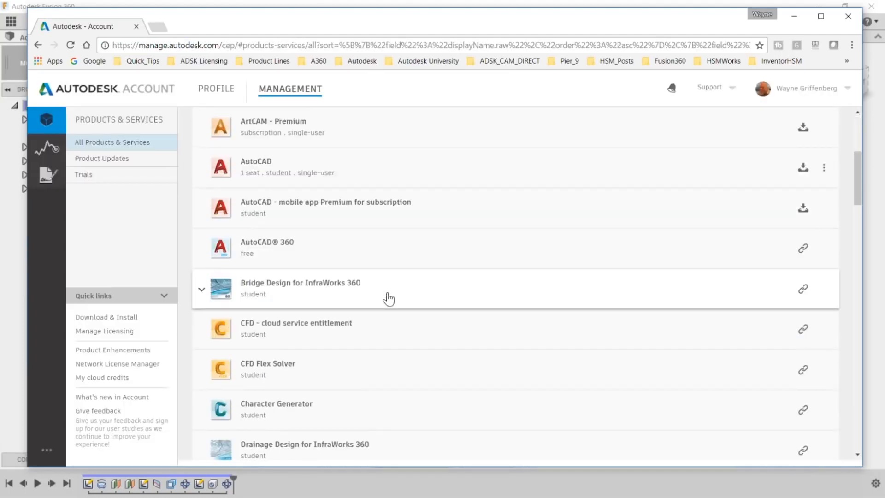
scroll(389, 299, "down", 10)
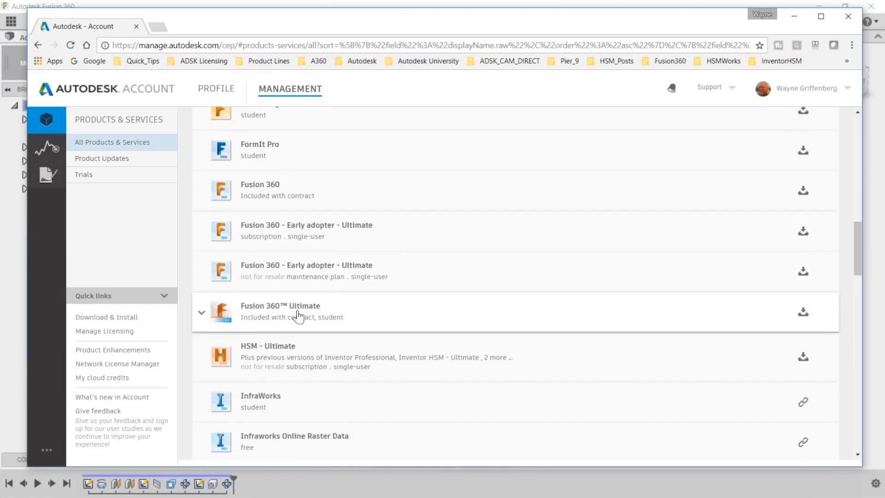
scroll(300, 309, "down", 1)
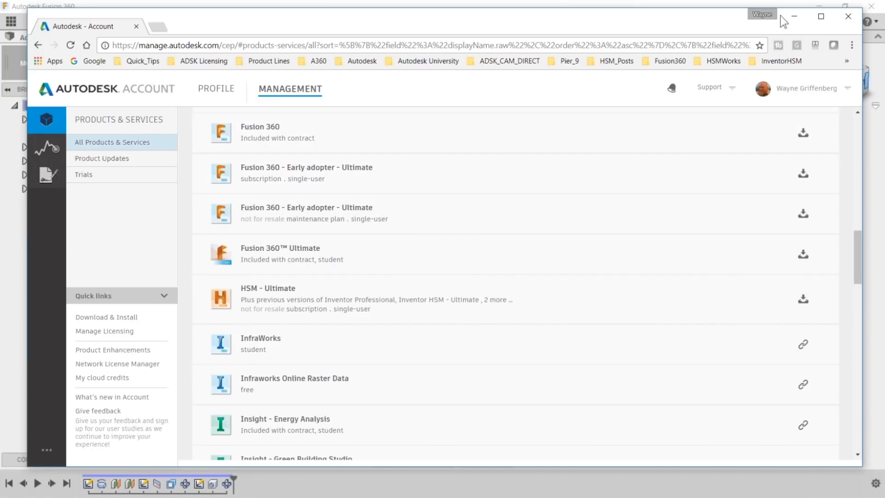
left_click(793, 16)
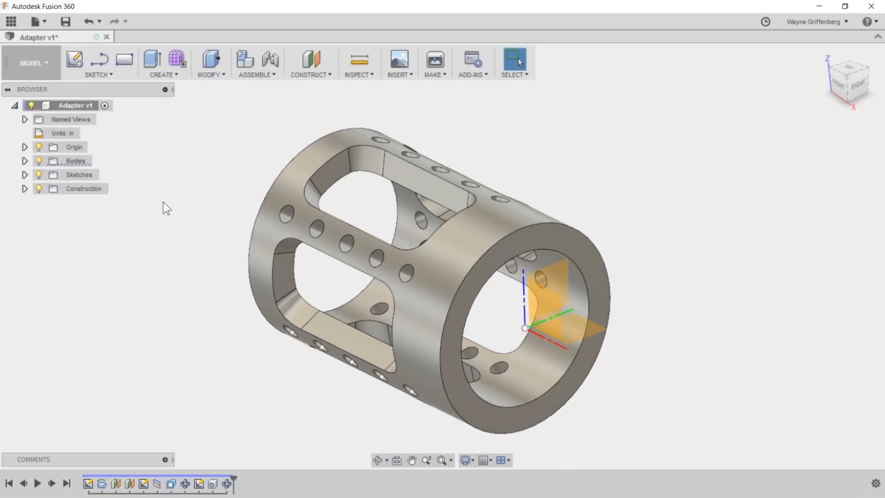
- Save the adapter design as a new version with the description "Added Holes"
left_click(64, 20)
left_click_drag(445, 246, 353, 250)
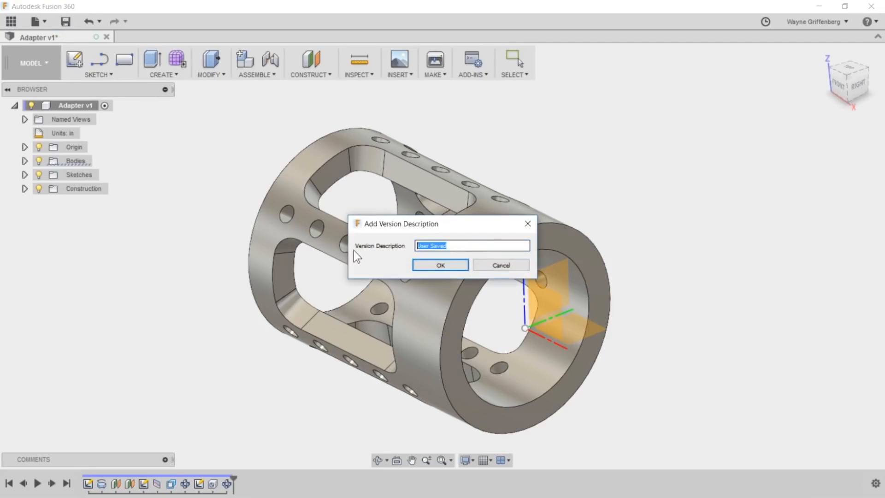
type("Added ")
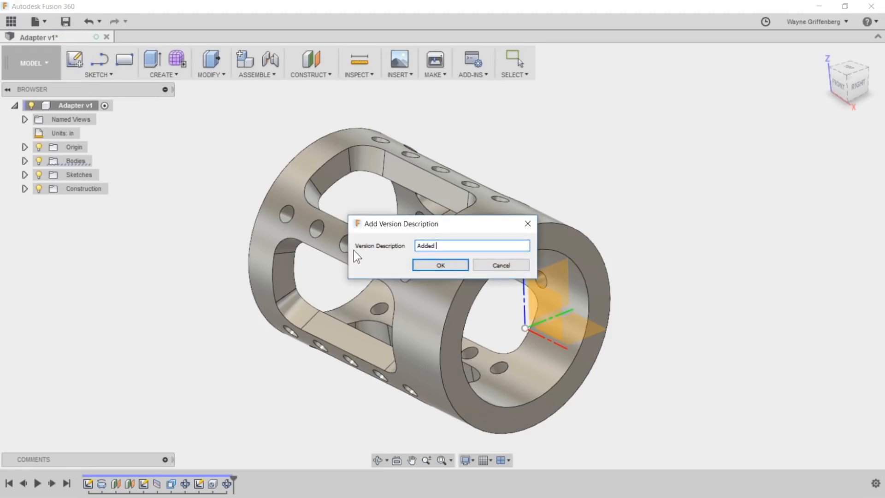
type("Holes")
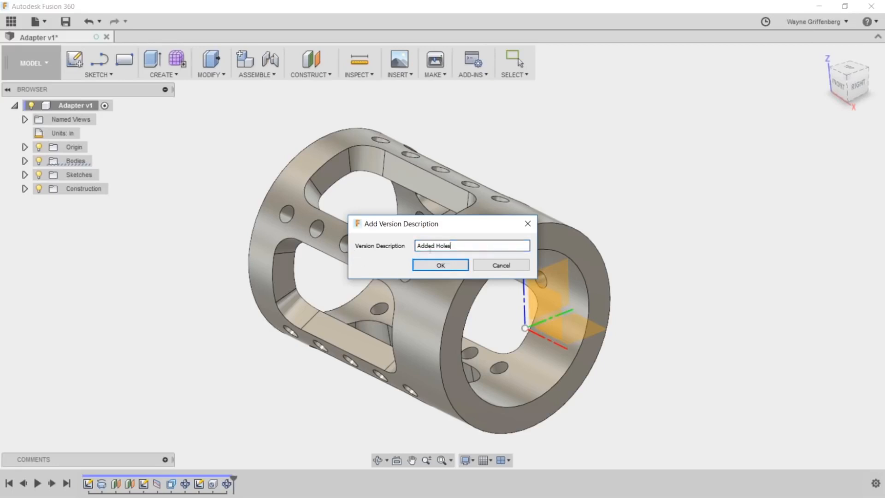
left_click(438, 265)
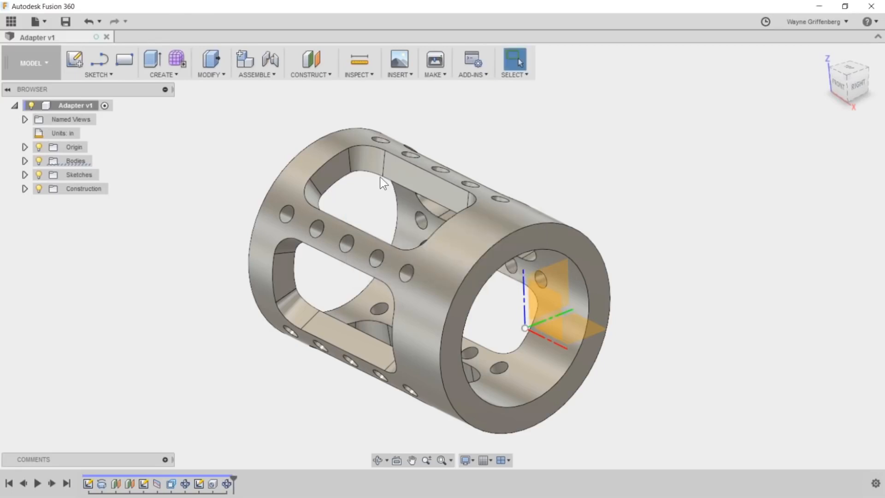
- Review the saved versions of the Adapter design in the project data, then close the project data
left_click(11, 21)
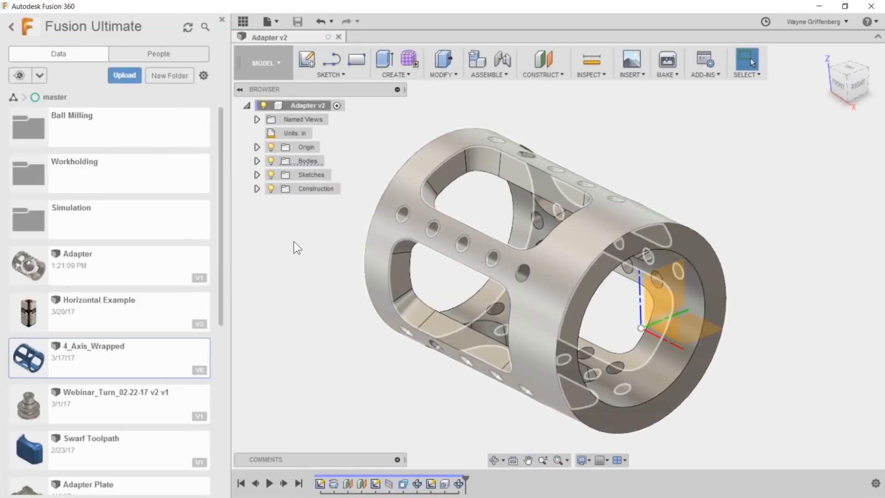
left_click(200, 278)
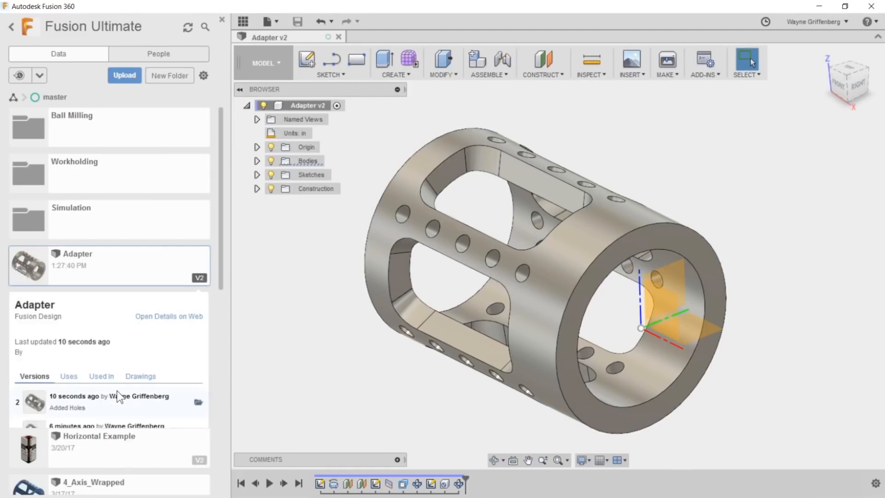
scroll(118, 392, "down", 1)
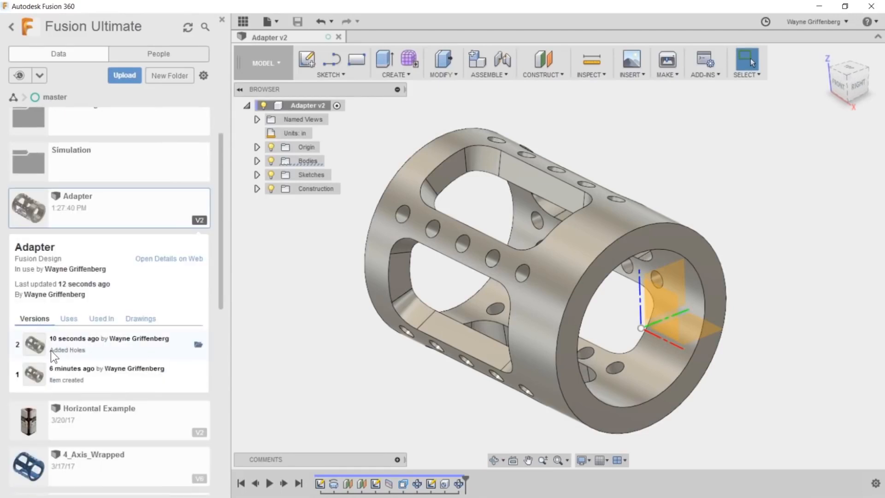
scroll(30, 323, "down", 1)
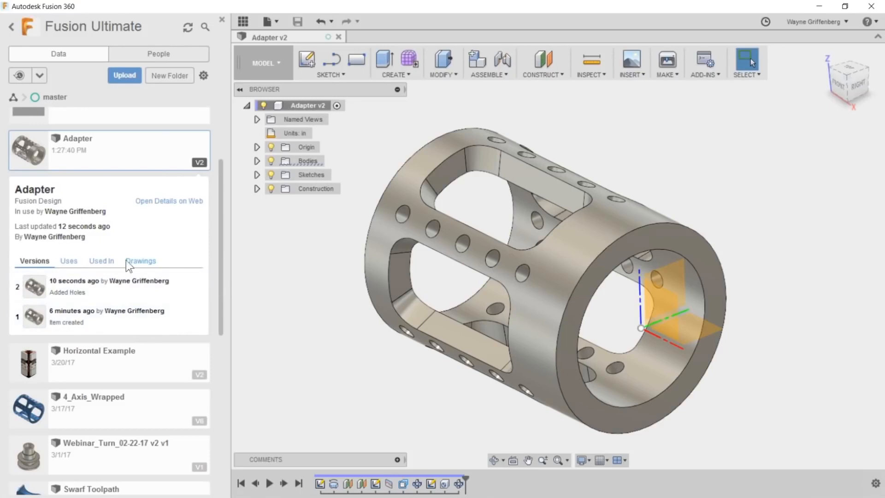
scroll(127, 263, "up", 2)
scroll(62, 346, "down", 1)
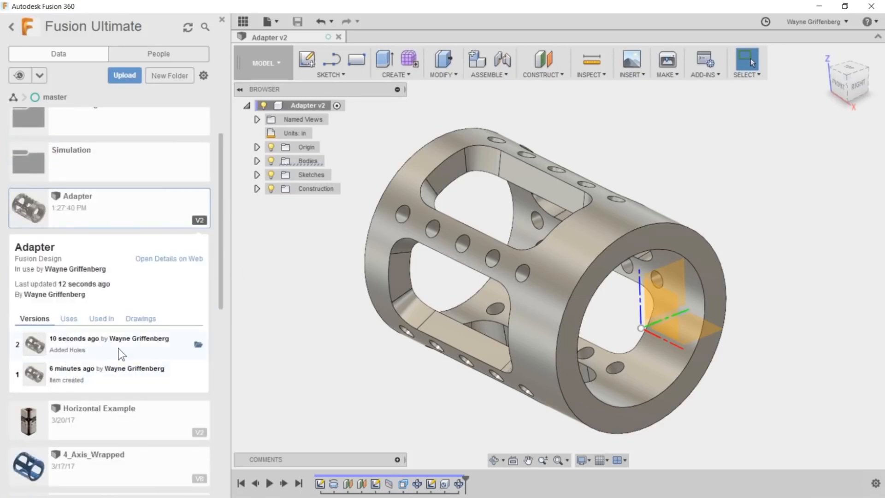
scroll(121, 354, "up", 1)
left_click(199, 278)
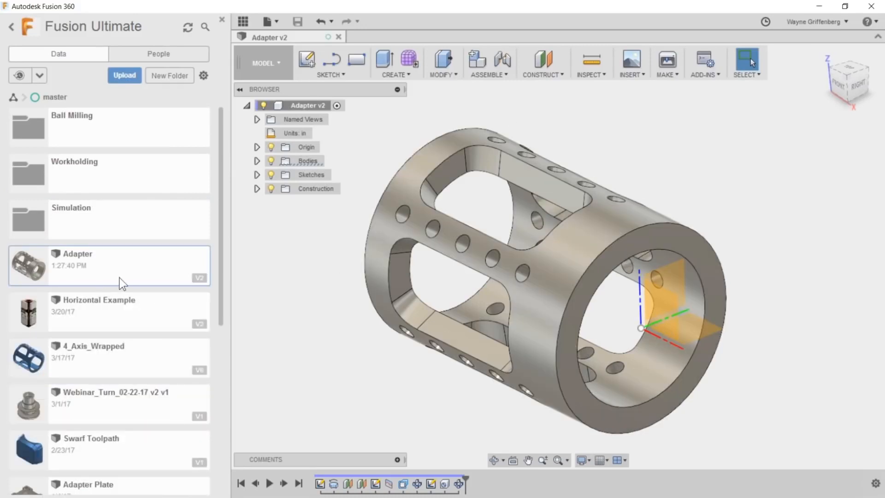
scroll(380, 269, "down", 2)
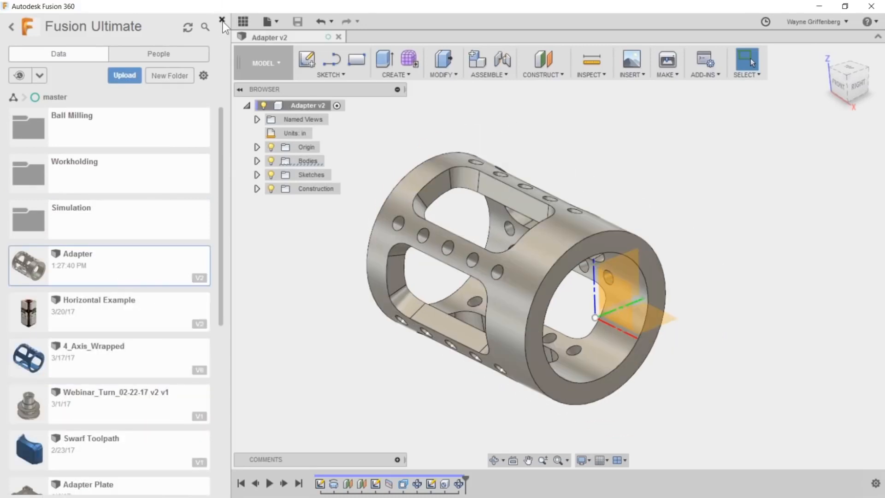
left_click(222, 20)
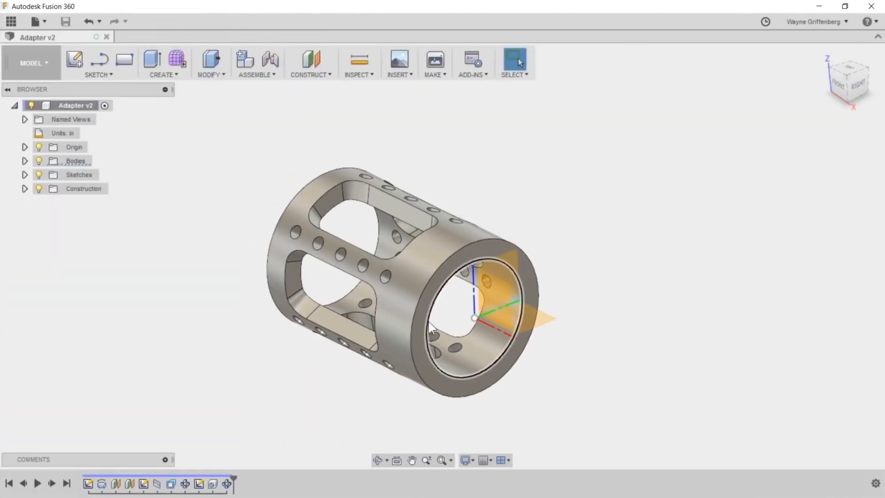
- Hide the origin geometry and switch to the CAM workspace
scroll(429, 327, "up", 1)
left_click(38, 147)
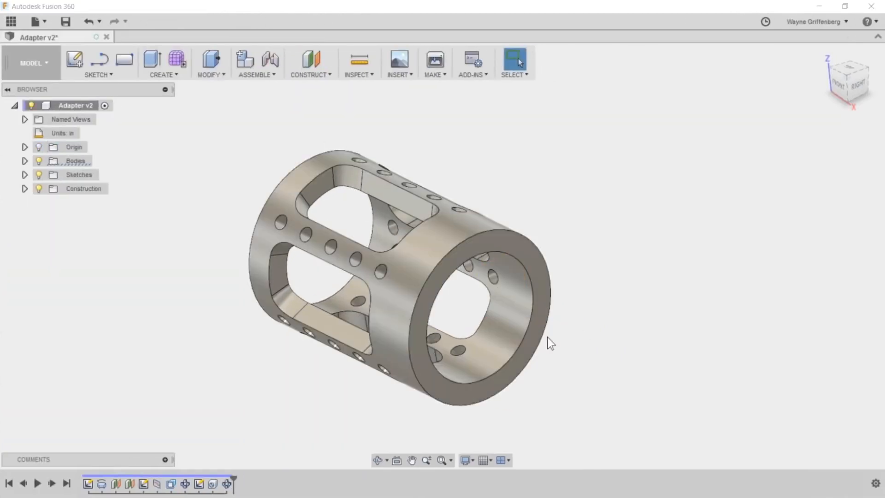
scroll(292, 244, "down", 1)
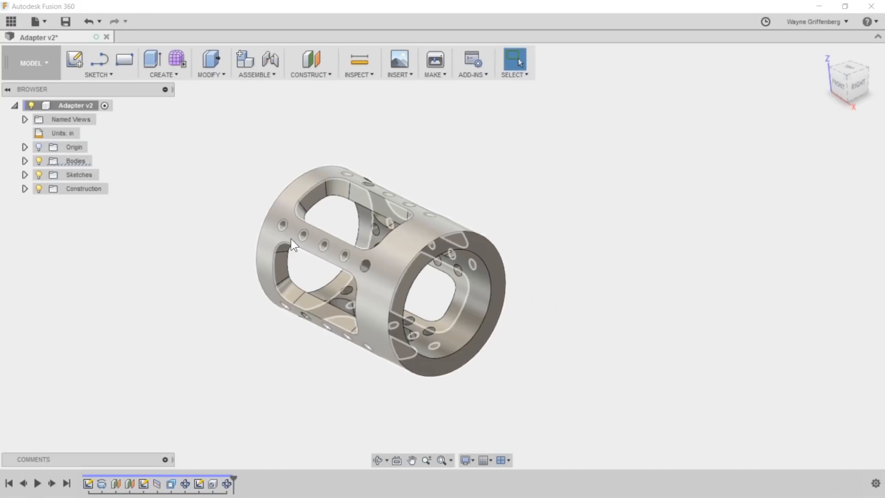
scroll(386, 221, "up", 1)
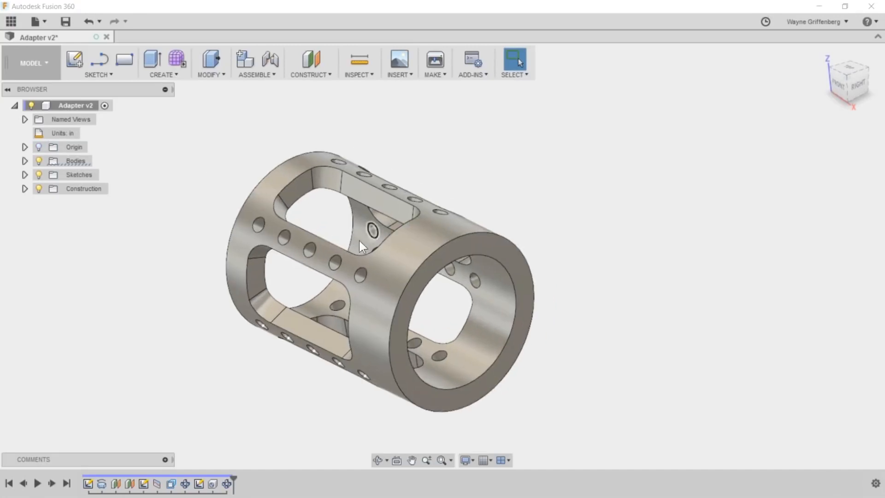
left_click(30, 69)
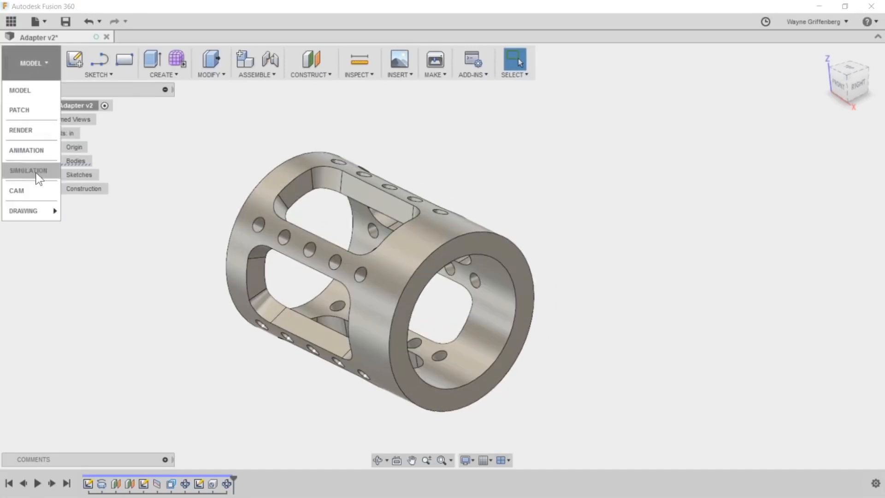
left_click(28, 193)
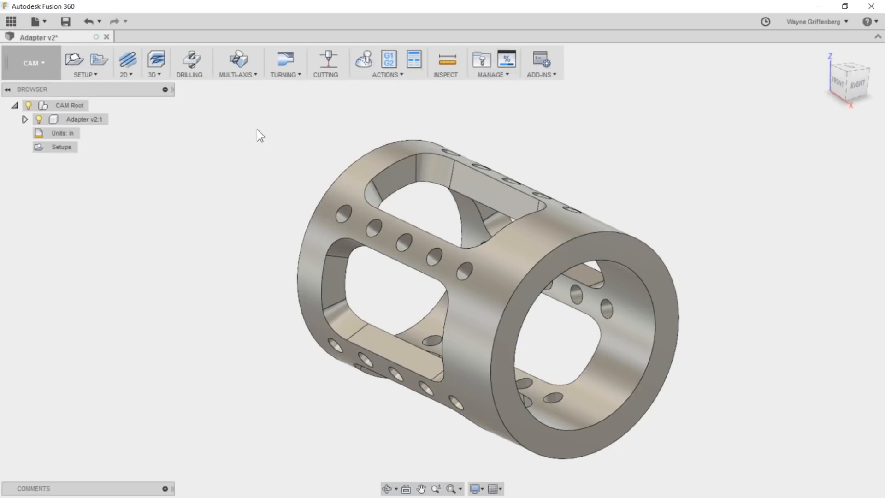
- Look through the available 2D, 3D, turning and multi-axis toolpath strategies
left_click(126, 75)
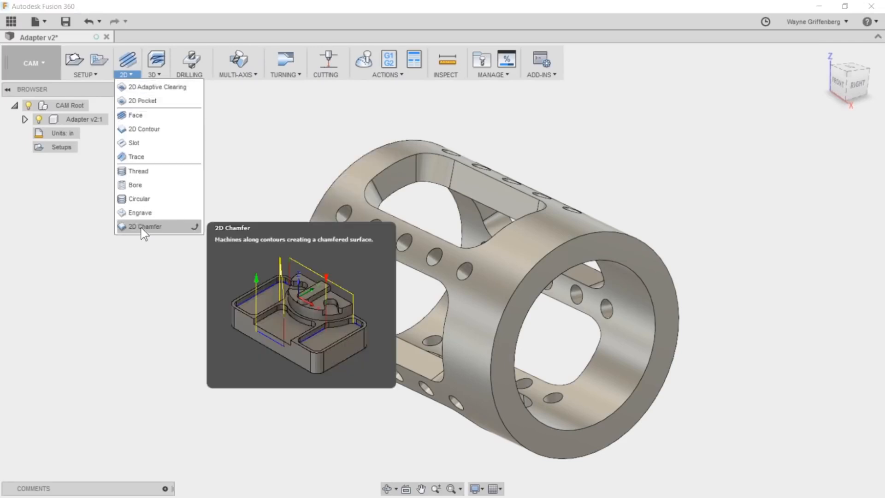
left_click(156, 76)
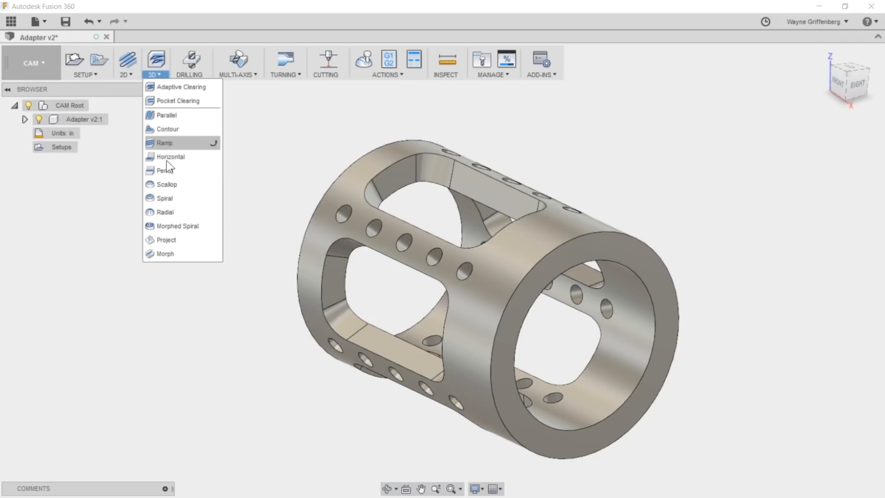
left_click(287, 75)
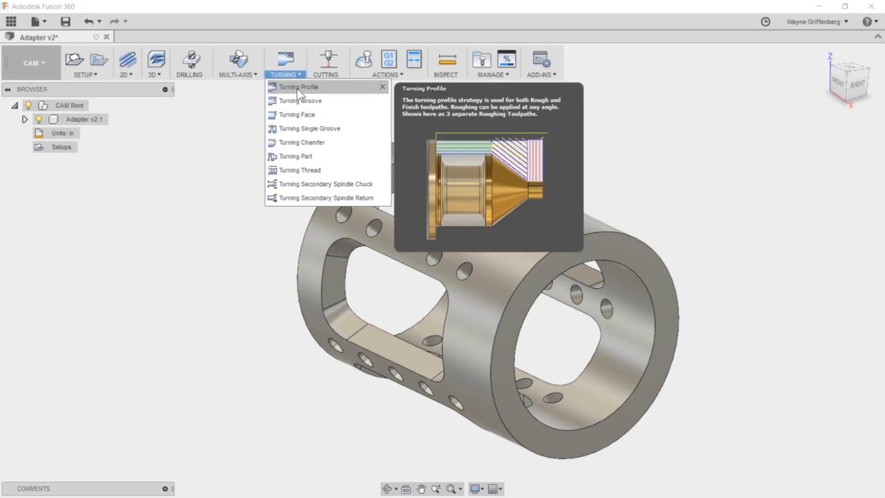
left_click(228, 74)
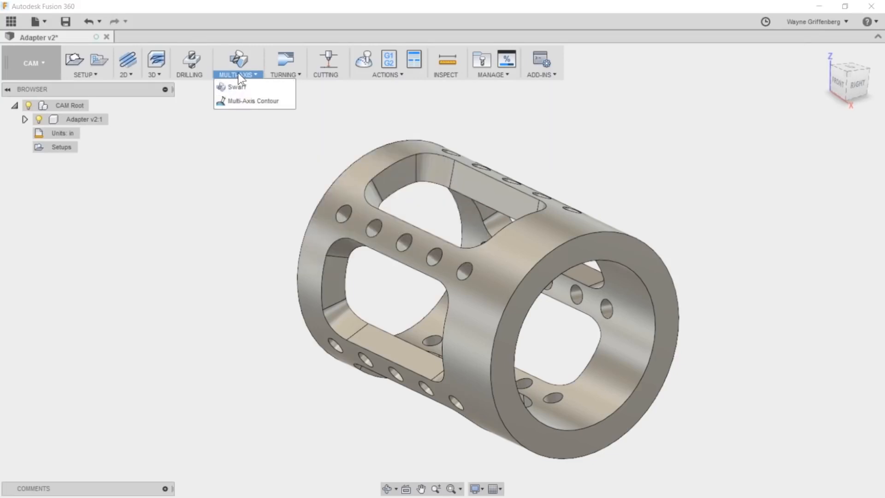
left_click(243, 142)
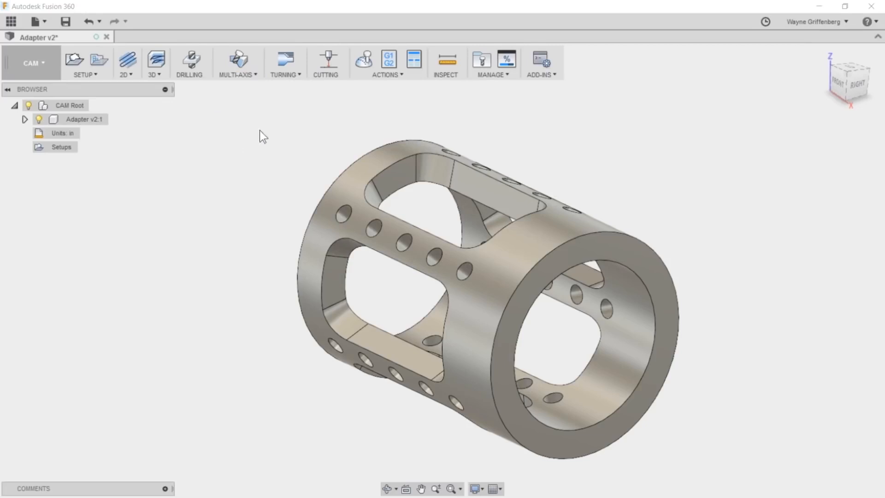
left_click(87, 75)
left_click(125, 71)
mouse_move(154, 75)
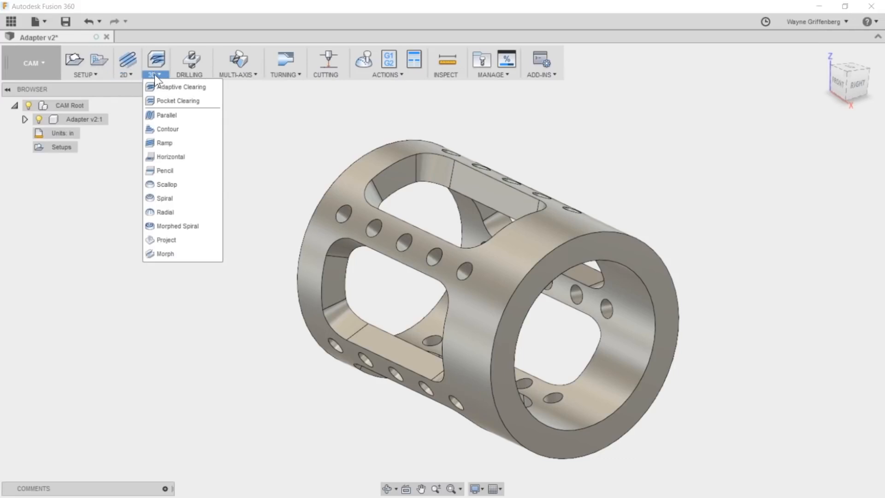
left_click(107, 203)
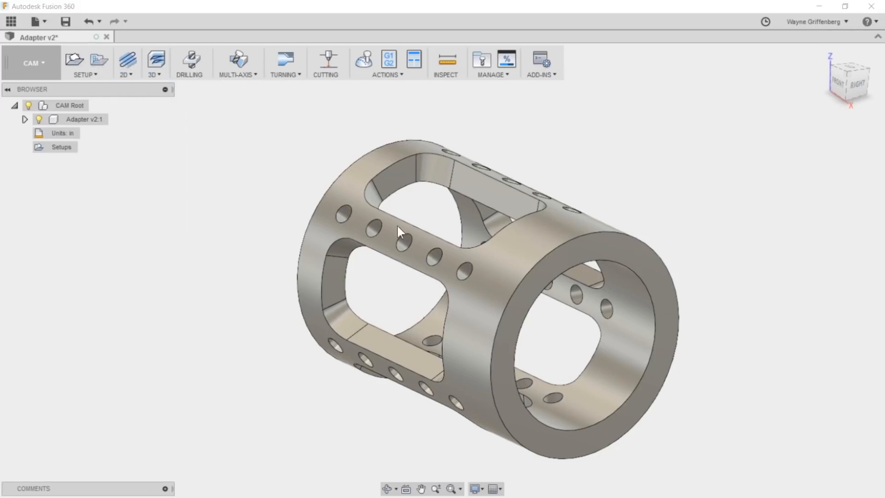
left_click(126, 75)
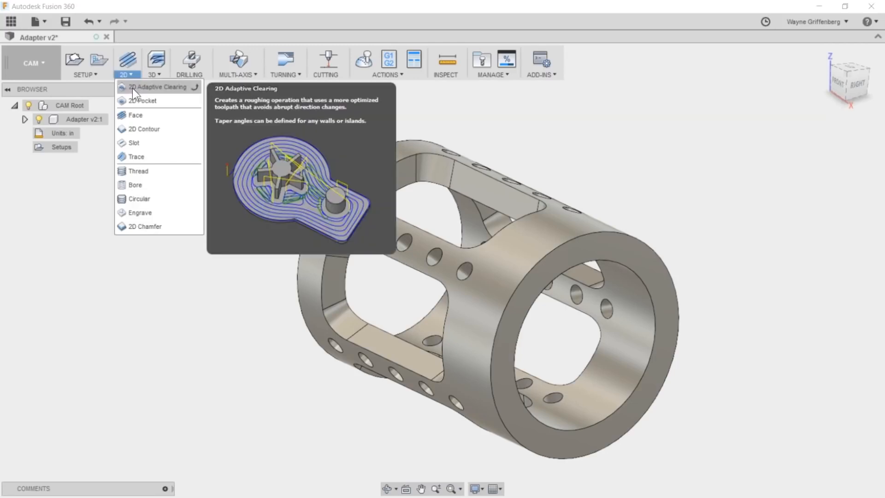
left_click(173, 86)
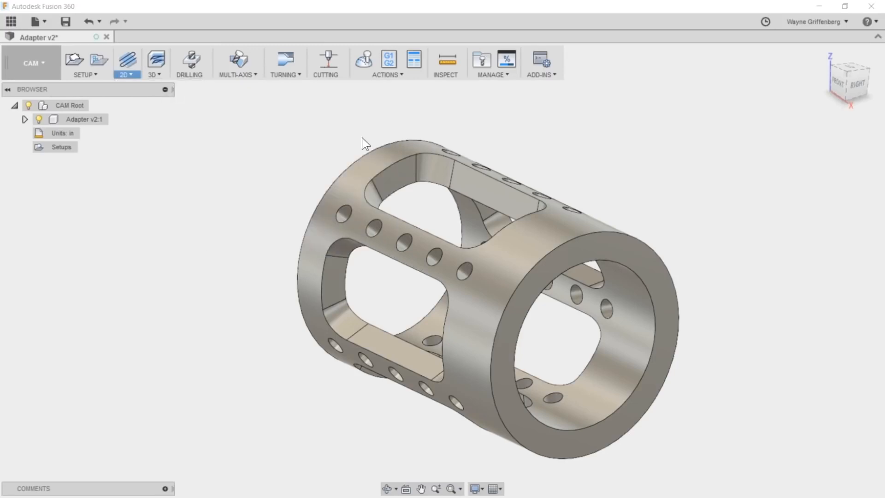
left_click(173, 115)
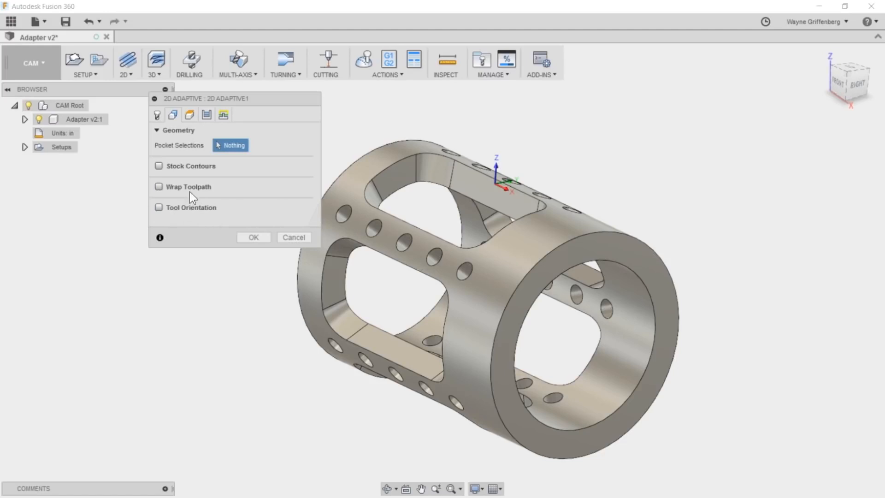
left_click(285, 236)
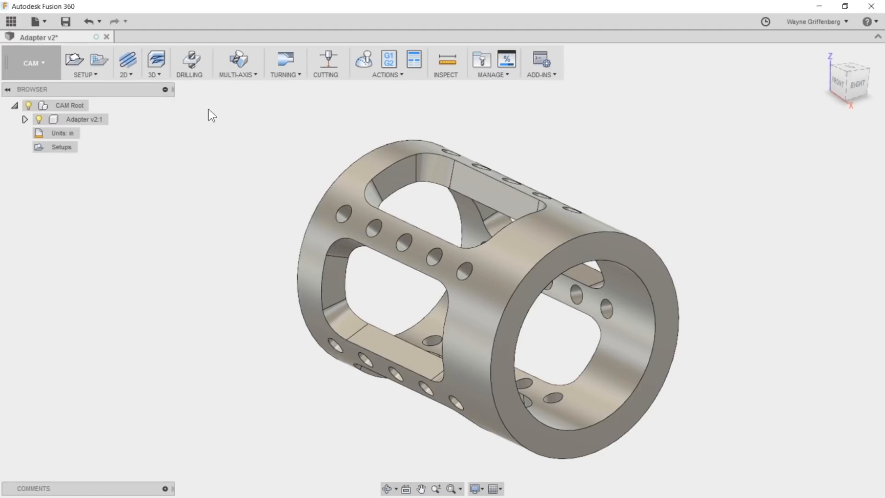
left_click(126, 74)
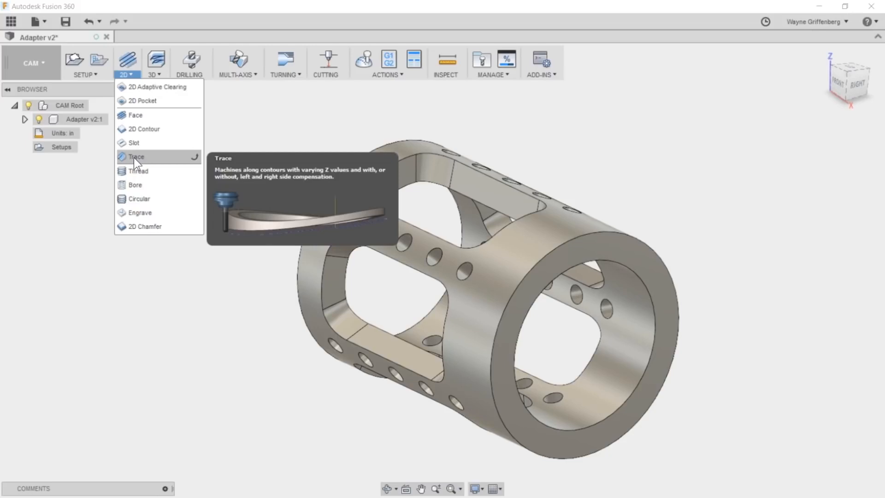
left_click(153, 76)
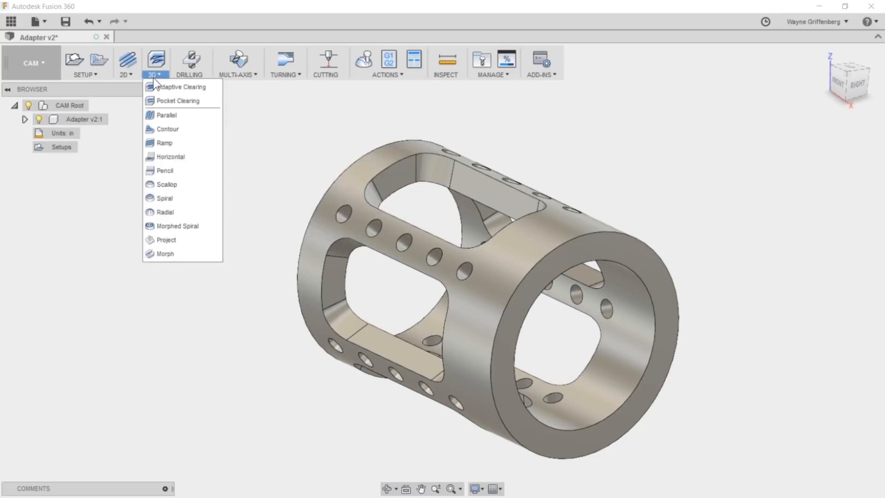
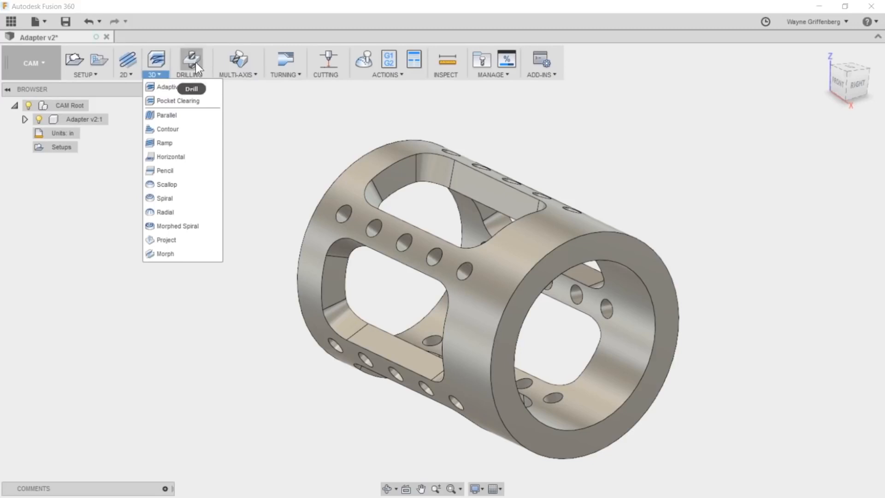
- Examine the list of turning strategies, including the description of Turning Chamfer
left_click(358, 74)
left_click(534, 113)
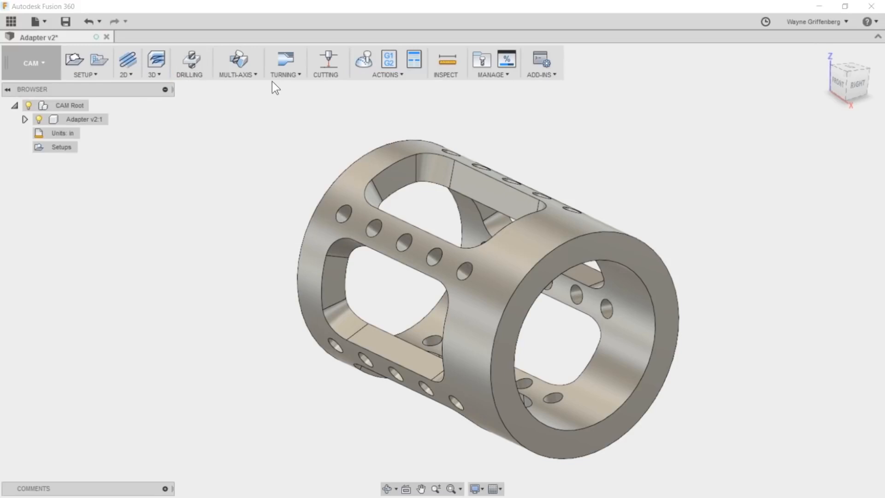
left_click(285, 74)
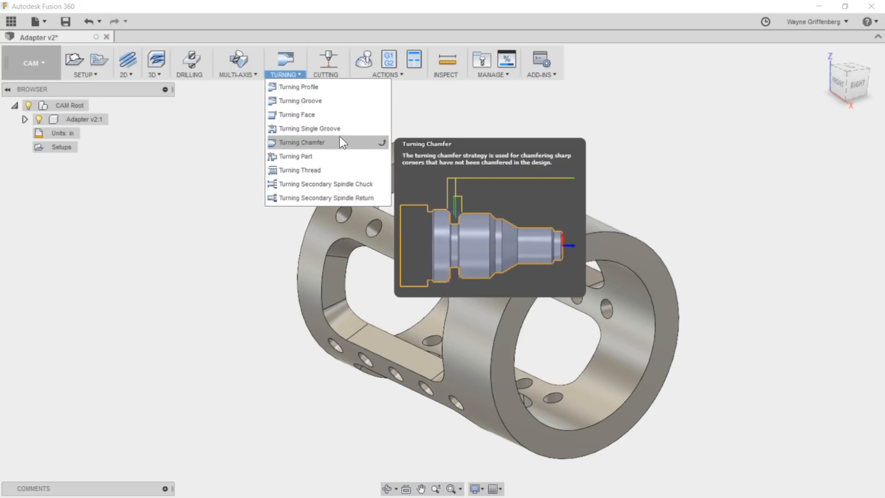
- Examine the geometry options of a drilling operation, such as hole mode and tool orientation, and discard the operation
left_click(190, 65)
left_click(198, 115)
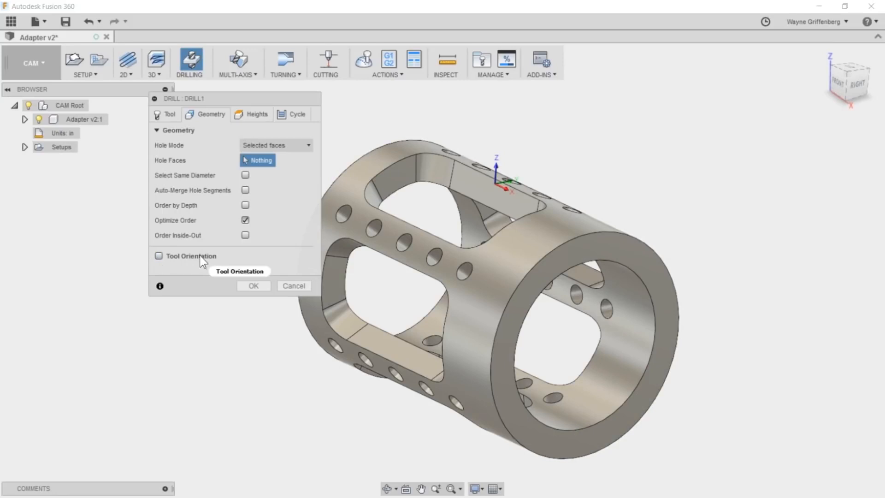
left_click(295, 285)
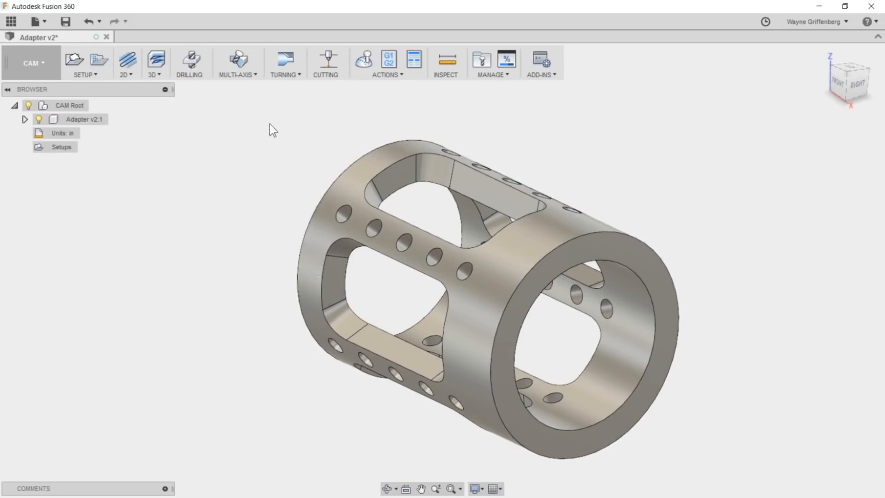
scroll(718, 288, "up", 1)
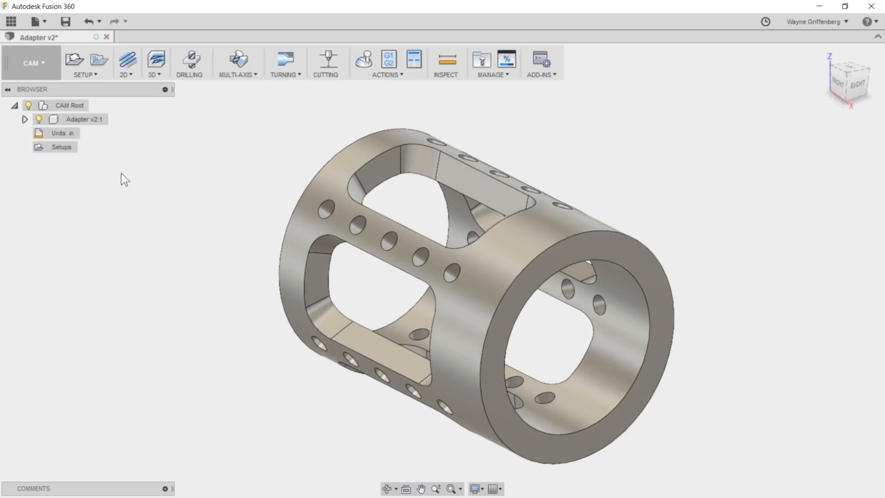
scroll(520, 286, "down", 2)
mouse_move(851, 90)
left_mouse_down()
mouse_move(859, 88)
mouse_move(848, 103)
left_mouse_up()
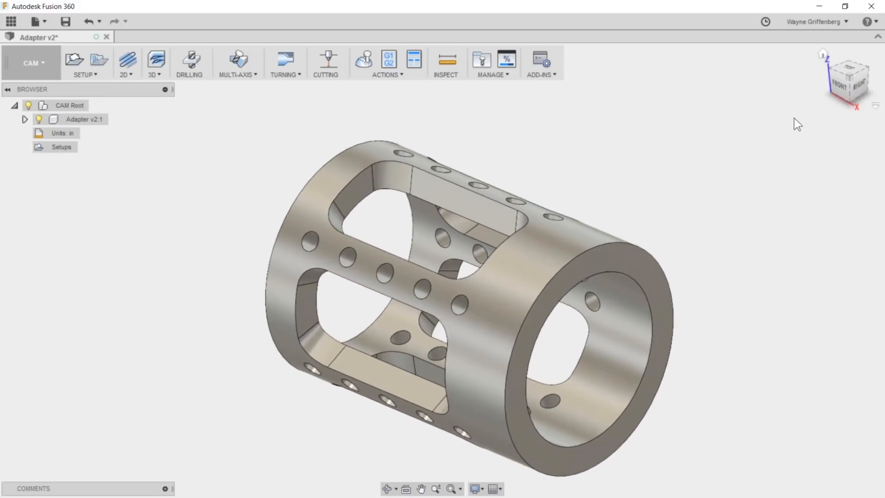
left_click(856, 106)
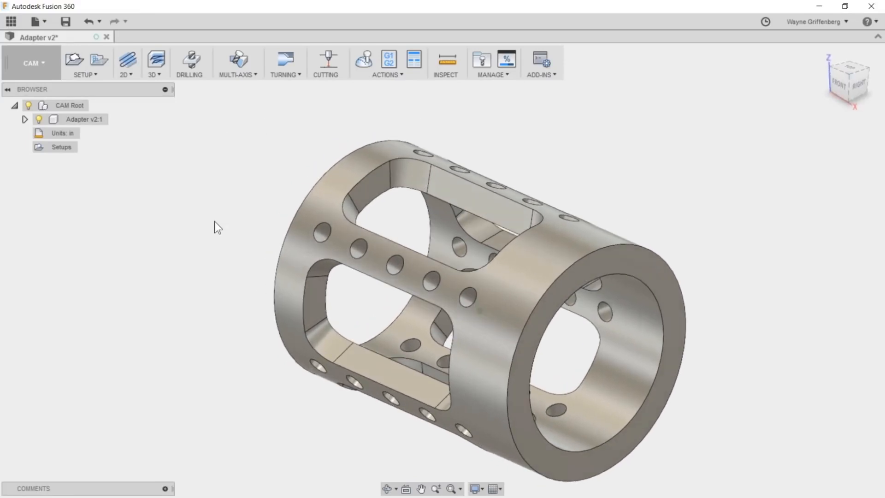
scroll(510, 292, "down", 3)
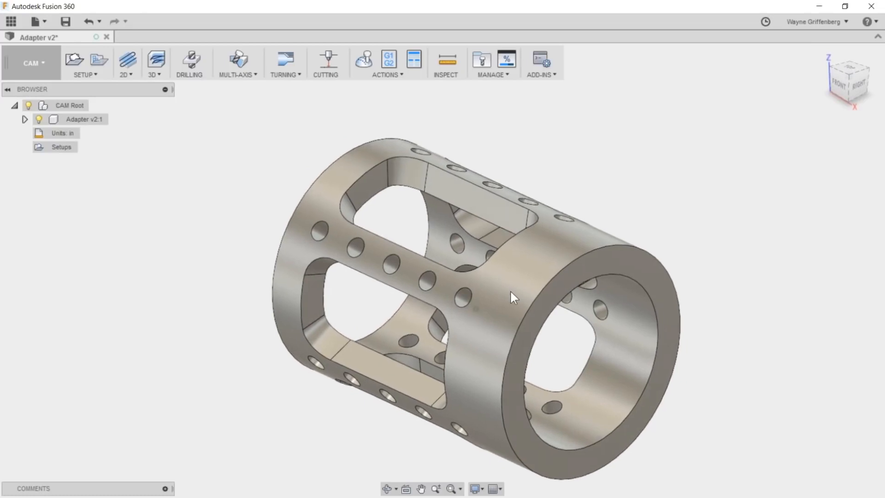
mouse_move(510, 290)
middle_mouse_down("shift")
mouse_move(501, 234)
mouse_move(487, 228)
mouse_move(508, 268)
mouse_move(501, 280)
middle_mouse_up("shift")
scroll(507, 268, "up", 1)
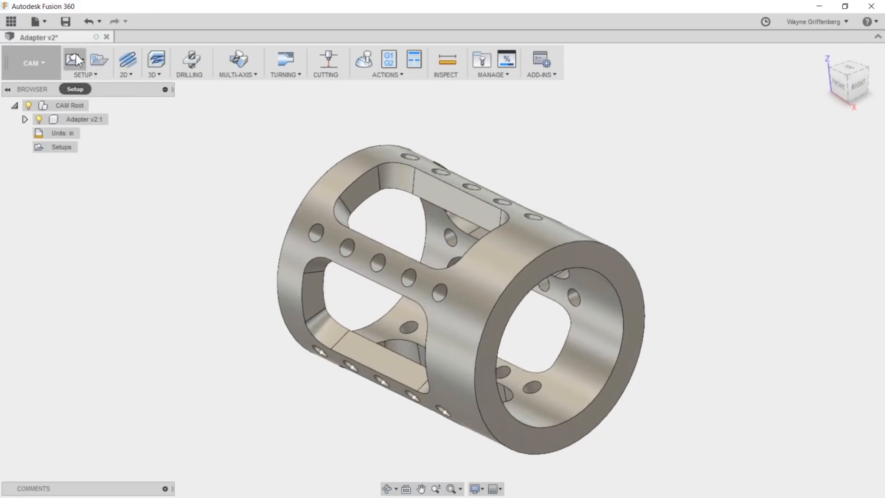
- Start a new setup for the adapter, review the available operation types and keep Milling
left_click(75, 54)
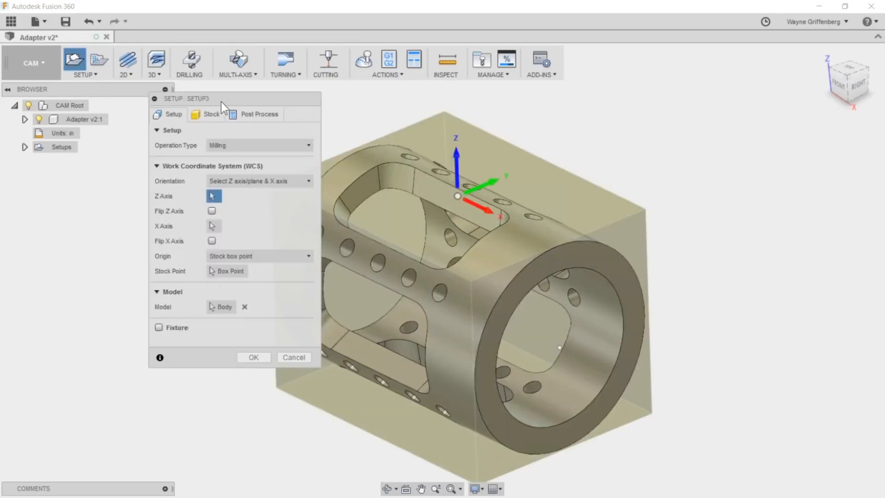
left_click_drag(220, 101, 133, 125)
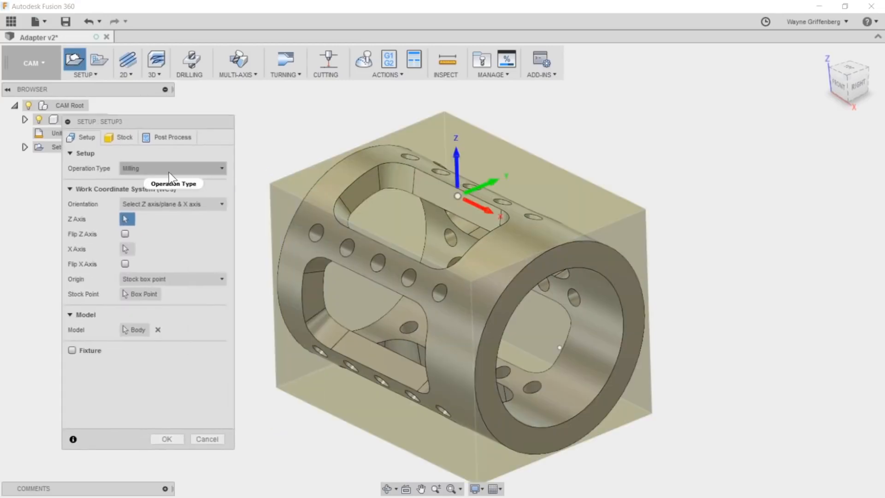
left_click(212, 168)
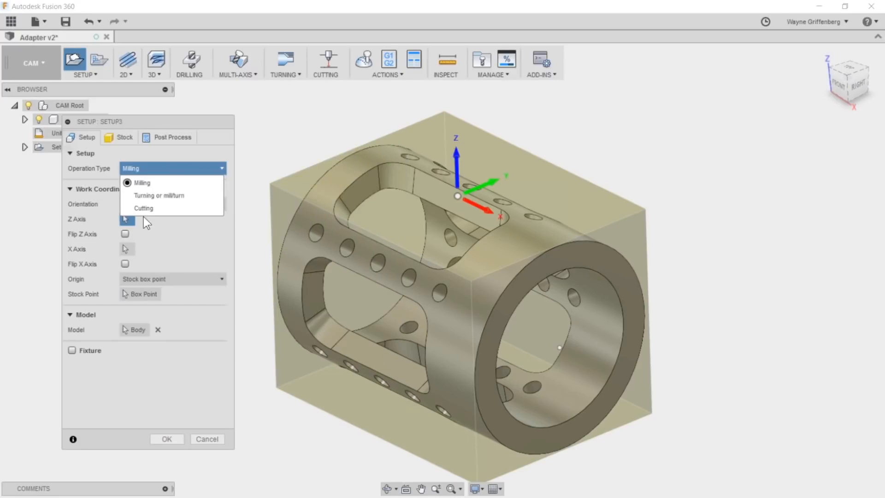
left_click(195, 153)
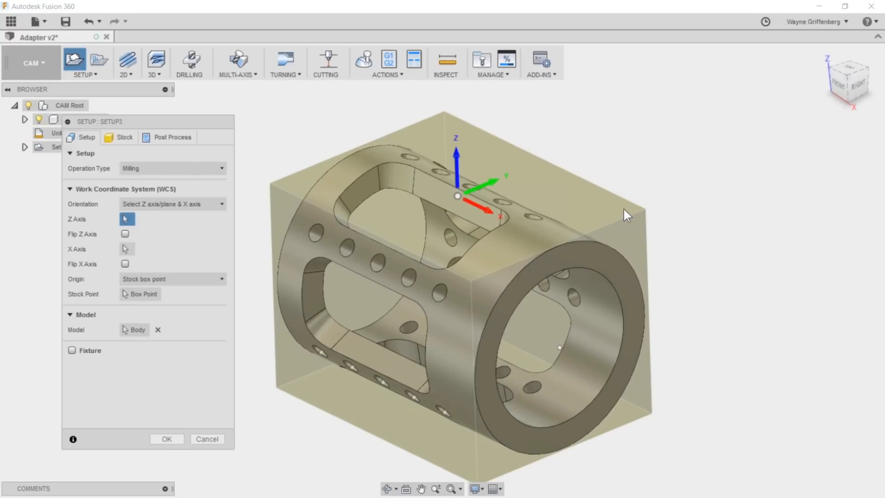
- Define the setup's stock as a relative size tube with its axis taken from the adapter's inner cylindrical face
scroll(619, 208, "down", 1)
middle_click_drag(532, 240, 545, 239)
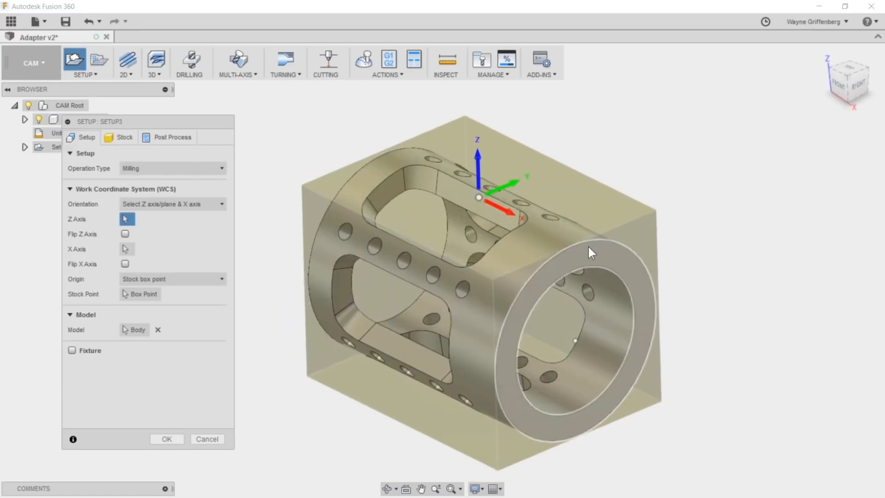
scroll(620, 235, "down", 1)
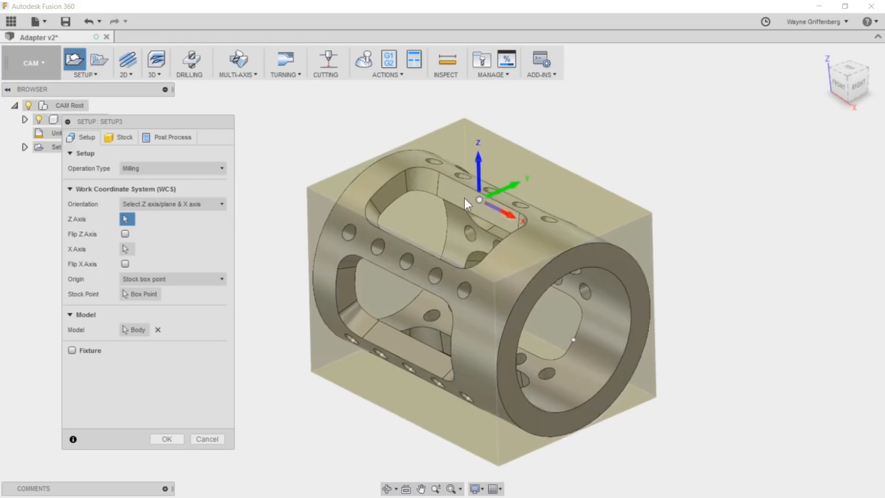
left_click(119, 138)
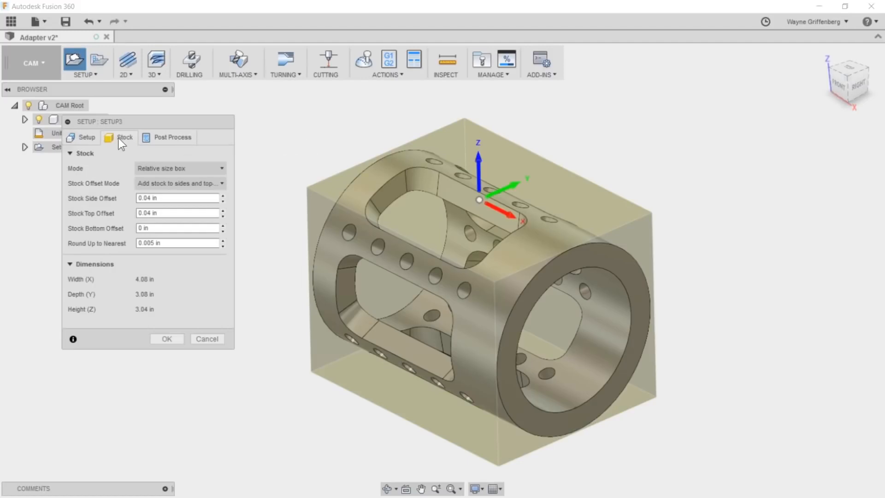
left_click(214, 167)
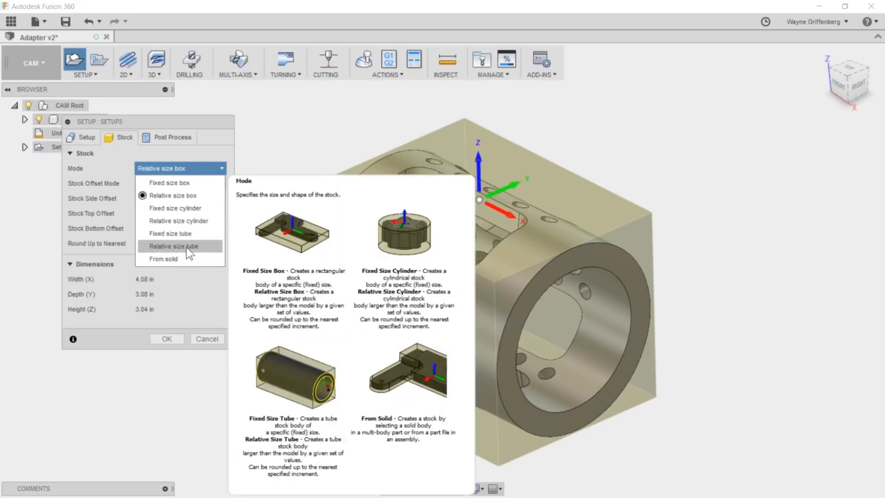
left_click(186, 247)
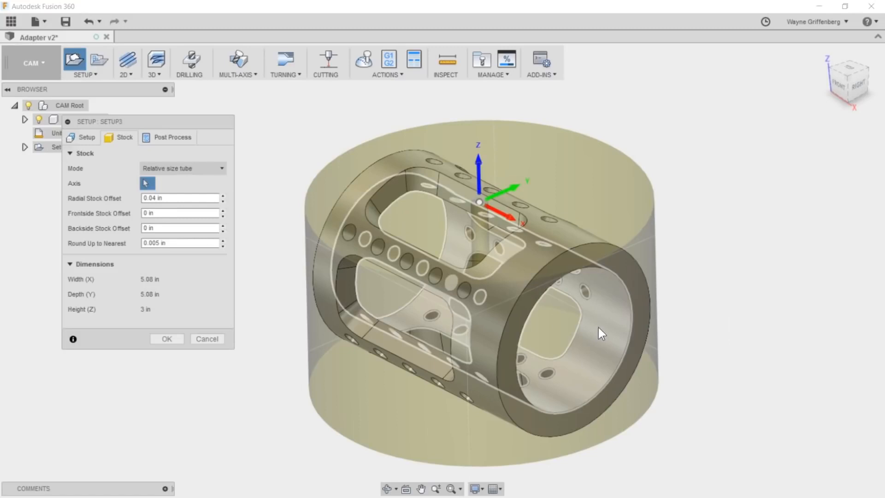
left_click(602, 351)
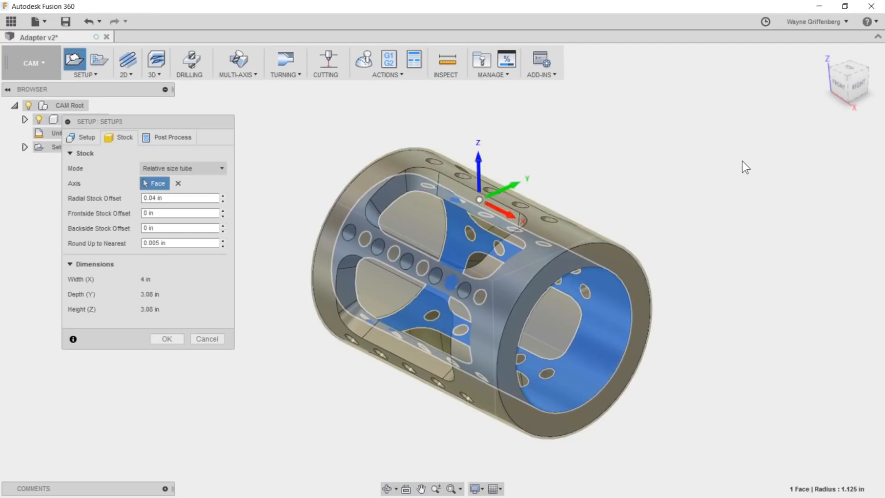
- Set the tube stock's radial offset to 0.050 in
middle_click_drag(745, 208, 625, 212, "shift")
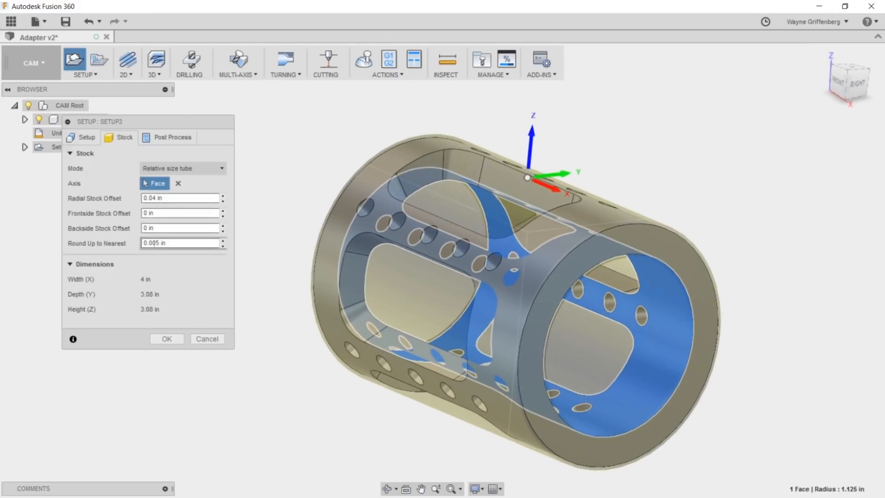
middle_click_drag(759, 233, 655, 261, "shift")
left_click(175, 198)
type(".050")
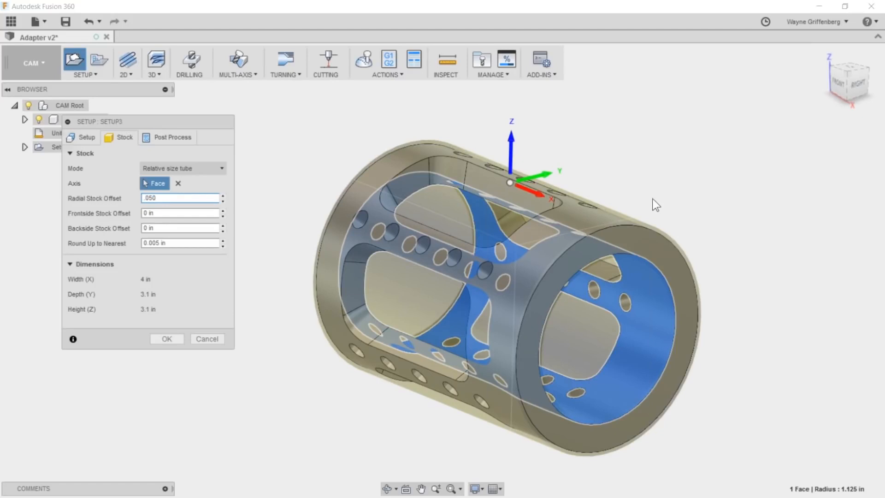
- Try a radial stock offset of 0.1 in, and return it to 0.05 in
double_click(150, 197)
type(".1")
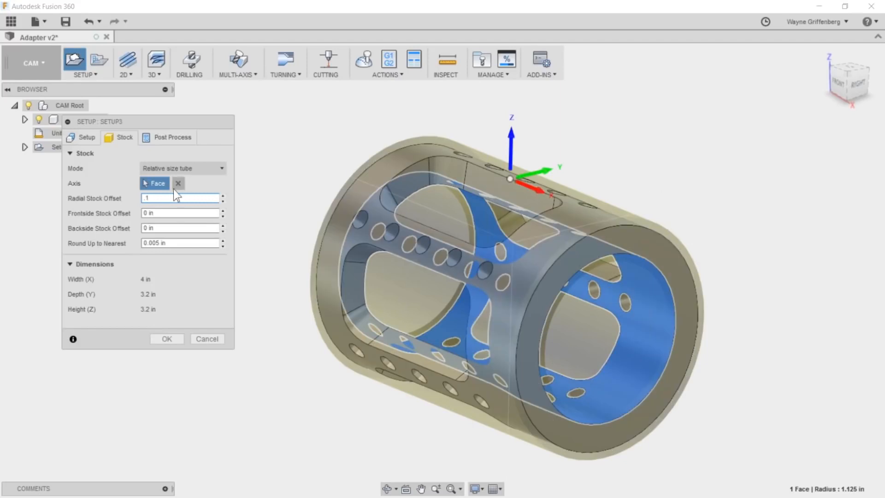
left_click_drag(155, 198, 102, 197)
type(".05")
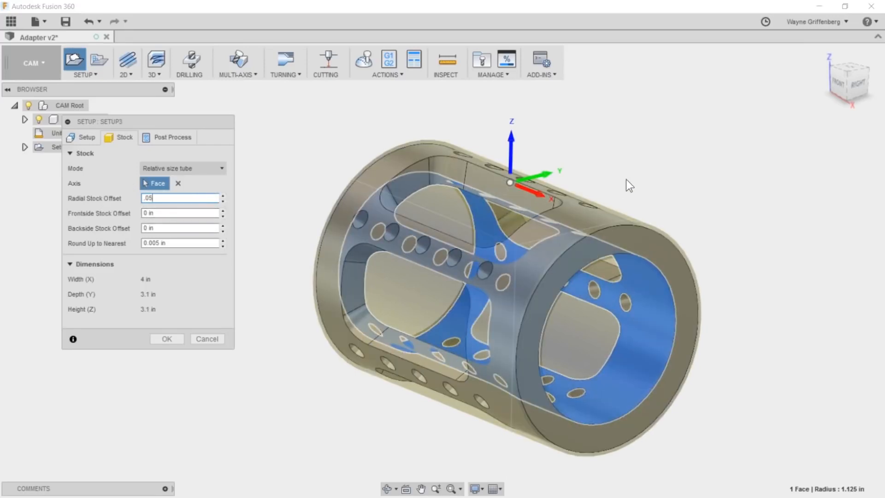
- Set the work coordinate system's origin to the model origin and finish creating the setup
left_click(83, 138)
scroll(522, 197, "down", 2)
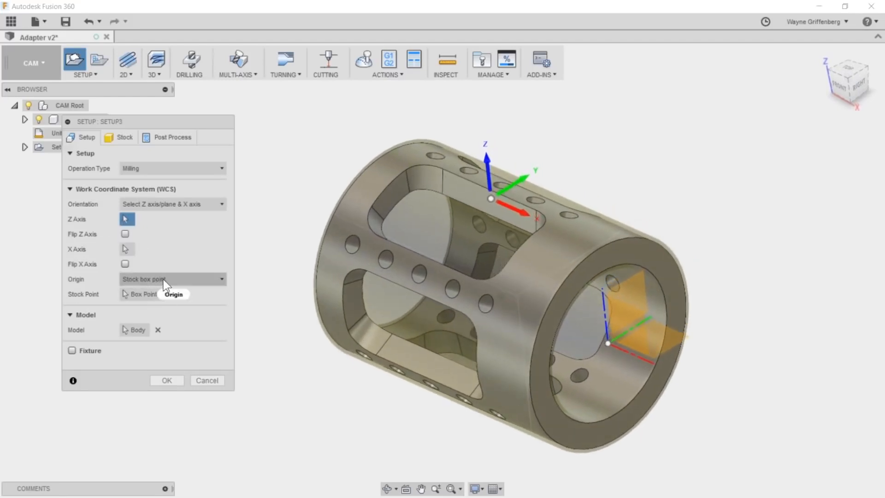
left_click(164, 281)
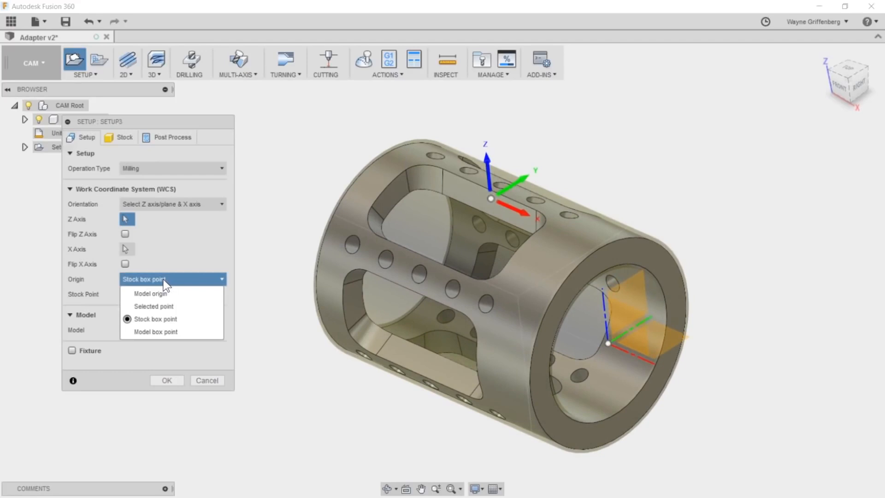
left_click(164, 280)
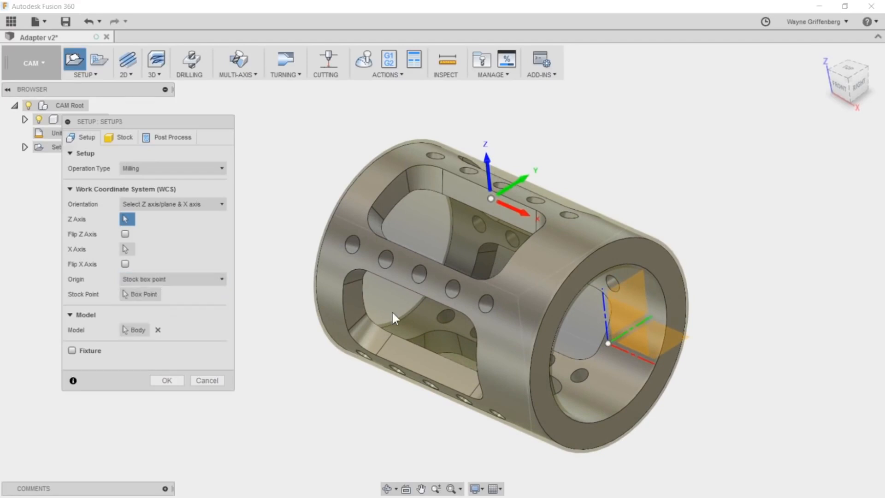
left_click(134, 295)
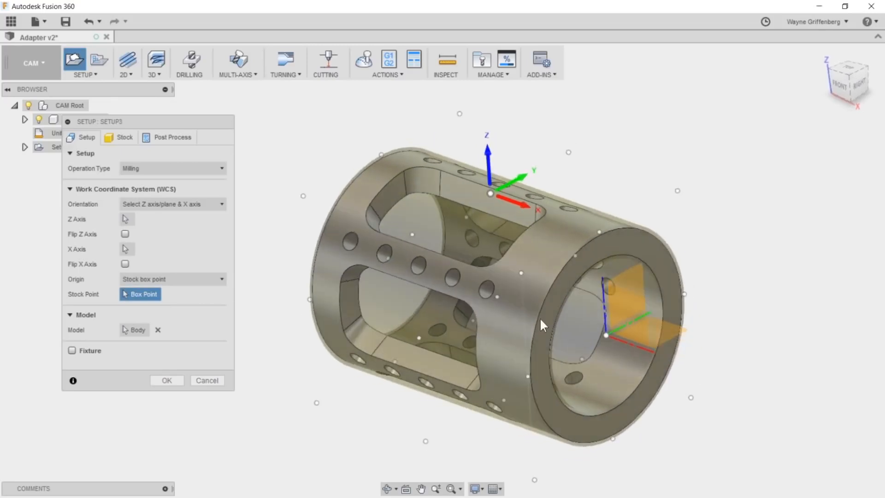
left_click(166, 279)
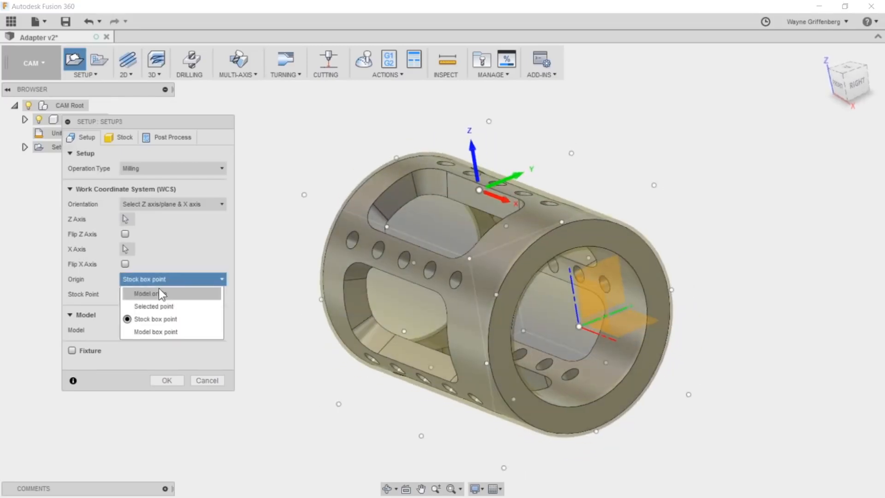
left_click(158, 290)
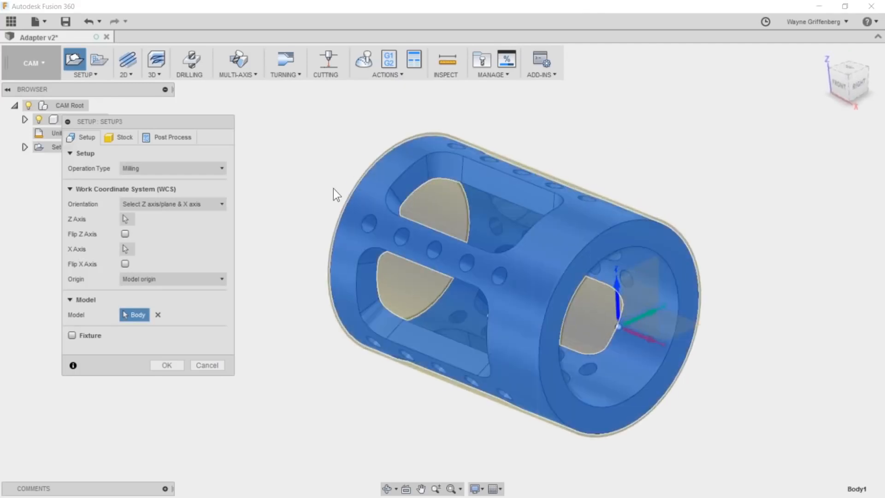
left_click(166, 365)
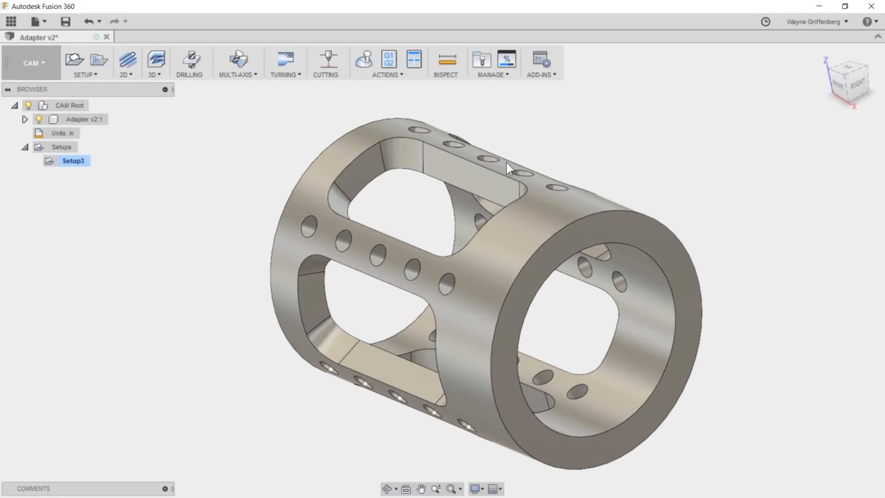
- Start a drilling operation in the setup and check the diameters of the adapter's side and top holes
left_click(118, 162)
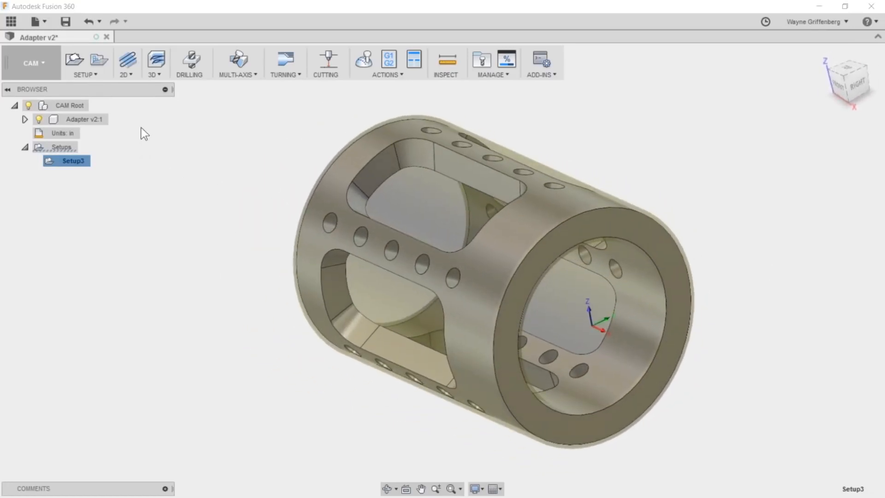
left_click(190, 58)
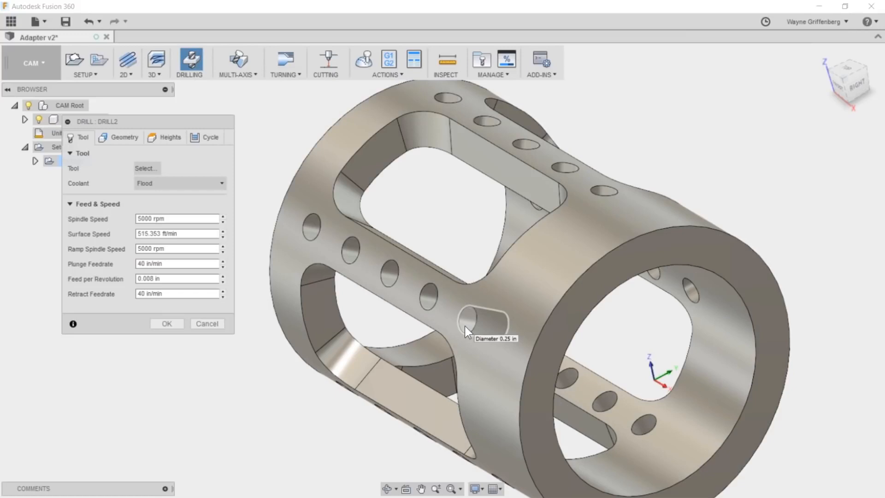
left_click(465, 326)
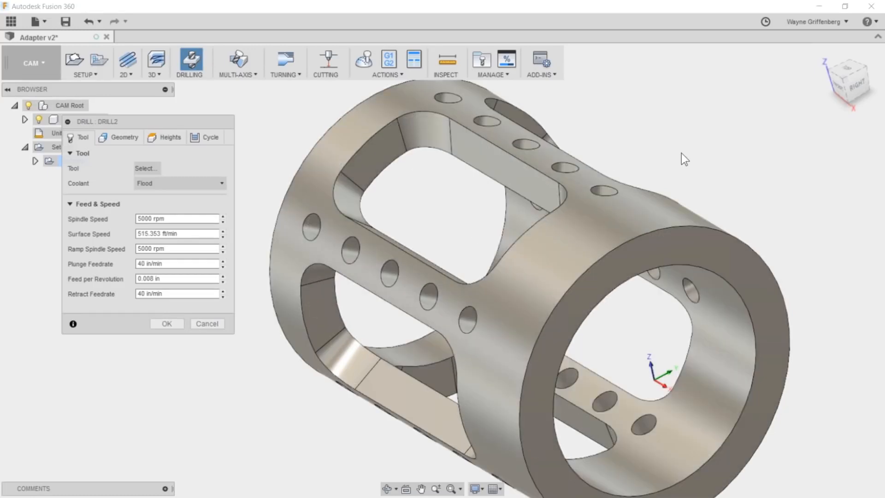
mouse_move(603, 192)
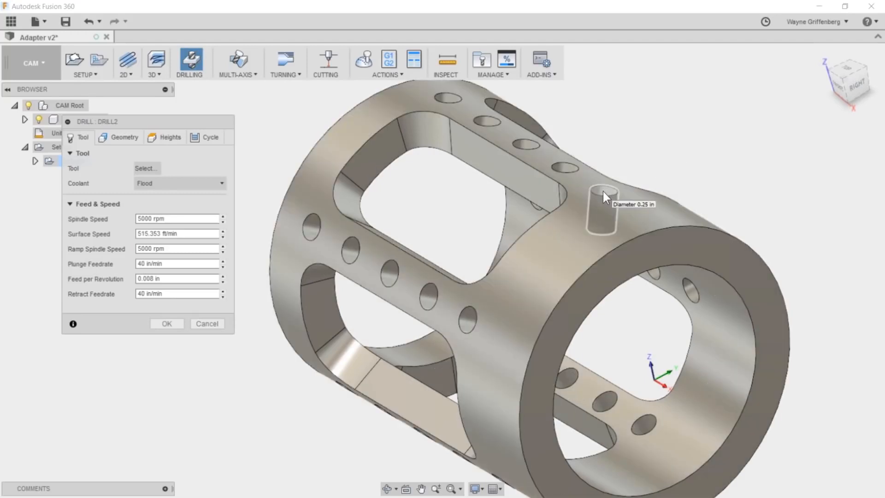
scroll(602, 191, "down", 1)
scroll(603, 191, "down", 1)
scroll(595, 194, "up", 2)
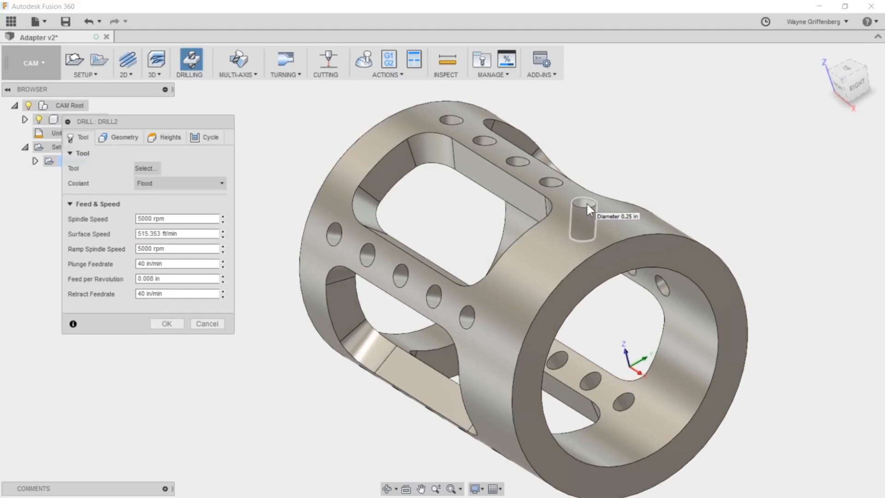
scroll(587, 204, "up", 1)
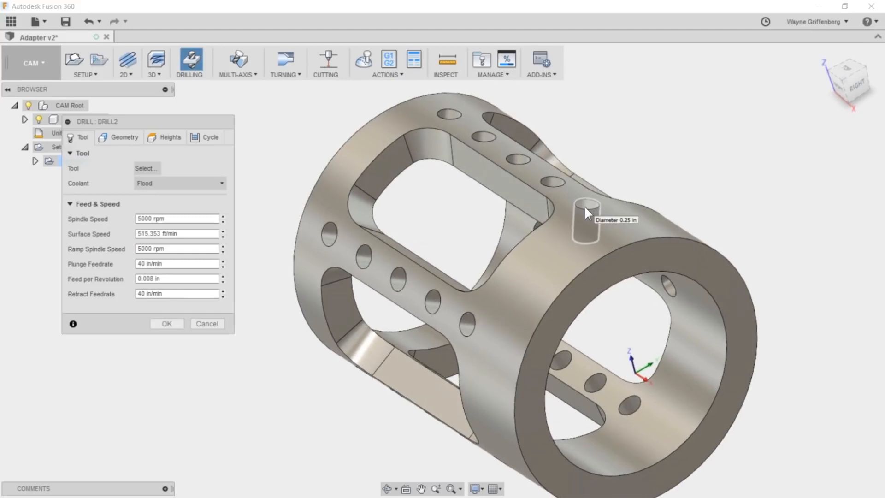
- Filter the operation's tool library to hole-making tools with a 0.25 in diameter
left_click(140, 169)
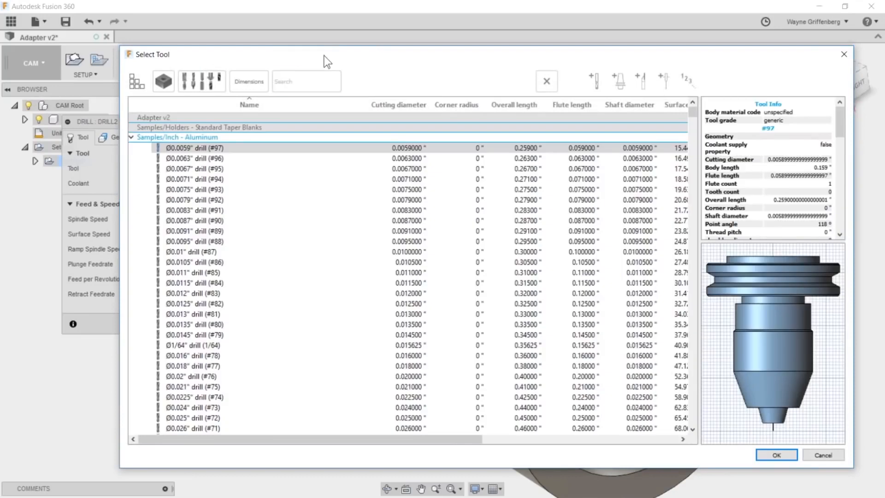
left_click_drag(317, 58, 244, 47)
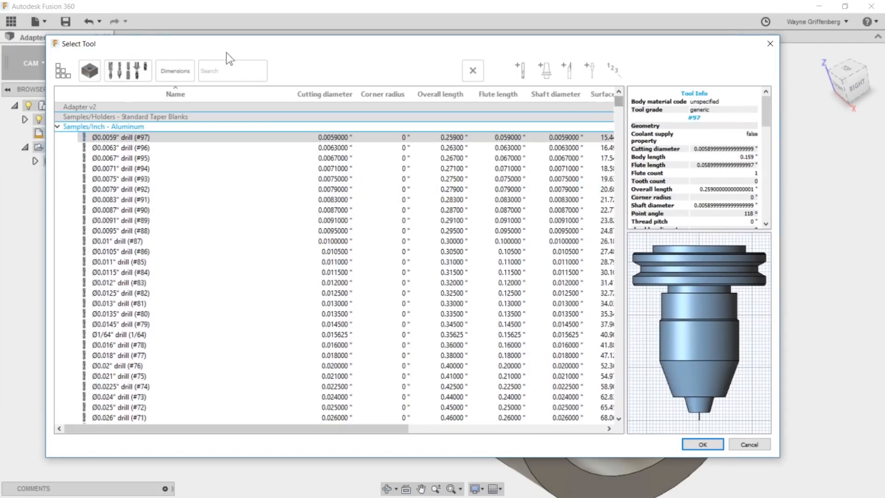
left_click(89, 72)
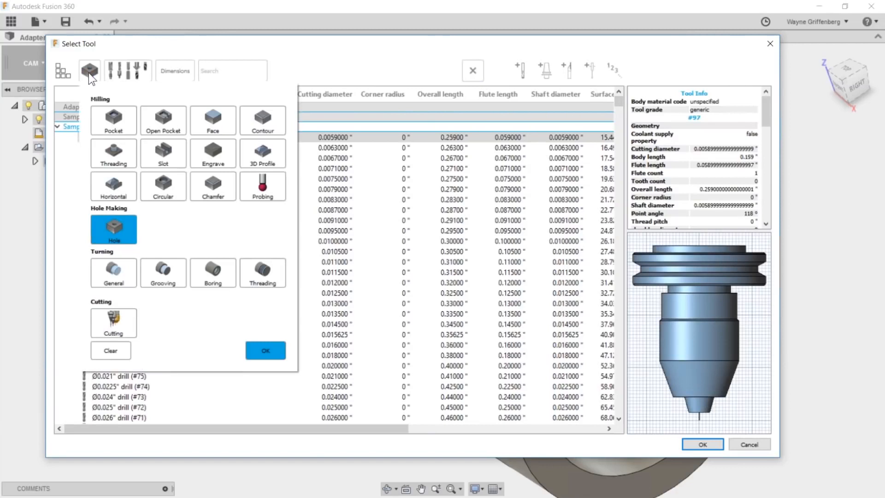
left_click(267, 353)
left_click(126, 72)
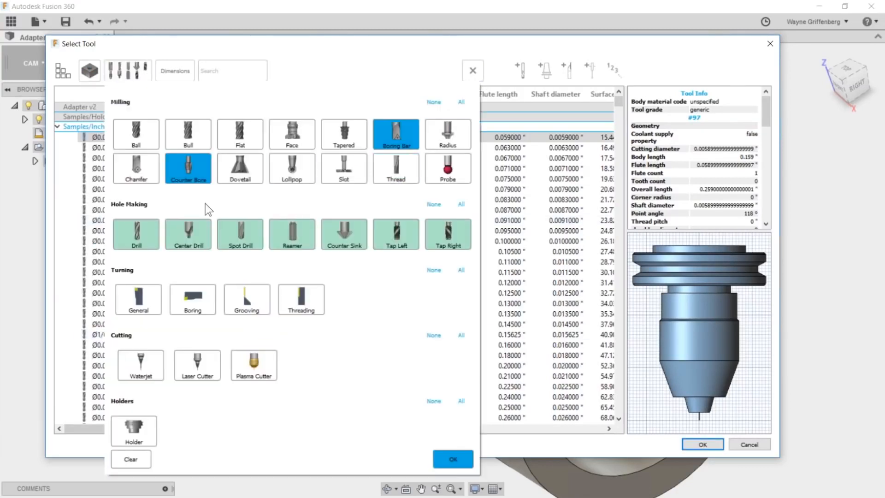
left_click(454, 459)
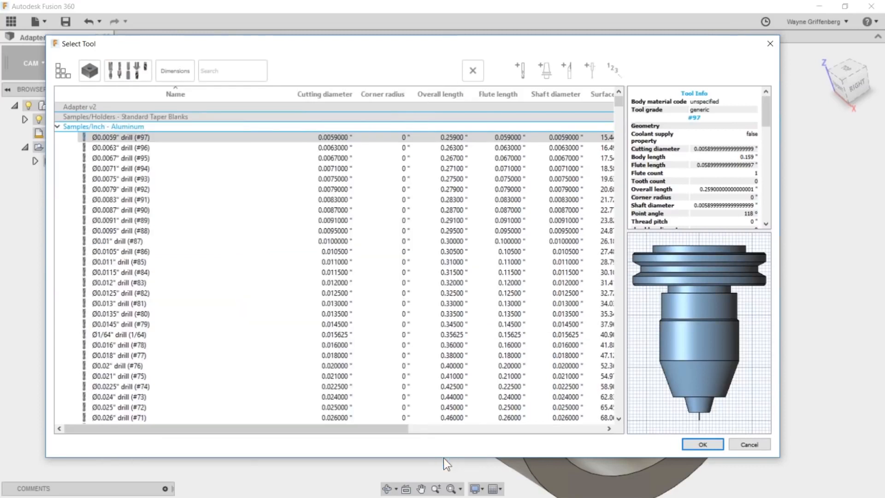
left_click(177, 70)
type(".25")
left_click(166, 97)
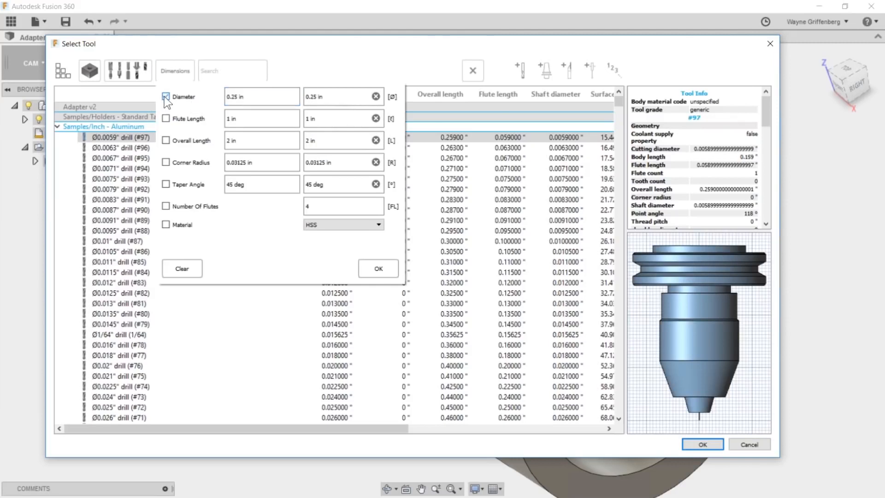
left_click(386, 267)
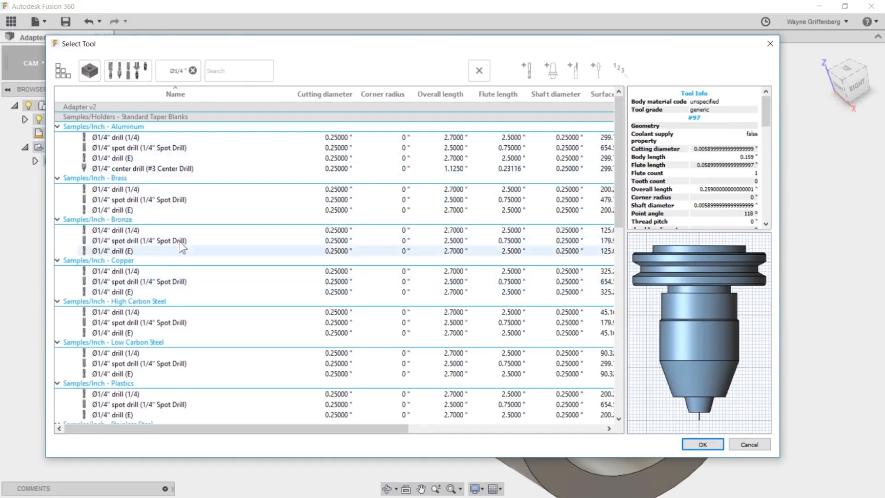
- Choose tool 16, the 1/4 in jobber HSS TiN split point drill, from the Tormach PCNC 1100 starter library
left_click_drag(623, 171, 642, 395)
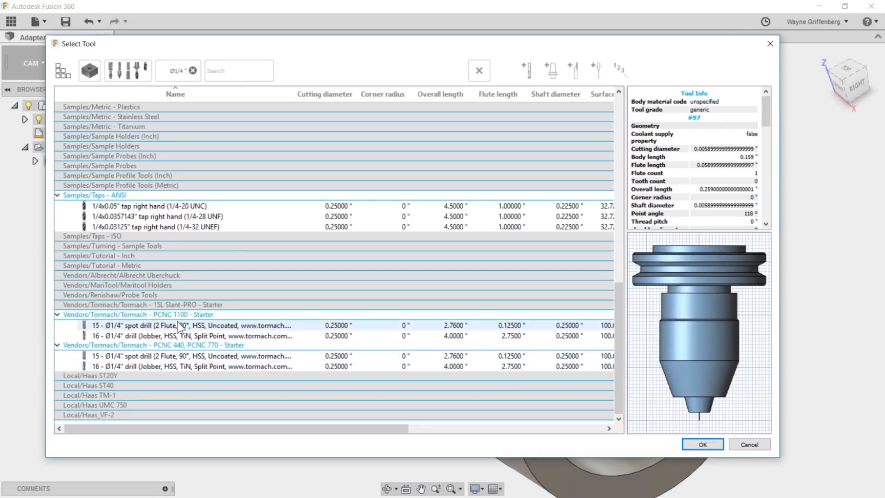
left_click(146, 336)
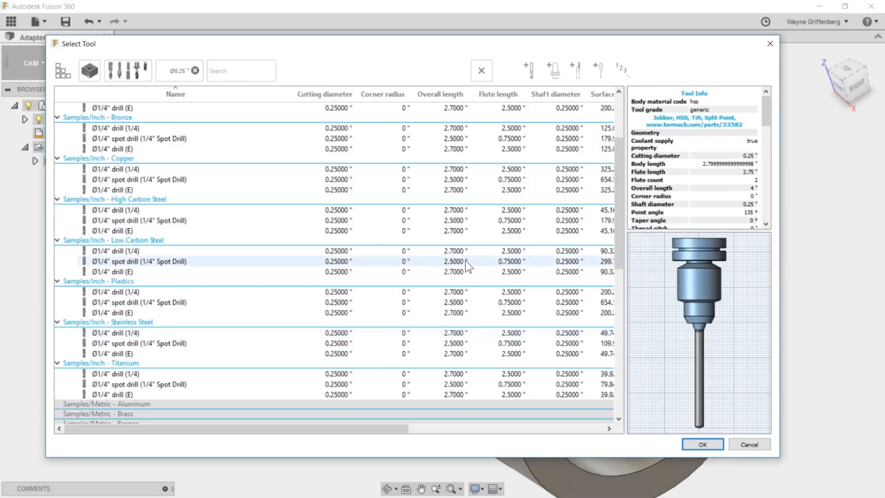
left_click(702, 444)
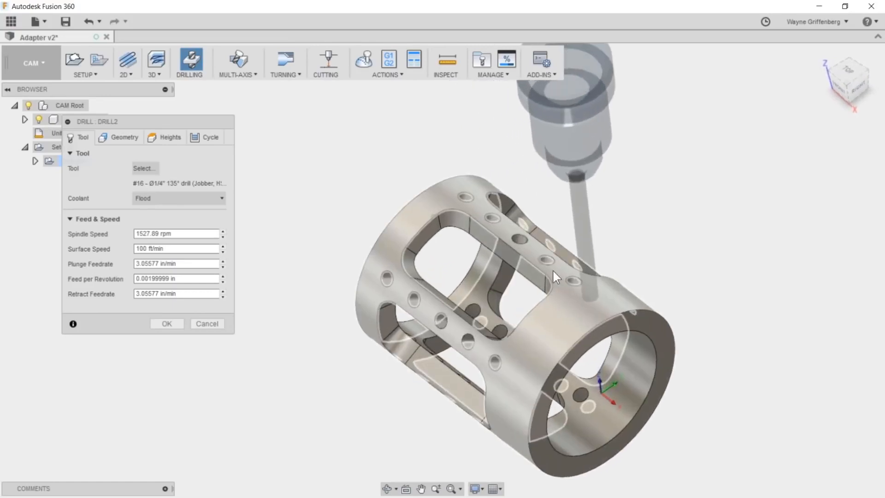
- Enable tool orientation, take the Z axis from the front hole's face in the top row, and flip it to point outward
left_click(117, 138)
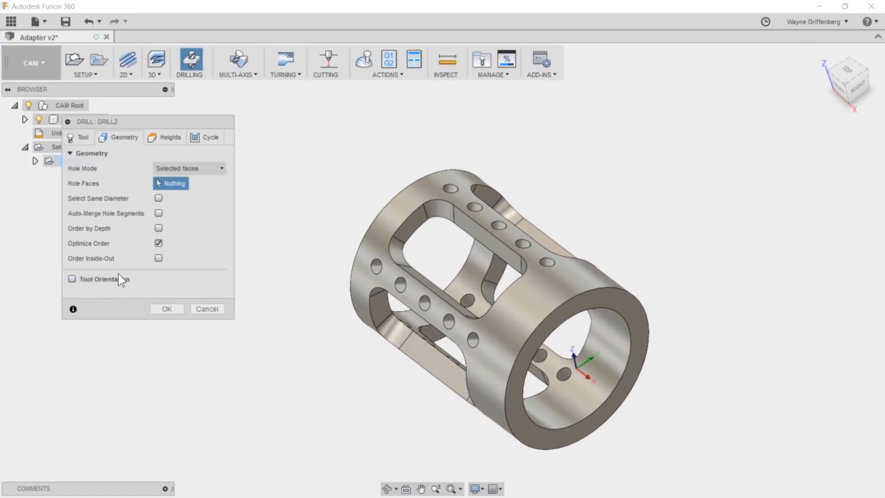
left_click(72, 278)
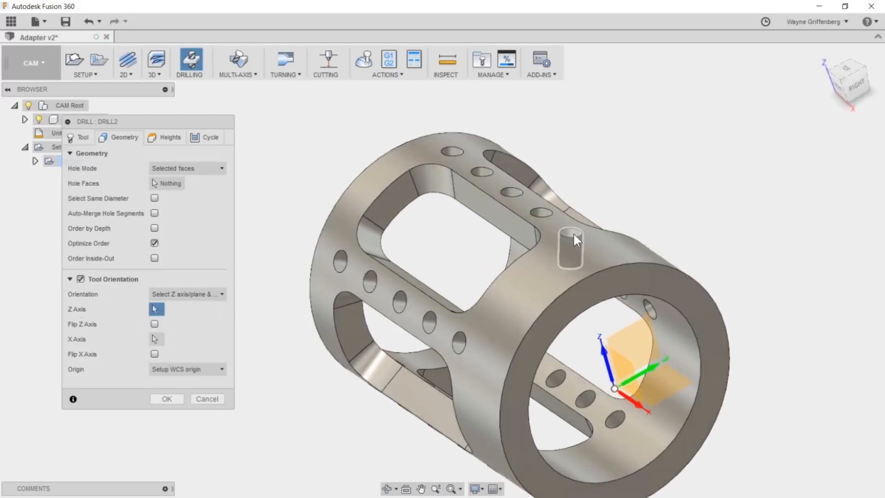
left_click(576, 241)
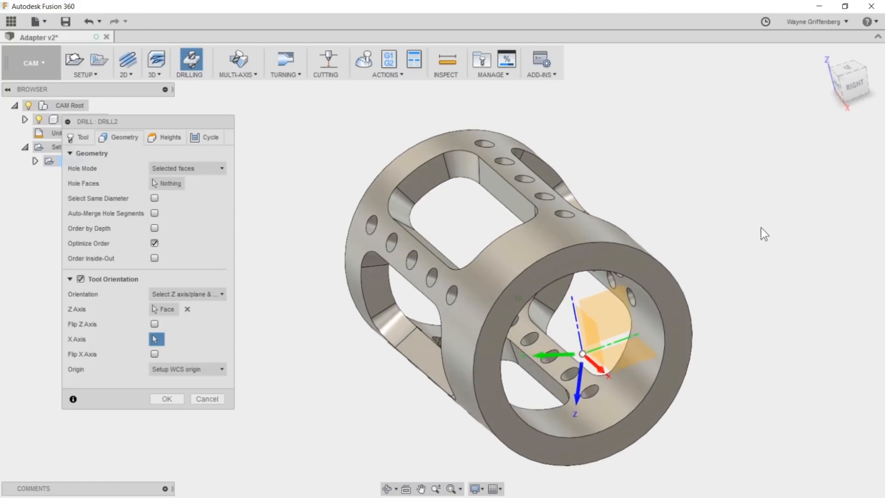
left_click(155, 324)
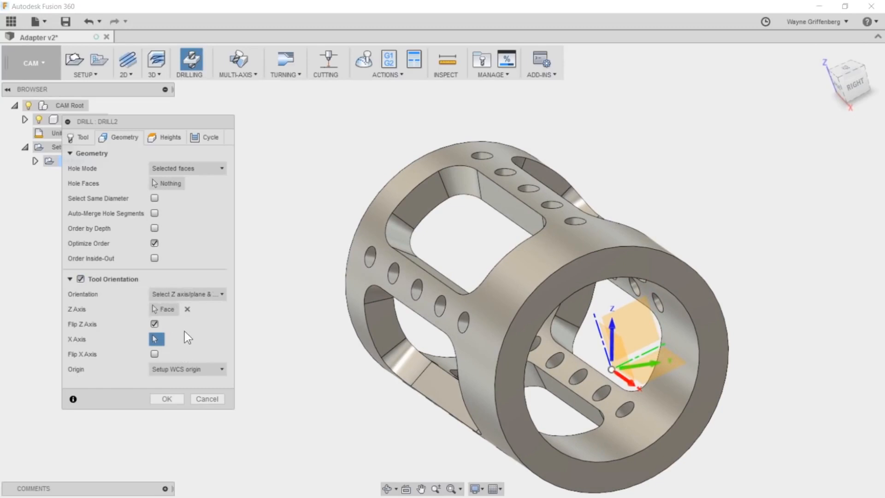
- Select the front hole's face in the top row for drilling and include all holes of the same diameter
scroll(454, 223, "up", 5)
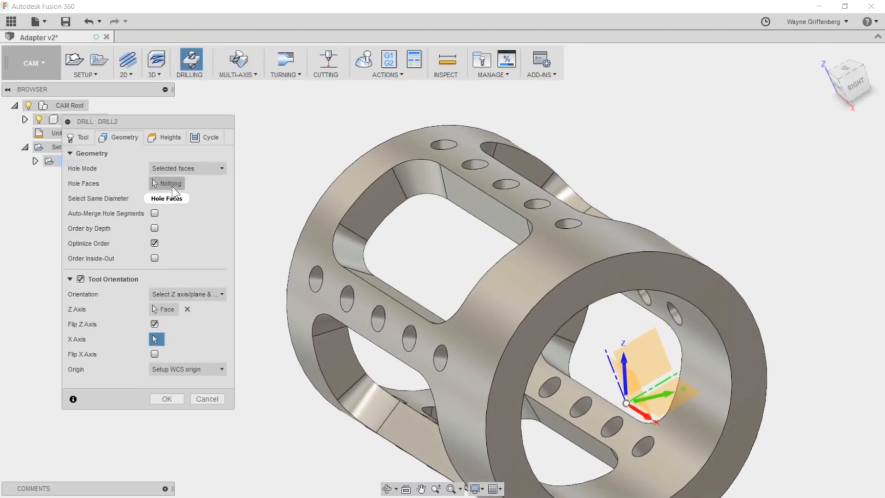
left_click(172, 186)
scroll(556, 206, "up", 1)
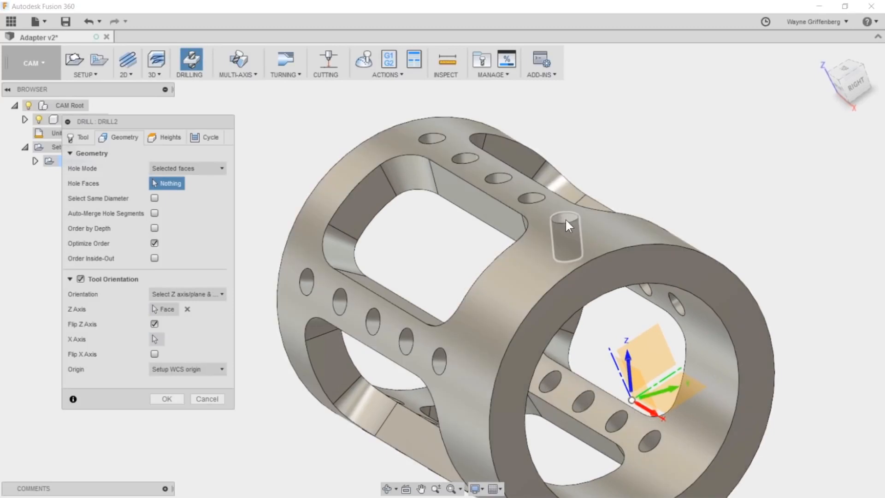
left_click(565, 219)
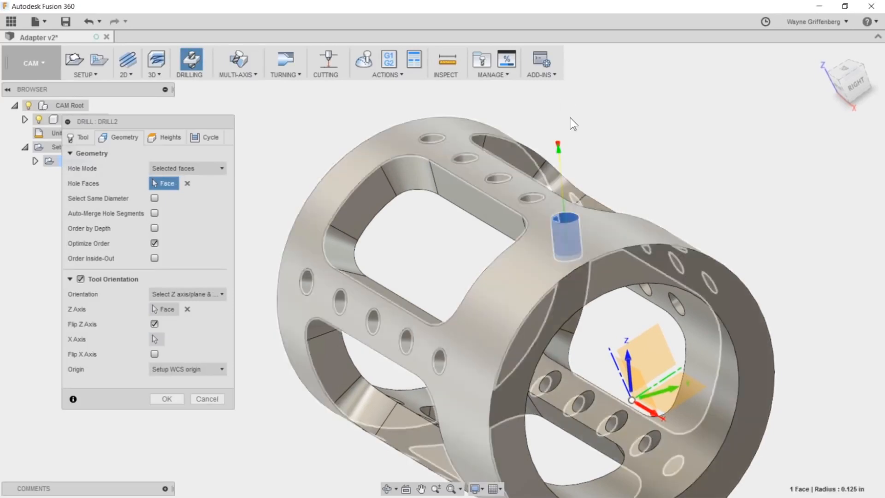
middle_click_drag(603, 188, 775, 170, "shift")
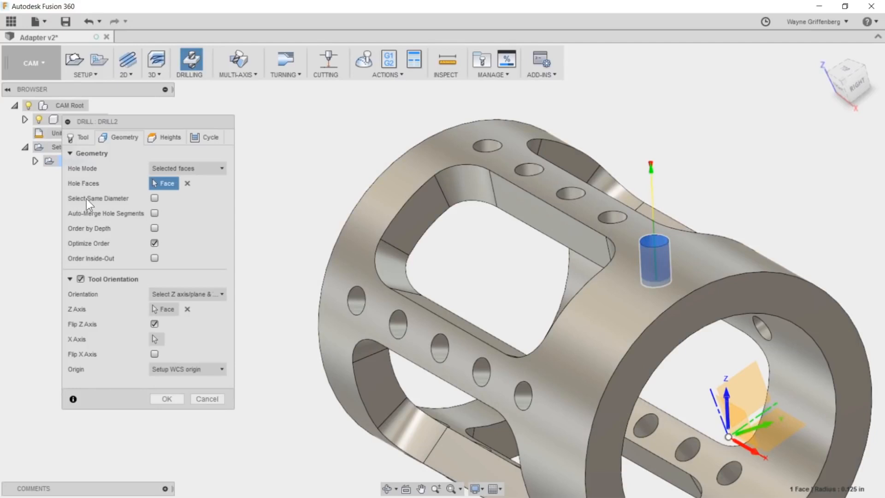
left_click(155, 200)
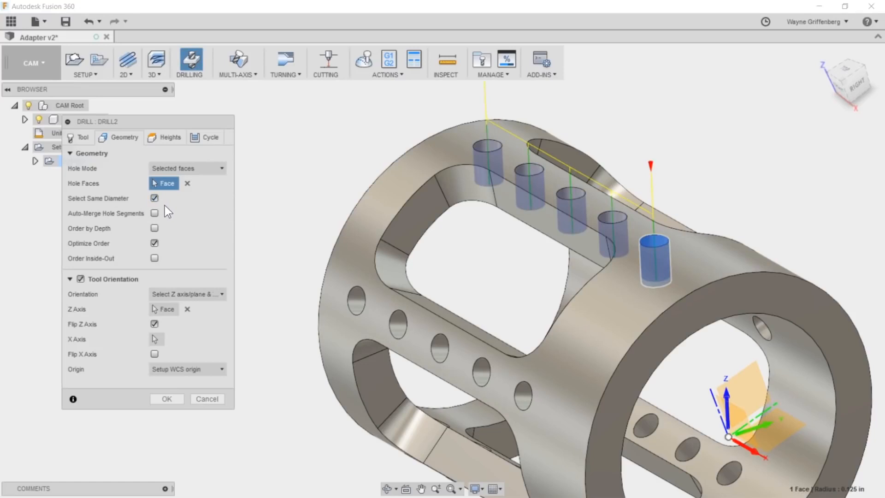
- Make the drill tip go through the hole bottom with a break-through depth of 0.020 in
scroll(808, 201, "down", 2)
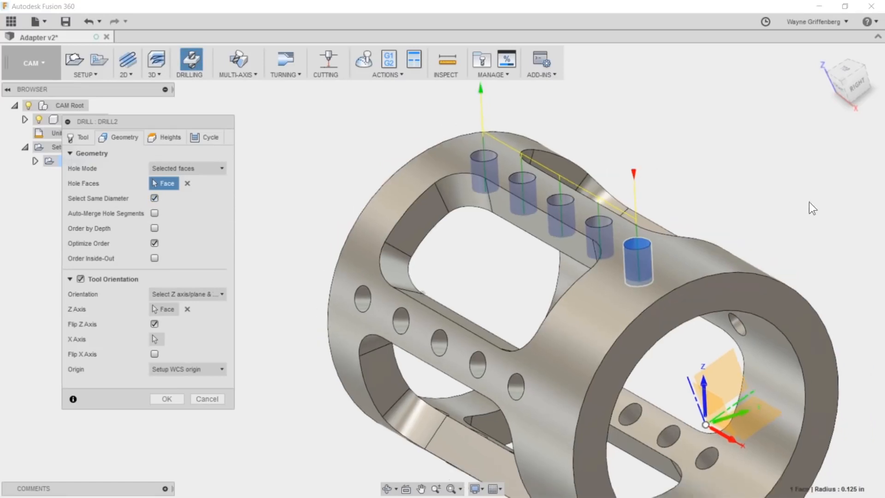
scroll(781, 213, "up", 4)
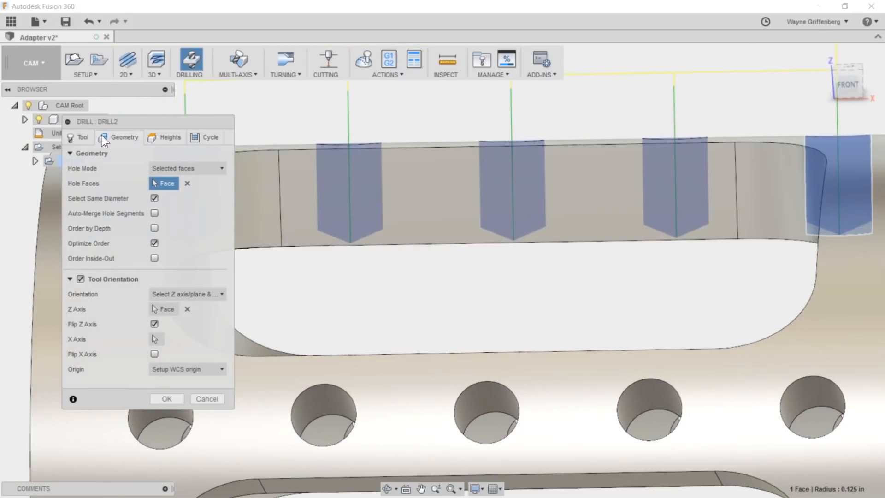
left_click(160, 138)
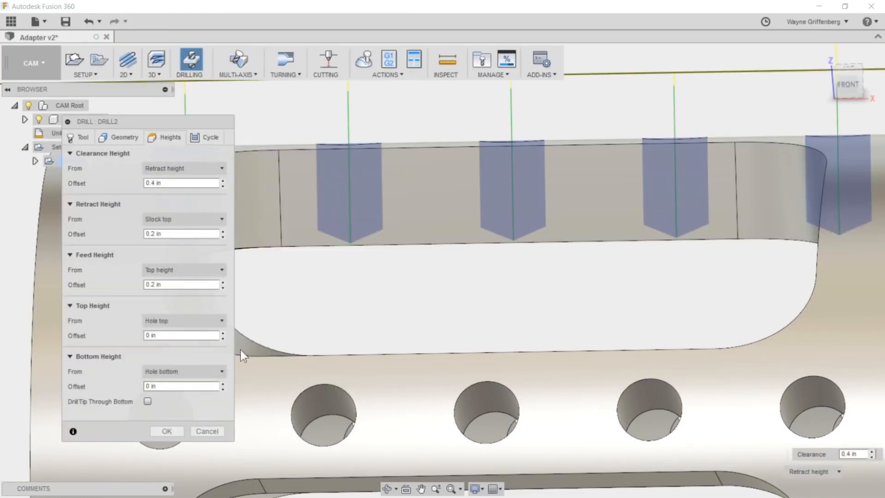
left_click(147, 402)
left_click(152, 416)
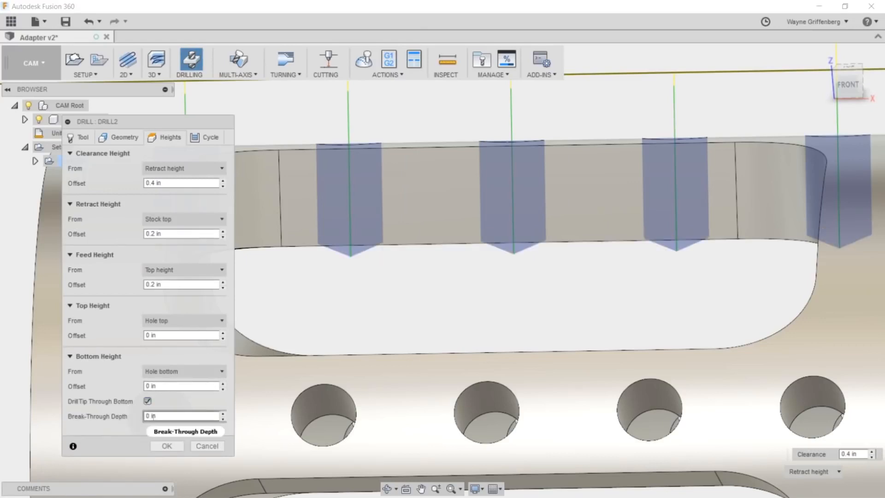
type(".020")
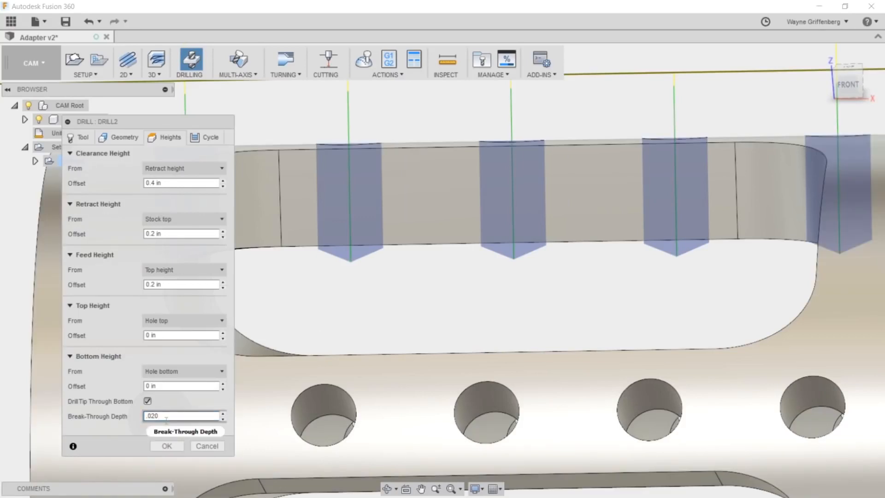
mouse_move(166, 418)
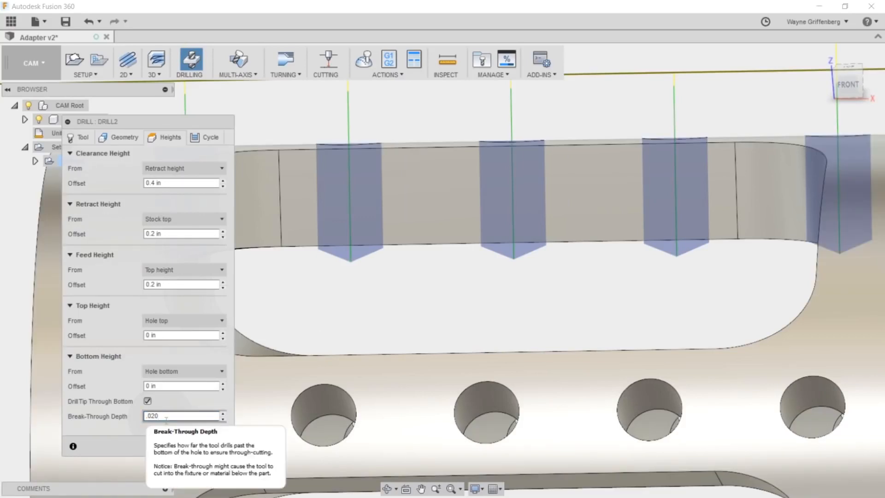
- Review the drilling cycle types, keep Drilling - rapid out, and finish the drilling operation
scroll(649, 319, "down", 5)
middle_click_drag(646, 314, 461, 294, "shift")
left_click(206, 137)
left_click_drag(199, 123, 230, 120)
left_click(197, 166)
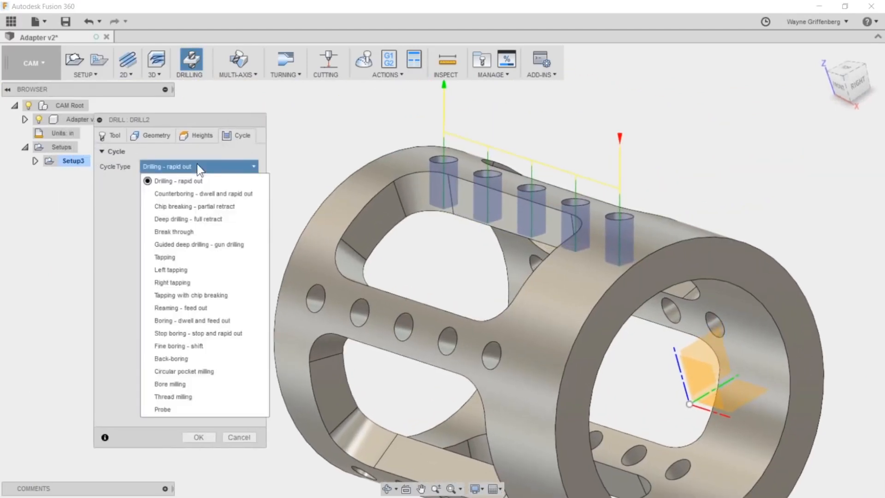
mouse_move(187, 208)
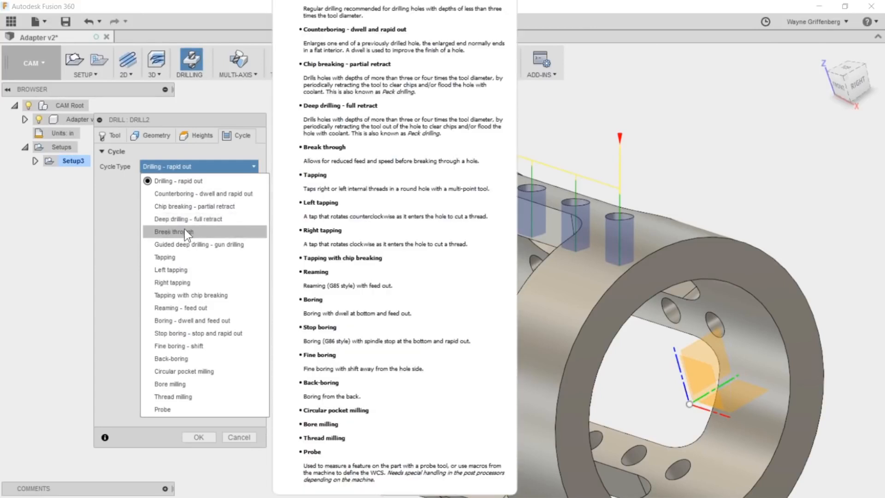
mouse_move(229, 245)
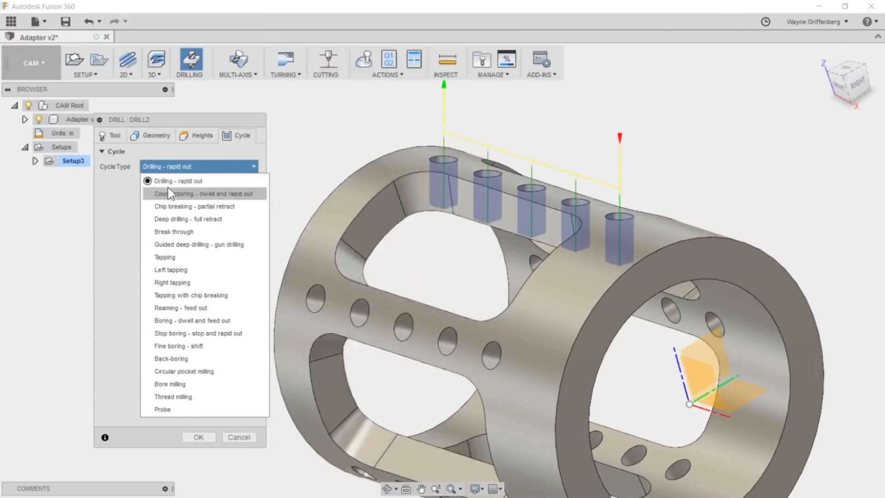
left_click(217, 166)
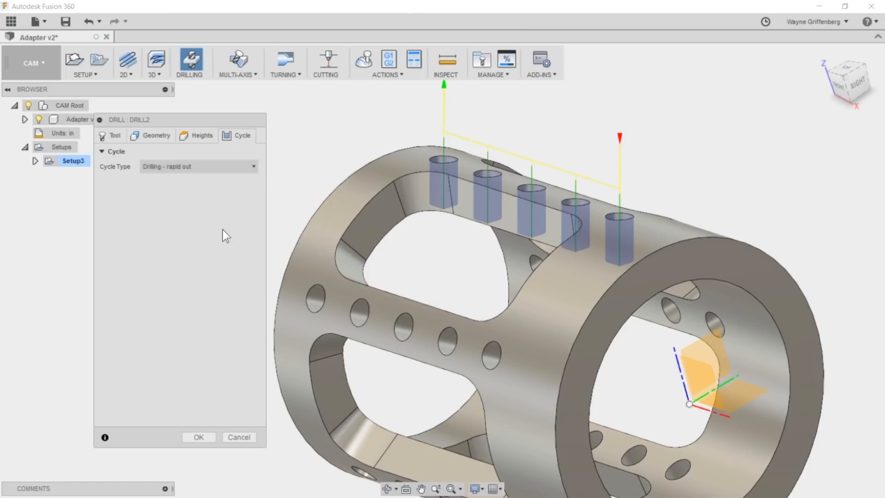
left_click(199, 437)
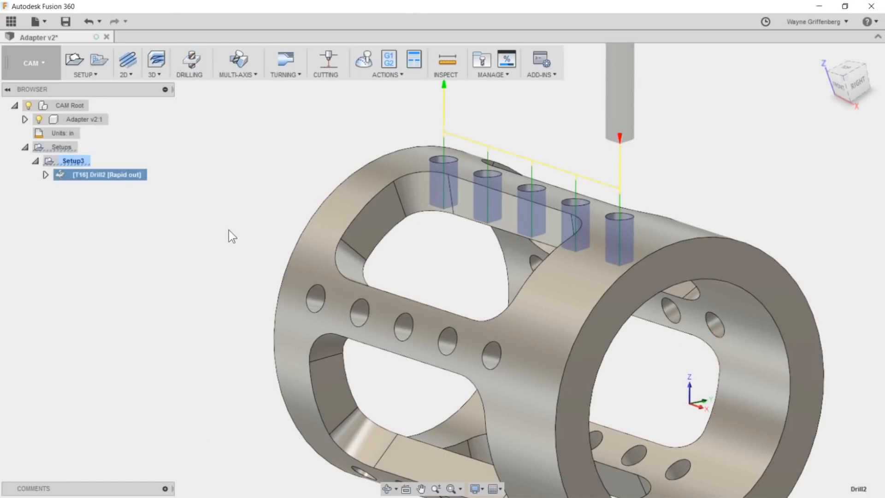
- Examine the drilling toolpath along the top row of holes from the adapter's end and compare it with Setup3
scroll(229, 227, "down", 3)
middle_click_drag(836, 237, 787, 239, "shift")
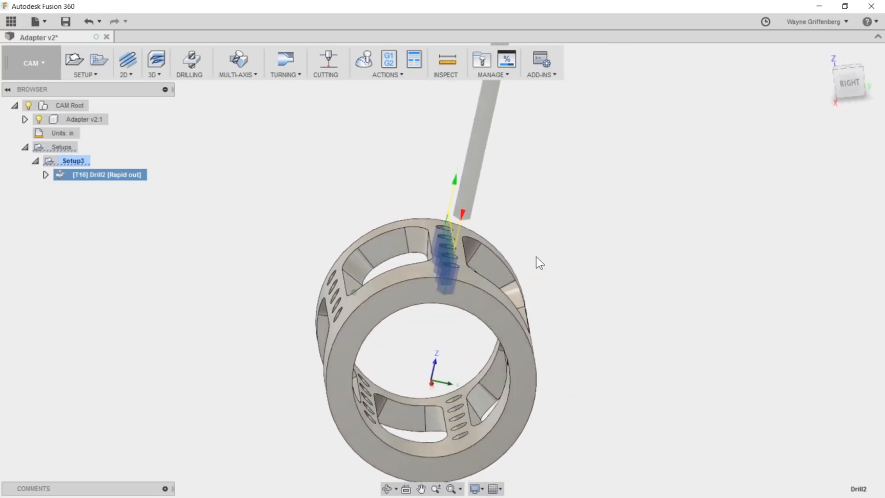
left_click(73, 161)
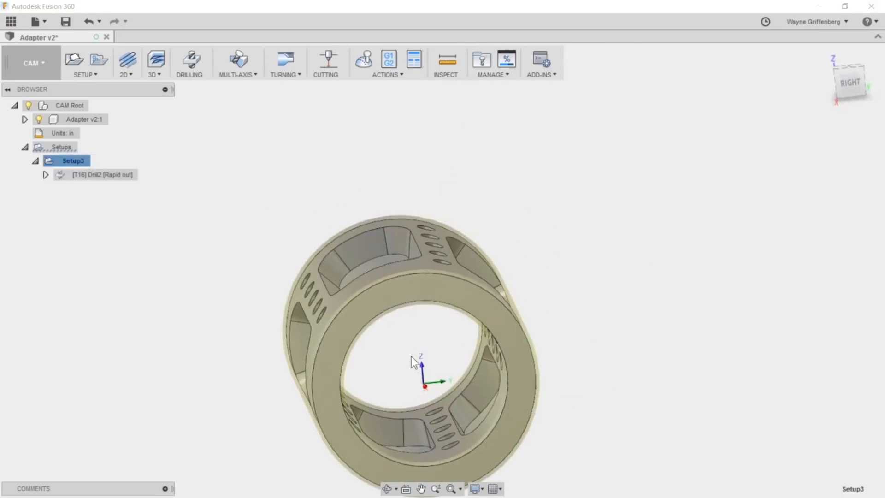
left_click(84, 175)
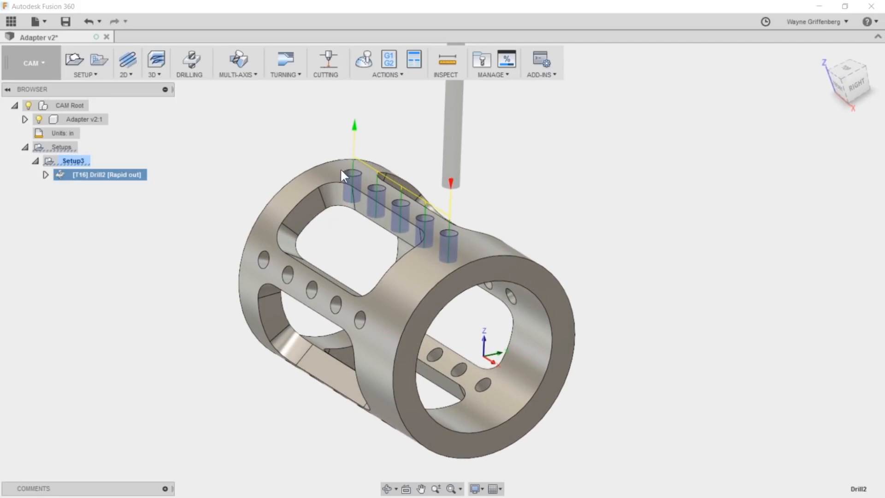
scroll(490, 230, "up", 2)
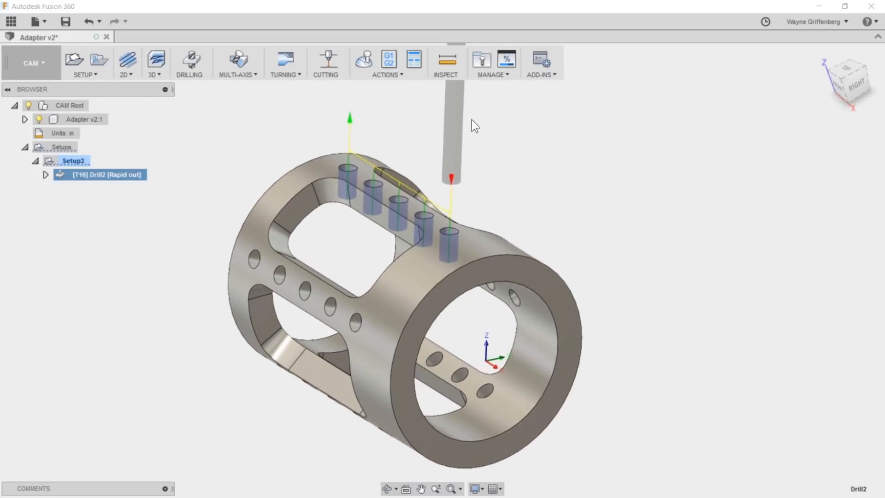
- Start Post Process for the drilling operation and set the configuration folder to the generic posts
left_click(388, 58)
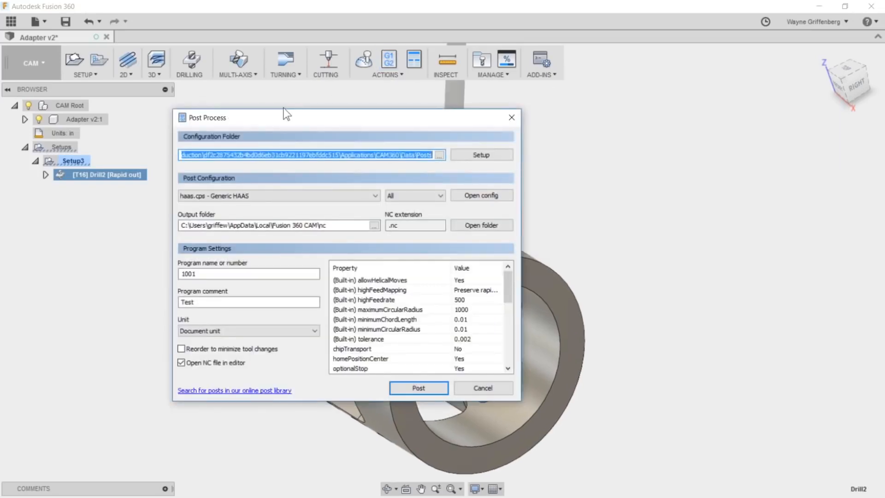
left_click(494, 150)
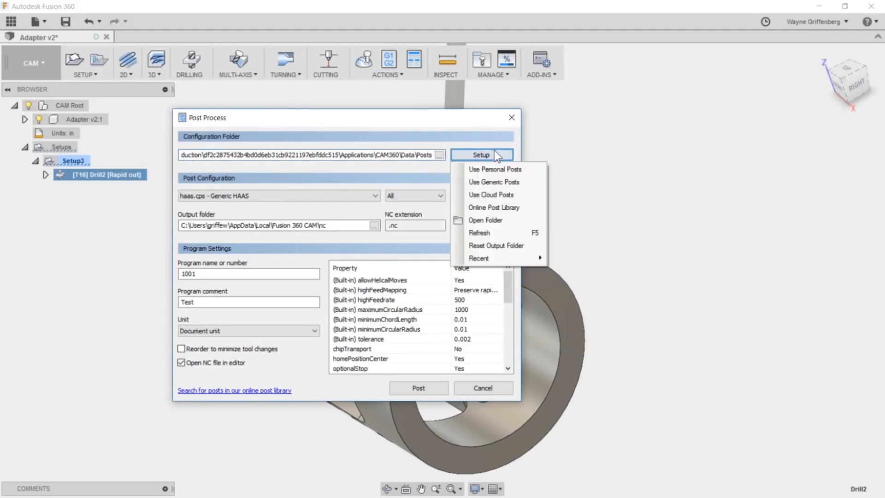
left_click(493, 182)
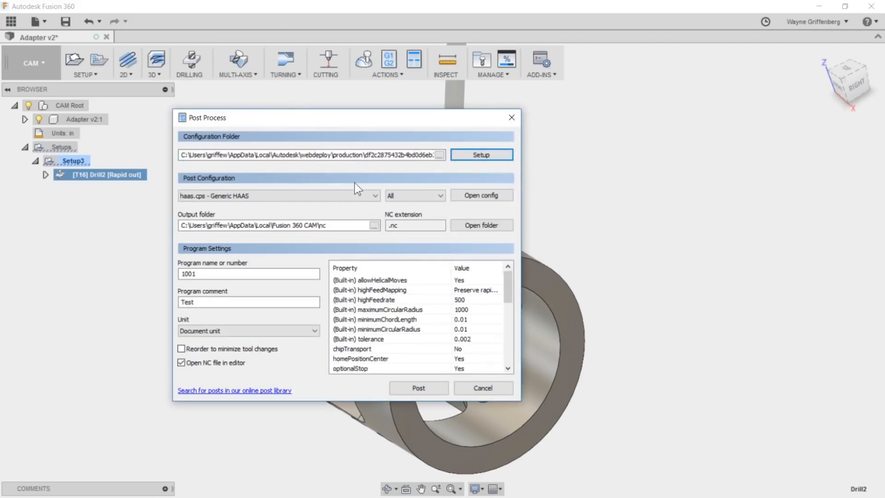
- Review the available post configurations and keep haas.cps - Generic HAAS
left_click(355, 196)
scroll(309, 319, "down", 13)
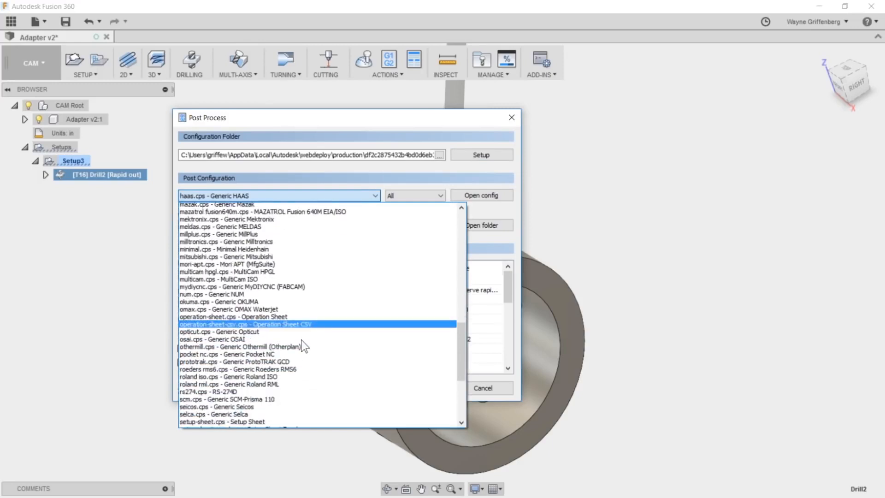
scroll(297, 331, "up", 19)
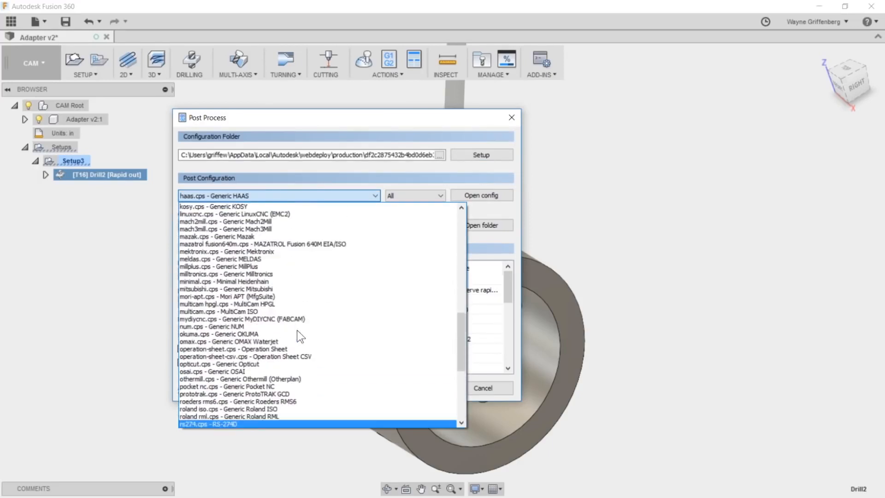
scroll(297, 330, "up", 4)
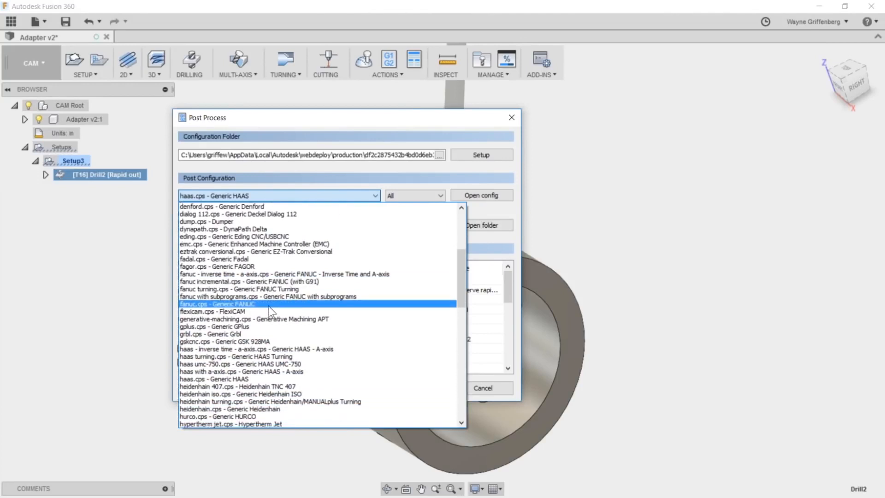
scroll(268, 305, "down", 2)
scroll(268, 305, "down", 2)
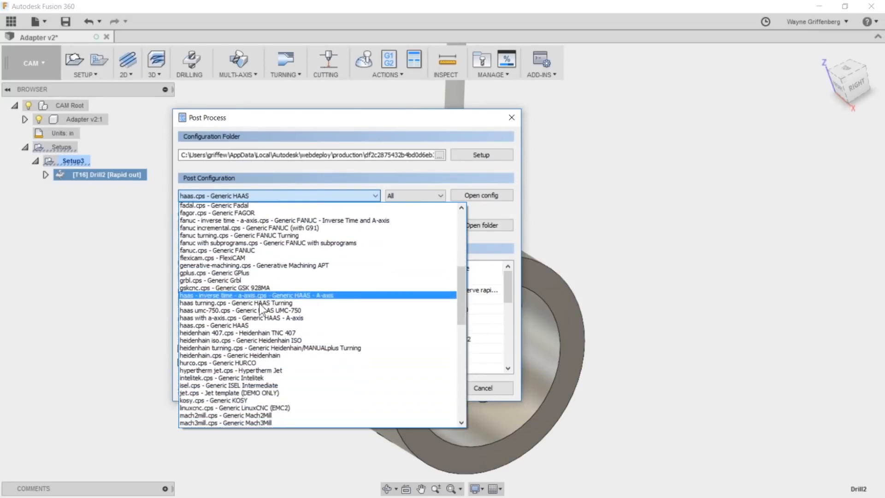
left_click(240, 312)
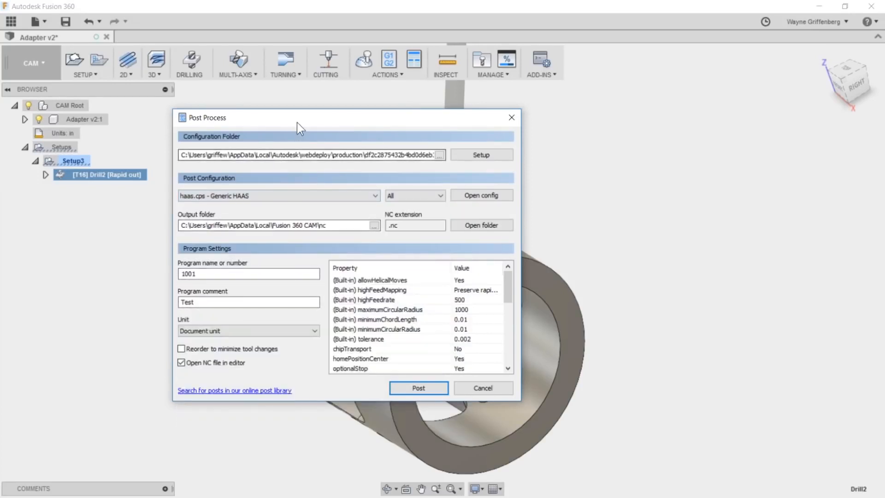
- Move the Post Process dialog up and open the online post library from it in the web browser
left_click_drag(297, 122, 319, 109)
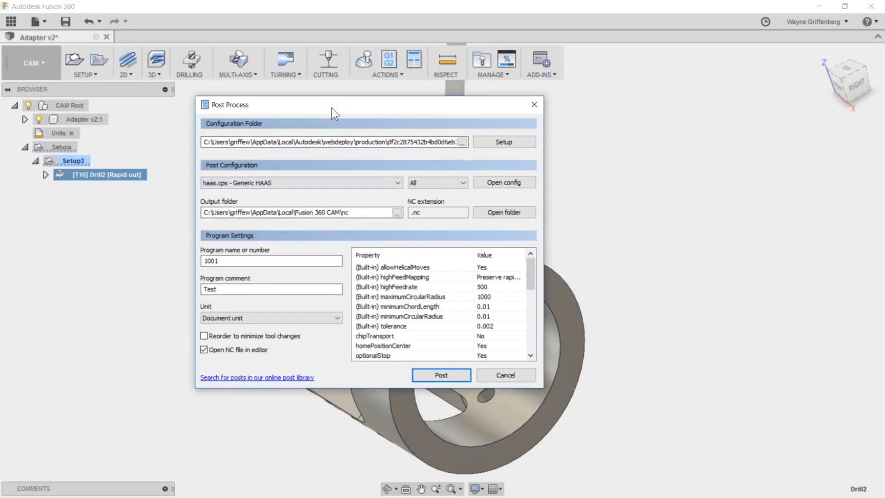
left_click_drag(331, 105, 323, 84)
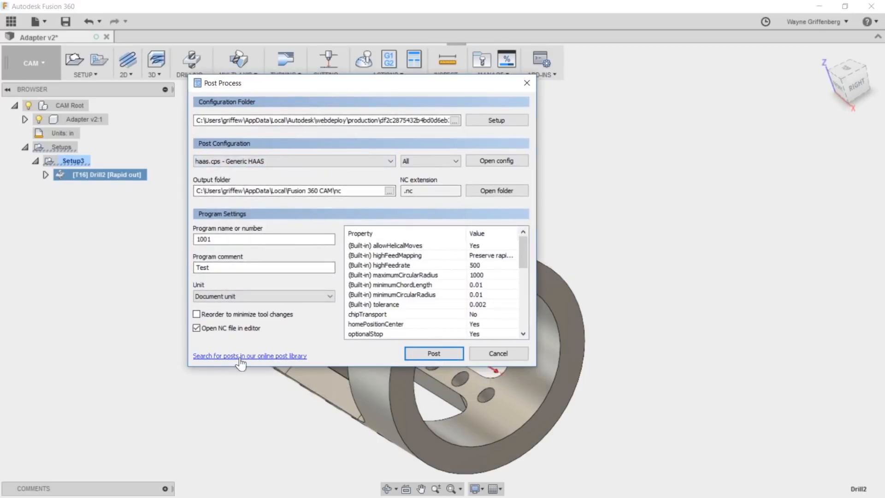
left_click(277, 357)
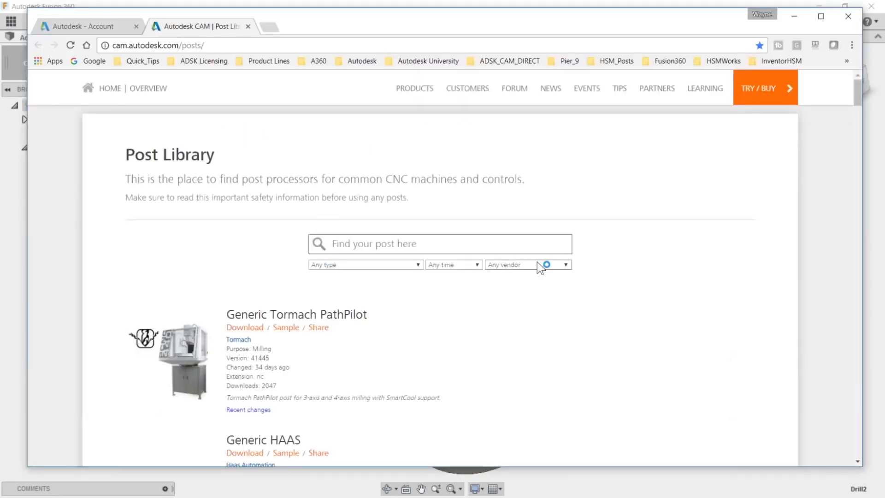
- Review the post library's vendor and type filters, the Generic HAAS entry's change date, and the other listed posts
left_click(550, 267)
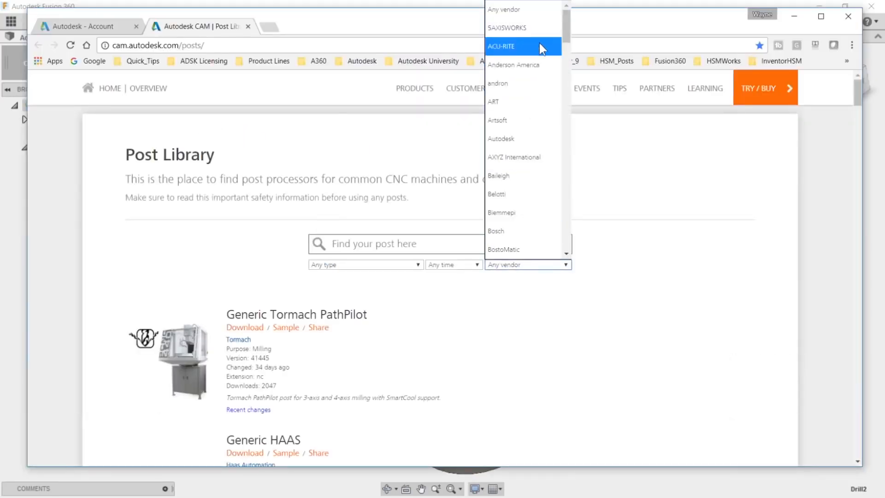
left_click(375, 262)
scroll(409, 381, "down", 5)
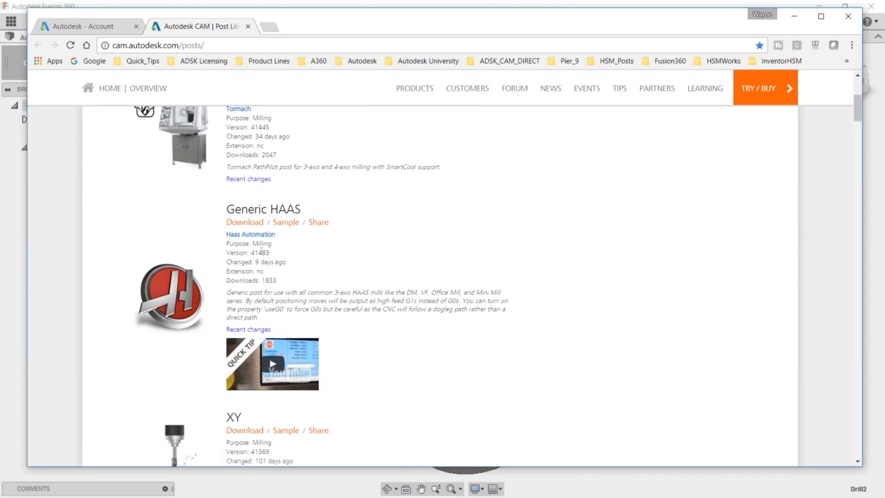
left_click_drag(261, 261, 254, 261)
left_click(292, 261)
scroll(366, 318, "down", 2)
scroll(370, 325, "down", 15)
scroll(410, 325, "down", 10)
scroll(424, 305, "up", 20)
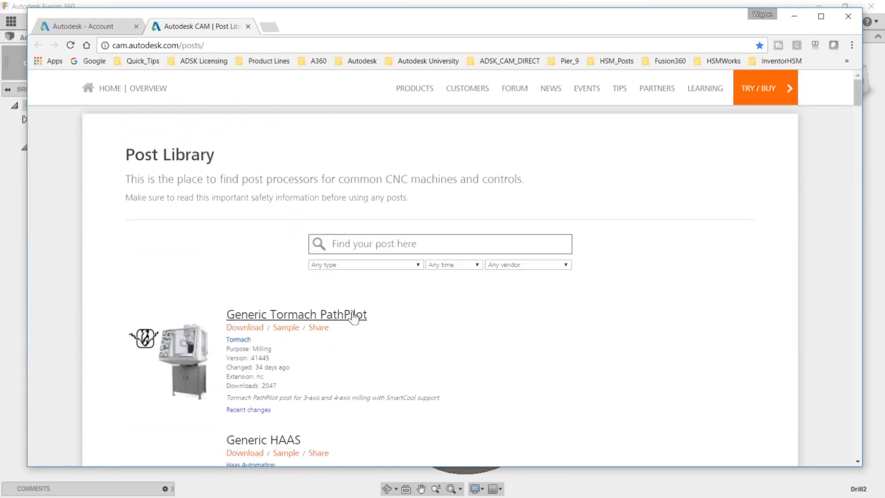
- Open the bookmarked Autodesk CAM Main Forum in a new browser tab and go to the HSM Post Processor Forum
left_click(270, 28)
left_click(319, 59)
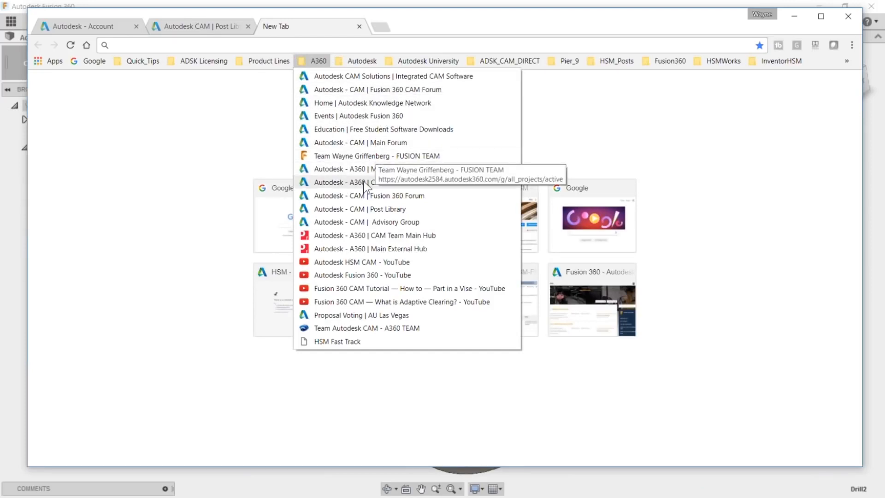
left_click(360, 143)
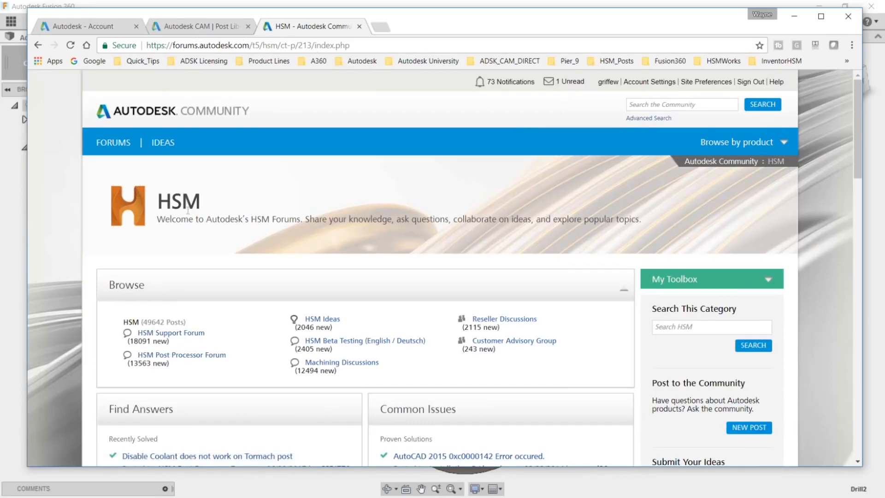
scroll(187, 210, "down", 2)
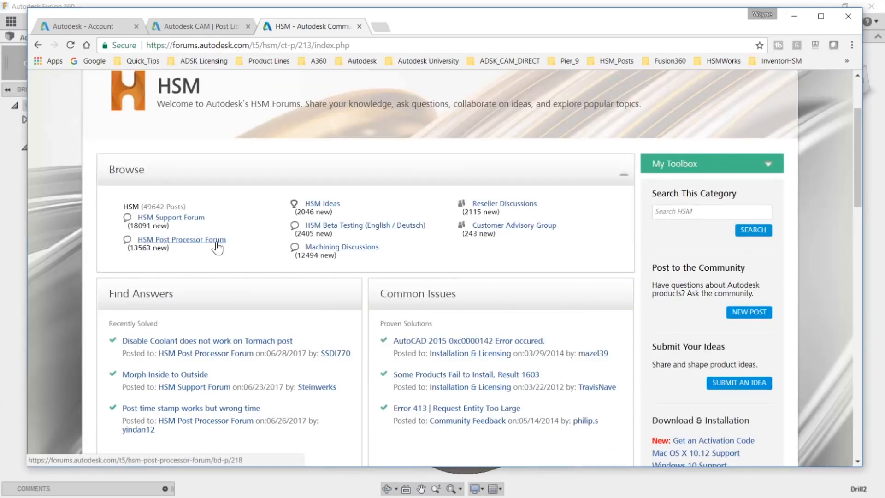
left_click(192, 240)
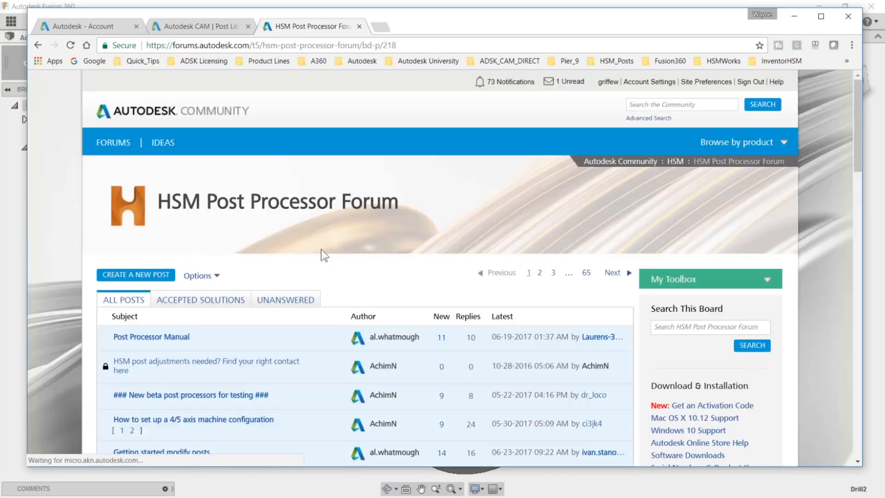
- Look through the pinned topics and recent threads of the HSM Post Processor Forum
scroll(525, 318, "down", 5)
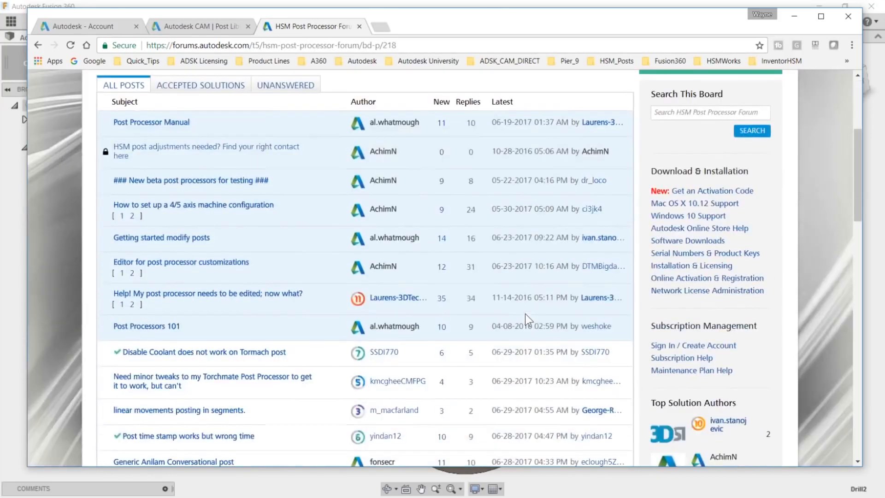
mouse_move(392, 164)
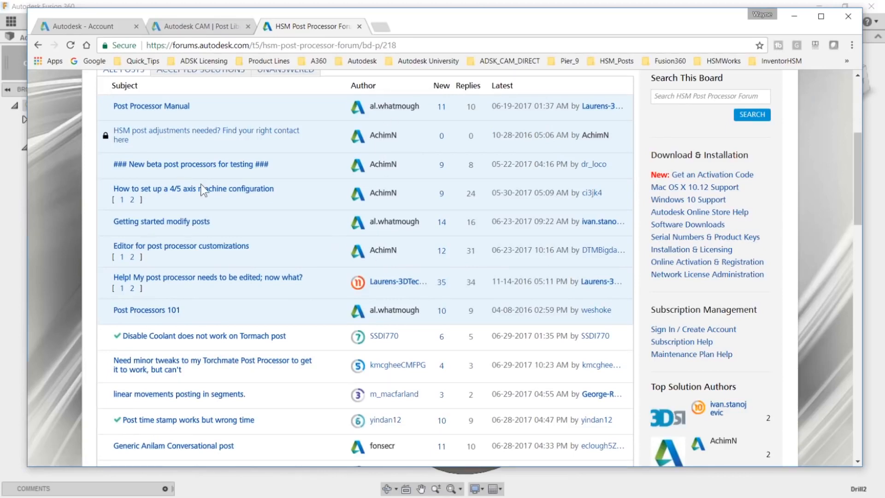
scroll(328, 378, "down", 3)
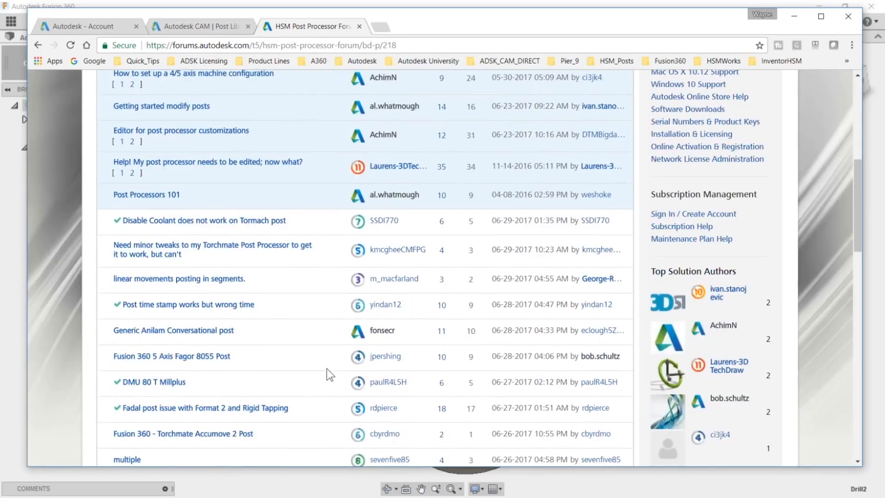
scroll(187, 303, "down", 1)
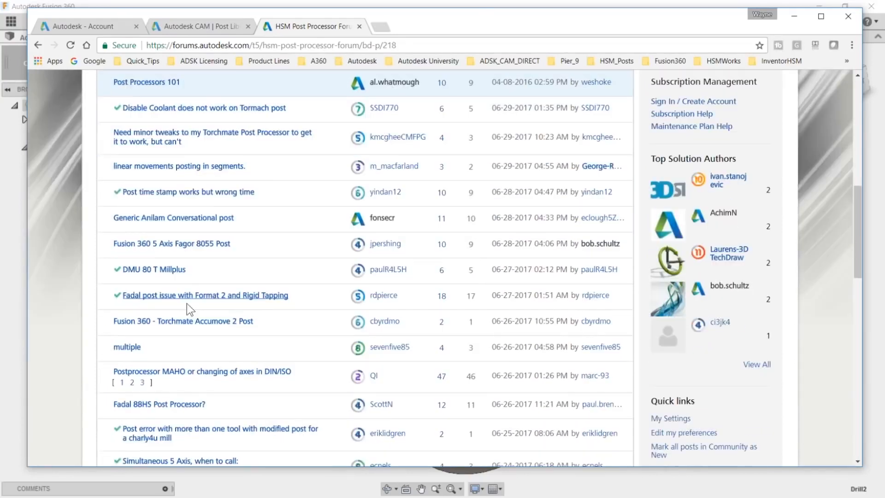
scroll(175, 319, "down", 3)
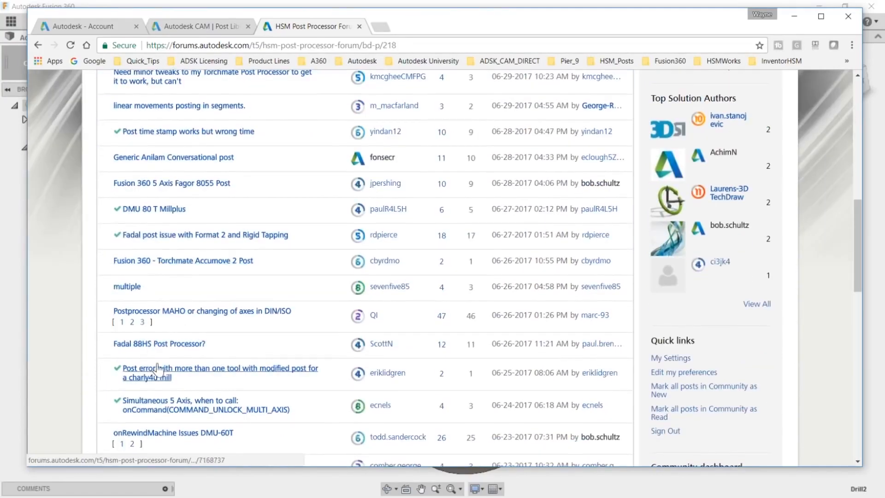
scroll(175, 319, "down", 1)
scroll(355, 295, "up", 5)
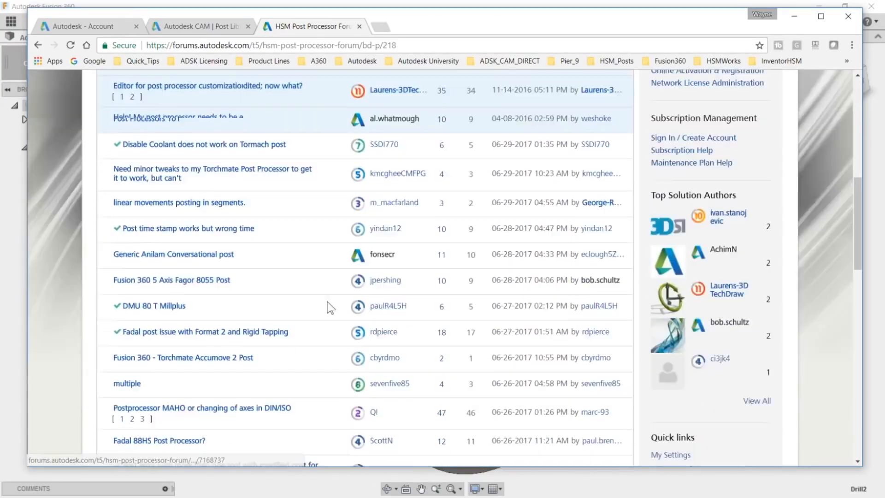
scroll(381, 259, "up", 1)
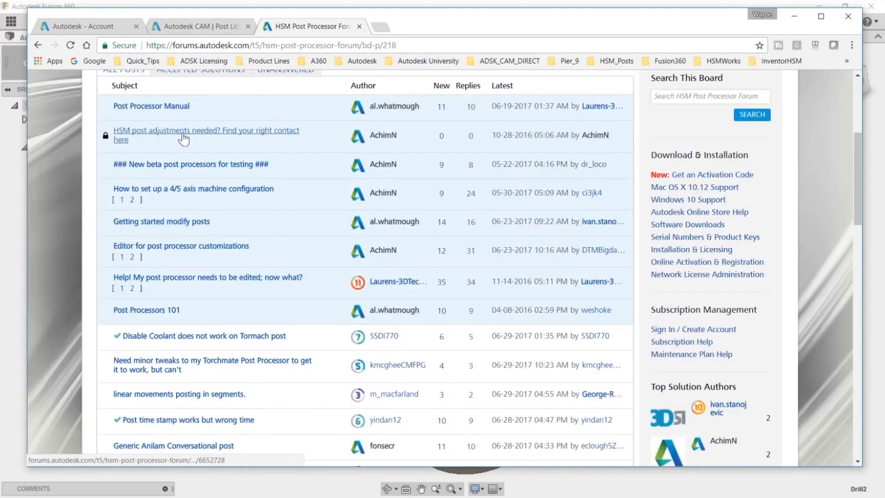
scroll(223, 168, "up", 1)
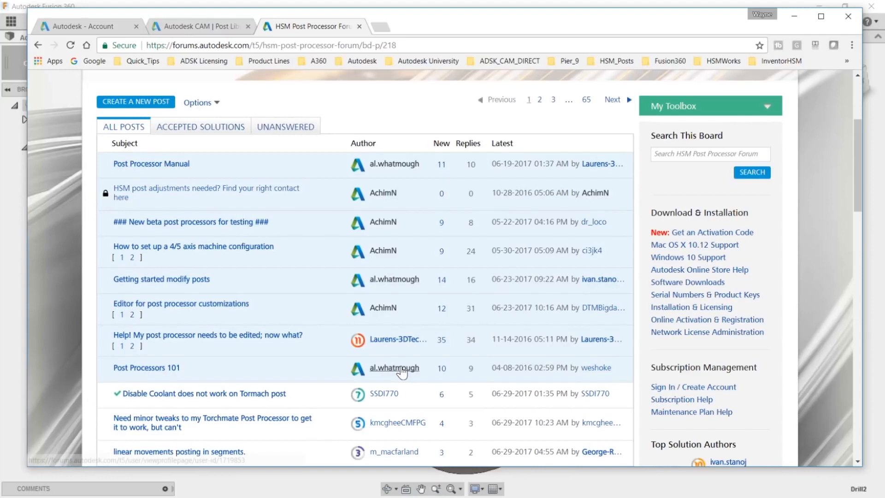
- Locate the forum's board search and browse the older post processor threads further down the list
scroll(399, 369, "down", 1)
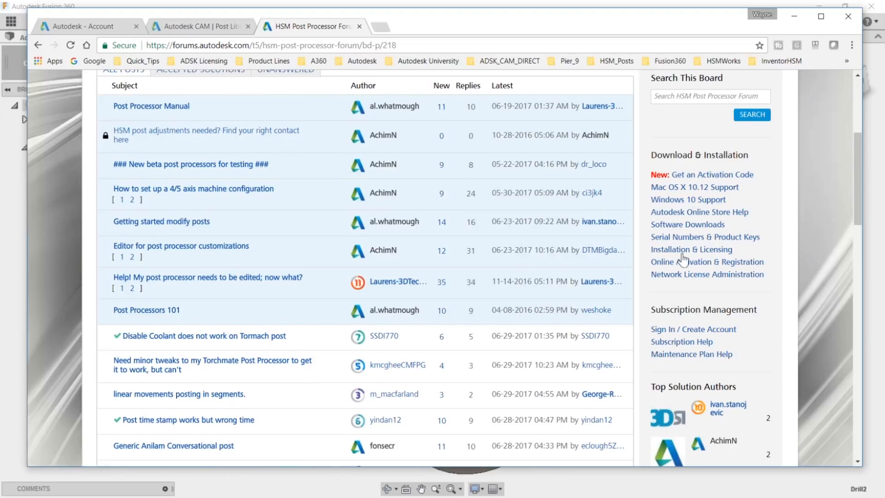
scroll(712, 172, "up", 1)
left_click(685, 154)
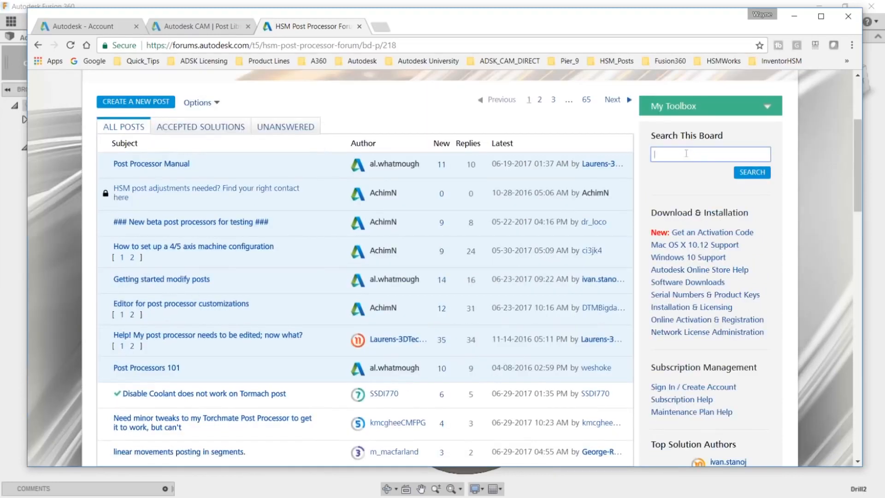
scroll(345, 387, "down", 7)
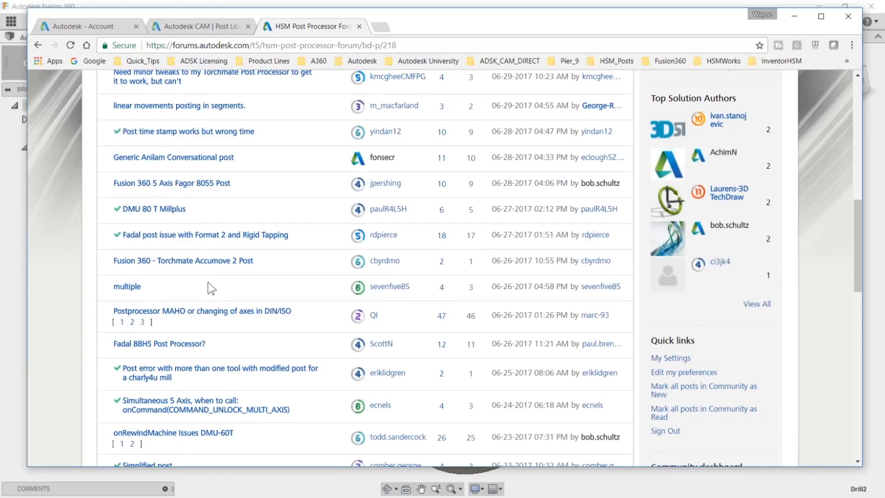
scroll(414, 292, "down", 1)
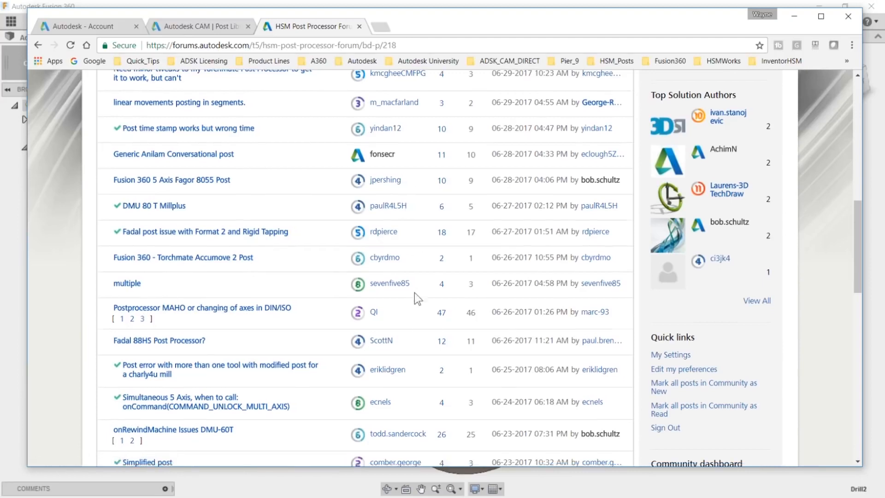
scroll(415, 298, "down", 5)
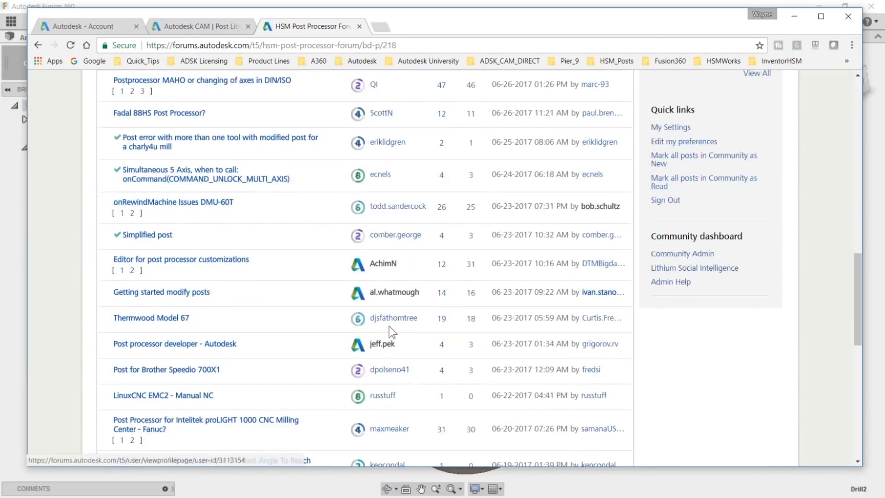
- Look through the remaining threads on the HSM Post Processor Forum page and return to Fusion 360's Post Process dialog
scroll(391, 337, "down", 3)
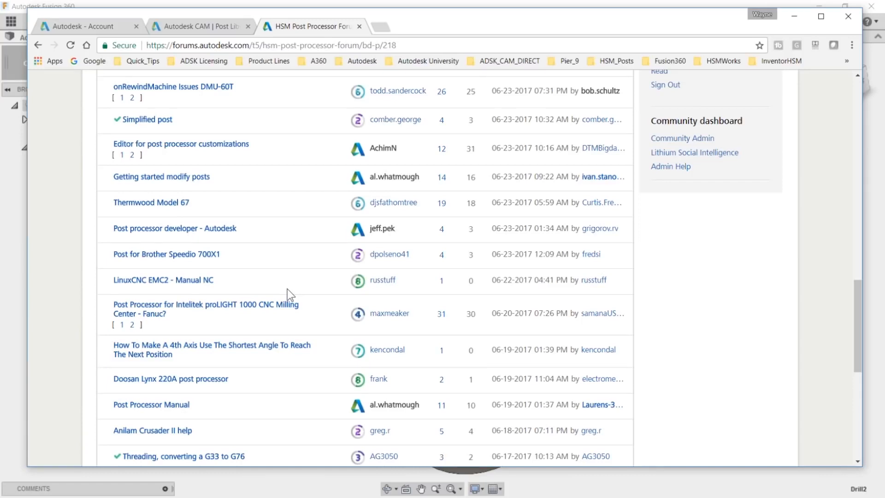
scroll(287, 346, "down", 3)
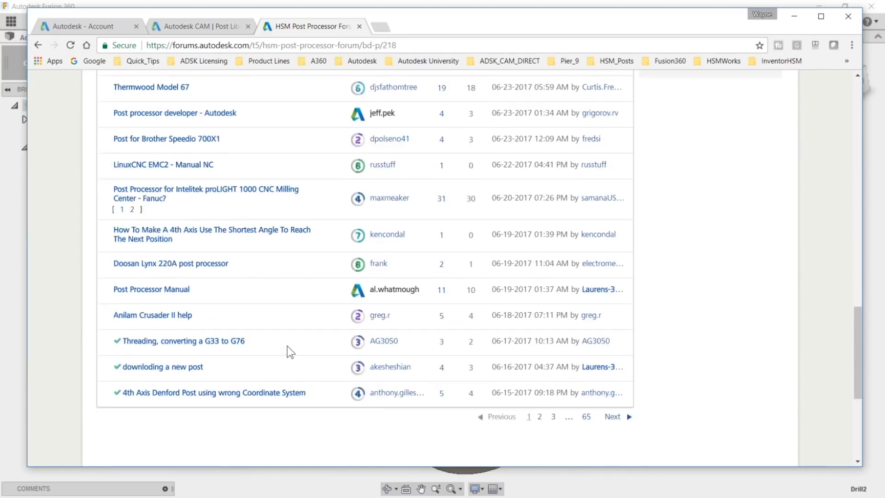
scroll(287, 346, "up", 20)
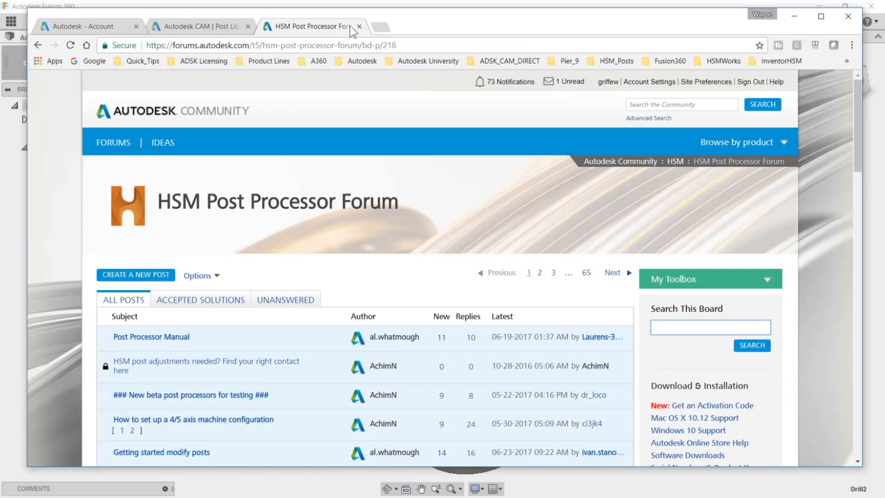
left_click(793, 15)
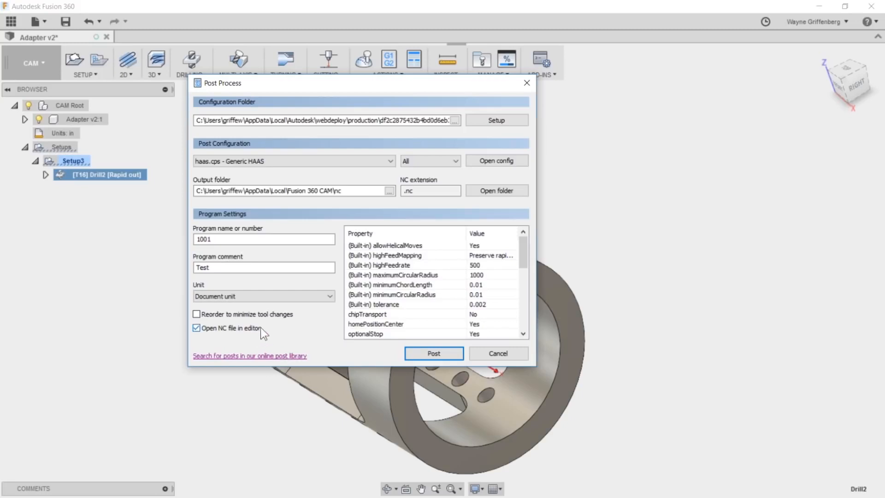
- Switch the post configuration folder to the personal posts and back to the generic posts
left_click(505, 119)
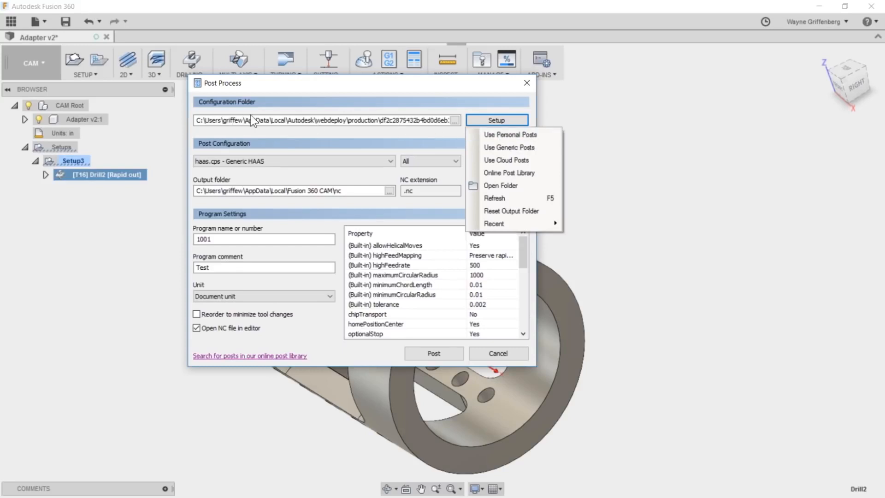
left_click(526, 132)
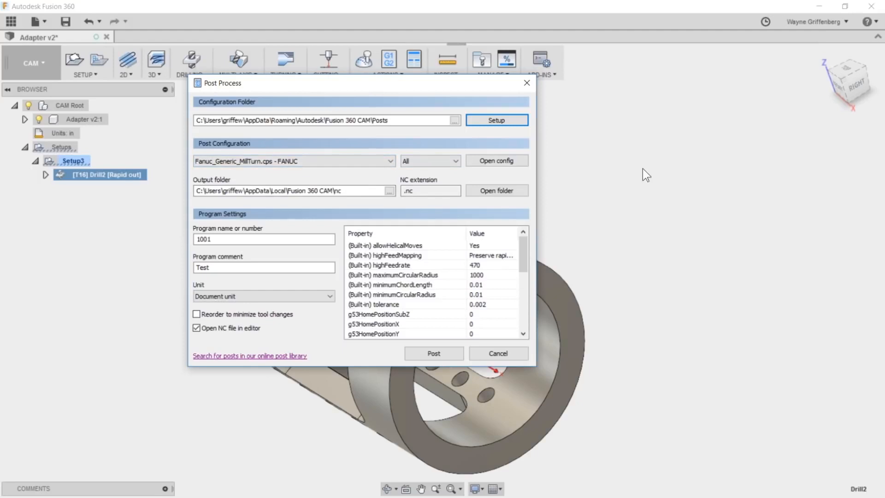
left_click(515, 121)
left_click(508, 147)
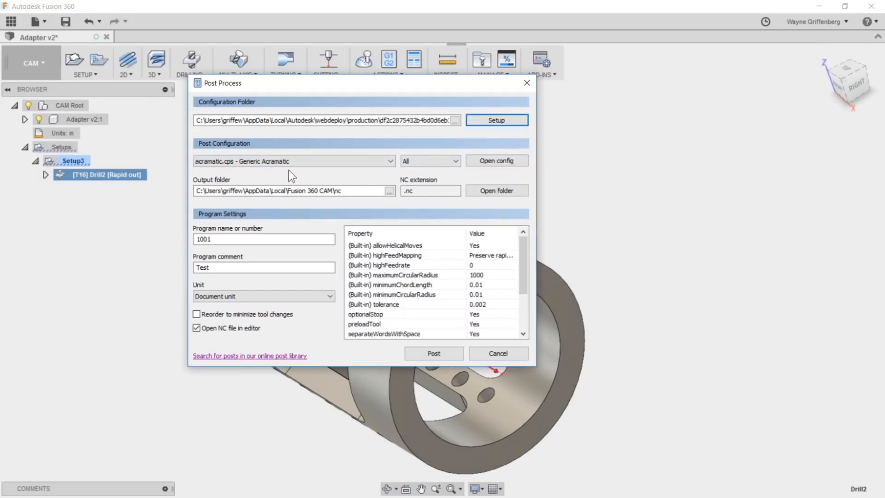
- Choose the haas with a-axis.cps - Generic HAAS - A-axis post configuration and check its description
left_click(392, 160)
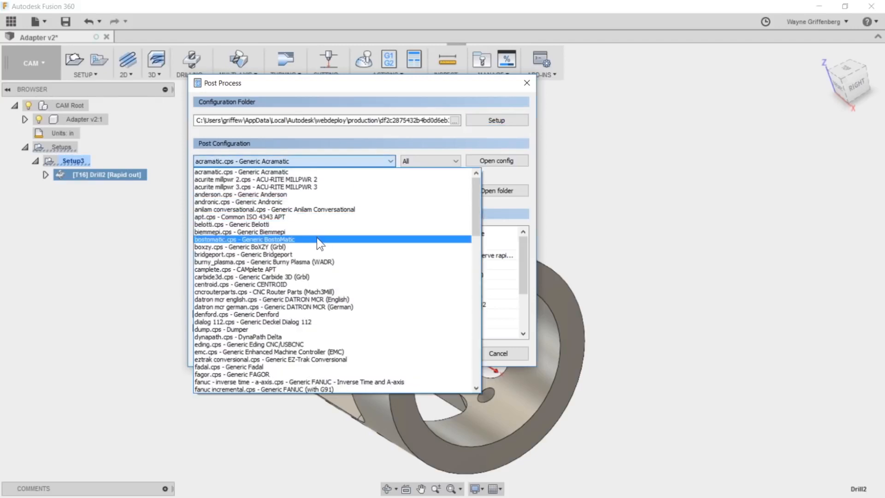
scroll(320, 285, "down", 1)
scroll(320, 283, "down", 9)
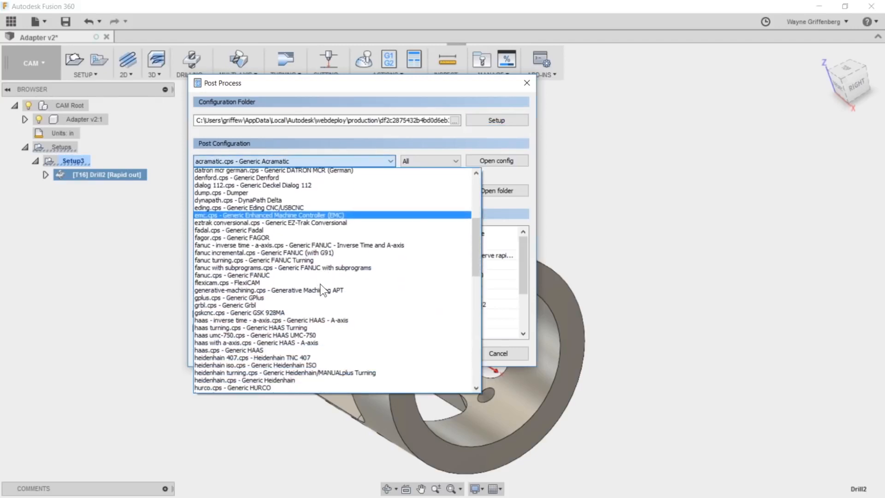
scroll(320, 283, "down", 1)
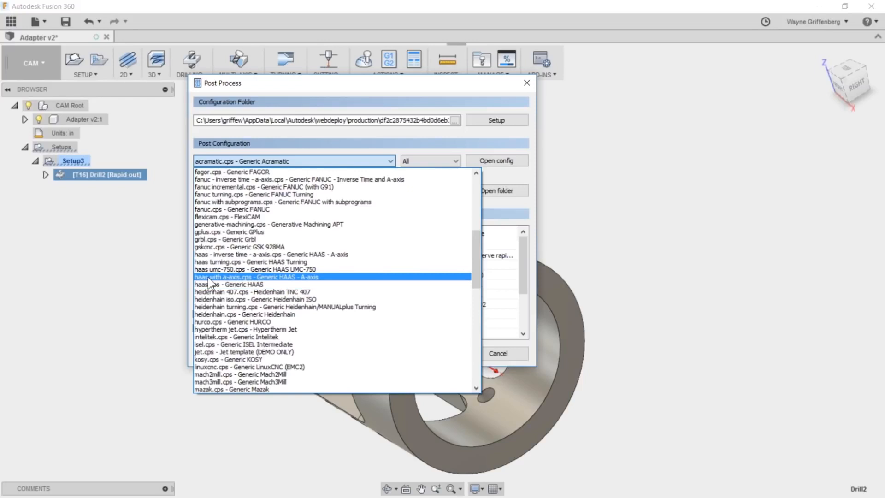
left_click(312, 277)
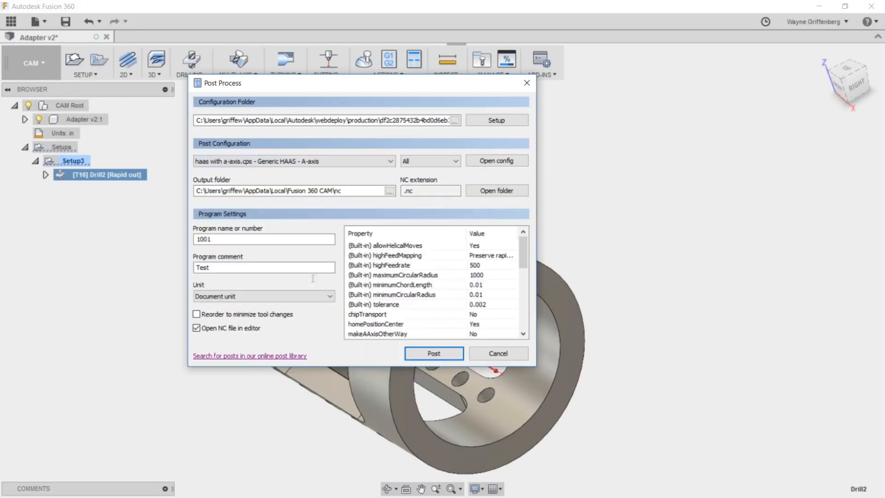
mouse_move(291, 164)
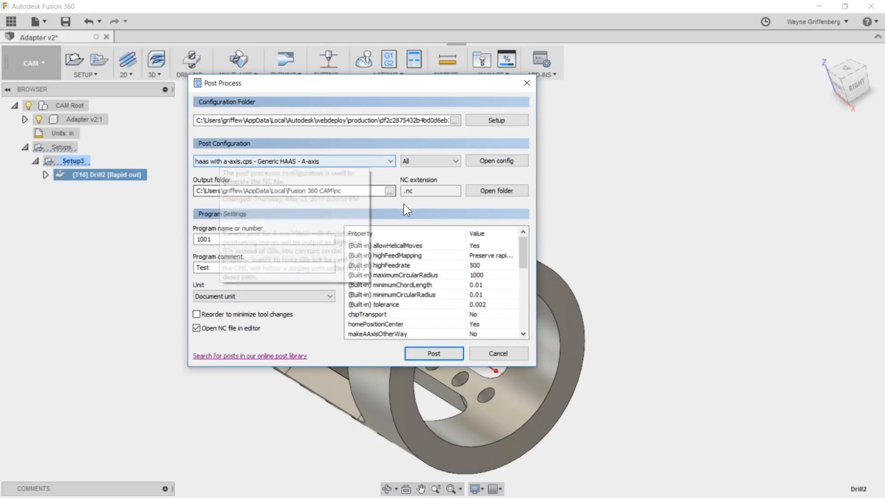
- Review the HAAS A-axis post's property list through writeVersion, keeping useRadius set to No
scroll(525, 245, "down", 1)
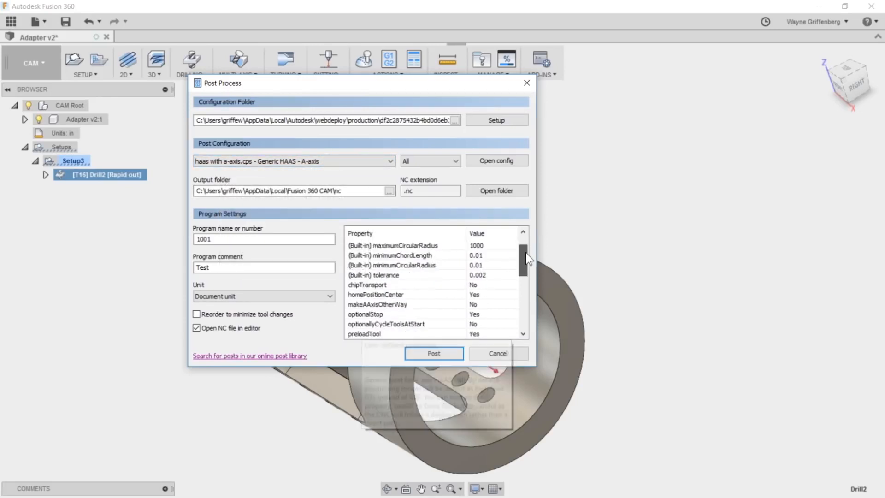
scroll(527, 260, "down", 3)
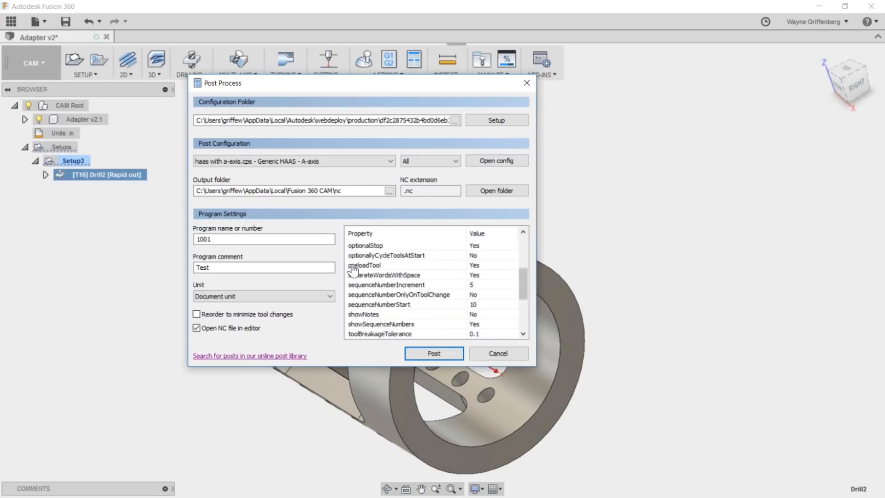
scroll(478, 313, "down", 1)
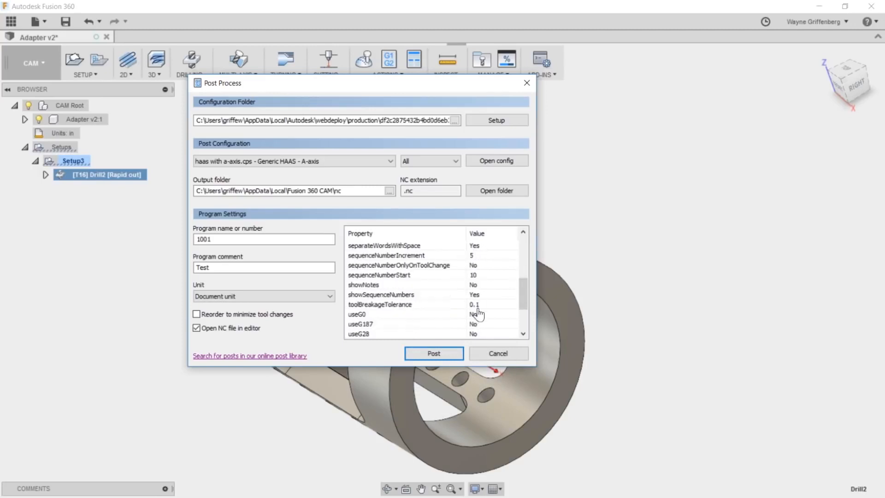
scroll(436, 286, "down", 1)
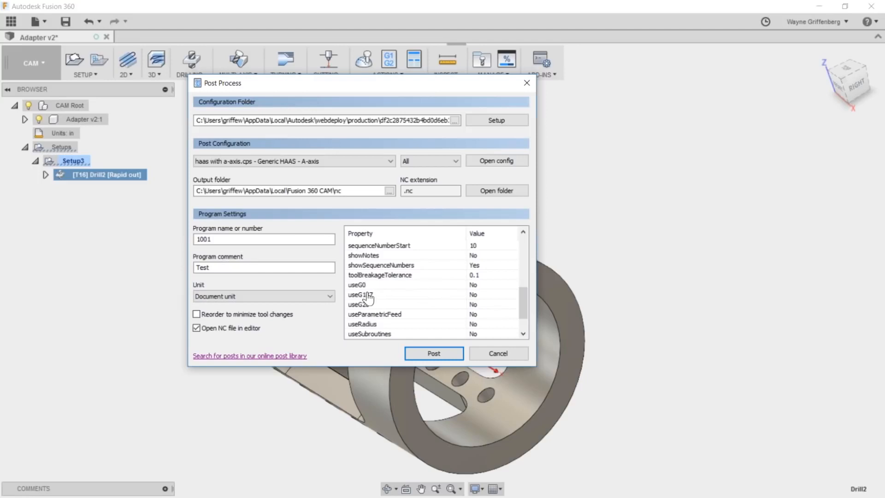
scroll(468, 302, "down", 1)
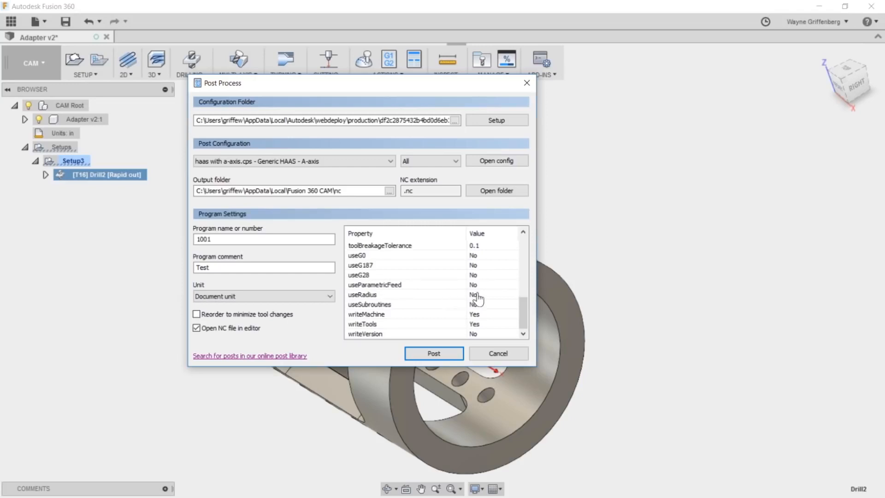
left_click(483, 296)
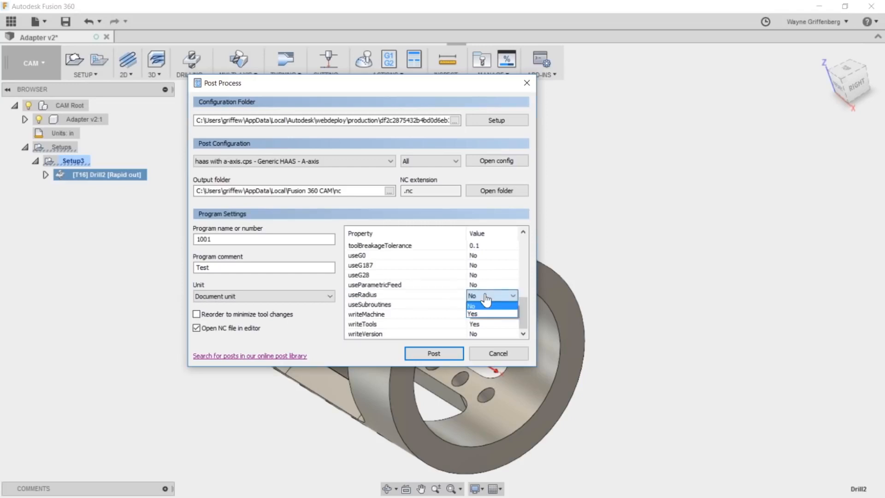
left_click(485, 305)
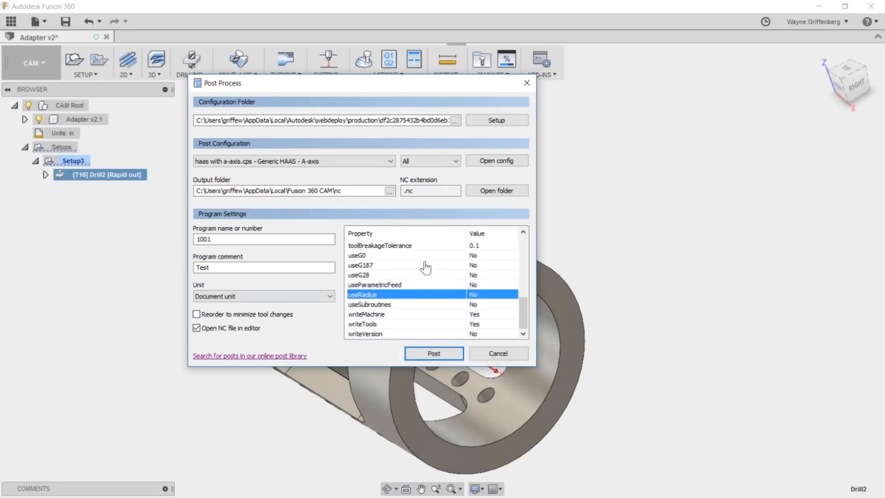
- Post-process the Drill2 operation to the NC file 1001.nc and open it in the editor
left_click(428, 353)
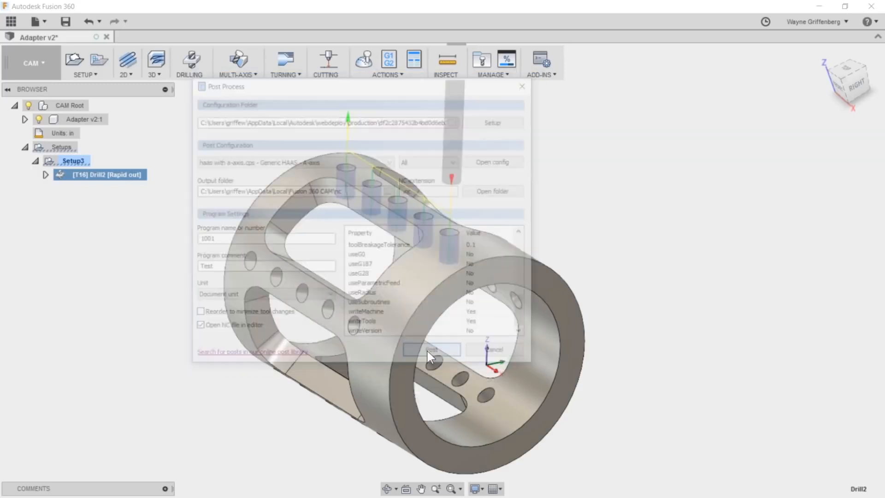
left_click(454, 277)
left_click(470, 254)
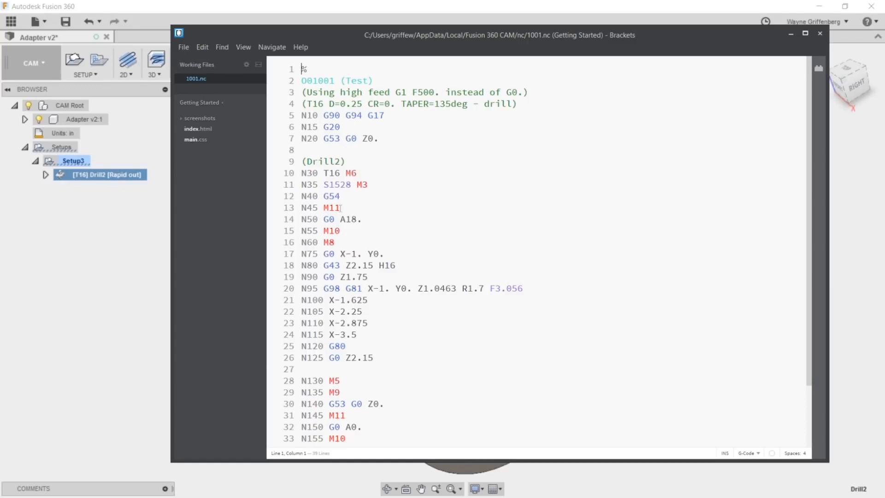
- Examine the A-axis rotation, M10/M11 and coolant lines and the program end in 1001.nc, then return to Fusion 360
mouse_move(341, 209)
left_mouse_down()
mouse_move(328, 208)
mouse_move(340, 219)
left_mouse_up()
left_click(342, 232)
left_click(329, 242)
scroll(378, 288, "down", 2)
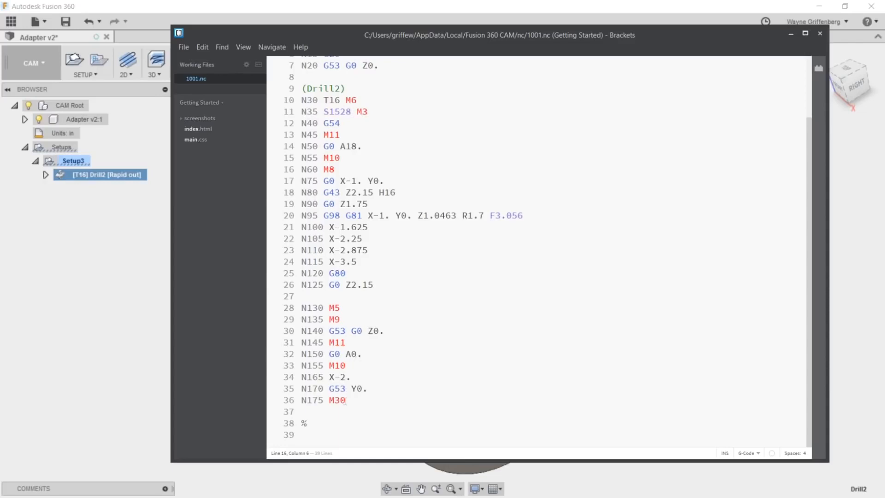
left_click_drag(547, 36, 517, 26)
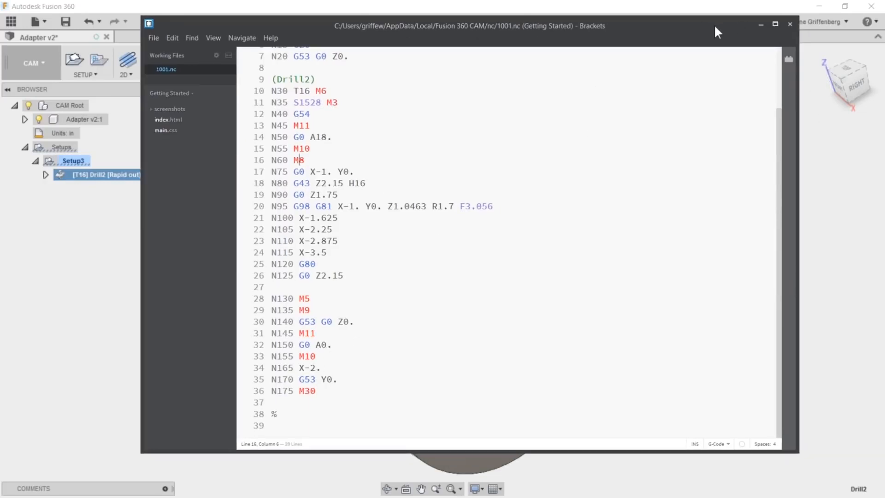
left_click_drag(715, 26, 729, 38)
scroll(432, 208, "up", 2)
left_click(775, 36)
- Copy the Drill2 operation and paste the duplicate into Setup3
middle_click_drag(530, 226, 96, 174, "shift")
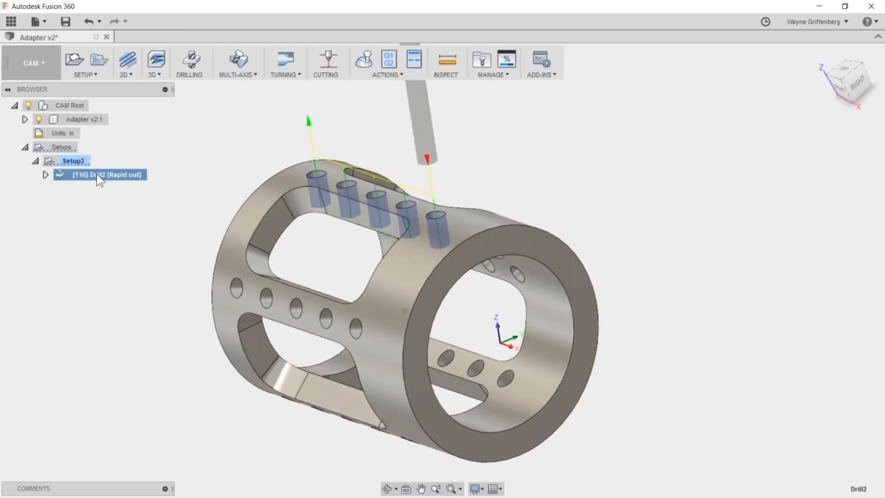
right_click(96, 174)
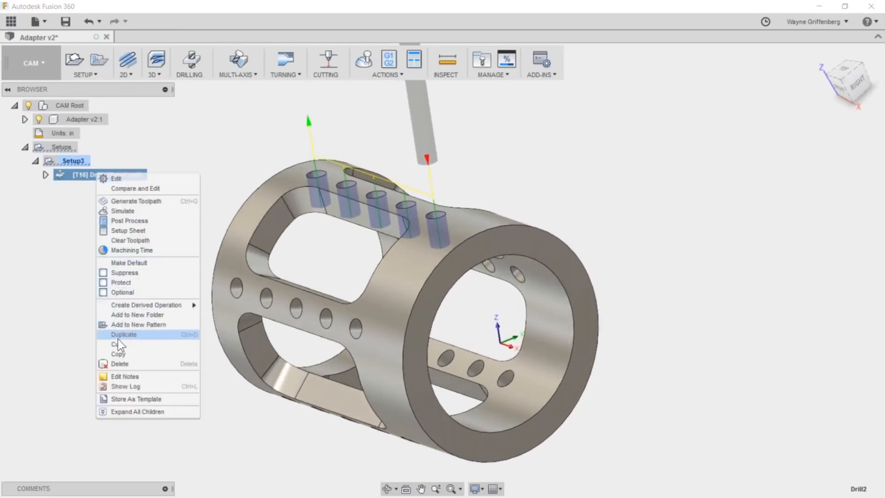
left_click(118, 354)
right_click(70, 161)
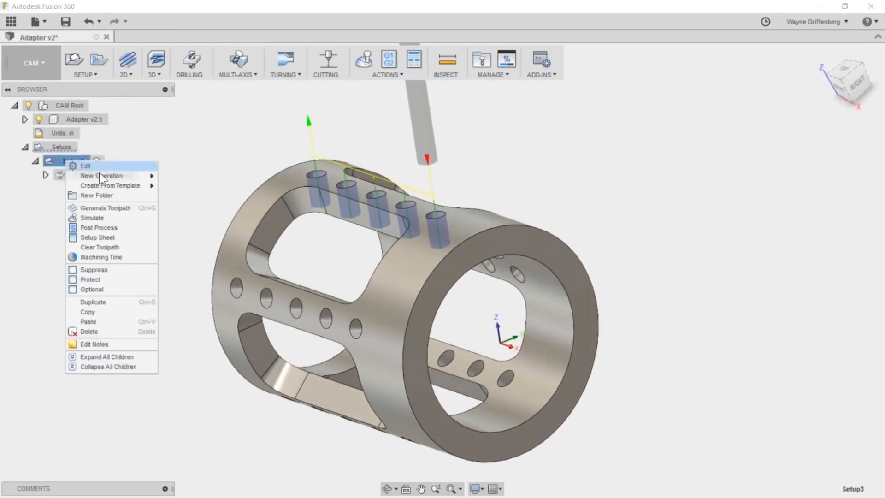
left_click(114, 318)
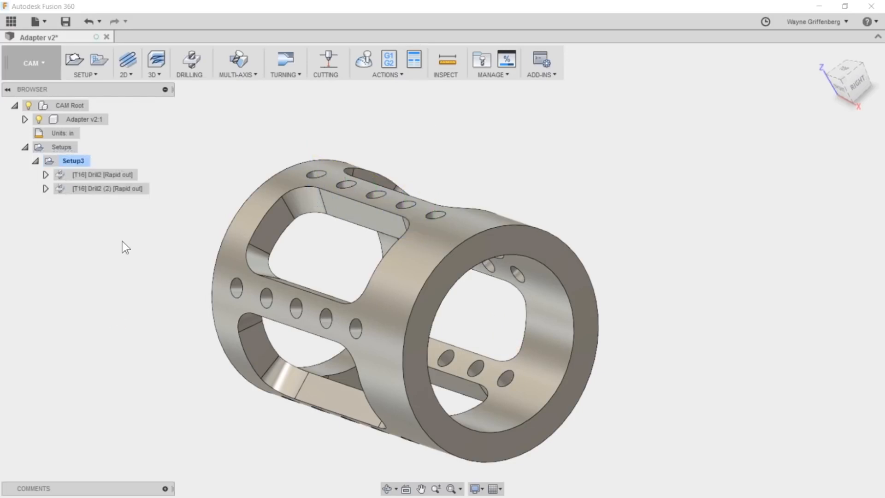
- Edit the pasted Drill2 (2) operation and replace its tool orientation Z axis with a hole face from the neighbouring row
left_click(118, 186)
left_click(117, 175)
left_click(118, 190)
right_click(107, 189)
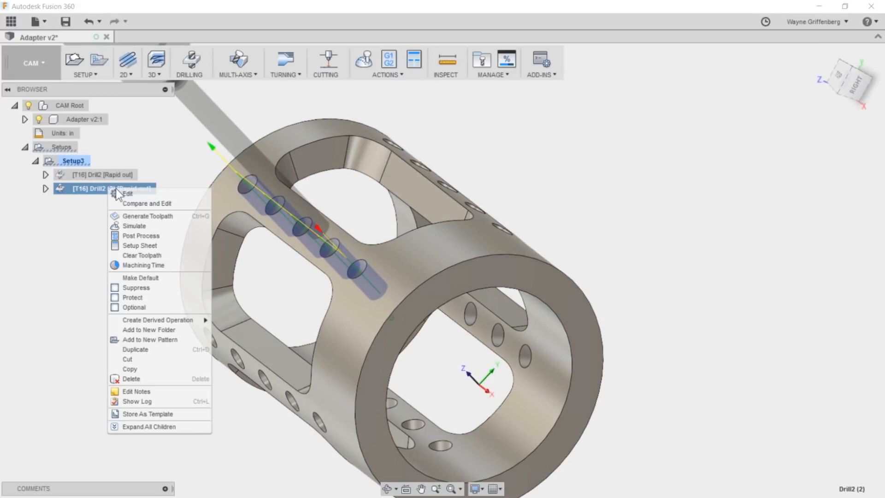
left_click(134, 193)
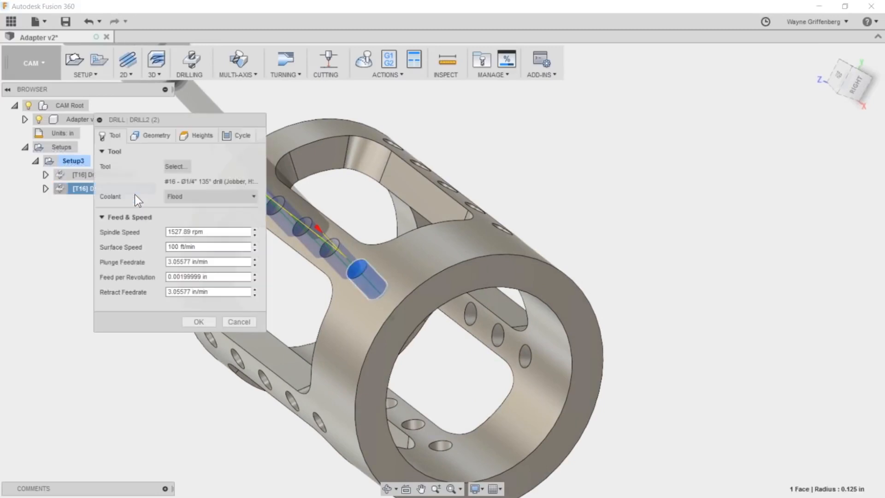
left_click(148, 135)
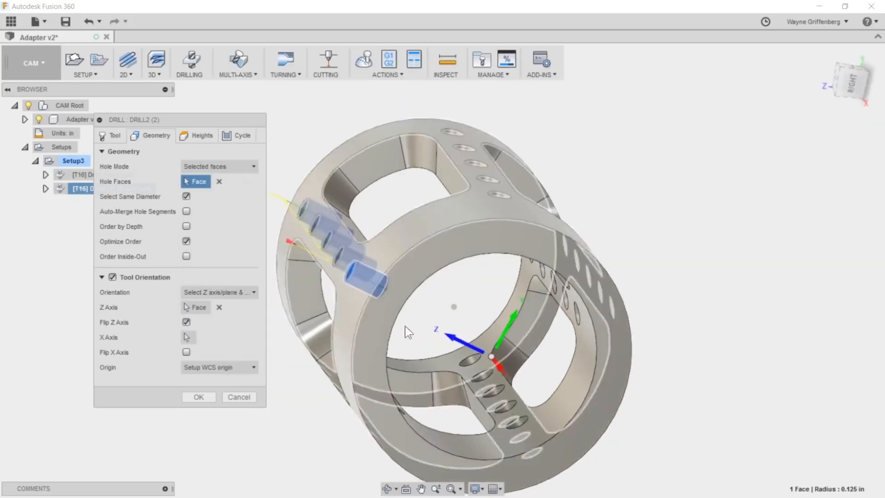
left_click(219, 308)
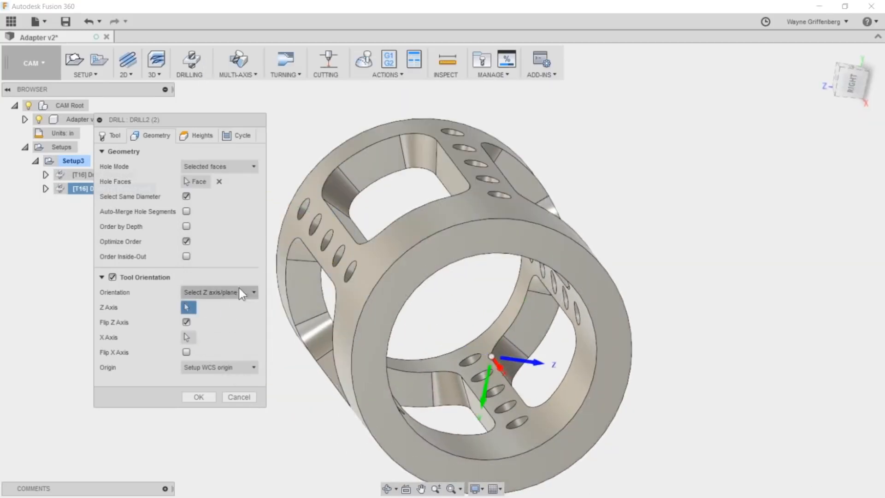
left_click(460, 190)
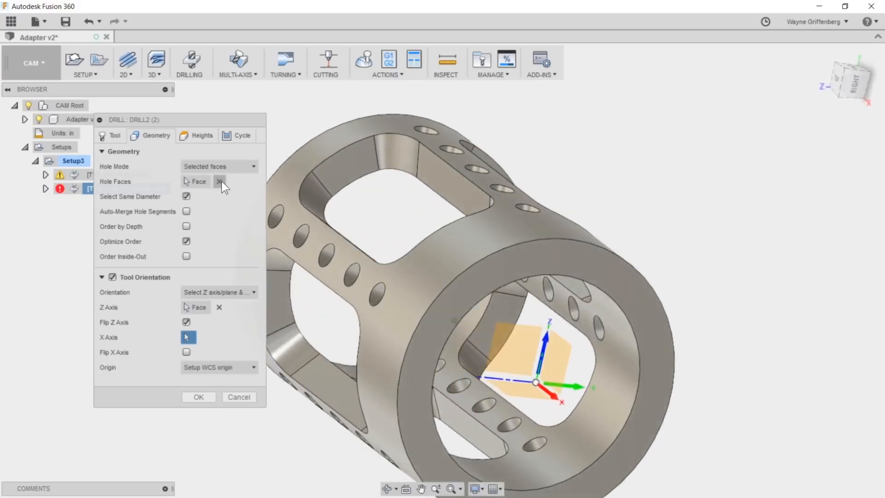
- Replace the hole faces of Drill2 (2) with the neighbouring row's hole nearest the solid ring, including same-diameter holes
left_click(220, 181)
left_click(219, 181)
middle_click_drag(452, 178, 383, 210, "shift")
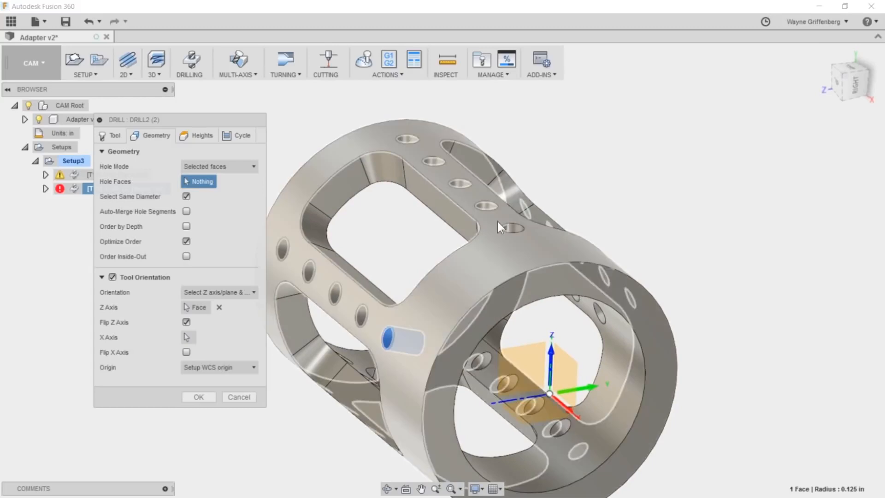
left_click(511, 230)
scroll(454, 220, "down", 1)
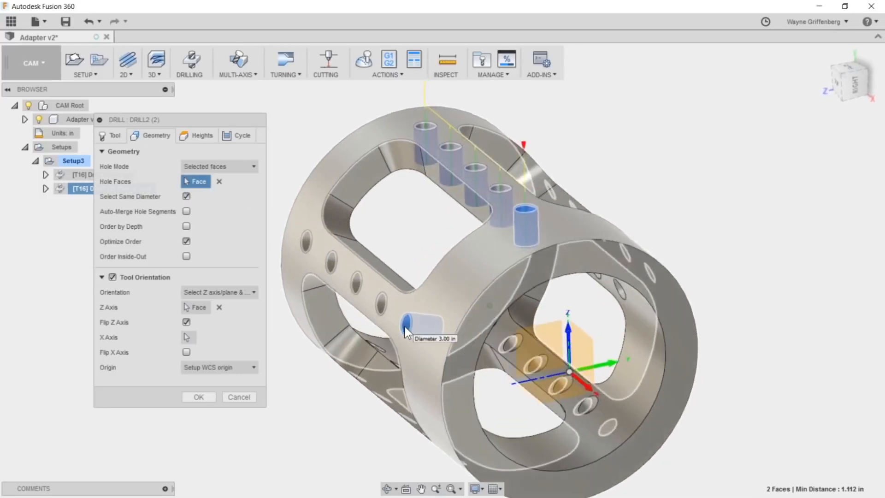
- Clear the Drill2 (2) hole faces, reselect the hole that defines the Z axis as the hole face, and accept the edited operation
left_click(218, 181)
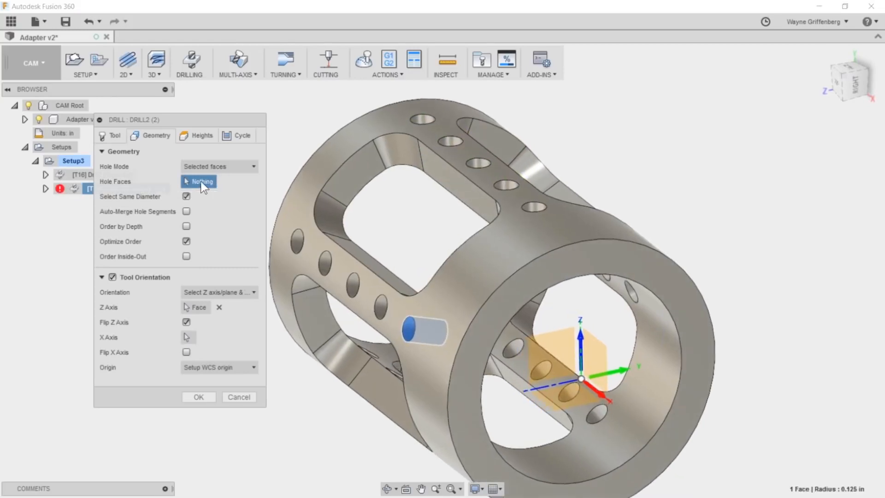
left_click(200, 305)
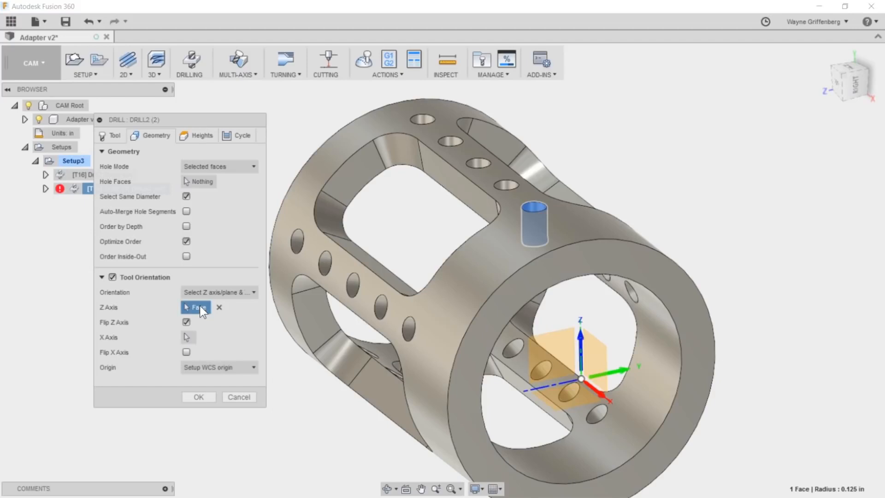
left_click(199, 182)
left_click(533, 208)
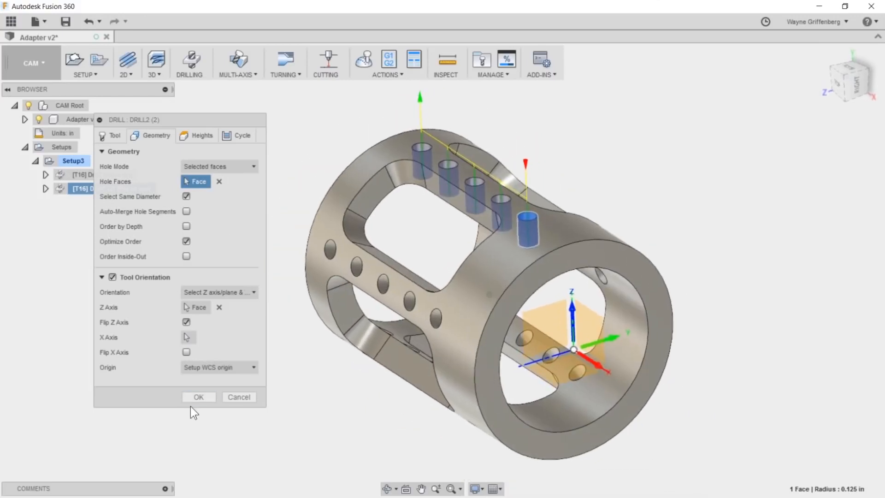
left_click(198, 397)
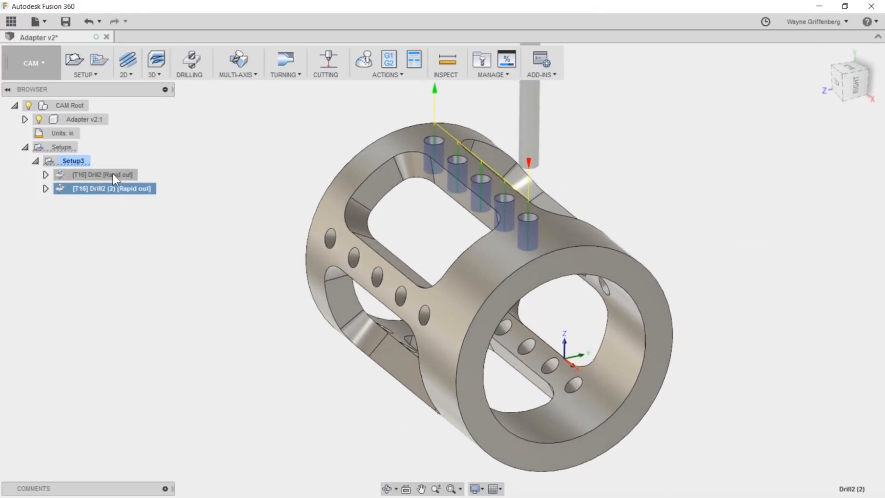
- Compare the tool orientation and drilled hole row of the Drill2 and Drill2 (2) operations
left_click(113, 175)
left_click(113, 188)
left_click(109, 173)
left_click(109, 189, "ctrl")
left_click(109, 188)
left_click(107, 174)
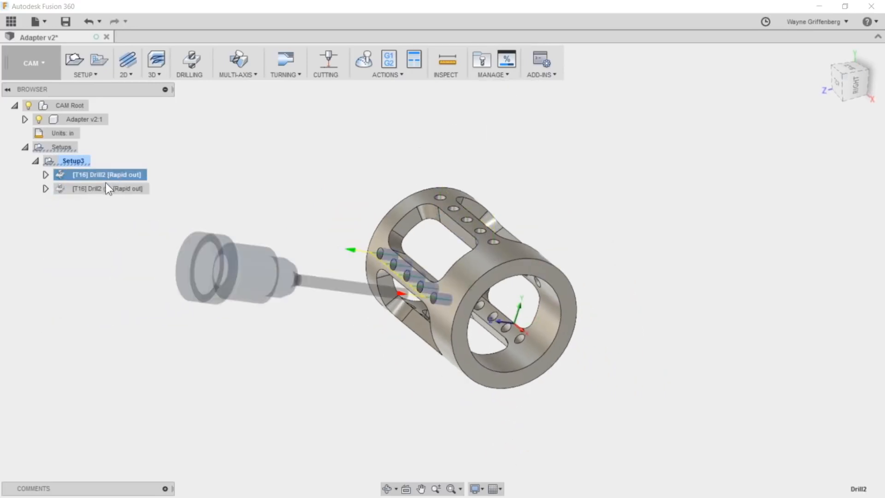
left_click(106, 187)
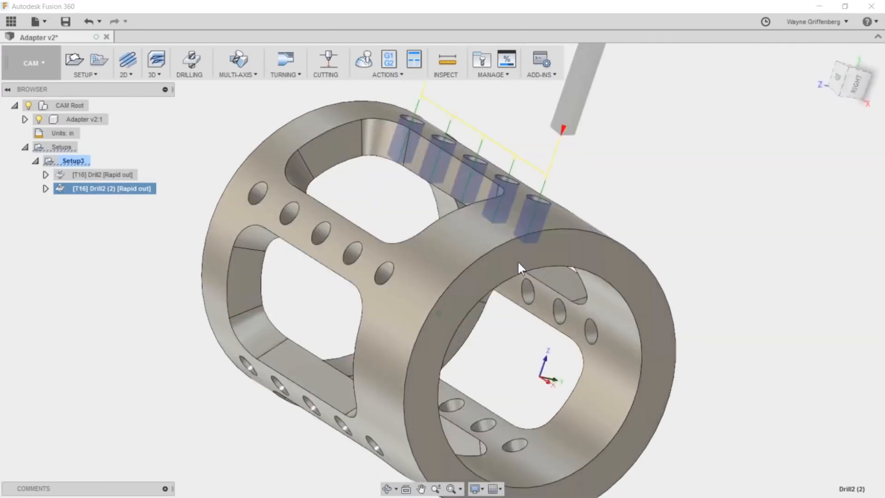
- Post process Setup3 with both drilling operations and save it as 1001.nc, replacing the existing file
left_click(71, 160)
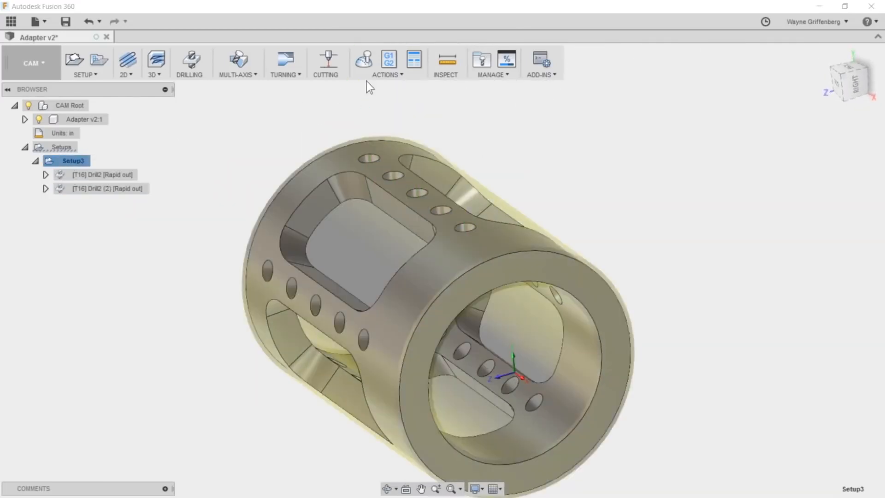
left_click(388, 59)
left_click(435, 353)
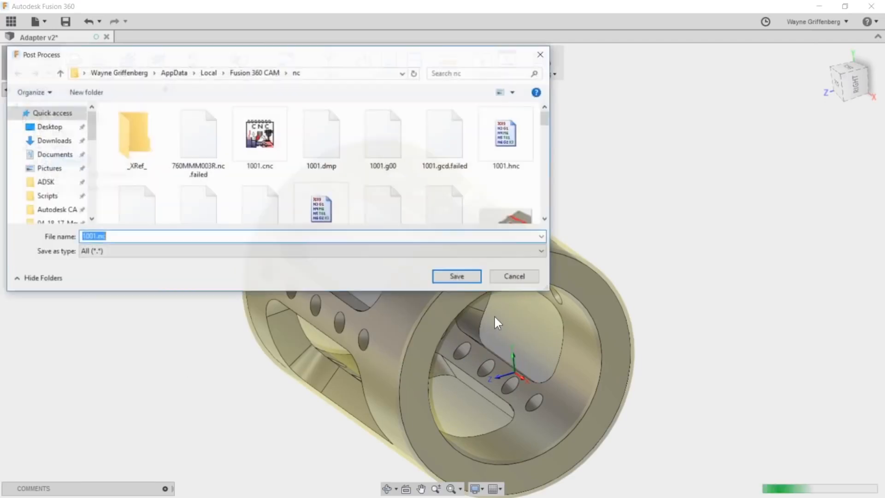
left_click(457, 276)
left_click(461, 255)
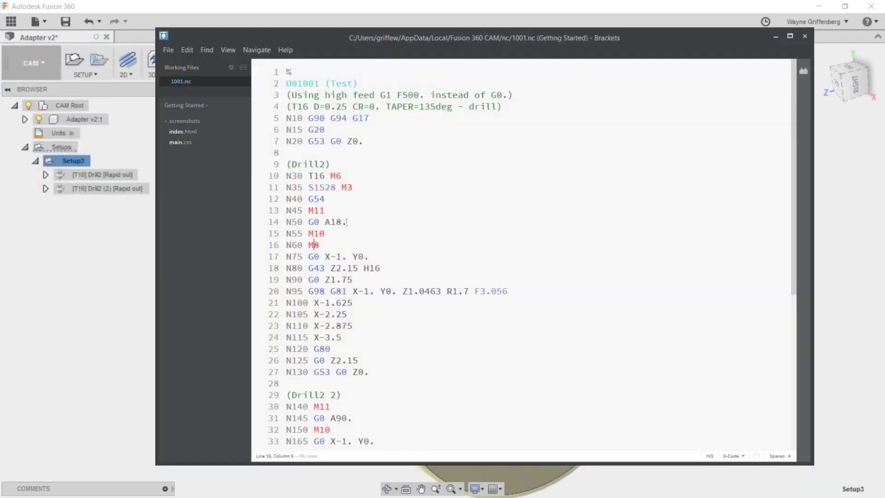
- Examine the A-axis rotation of each drilling operation and the program end in 1001.nc, and return to Fusion 360
double_click(333, 221)
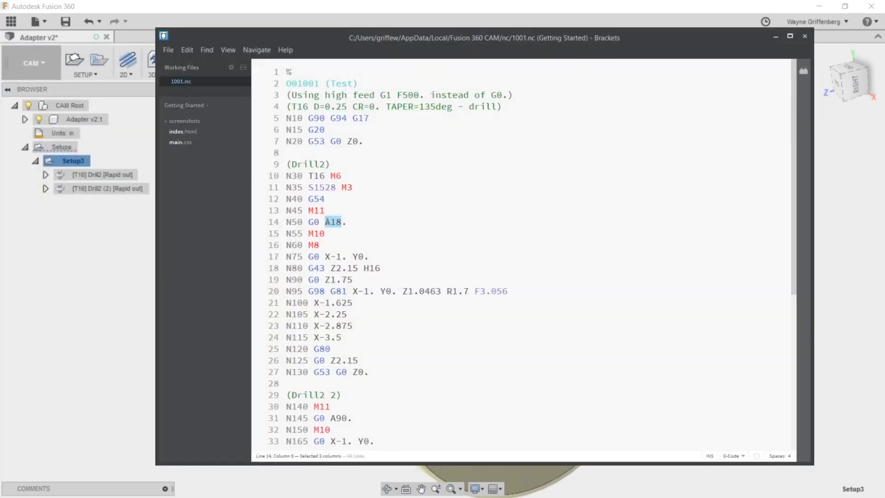
scroll(402, 277, "down", 5)
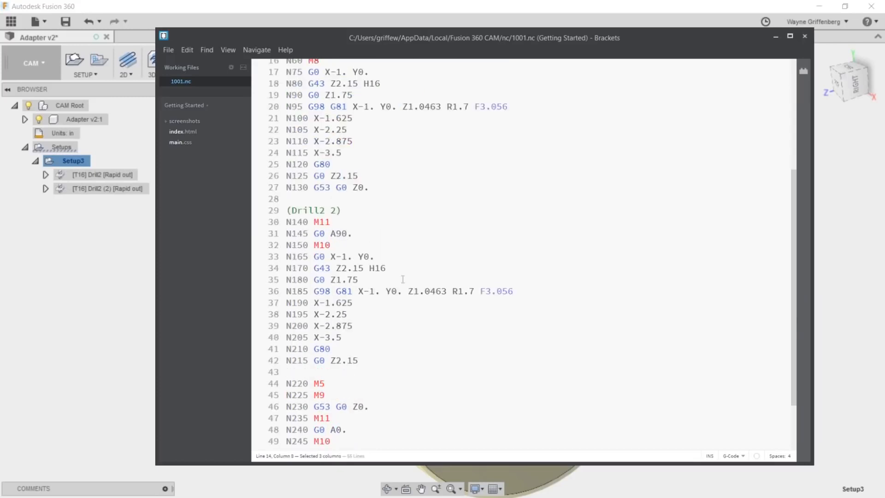
double_click(338, 233)
scroll(353, 366, "down", 2)
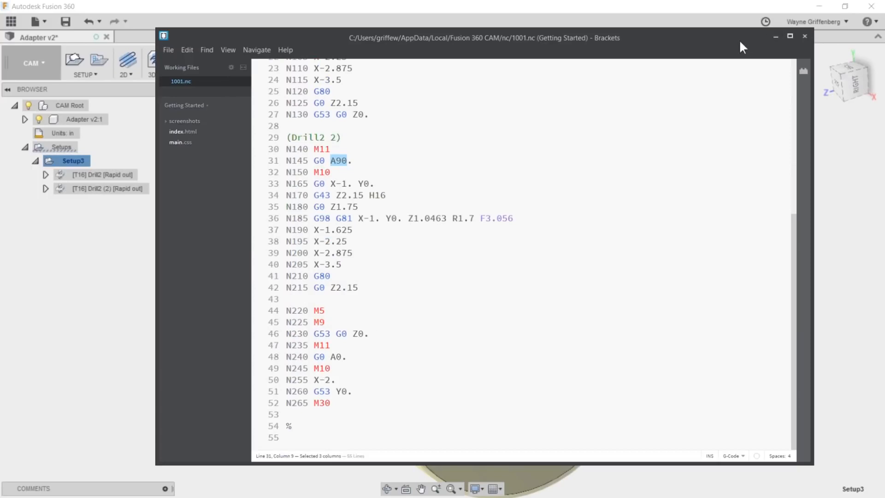
left_click(775, 36)
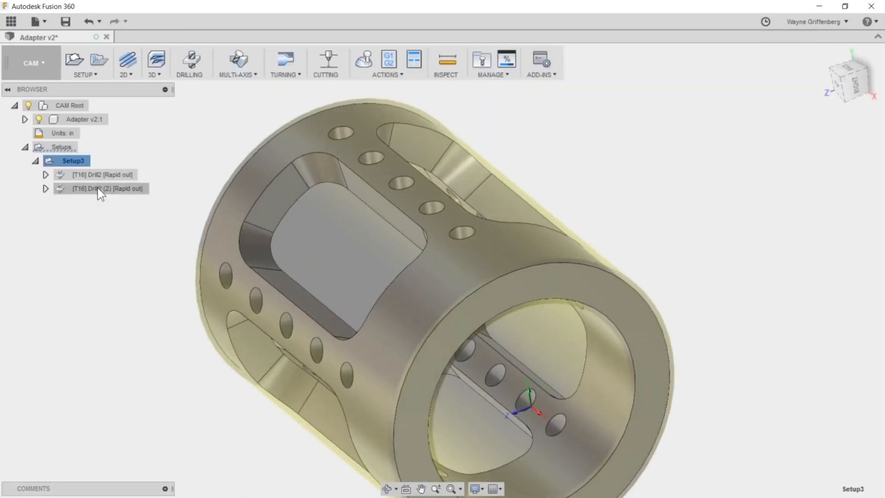
- Delete the Drill2 (2) operation from Setup3
middle_click_drag(465, 230, 448, 205, "shift")
scroll(281, 209, "down", 2)
scroll(142, 229, "up", 3)
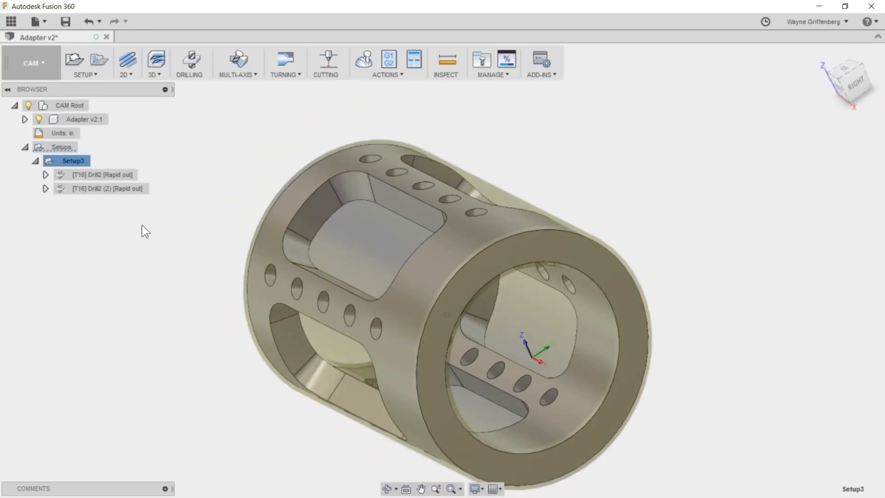
scroll(131, 224, "down", 4)
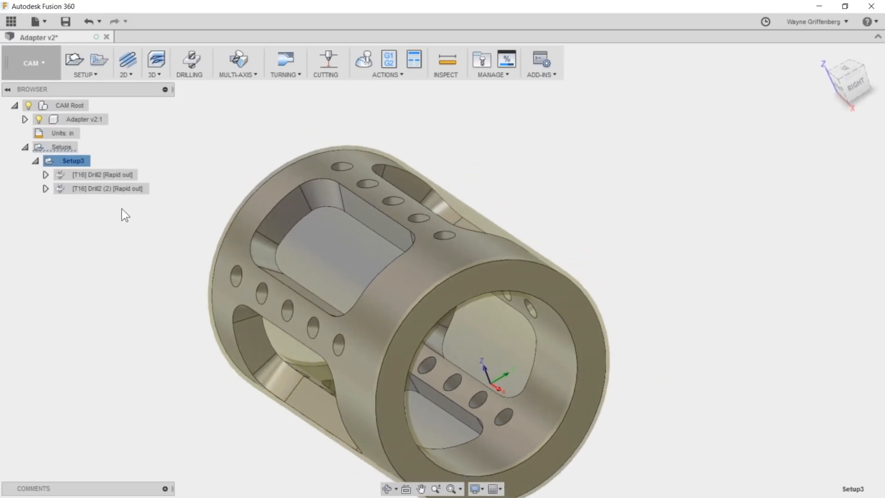
left_click(122, 209)
left_click(107, 189)
right_click(107, 189)
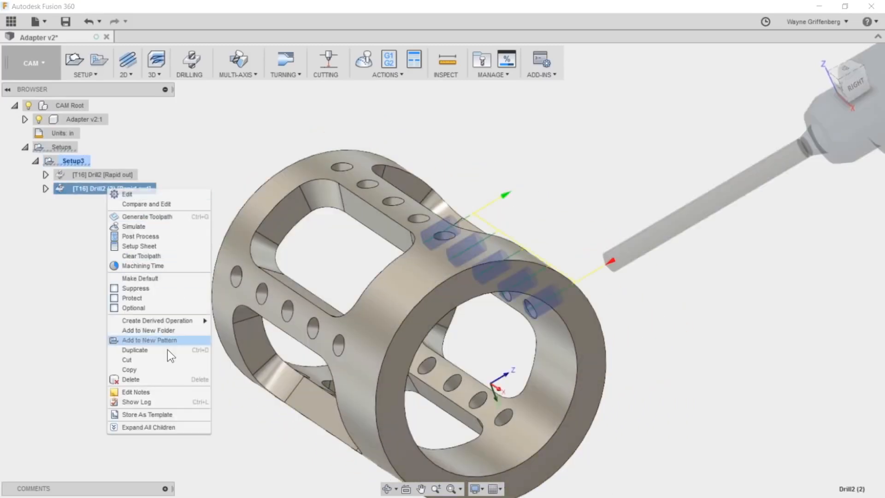
left_click(151, 379)
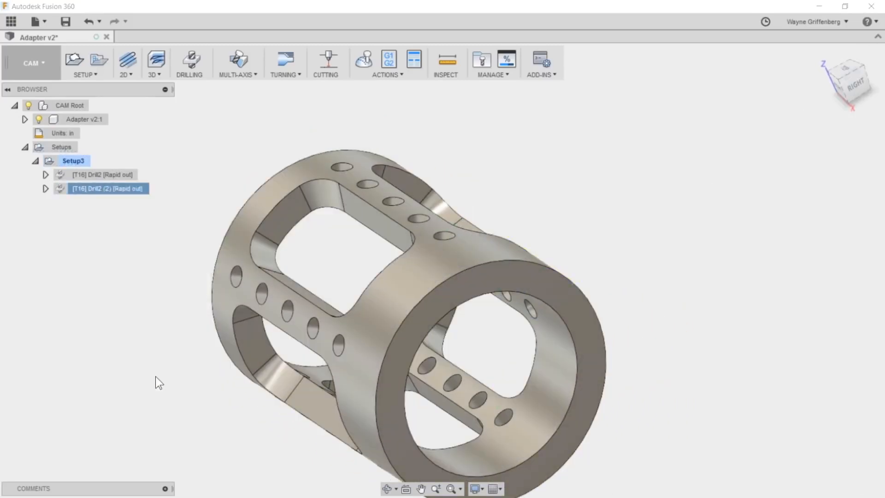
- Add the Drill2 operation to a new toolpath pattern and set the pattern type to Circular pattern
left_click(106, 177)
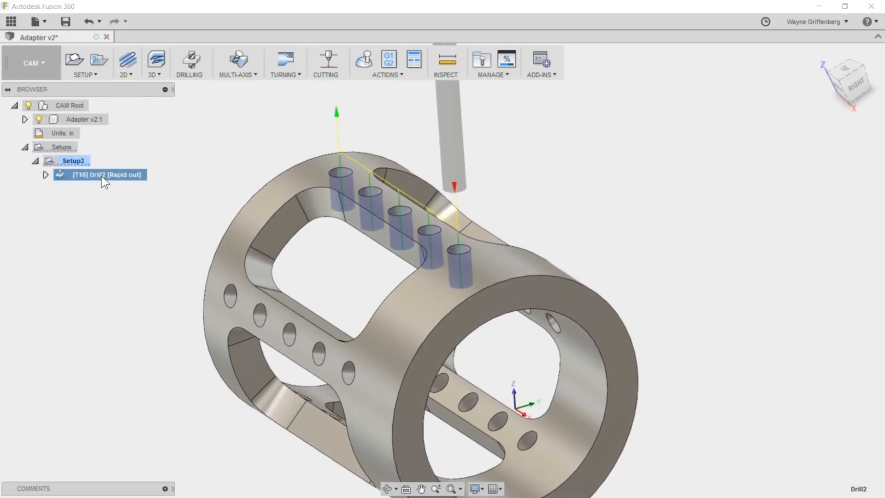
left_click(96, 59)
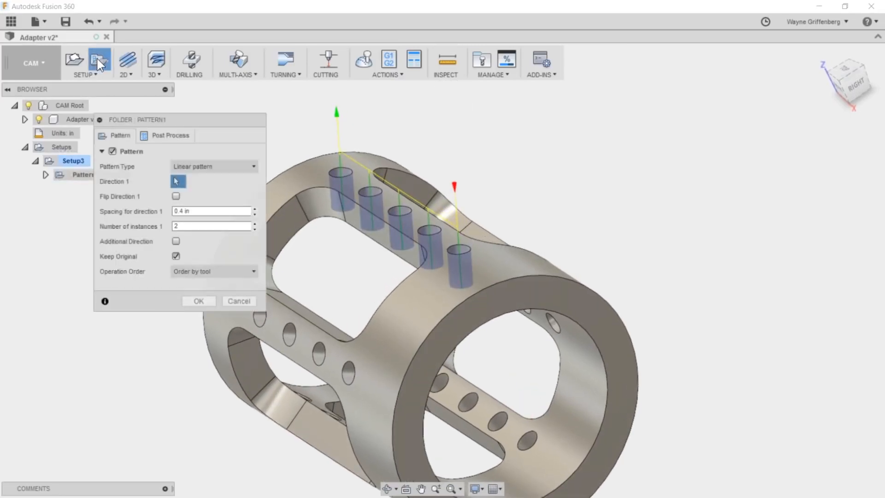
left_click(236, 165)
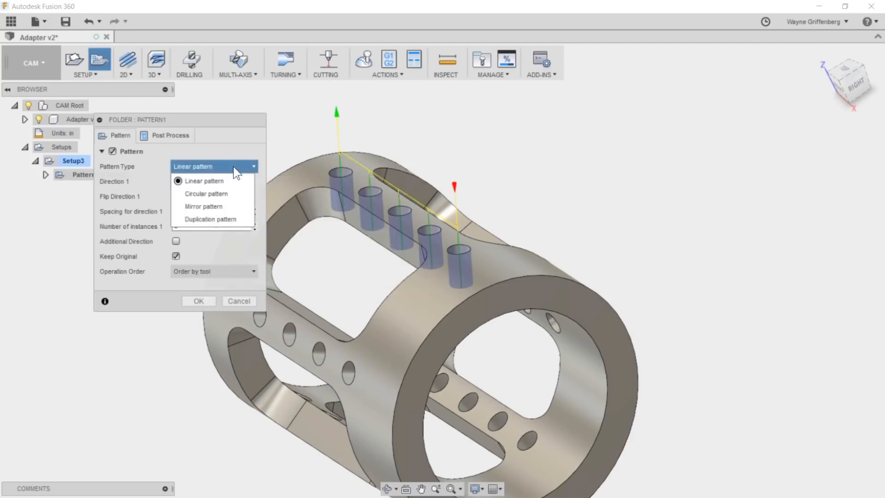
left_click(220, 193)
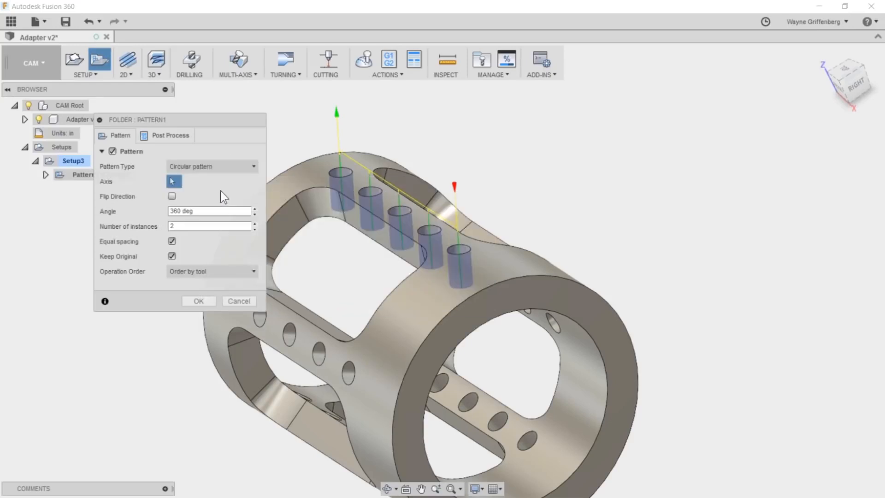
- Use the adapter's inner bore face as the pattern axis, set 5 instances, and accept the pattern
left_click(171, 180)
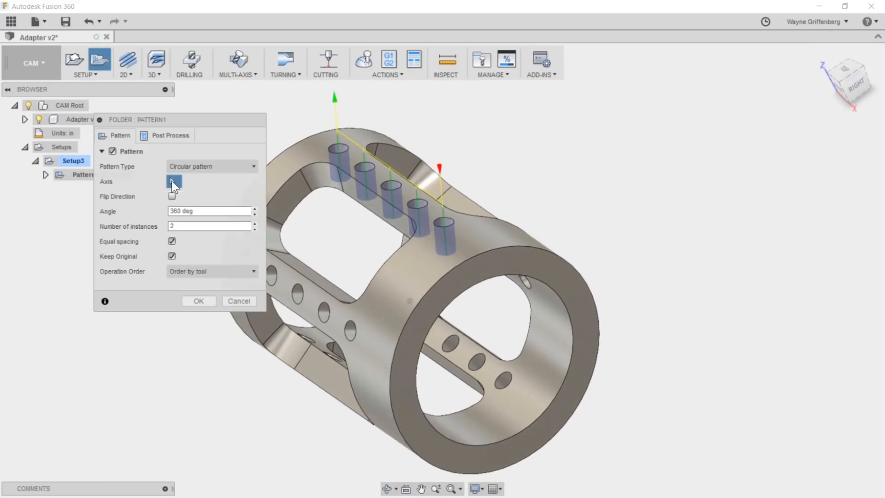
left_click(548, 364)
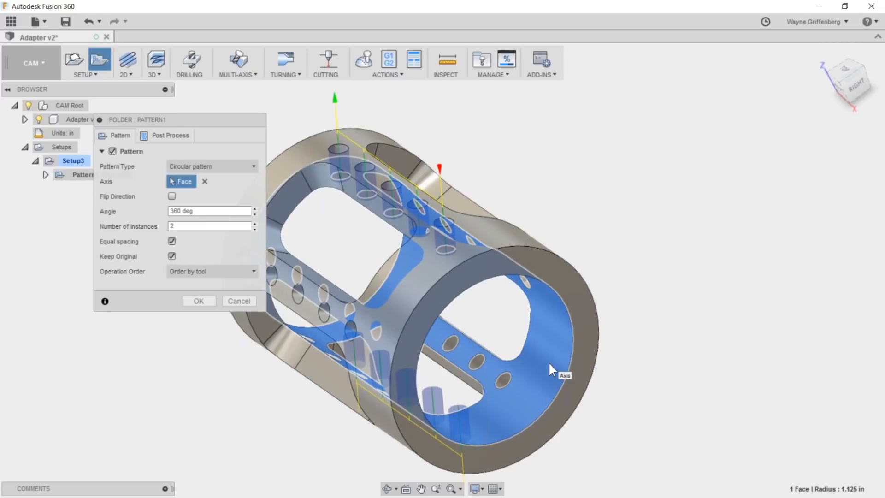
double_click(209, 226)
type("5")
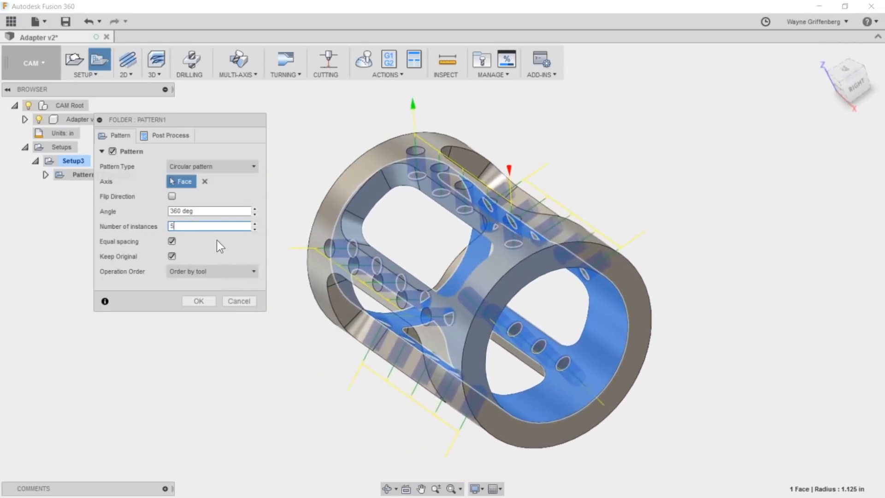
left_click(203, 300)
double_click(113, 178)
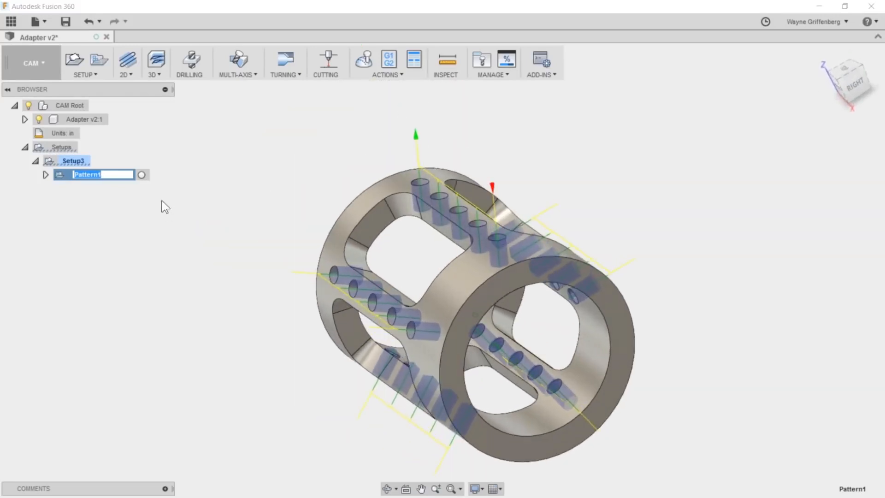
left_click(152, 201)
- Post process Setup3 with the circular pattern and save it as 1001.nc, replacing the existing file
left_click(70, 161)
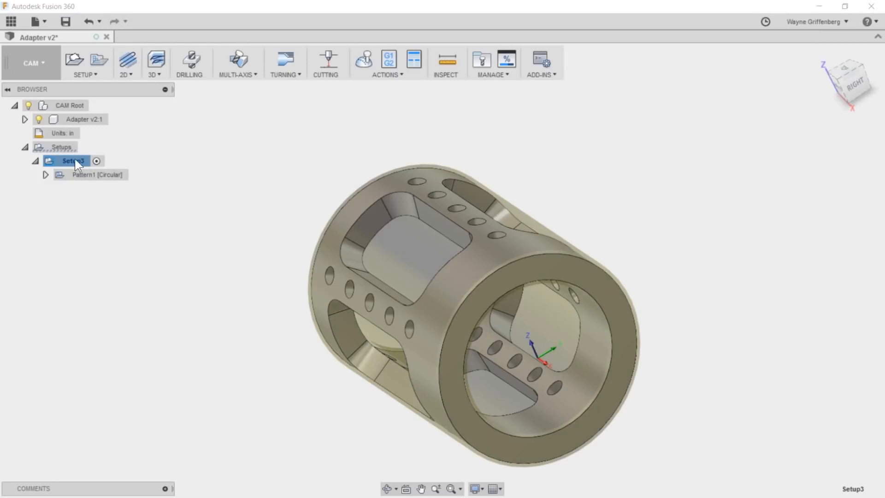
left_click(389, 61)
left_click(433, 353)
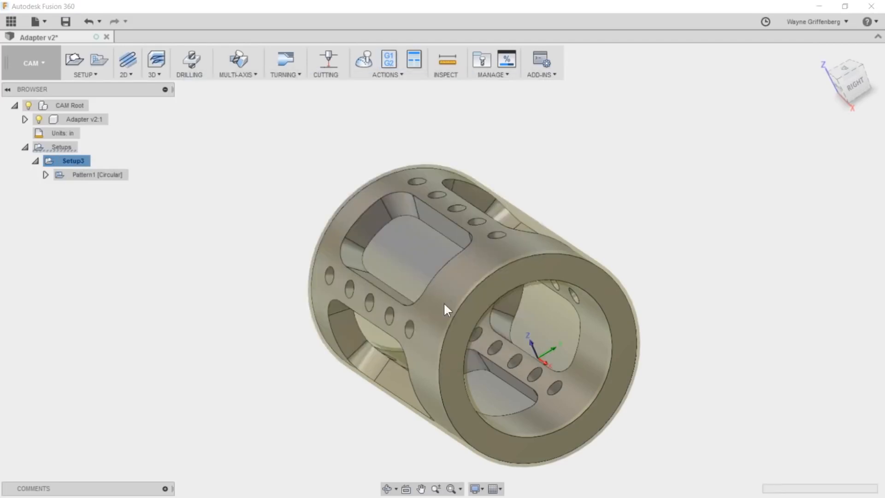
left_click(458, 276)
left_click(467, 255)
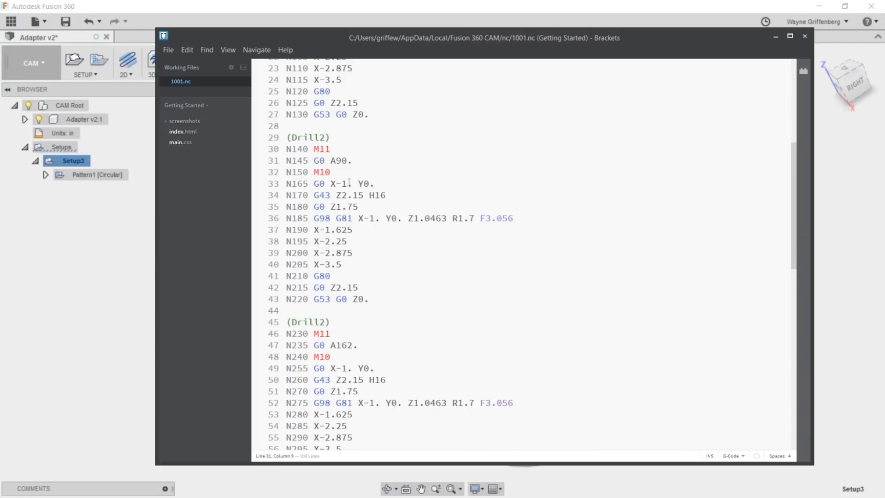
- Search 1001.nc for the letter A from the first A-axis move and close the search
left_click_drag(330, 161, 335, 161)
scroll(350, 232, "up", 7)
left_click_drag(336, 222, 325, 222)
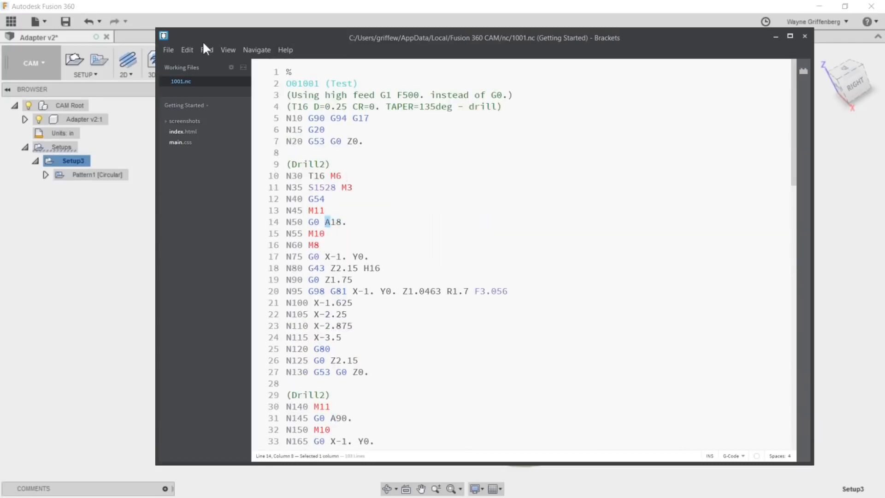
left_click(206, 54)
left_click(129, 64)
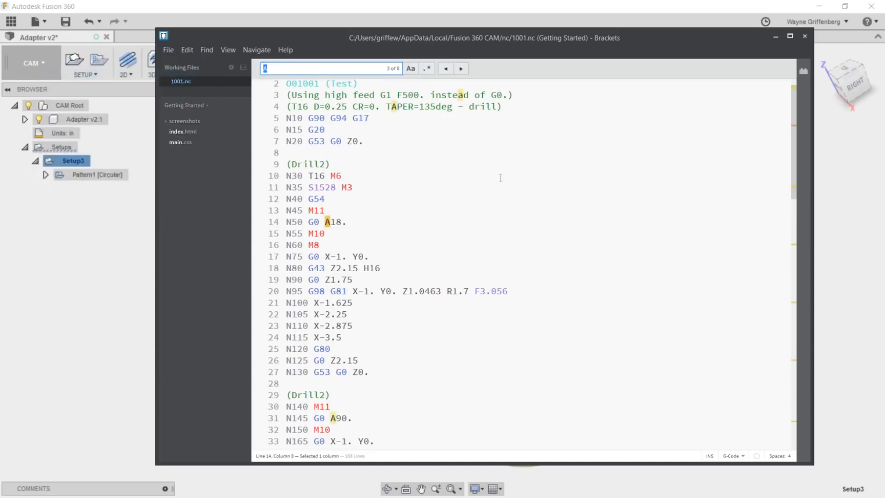
left_click(373, 234)
- Review the A-axis rotation before each patterned Drill2 block through to the program end in 1001.nc
scroll(372, 235, "down", 8)
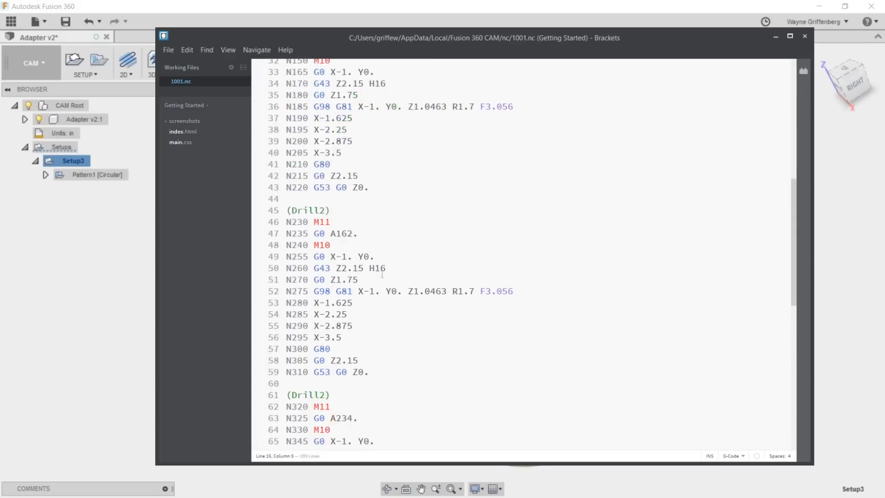
scroll(364, 215, "up", 4)
scroll(348, 233, "down", 4)
scroll(349, 235, "down", 4)
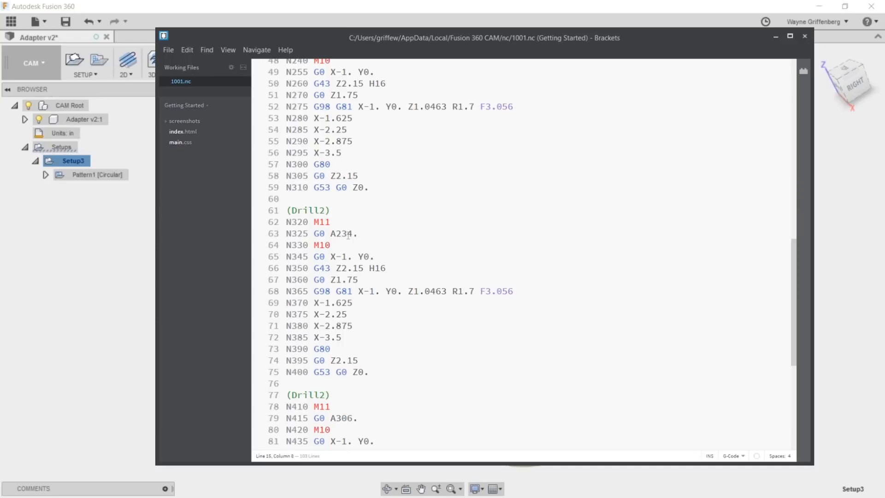
scroll(349, 234, "down", 4)
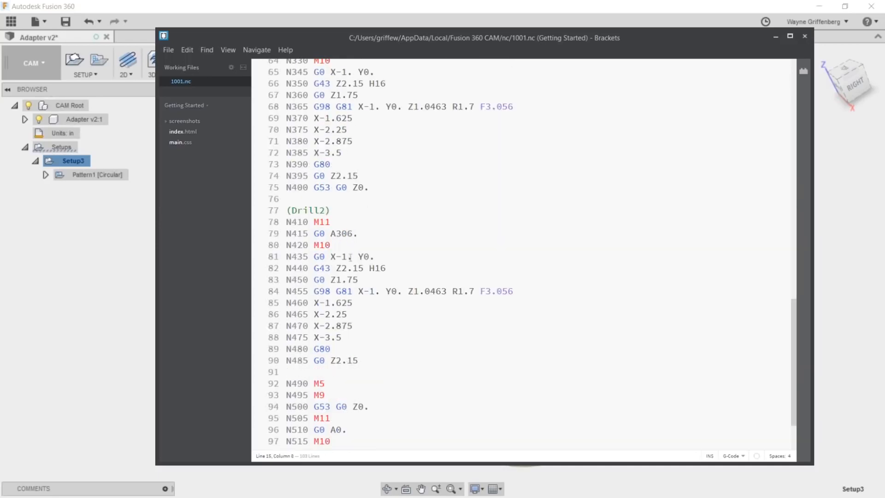
scroll(357, 345, "down", 2)
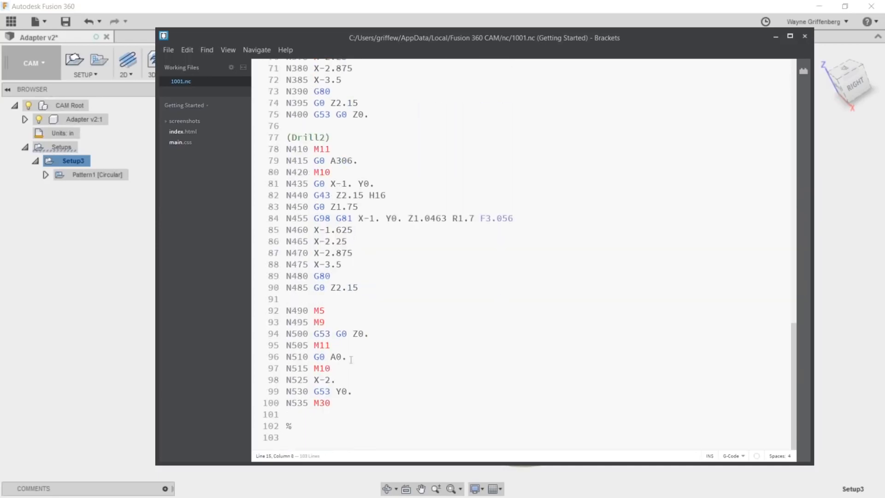
scroll(375, 373, "up", 20)
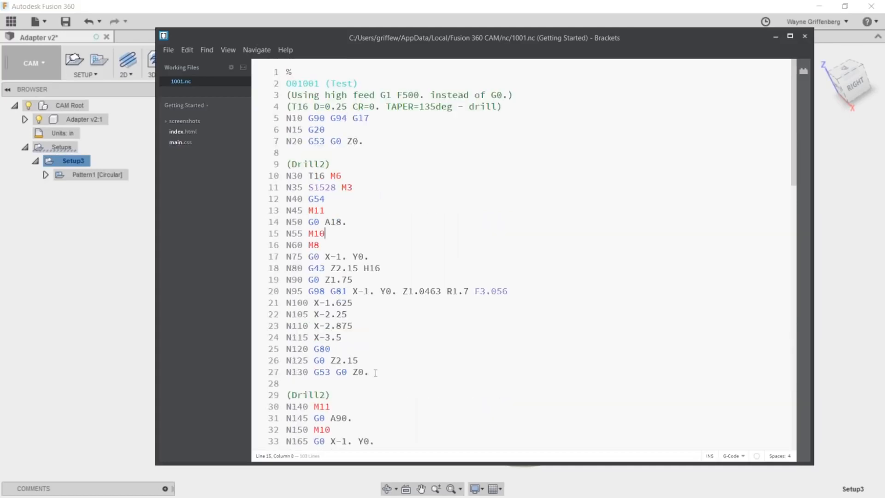
- Look through the Drill2 blocks in 1001.nc to the program end once more, and minimize the Brackets editor
scroll(376, 373, "down", 20)
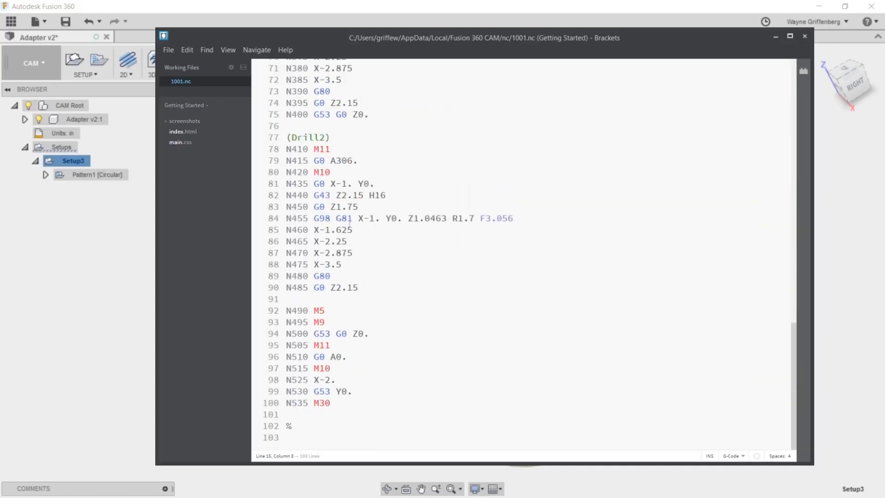
scroll(366, 193, "up", 10)
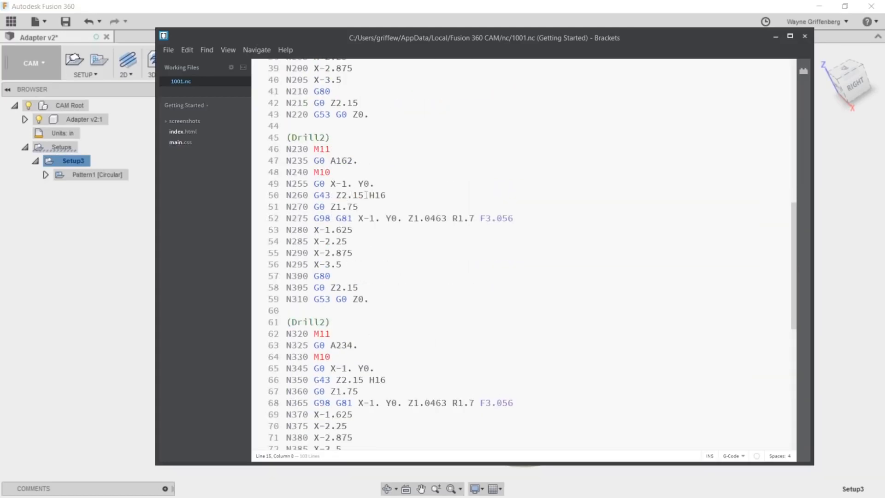
left_click(774, 34)
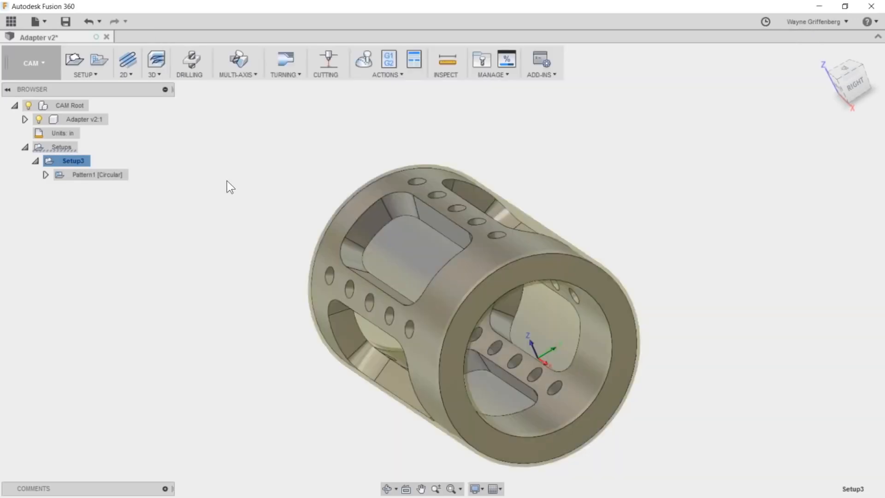
- Examine the toolpaths of the circular drilling pattern, and inspect the adapter's rounded window pockets up close
left_click(85, 174)
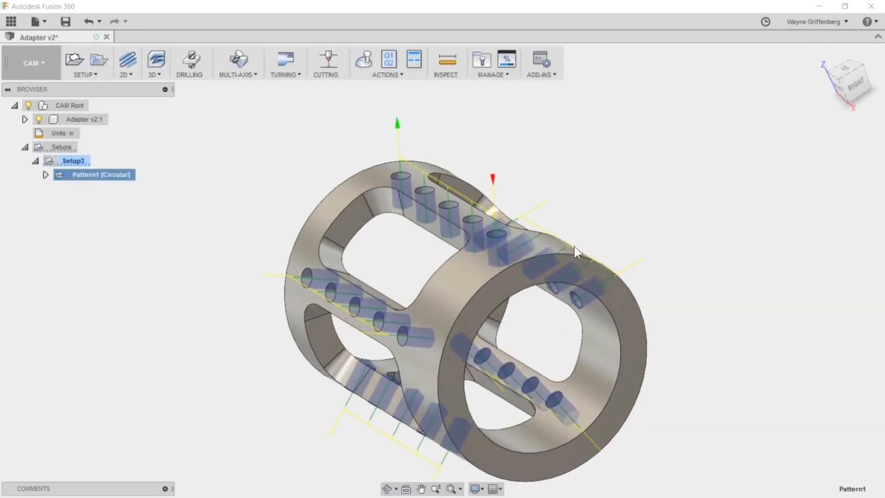
left_click(226, 173)
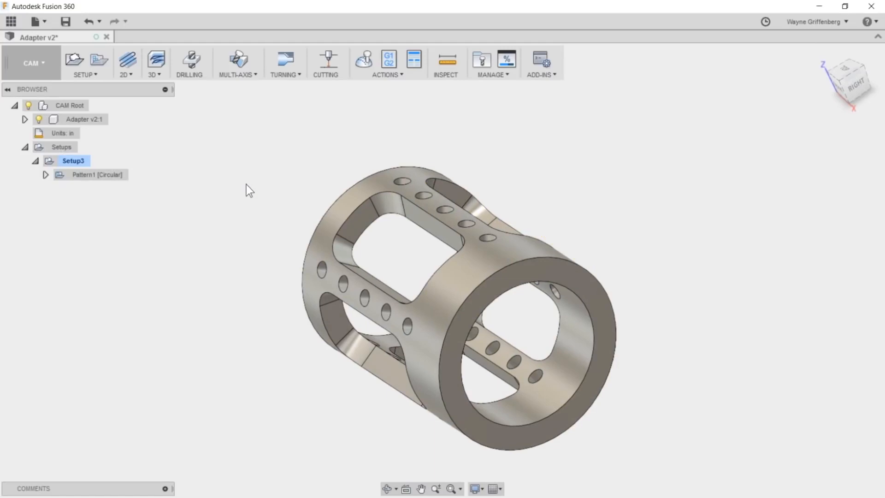
scroll(247, 186, "up", 1)
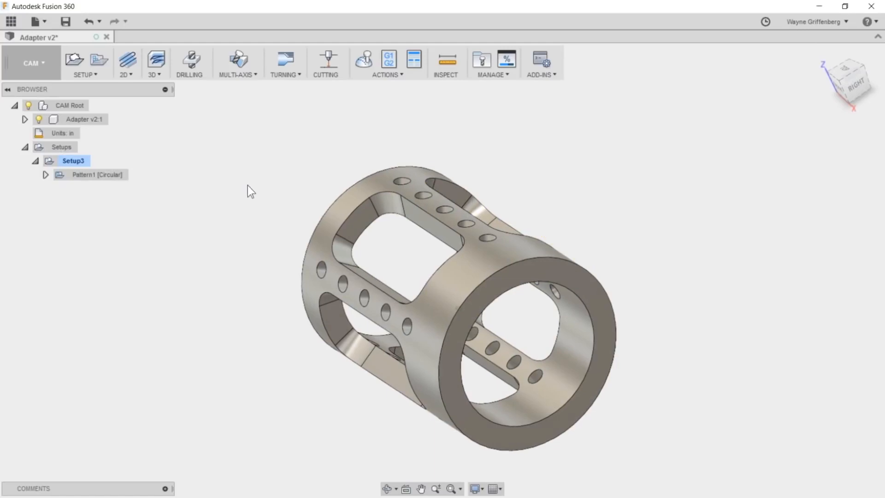
scroll(241, 185, "up", 1)
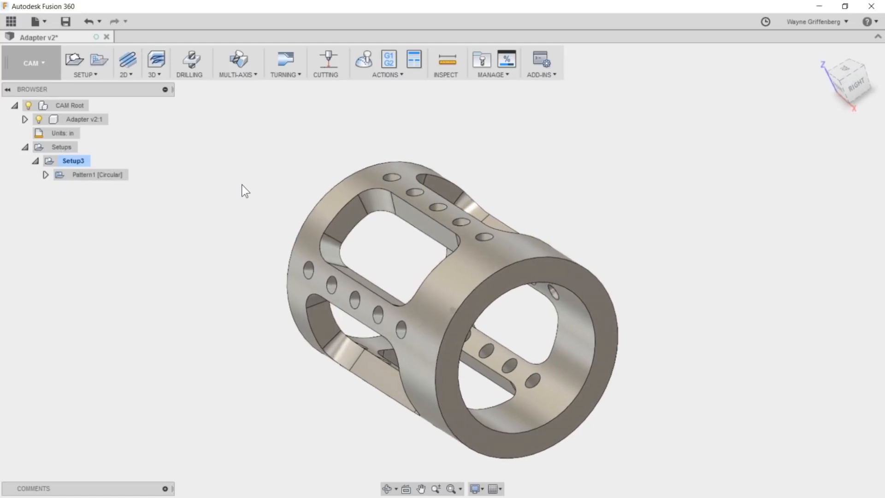
scroll(241, 184, "up", 4)
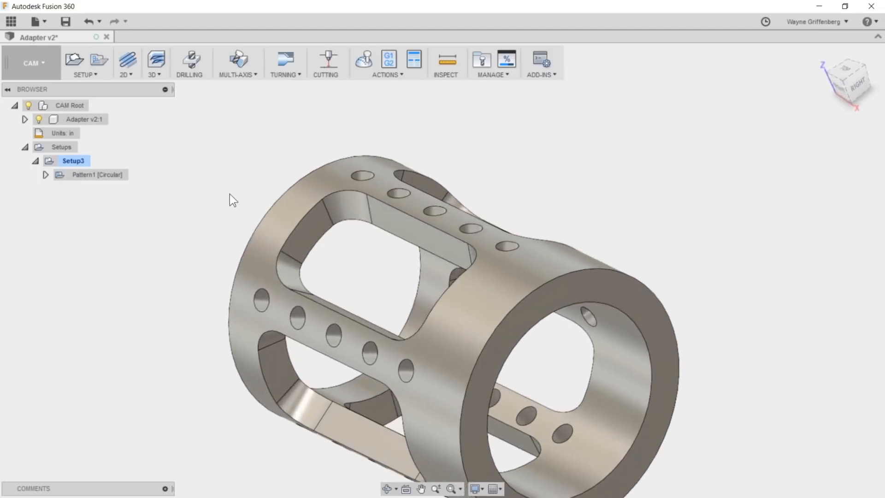
middle_click_drag(323, 211, 338, 218)
scroll(440, 256, "up", 1)
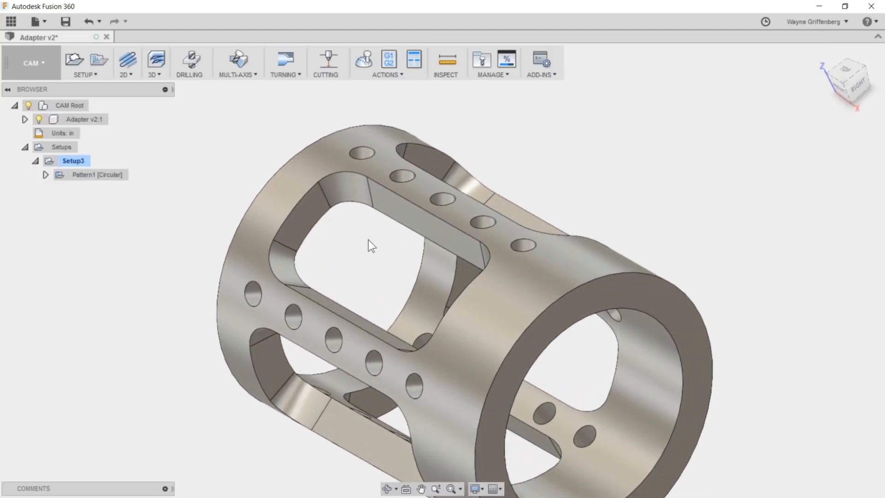
scroll(604, 200, "up", 1)
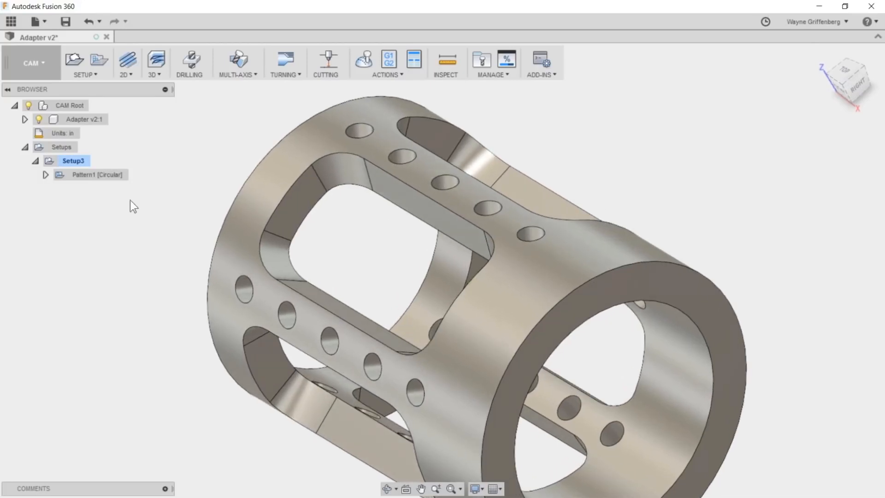
scroll(395, 211, "down", 1)
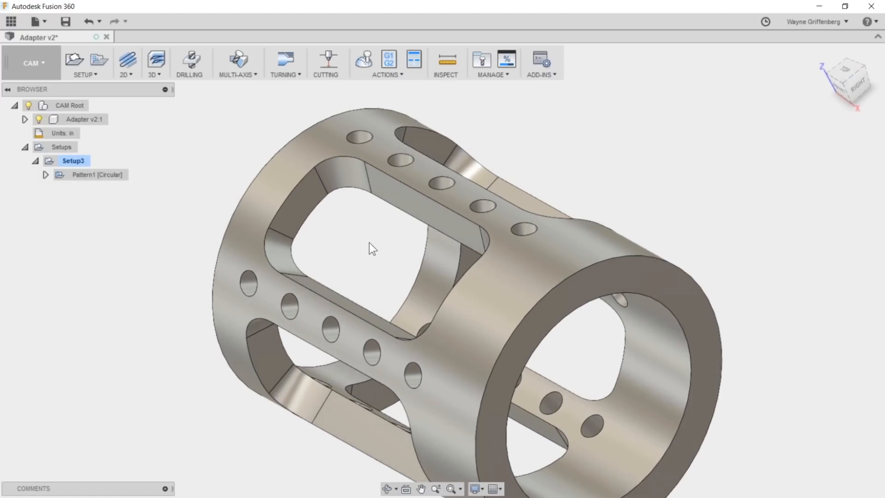
scroll(388, 217, "up", 1)
scroll(389, 217, "down", 2)
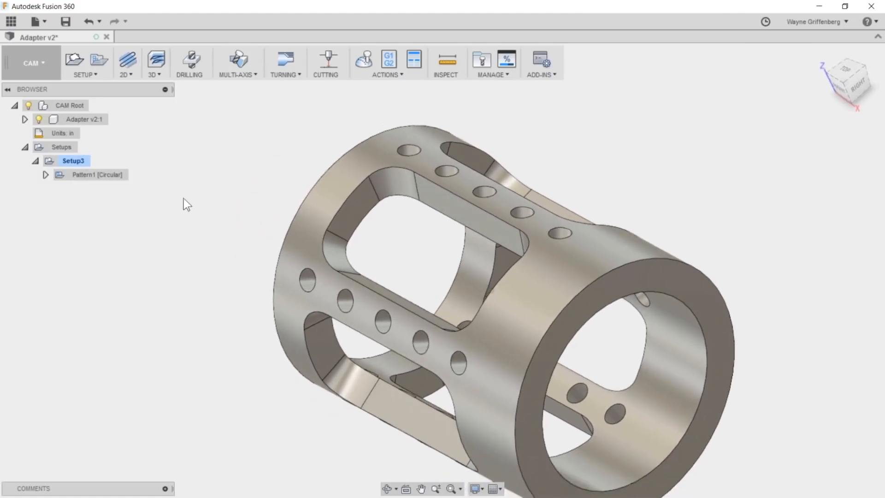
- Start a 2D Adaptive Clearing toolpath in Setup3 and remove the 0.25 in dimension filter from its tool selection
left_click(126, 75)
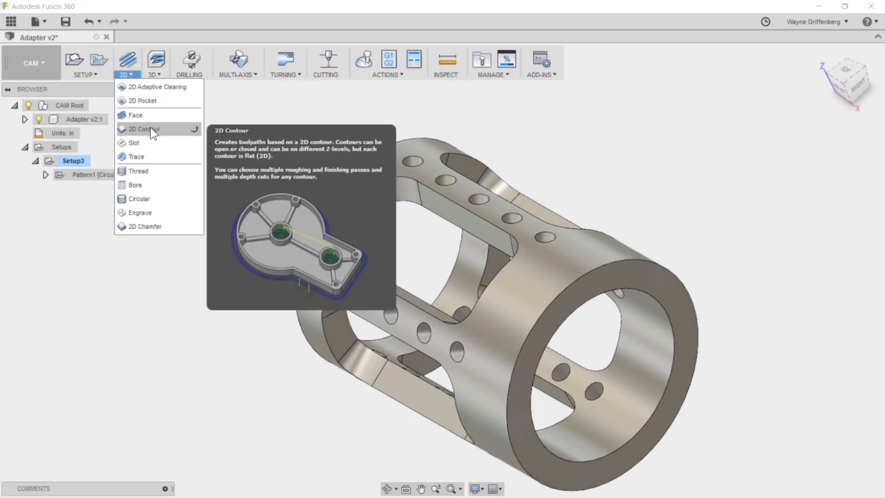
left_click(168, 86)
left_click_drag(185, 121, 274, 117)
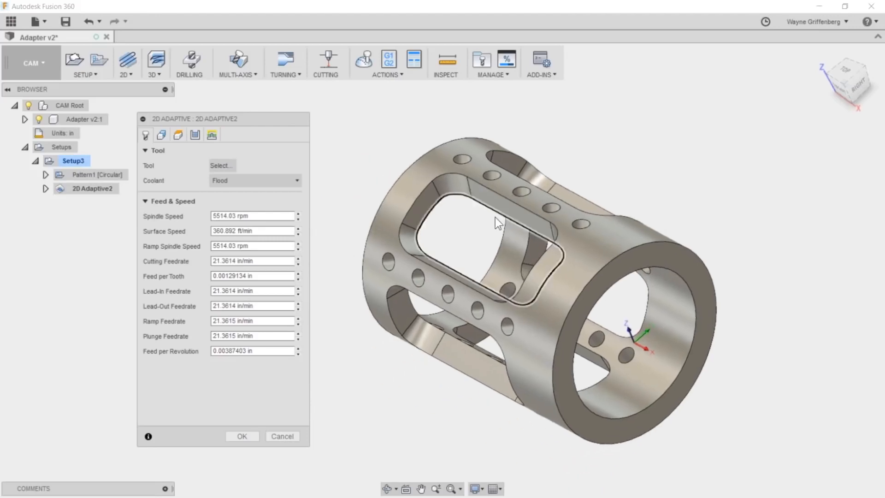
left_click_drag(255, 120, 266, 120)
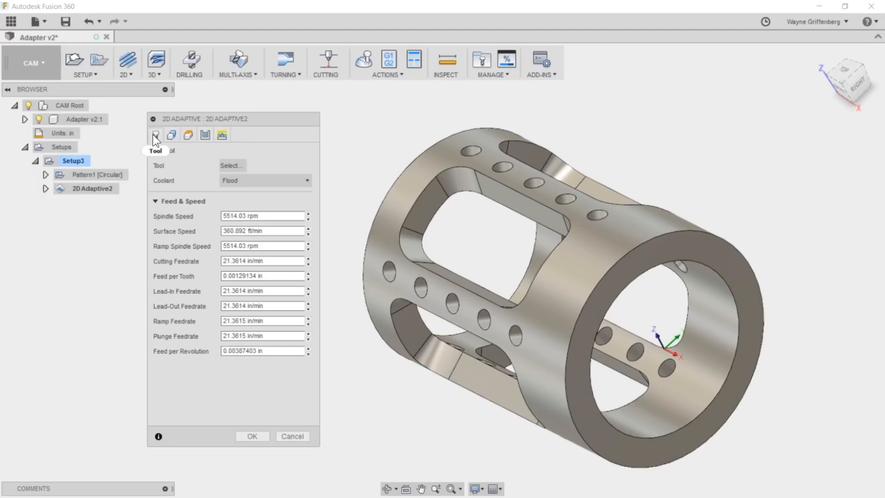
left_click(227, 164)
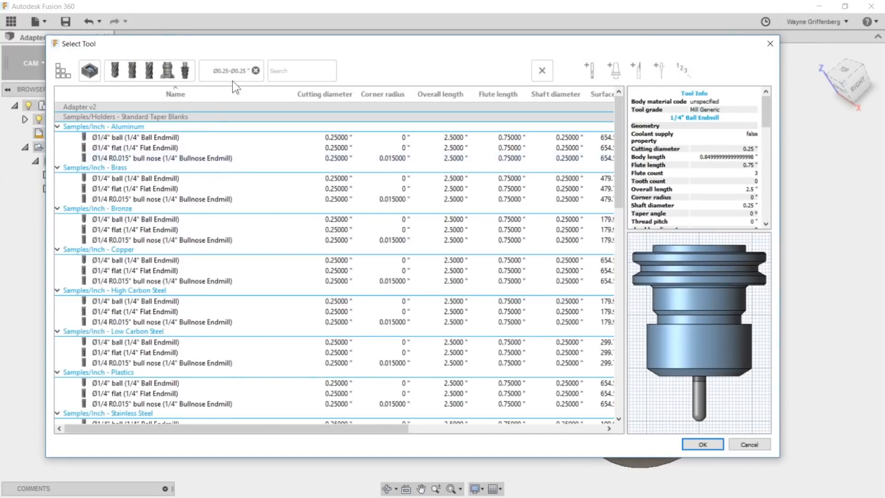
left_click(255, 71)
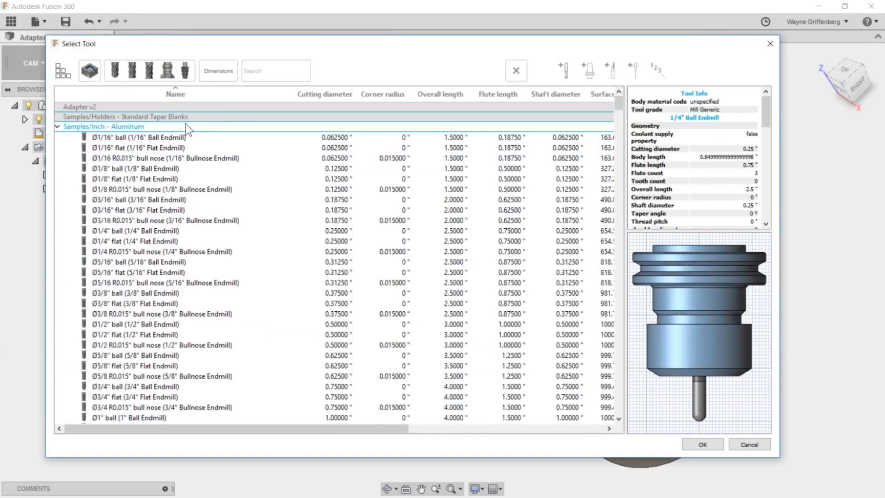
- Filter the tool library to flat endmills and choose the Ø1/4" flat endmill from Samples/Inch - Aluminum
left_click(172, 142)
left_click(147, 133)
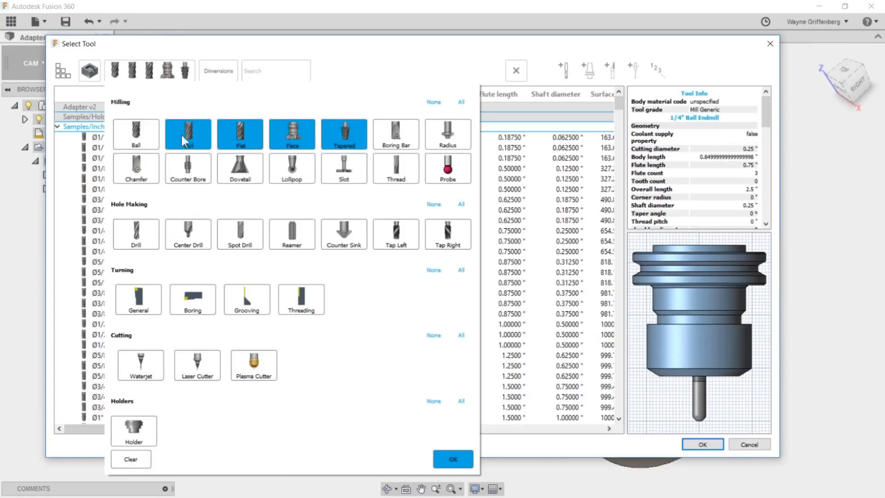
left_click(454, 458)
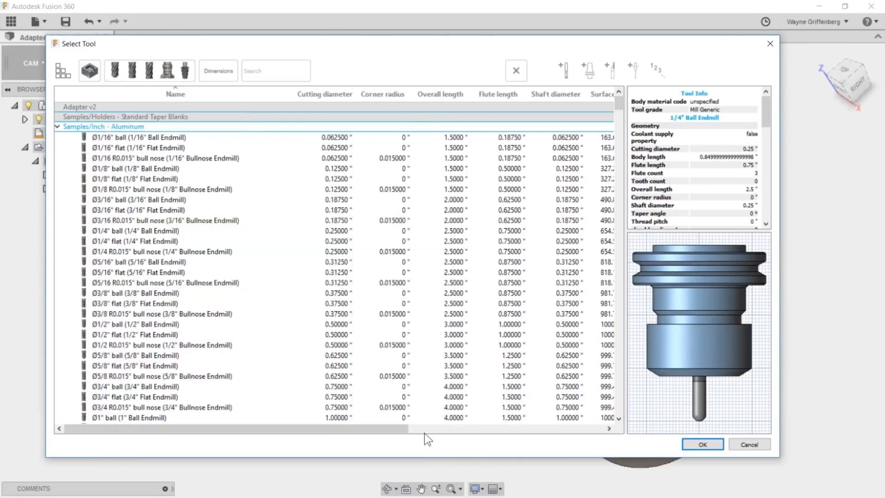
left_click(128, 169)
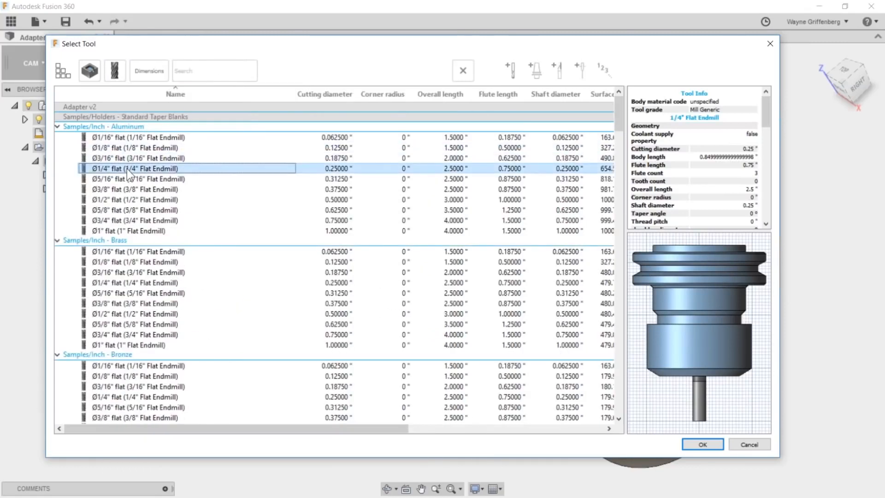
left_click(686, 443)
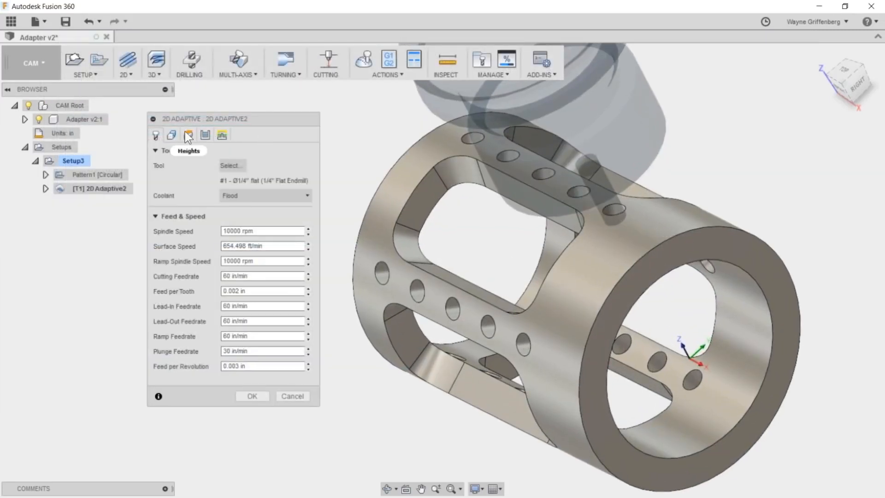
- Select the inner edge loop of the adapter's upper window as the pocket geometry
left_click(171, 134)
left_click_drag(272, 123, 221, 131)
scroll(527, 203, "up", 4)
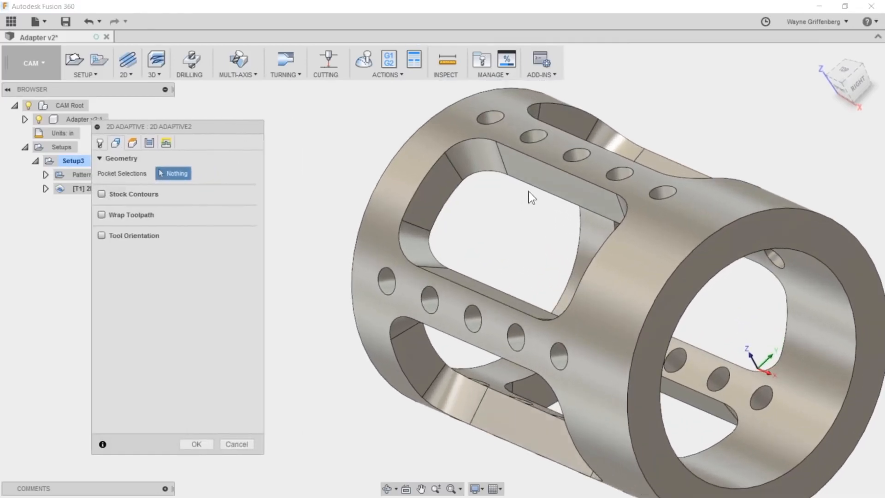
left_click(528, 187)
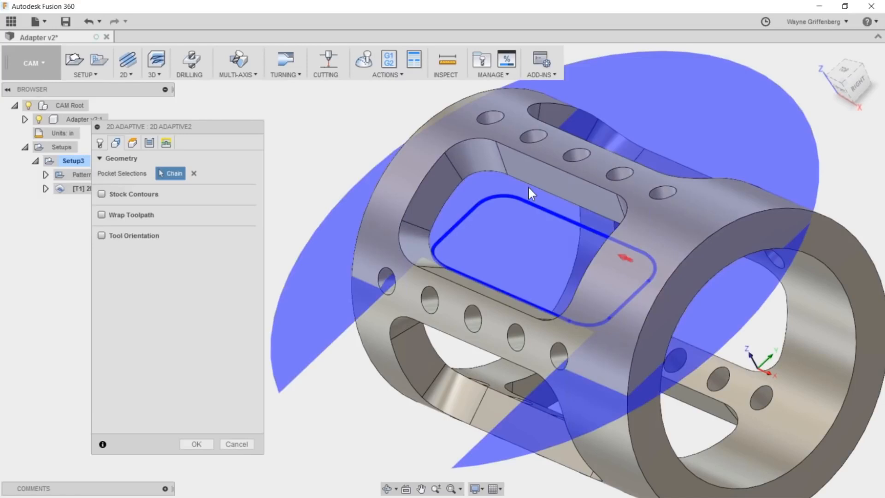
middle_click_drag(528, 187, 586, 305, "shift")
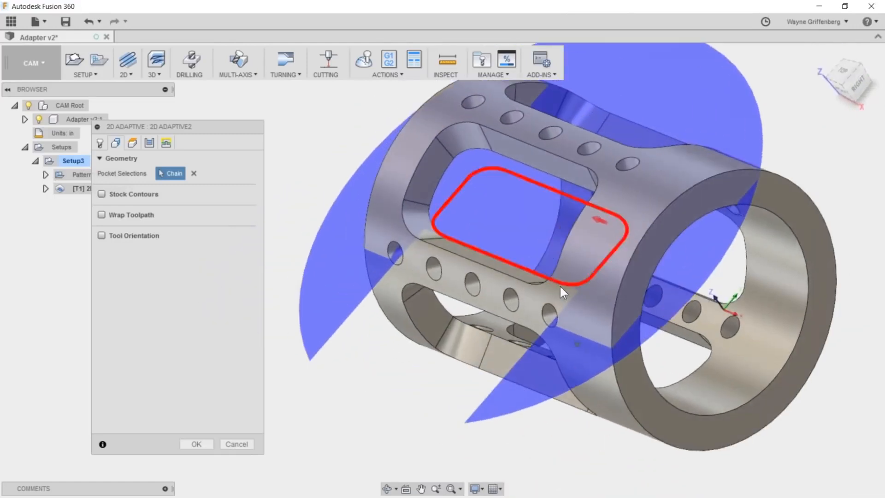
left_click(559, 285)
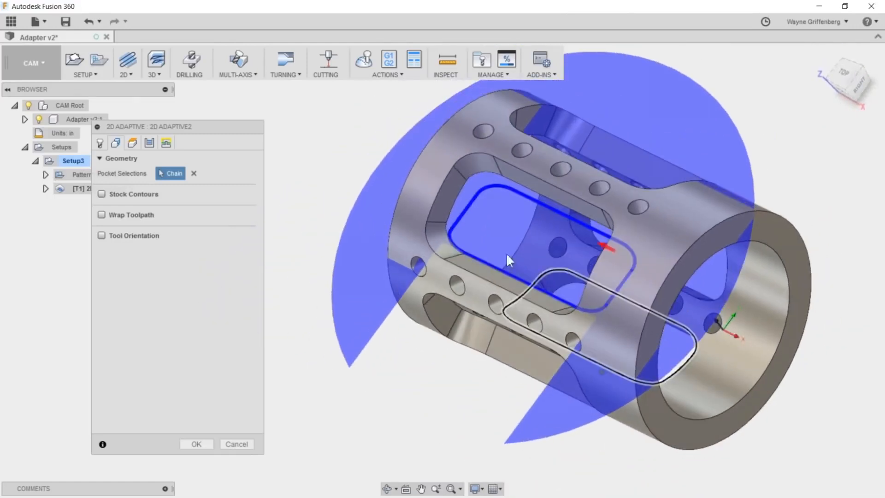
- Enable Wrap Toolpath and use the adapter's inner bore face as the wrap cylinder
left_click(102, 215)
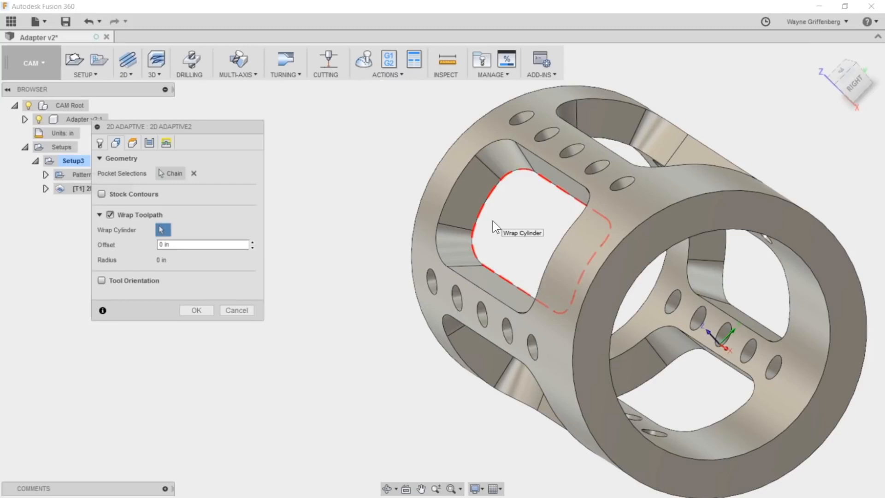
middle_click_drag(507, 215, 489, 233, "shift")
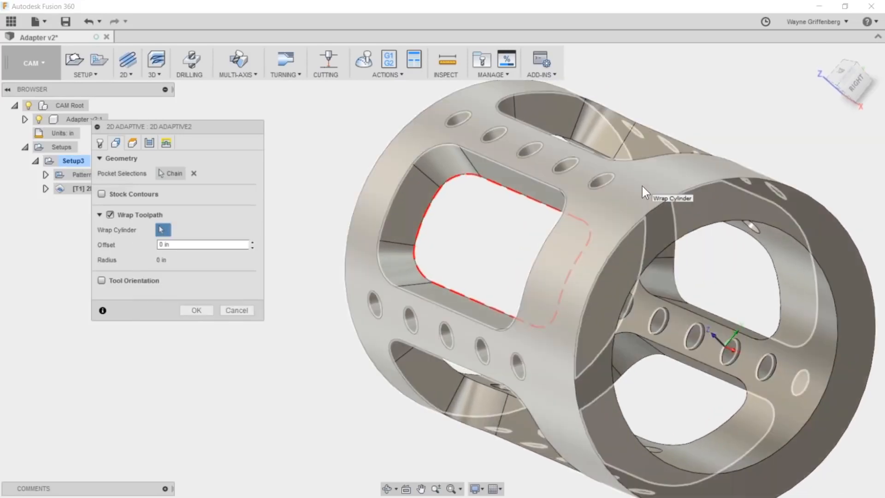
scroll(684, 321, "down", 3)
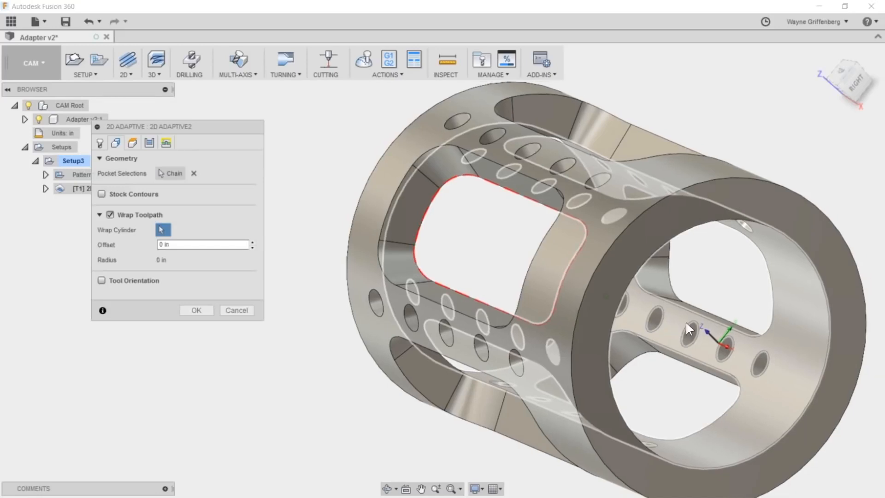
left_click(695, 329)
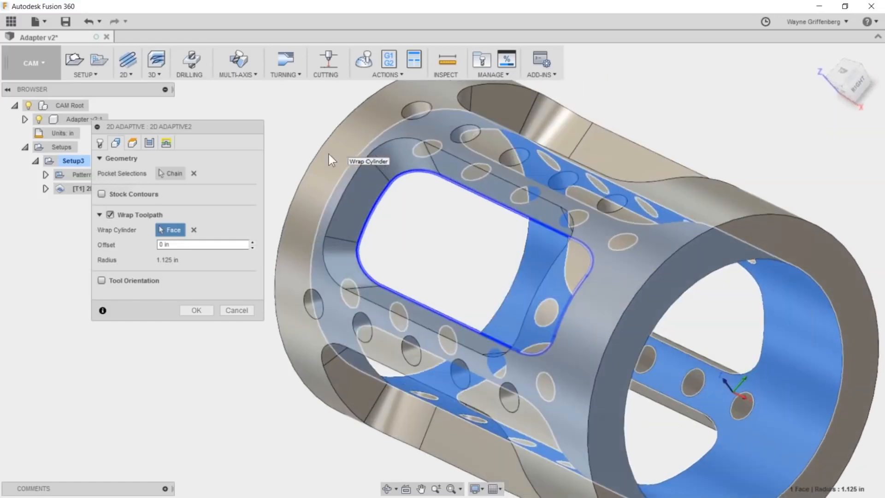
- Set the bottom height offset to -0.1 in from the selected contour
left_click_drag(172, 130, 184, 153)
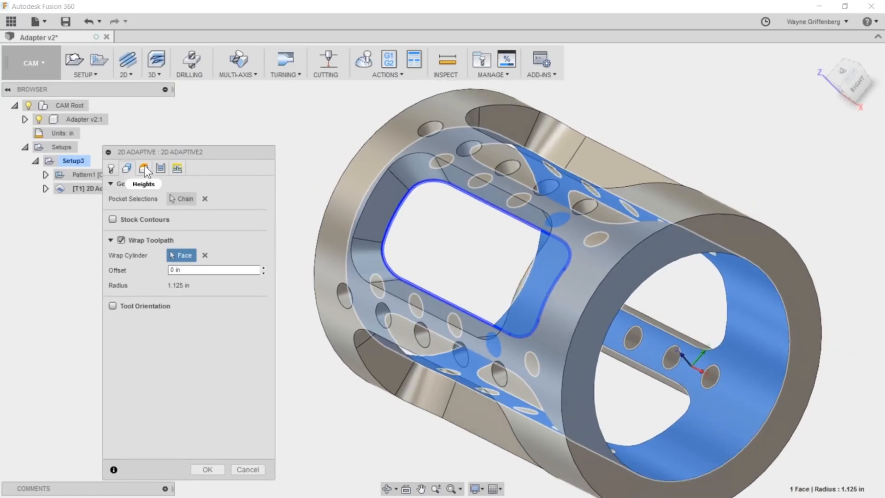
left_click(145, 167)
left_click_drag(190, 154, 173, 128)
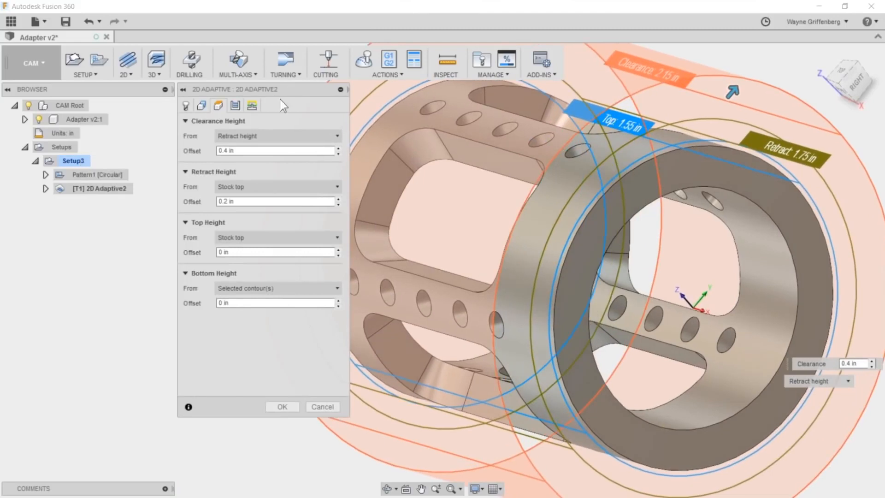
left_click_drag(279, 99, 187, 138)
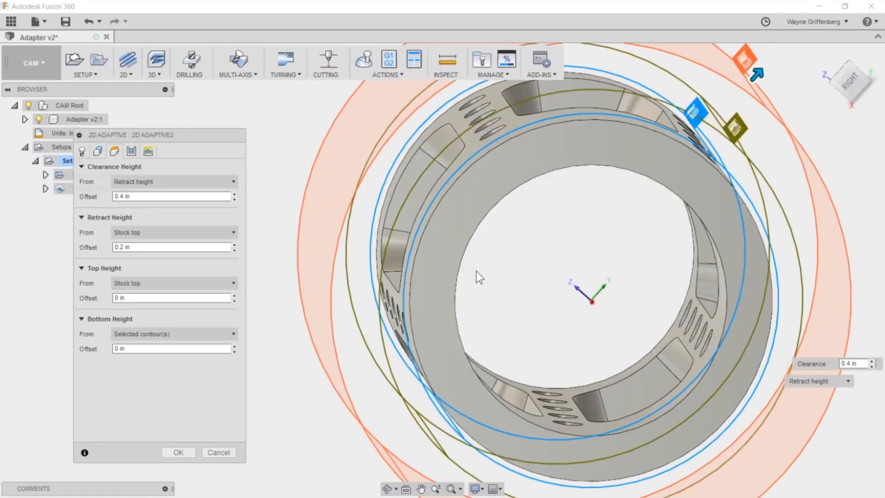
left_click(136, 347)
left_click_drag(135, 347, 88, 349)
type("-1")
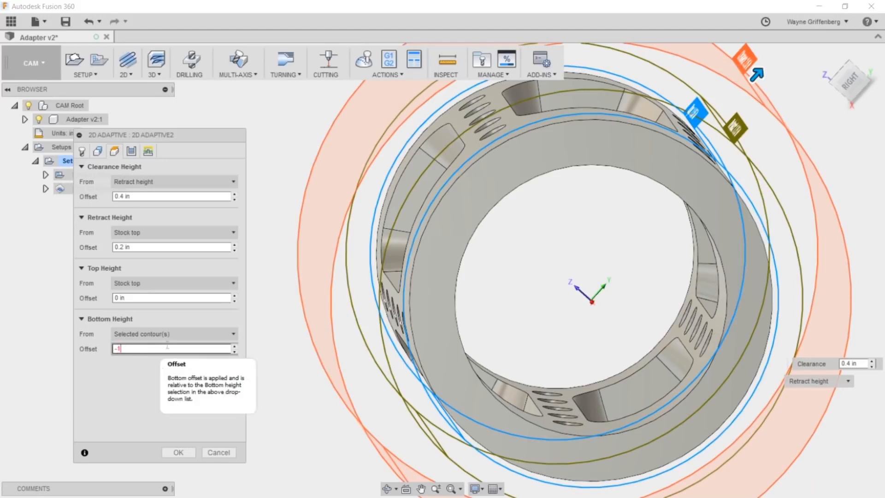
middle_click_drag(440, 236, 415, 294, "shift")
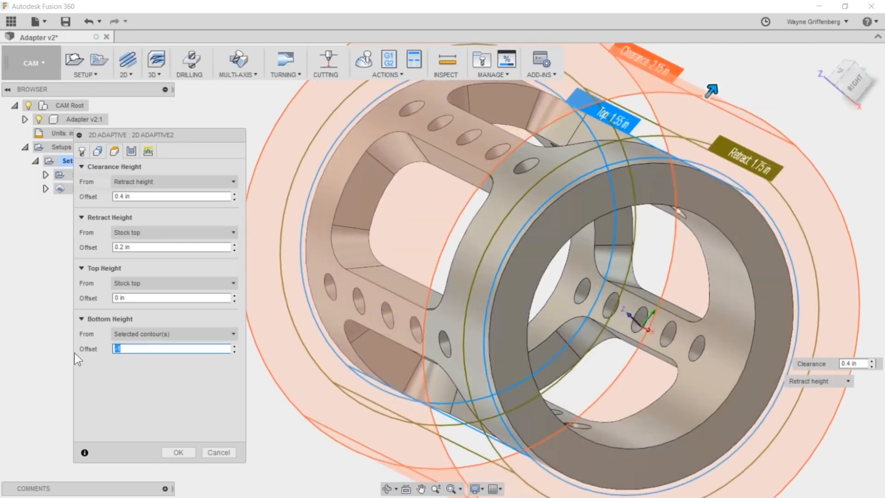
key("BackSpace")
type(".1")
middle_click_drag(324, 222, 381, 265, "shift")
scroll(381, 265, "down", 2)
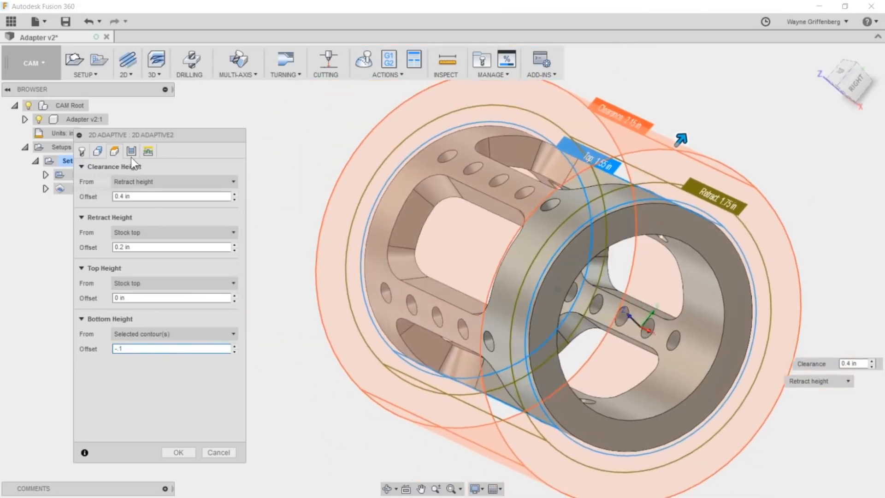
- Check the pass settings of the 2D Adaptive operation, including the optimal load, and generate the wrapped toolpath
left_click(131, 150)
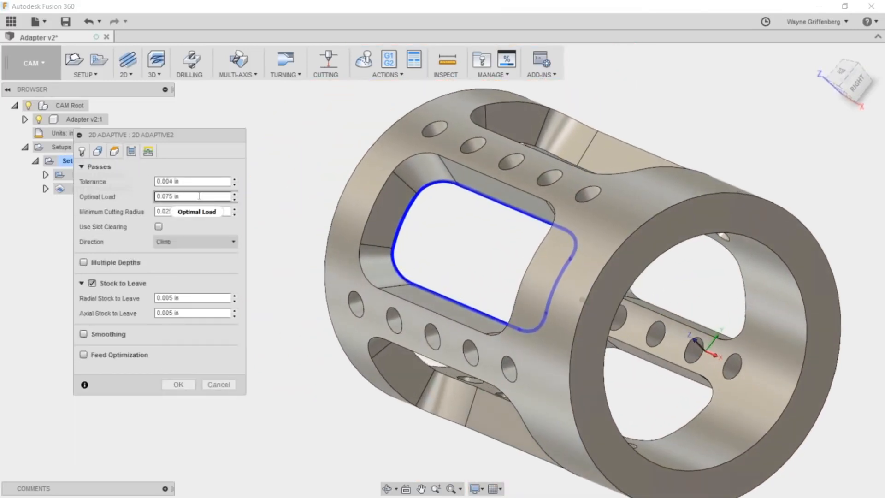
mouse_move(208, 196)
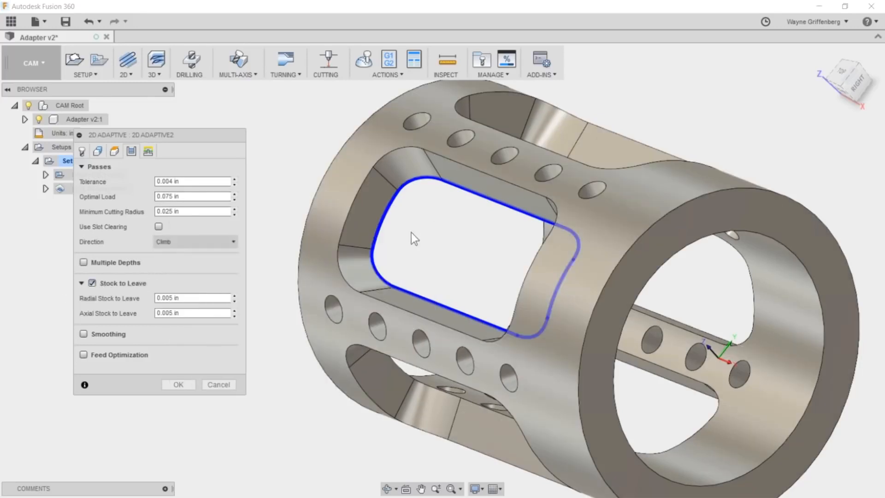
left_click(173, 384)
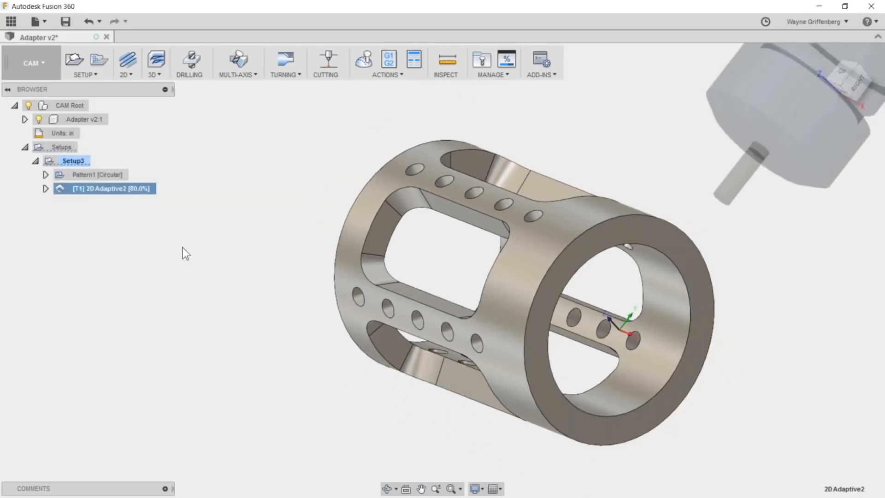
- Examine the wrapped toolpath's helical entry, spiral clearing passes and linking moves inside the upper window
scroll(183, 248, "up", 5)
middle_click_drag(184, 248, 350, 190, "shift")
scroll(337, 205, "up", 2)
middle_click_drag(322, 243, 208, 179, "shift")
middle_click_drag(353, 188, 207, 240, "shift")
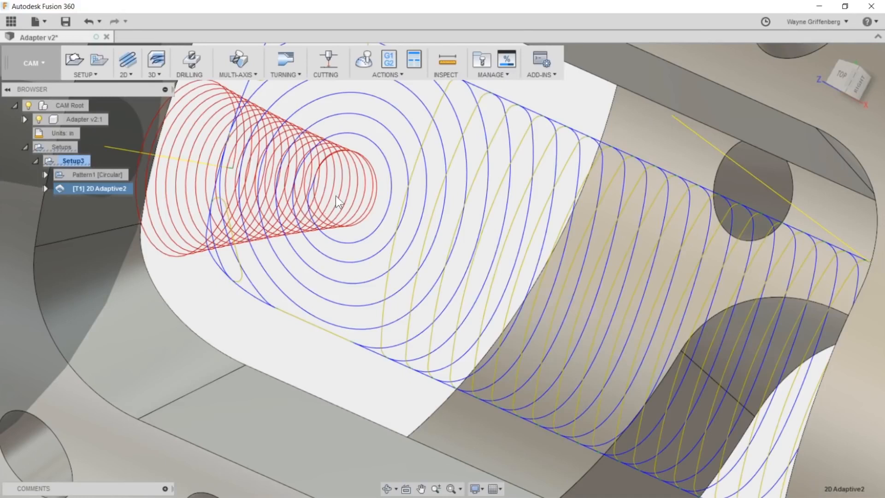
scroll(339, 199, "up", 3)
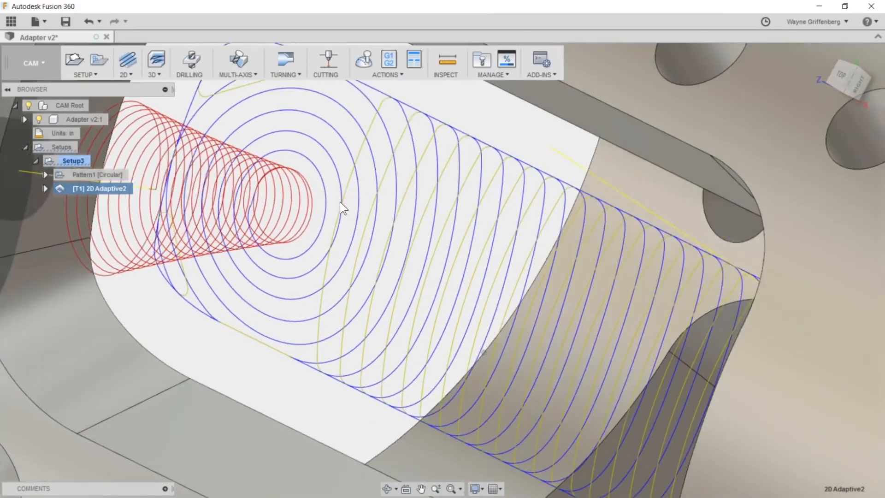
middle_click_drag(273, 205, 291, 244, "shift")
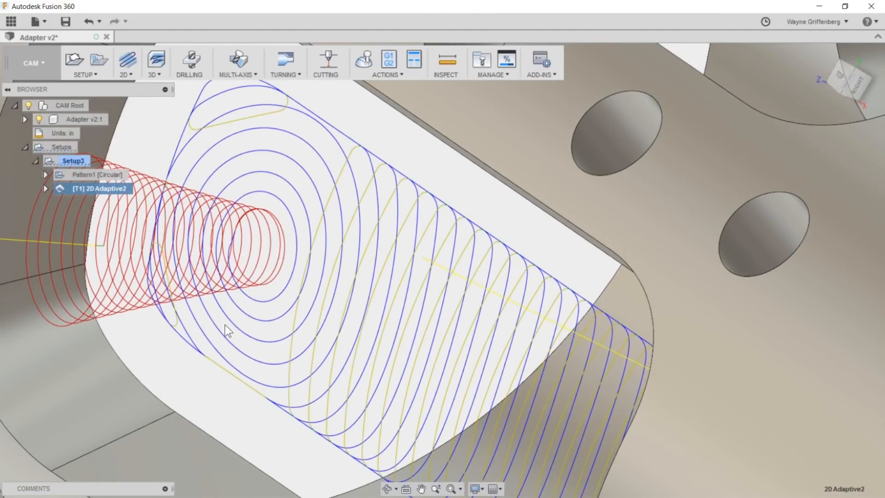
middle_click_drag(282, 339, 273, 221, "shift")
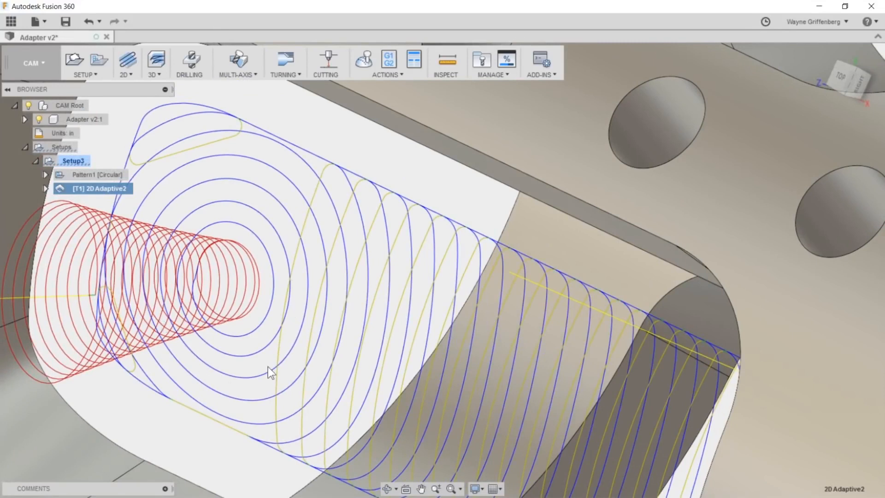
middle_click_drag(148, 249, 326, 417, "shift")
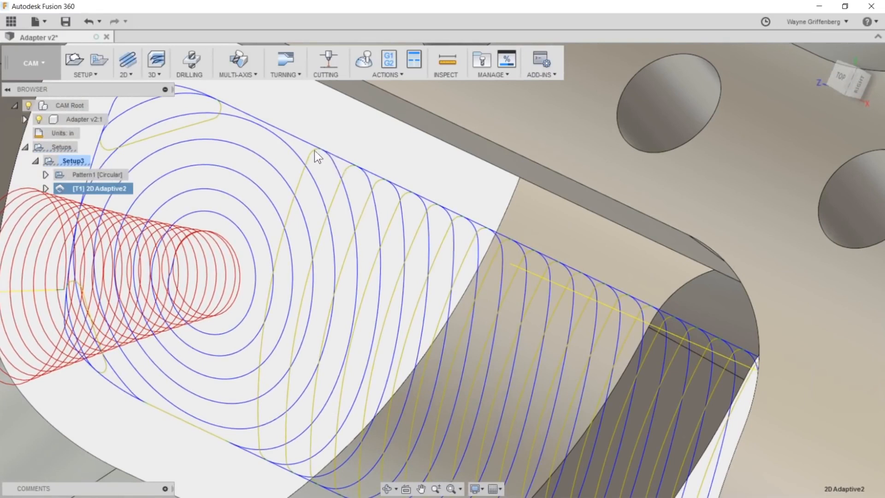
middle_click_drag(295, 189, 258, 269, "shift")
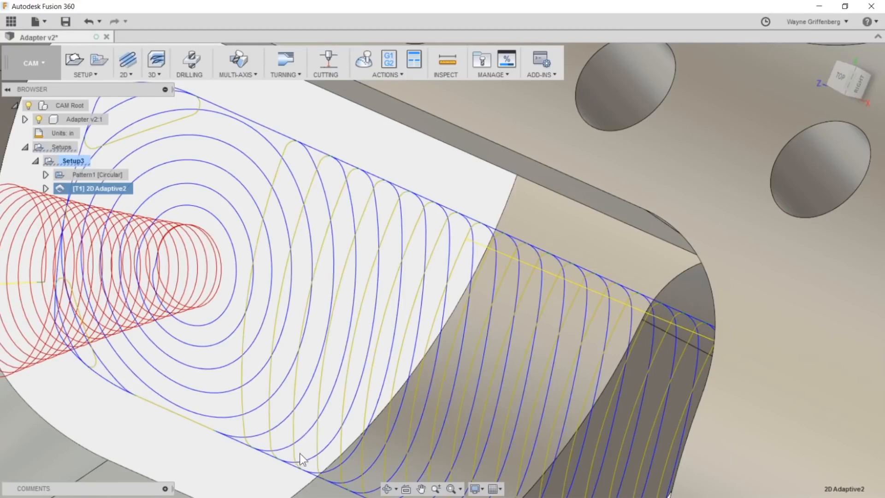
scroll(355, 394, "up", 3)
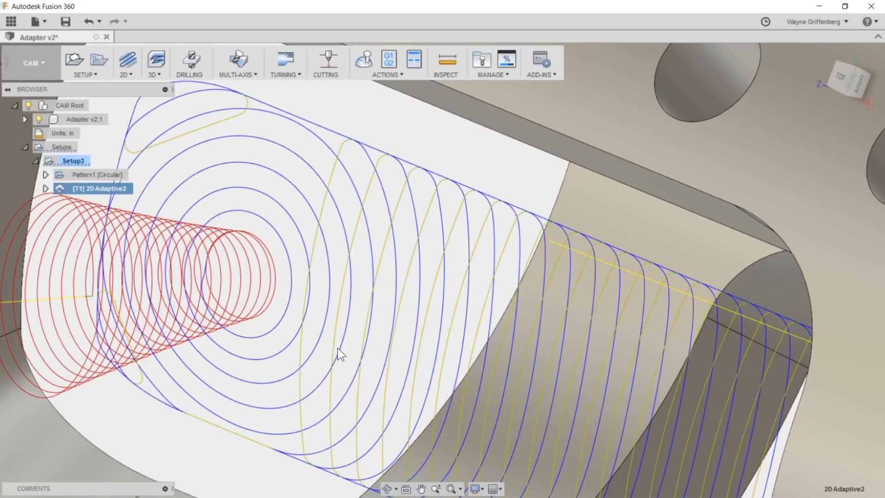
- Inspect the corner cleanup passes of the adaptive toolpath and how the whole path sits in the adapter
middle_click_drag(463, 306, 419, 302, "shift")
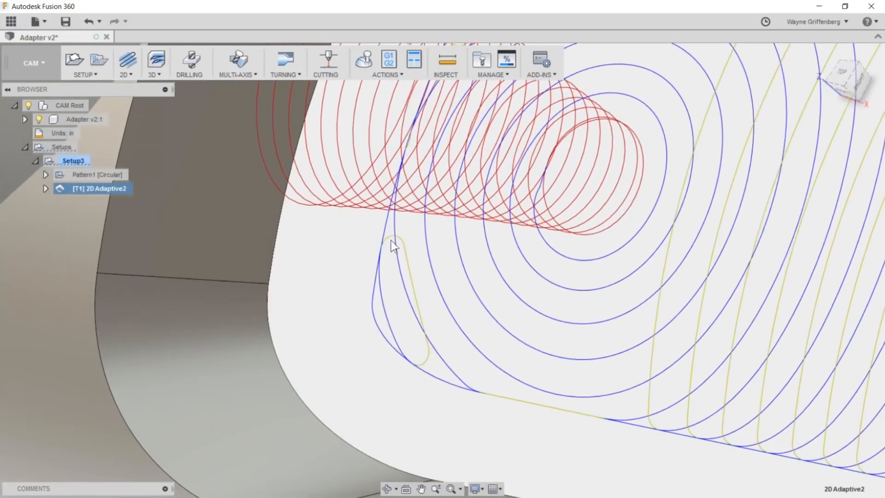
middle_click_drag(391, 347, 377, 287, "shift")
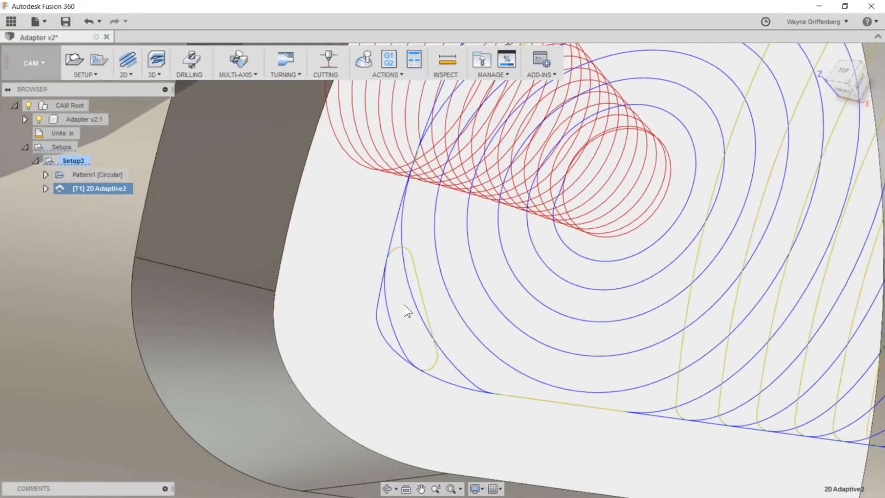
scroll(404, 304, "down", 3)
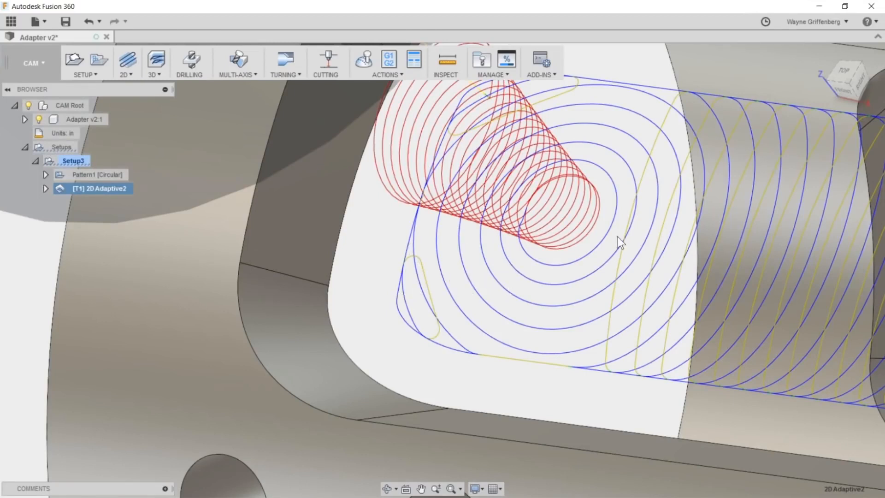
middle_click_drag(579, 204, 594, 273, "shift")
scroll(577, 253, "down", 5)
scroll(577, 257, "up", 2)
middle_click_drag(692, 311, 730, 304, "shift")
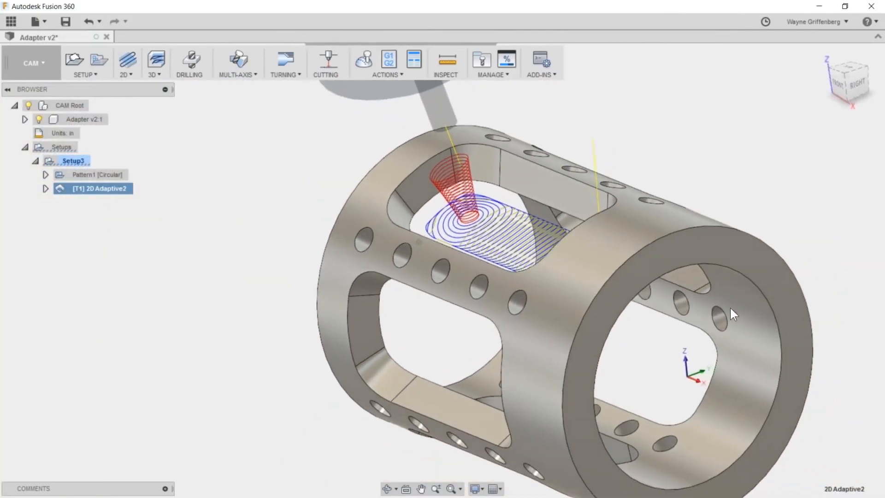
scroll(729, 306, "down", 3)
scroll(534, 288, "up", 1)
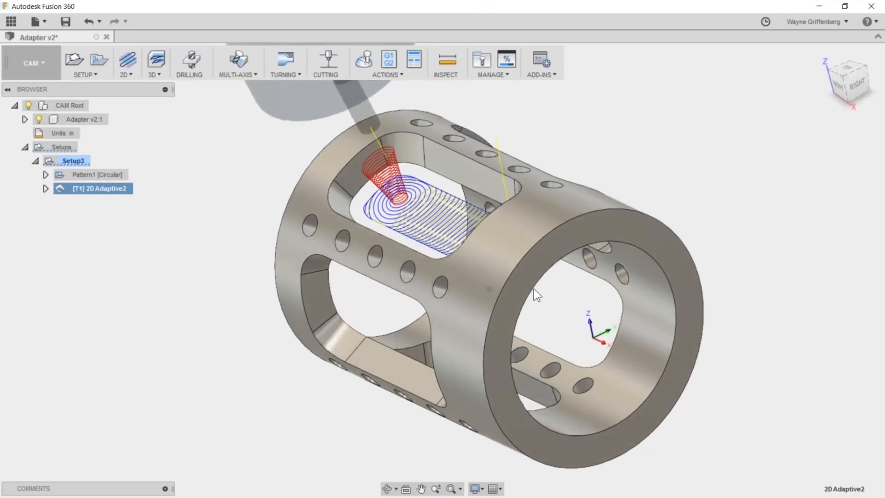
scroll(534, 288, "down", 2)
scroll(543, 291, "up", 1)
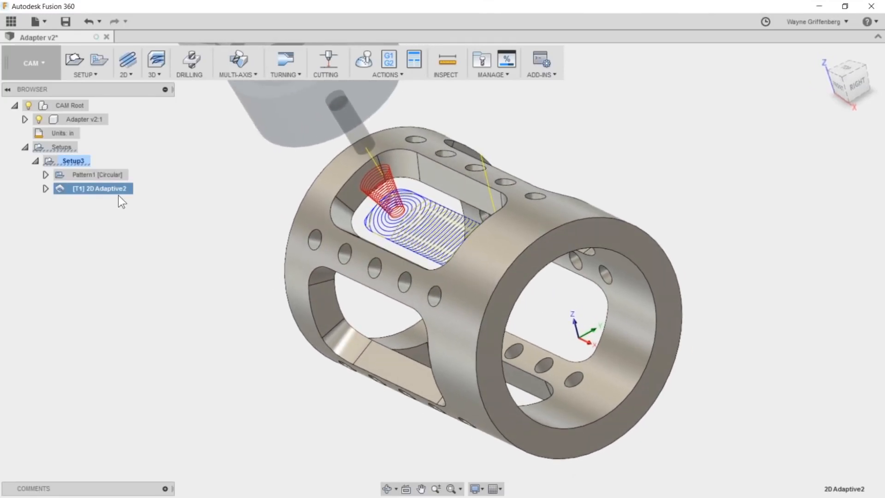
- Post process 2D Adaptive2 with the Generic HAAS A-axis post as program 1001 and open the NC file in the editor
left_click(389, 60)
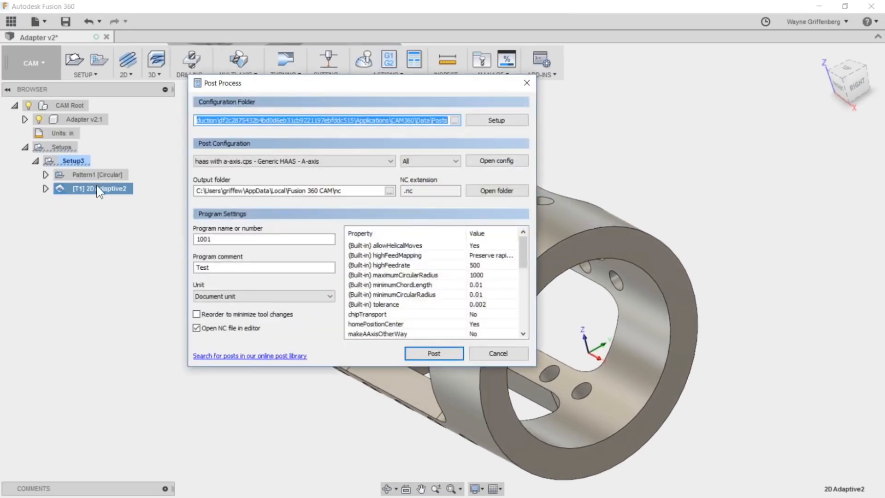
left_click(443, 350)
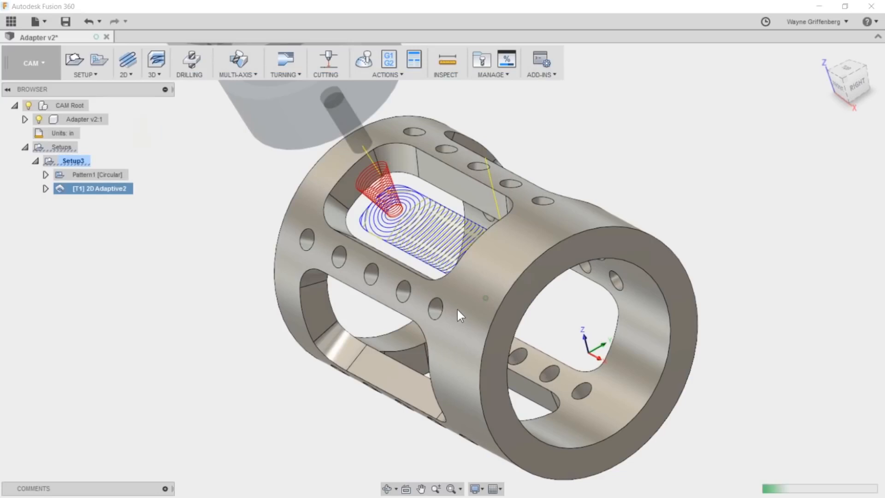
left_click(456, 277)
left_click(468, 254)
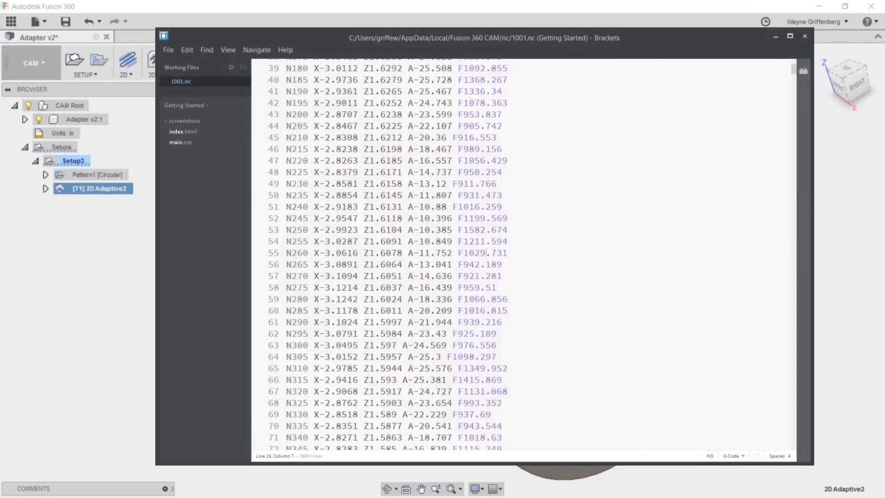
- Examine the posted 1001.nc code for the program header, simultaneous X, Z and A-axis moves and per-line feed rates
left_click_drag(793, 70, 792, 64)
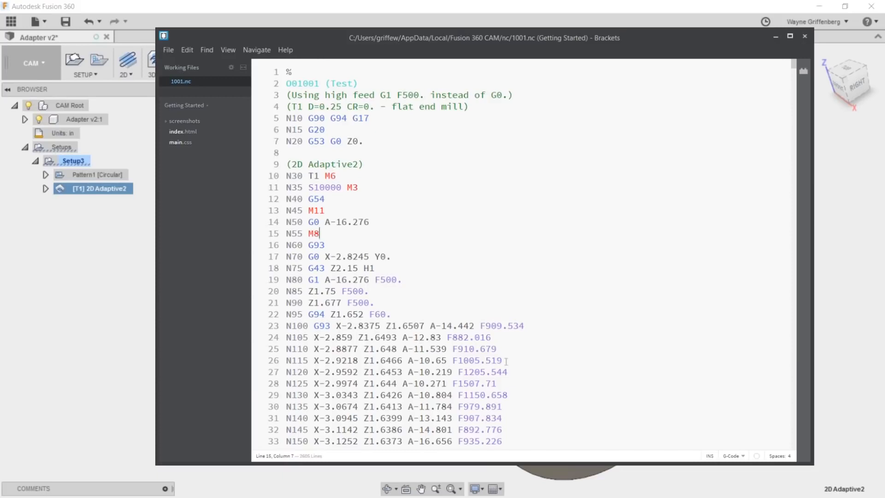
scroll(506, 361, "down", 5)
scroll(477, 250, "down", 5)
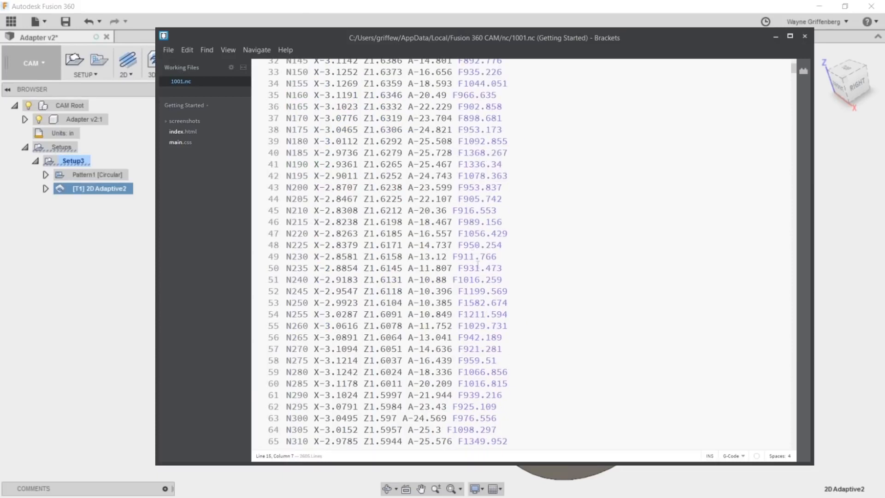
scroll(478, 270, "down", 20)
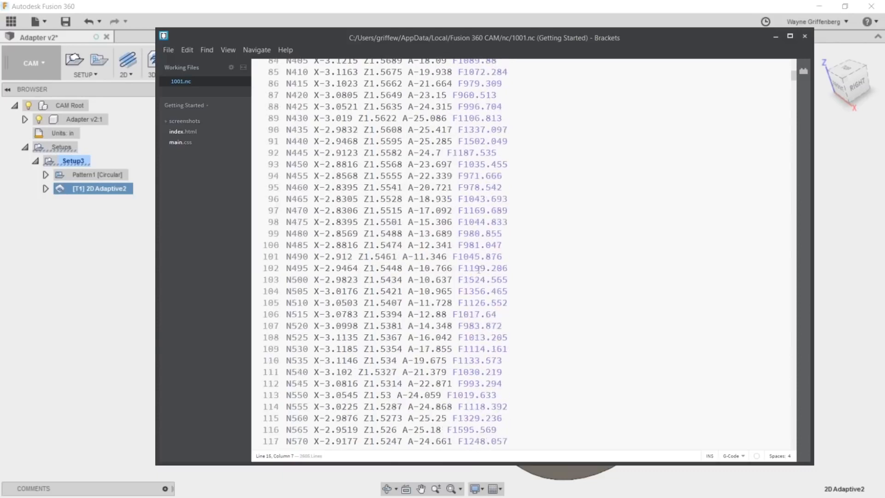
scroll(478, 270, "down", 20)
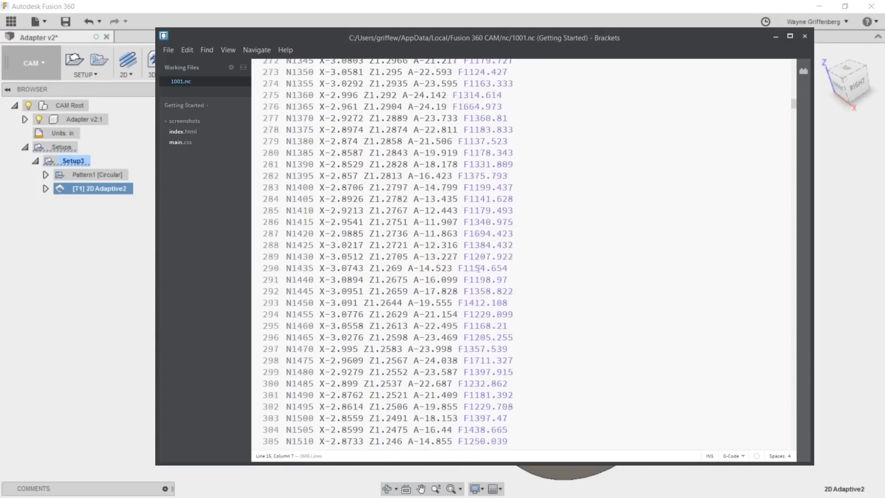
scroll(478, 269, "down", 20)
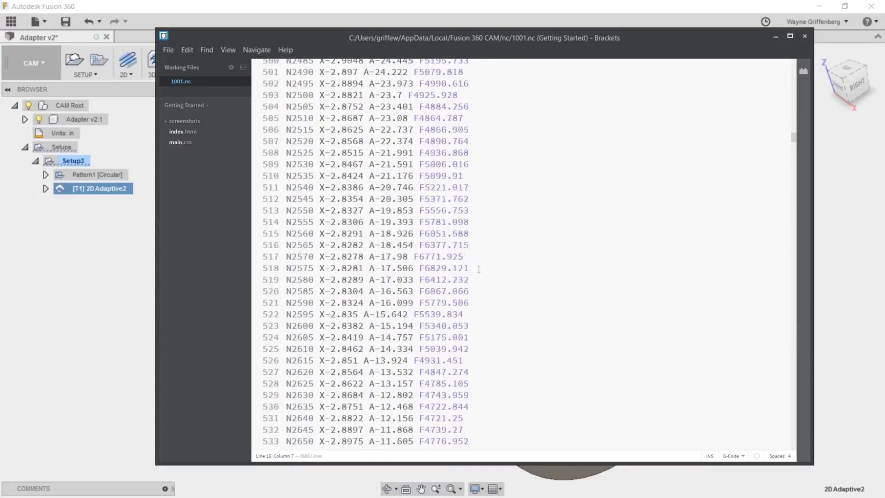
scroll(478, 269, "down", 10)
scroll(478, 270, "up", 20)
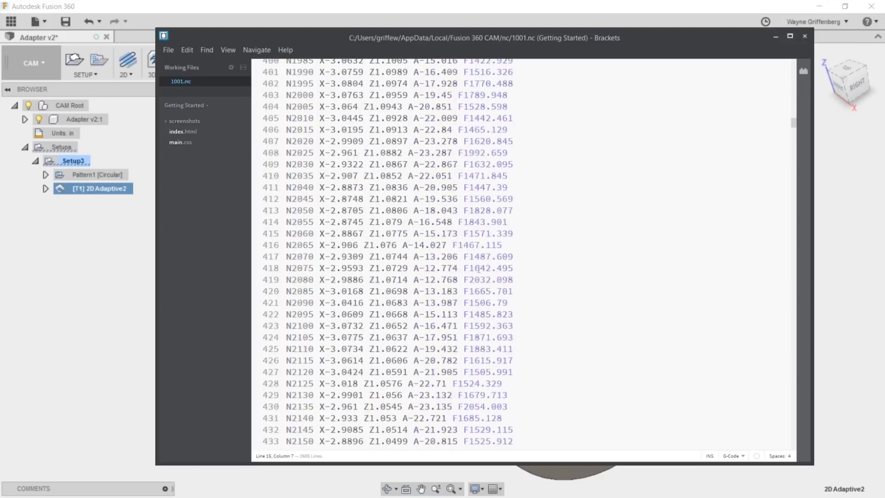
scroll(478, 276, "down", 5)
scroll(479, 288, "down", 15)
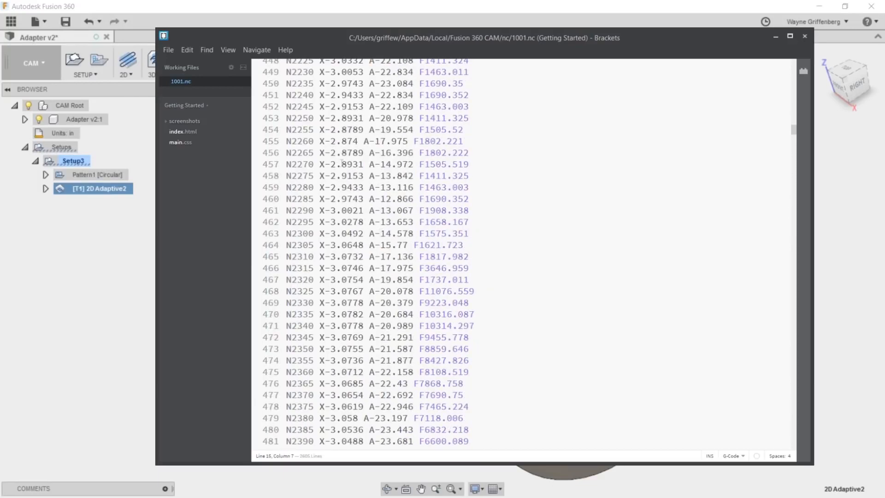
scroll(439, 291, "down", 20)
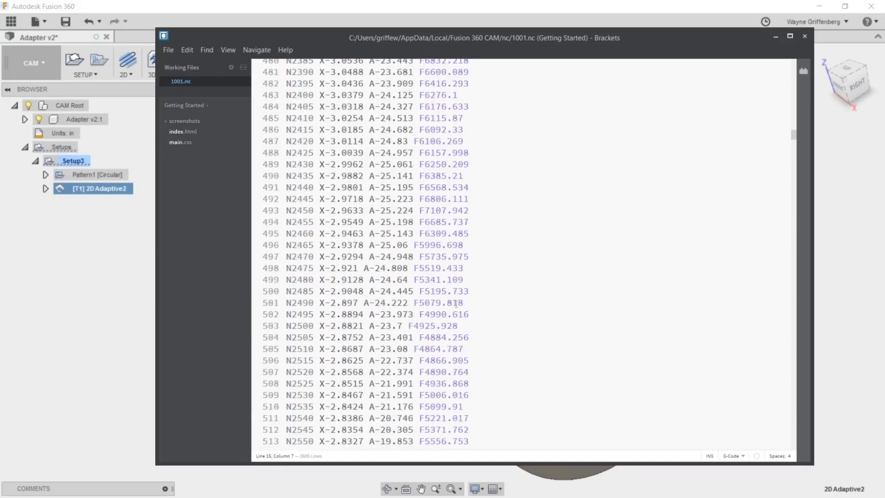
scroll(455, 303, "down", 10)
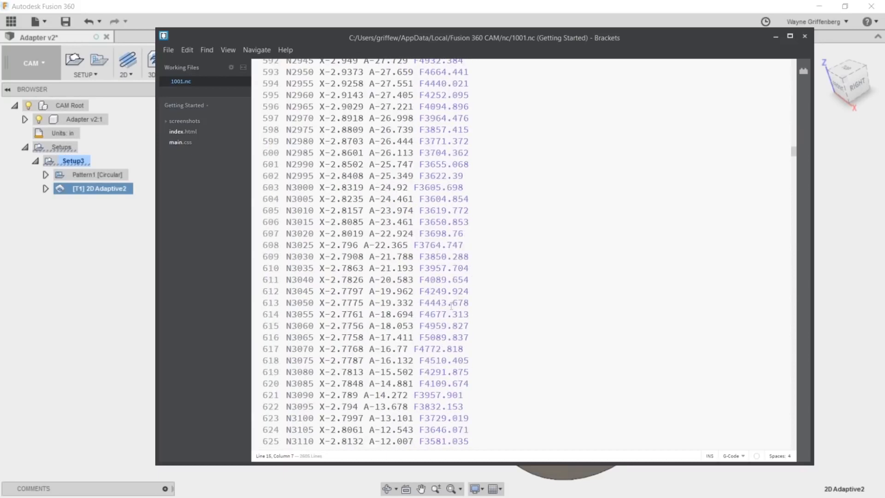
scroll(448, 305, "down", 5)
scroll(448, 305, "down", 20)
scroll(448, 305, "down", 20)
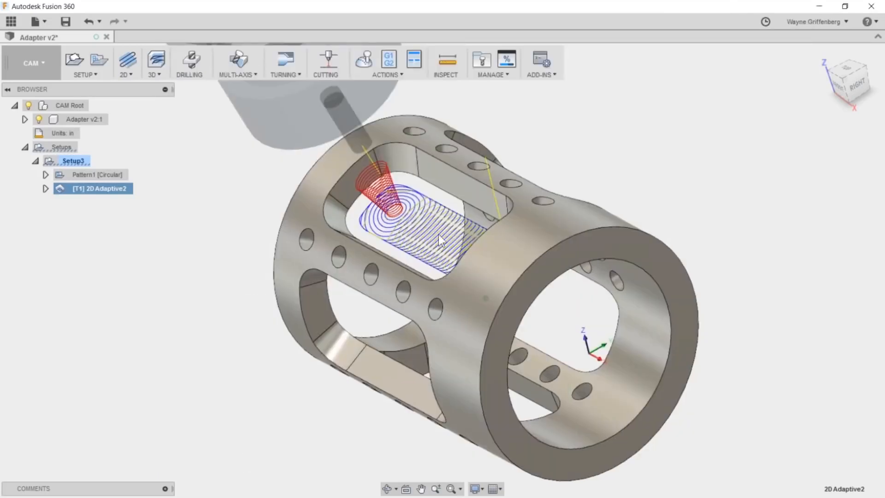
scroll(443, 235, "up", 3)
scroll(446, 237, "down", 3)
scroll(445, 230, "down", 3)
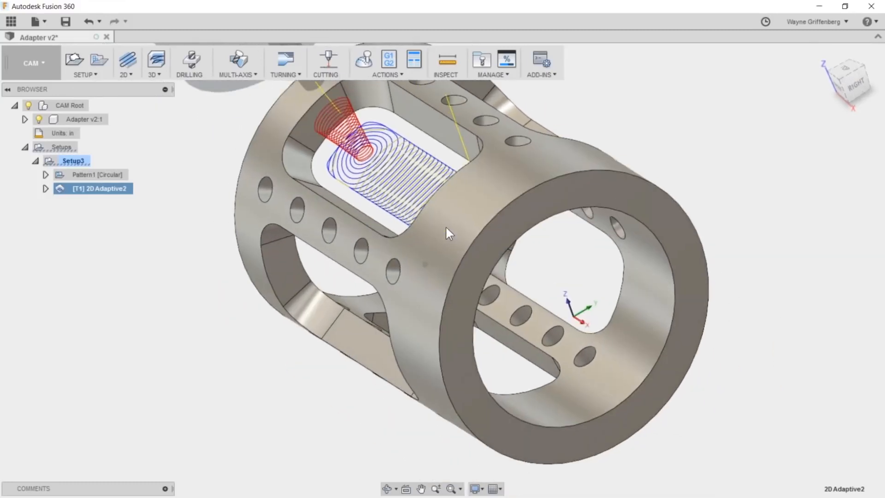
- Move 2D Adaptive2 into the circular Pattern1 and display the patterned toolpaths on all the windows
middle_click_drag(438, 230, 207, 210, "shift")
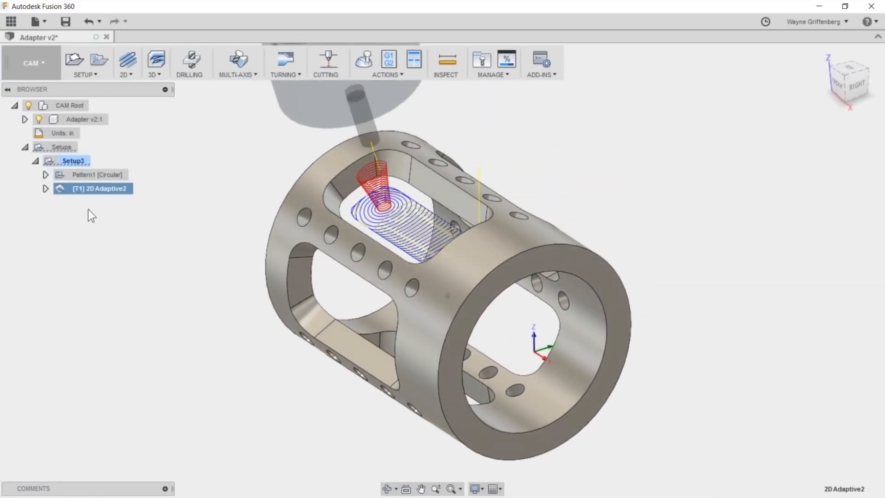
left_click_drag(71, 189, 78, 173)
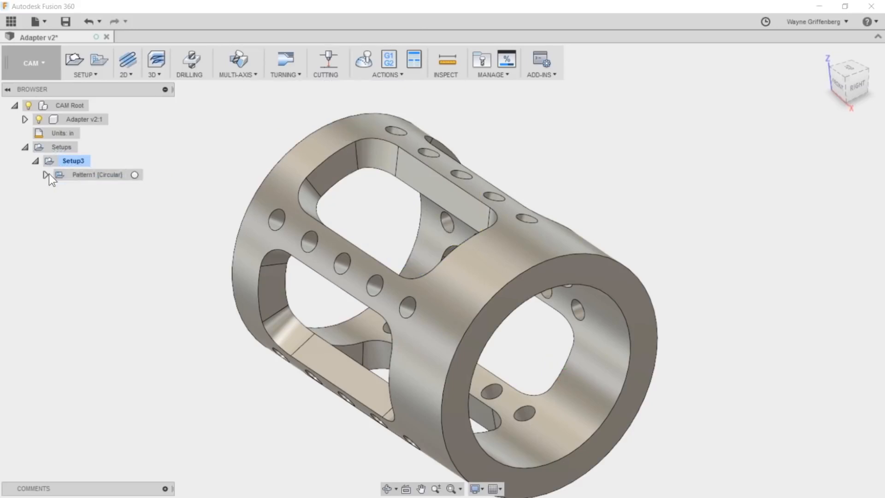
left_click(46, 174)
left_click(88, 174)
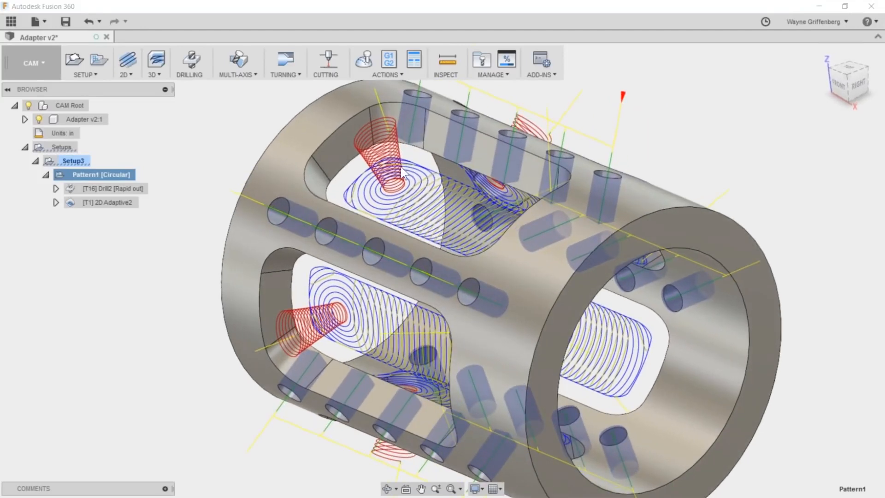
left_click(787, 297)
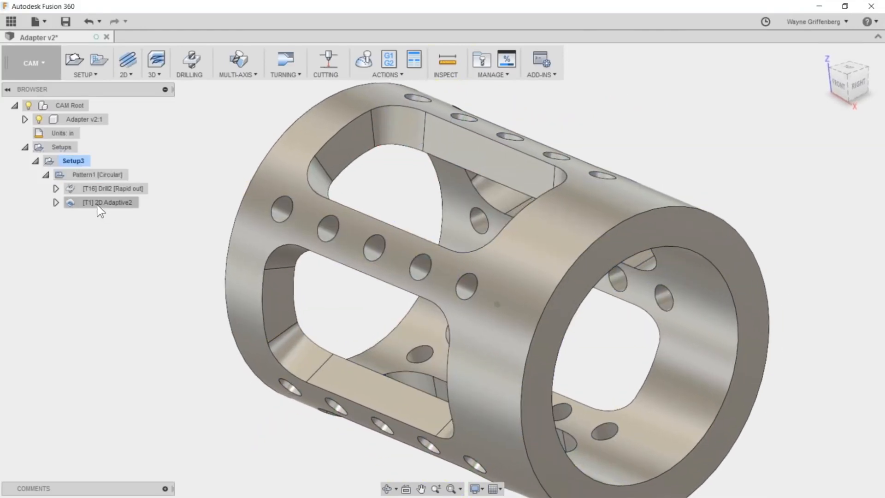
- Start a 2D Contour on the inner edge chain of one window and wrap its toolpath around the adapter's inner cylindrical face
left_click(124, 74)
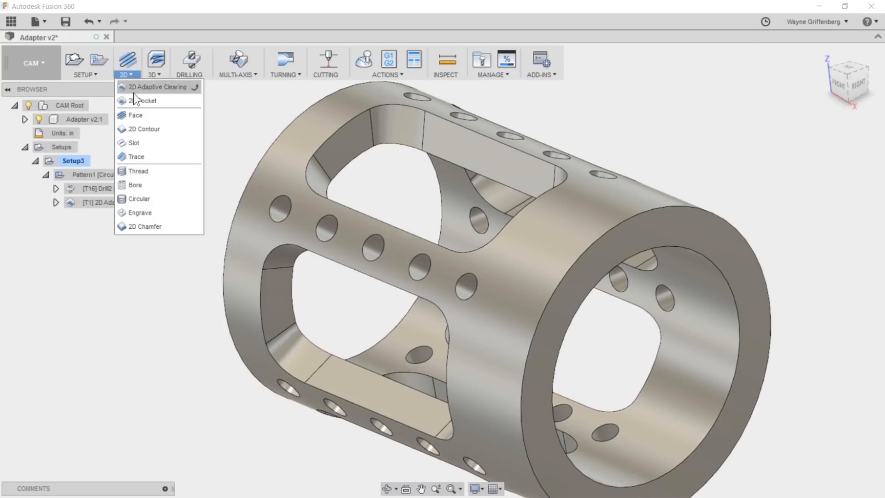
left_click(143, 133)
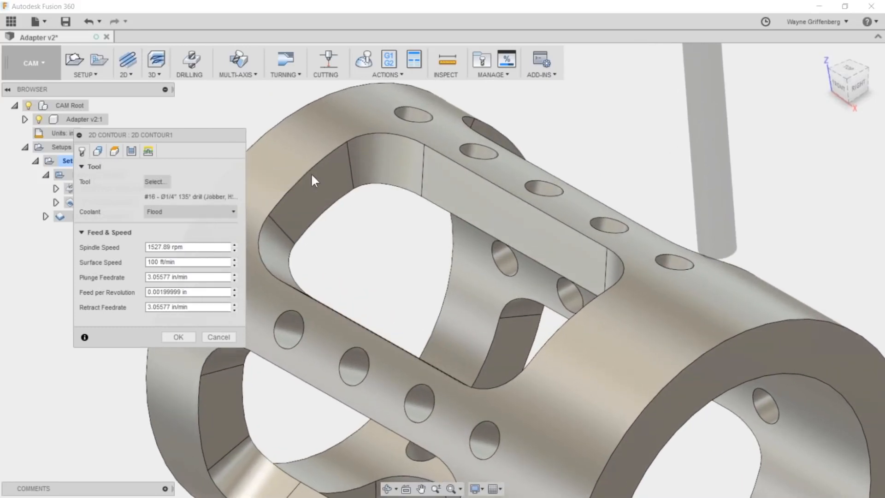
left_click(432, 205)
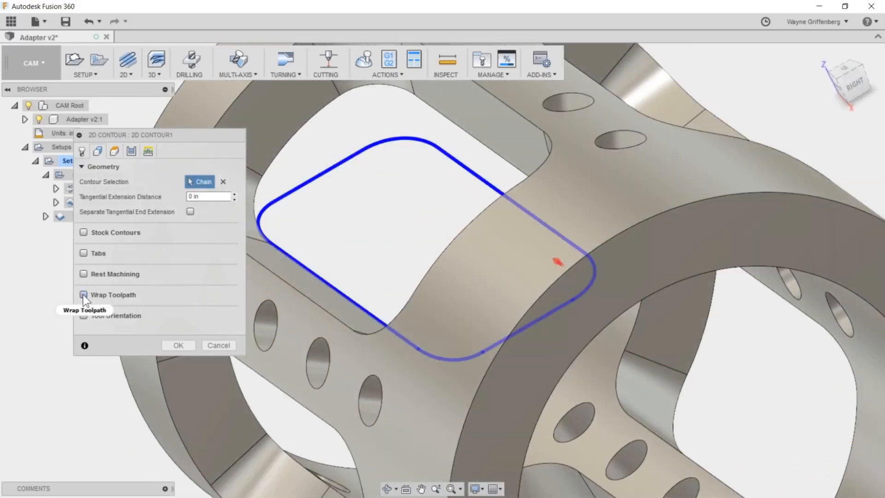
left_click(83, 295)
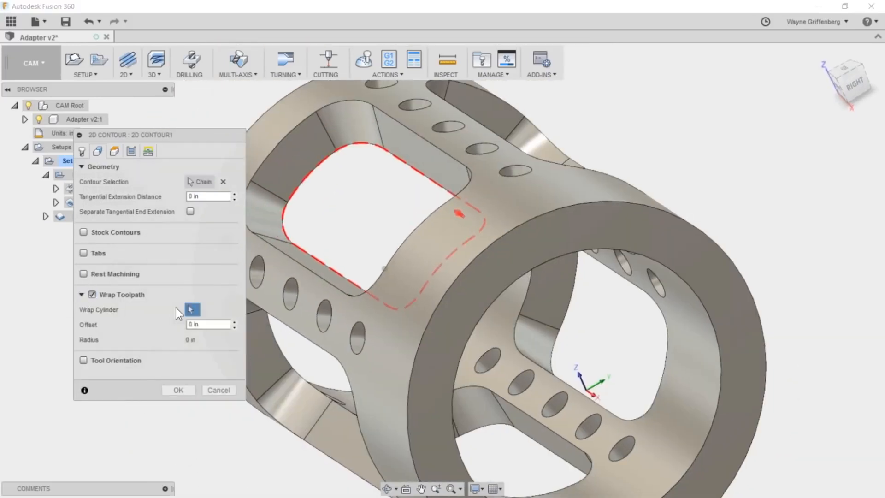
left_click(709, 393)
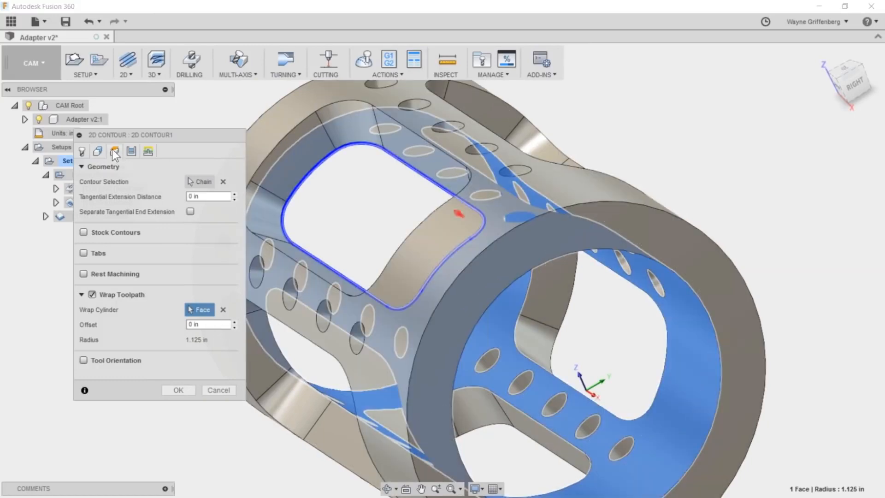
- Set the contour's bottom height offset to -.1 in from the selected contours
left_click(113, 150)
left_click(159, 399)
type("-")
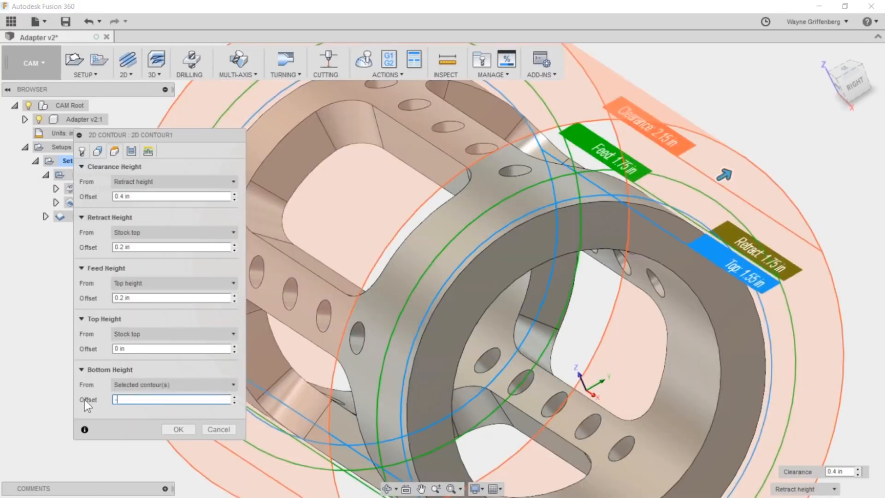
type(".1")
scroll(114, 397, "down", 2)
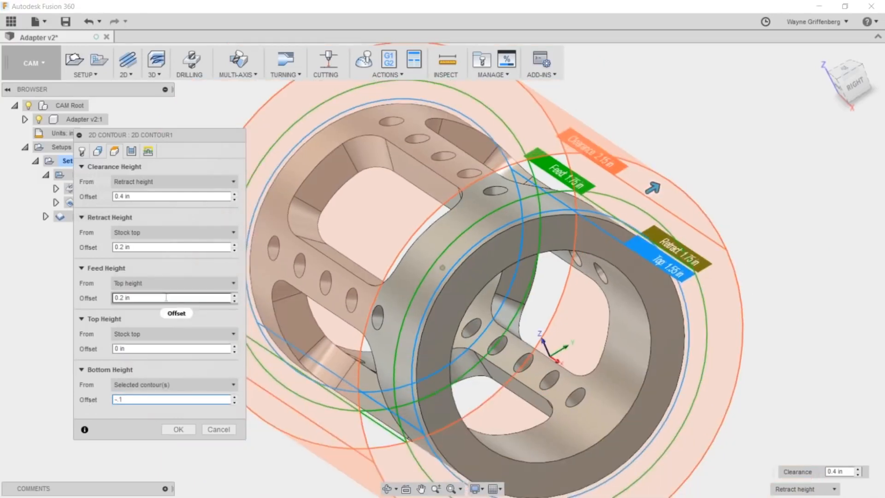
- Assign tool #1, the 1/4" flat endmill, to the 2D contour and generate the wrapped toolpath
left_click(169, 427)
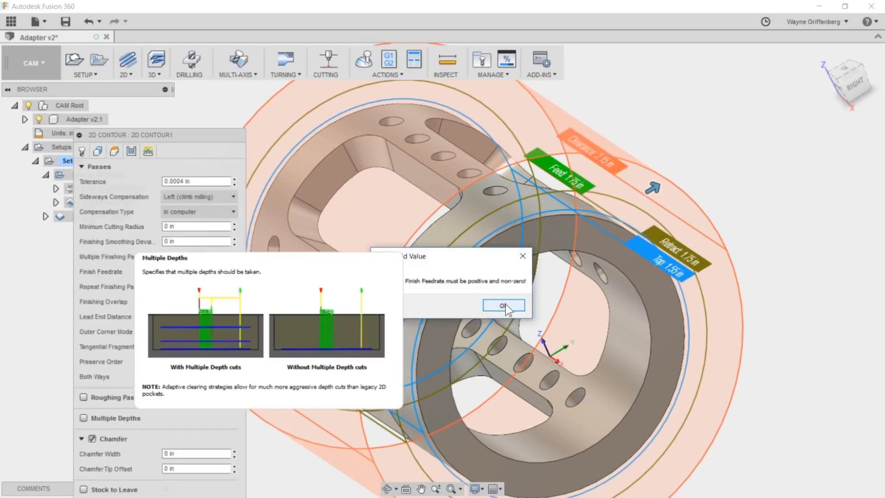
left_click(505, 304)
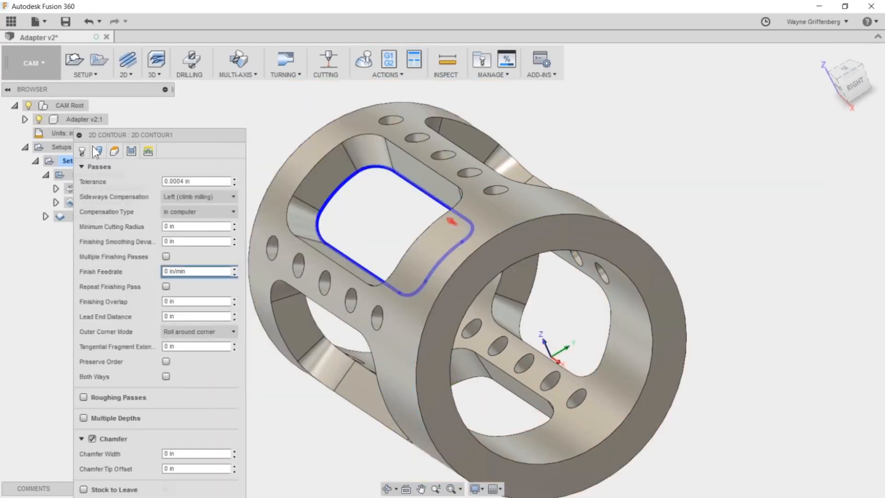
left_click(78, 150)
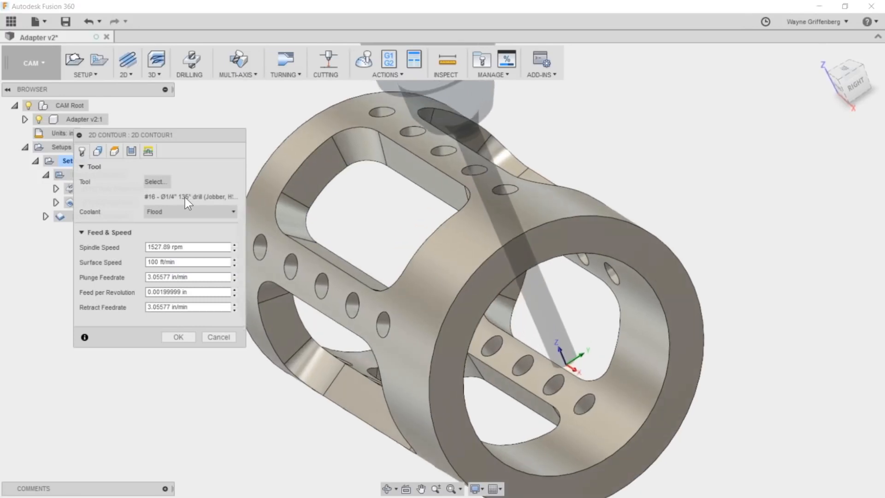
left_click(148, 181)
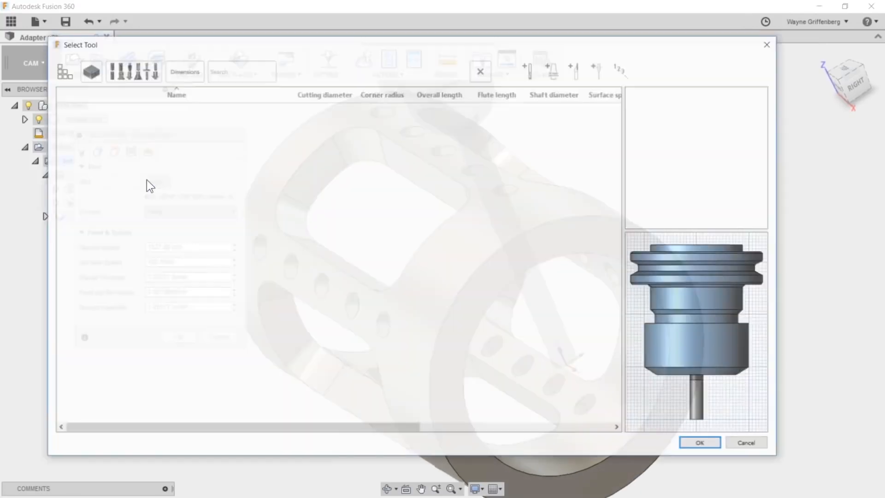
left_click(146, 118)
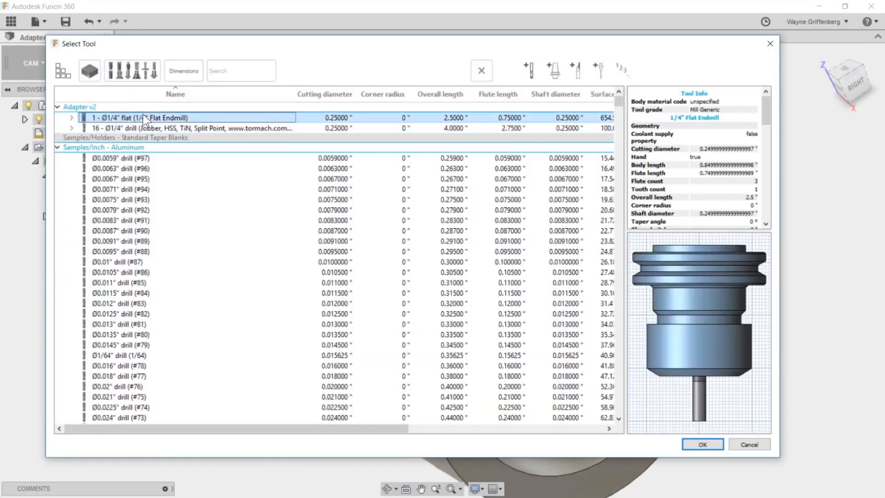
left_click(702, 444)
left_click_drag(216, 136, 225, 124)
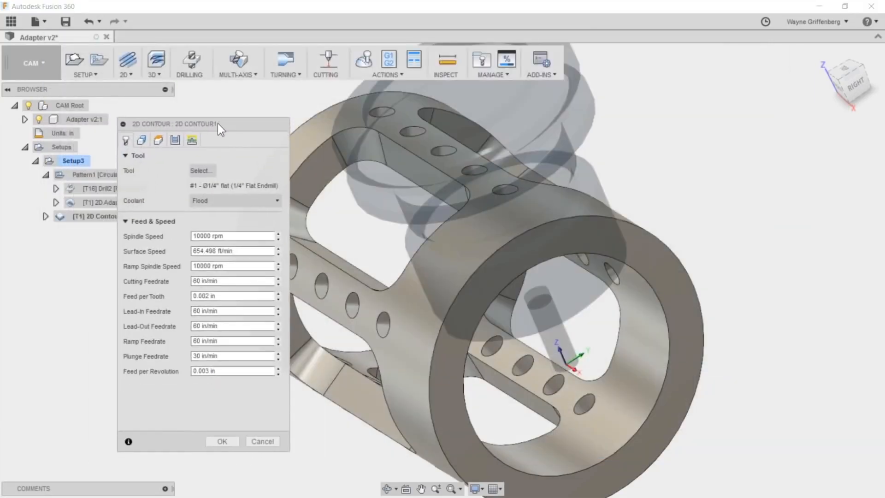
scroll(464, 283, "up", 1)
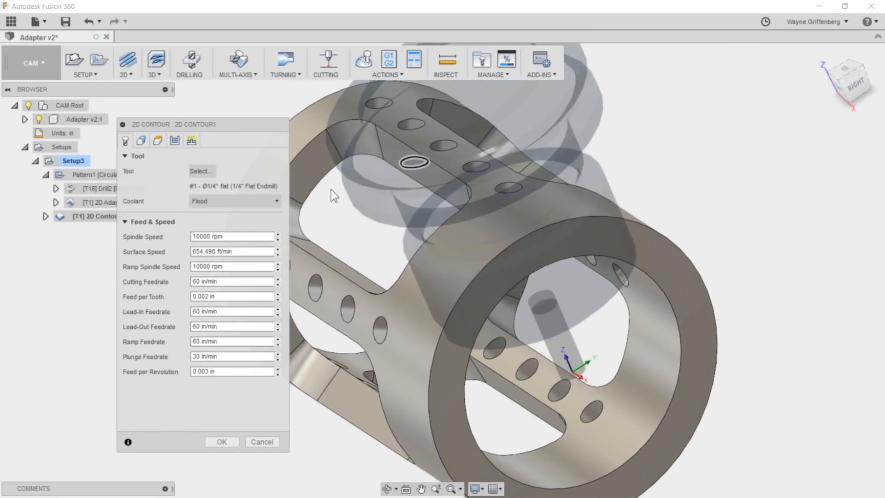
left_click(224, 441)
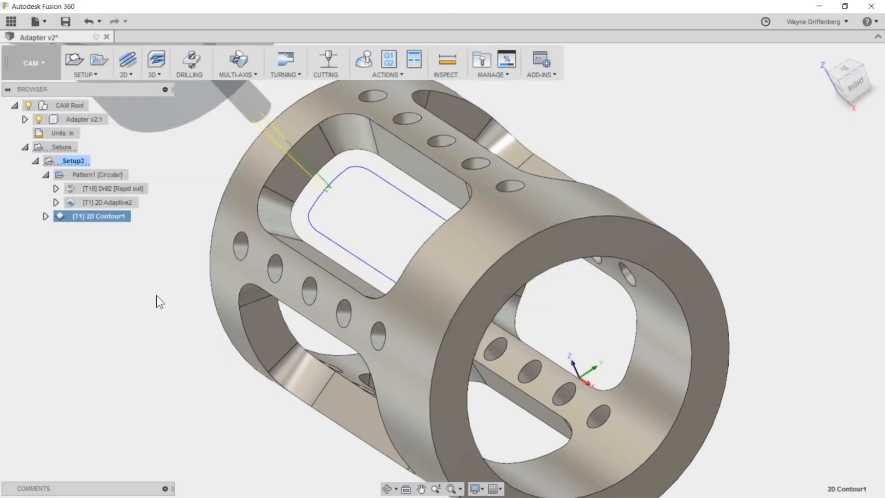
- Move 2D Contour1 into the circular Pattern1 folder with the drilling and adaptive operations
middle_click_drag(273, 296, 69, 219, "shift")
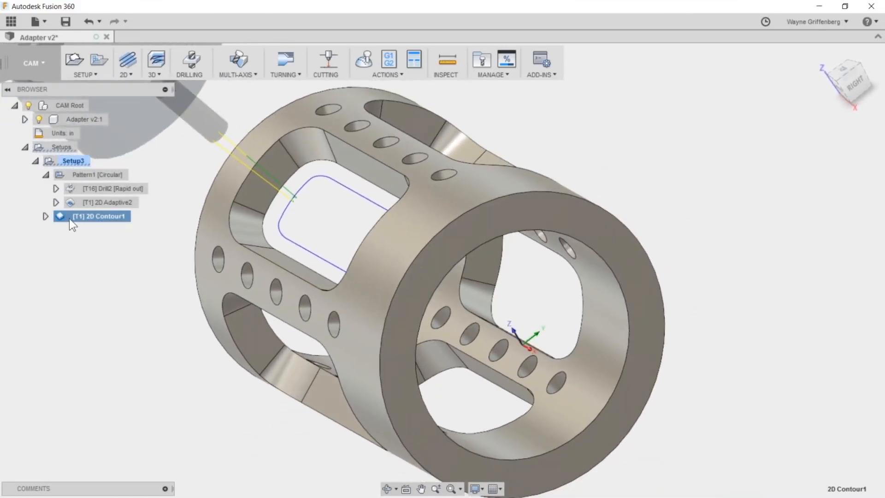
left_click_drag(70, 218, 84, 207)
left_click(89, 175)
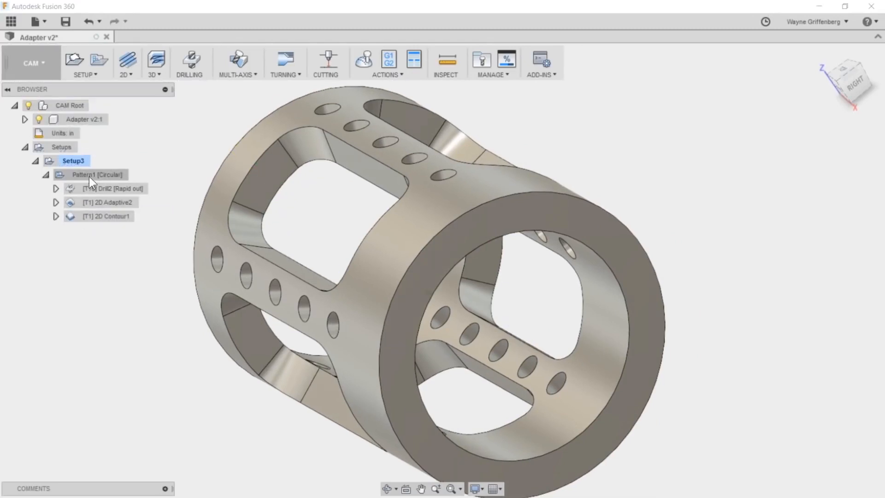
- Review the individual toolpaths of Drill2, 2D Adaptive2 and 2D Contour1 on the adapter
middle_click_drag(428, 251, 475, 272, "shift")
left_click(109, 187)
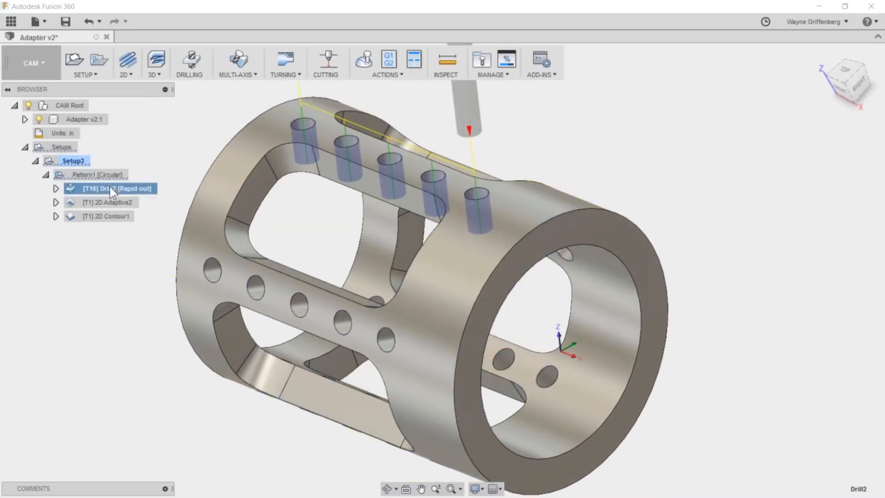
left_click(114, 202)
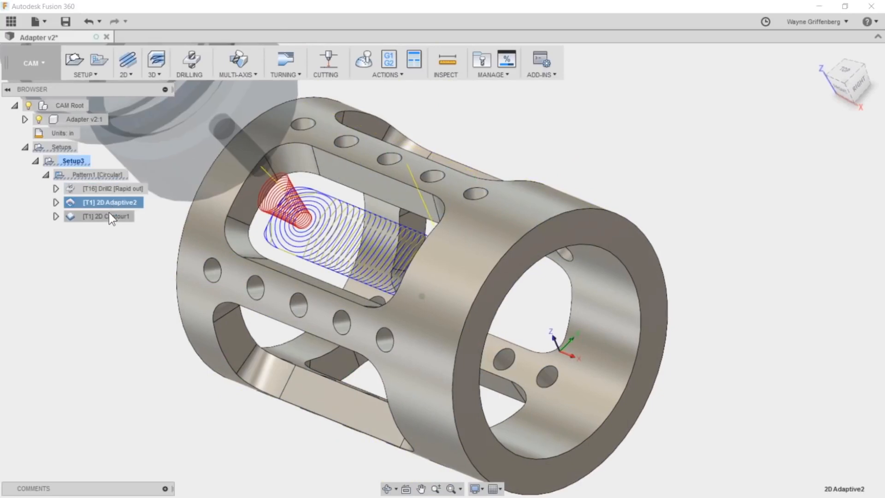
left_click(107, 217)
left_click(131, 302)
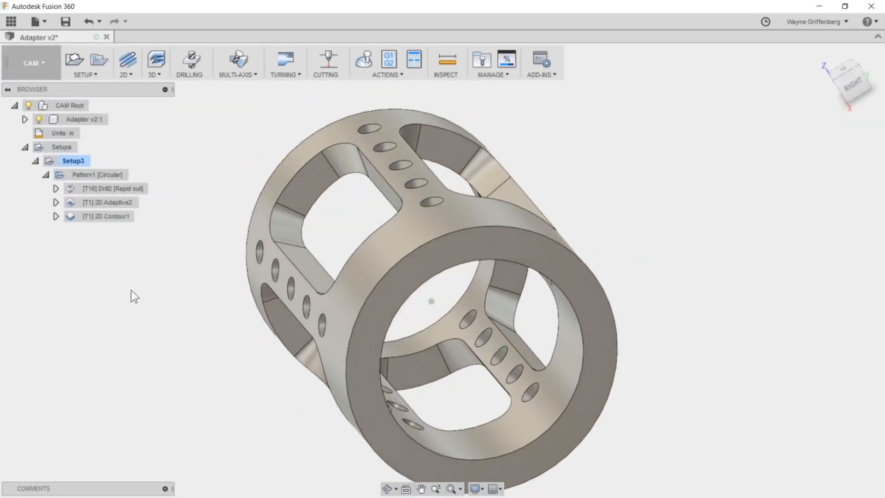
- Review the operation order options in the circular Pattern1 settings and accept Order by tool
right_click(92, 174)
left_click(118, 178)
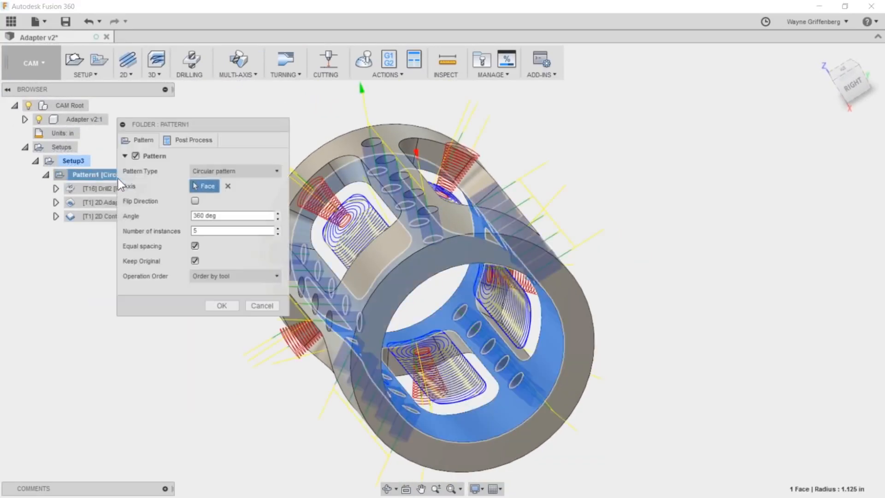
left_click(276, 277)
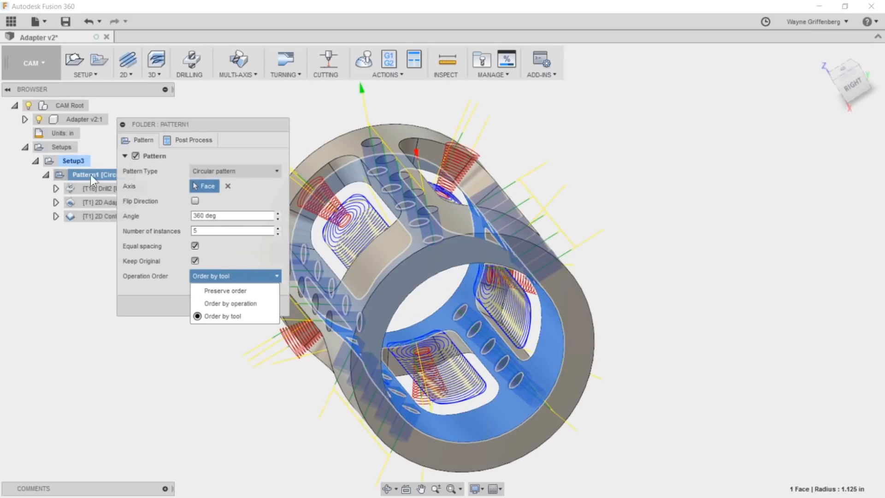
left_click(223, 126)
left_click_drag(223, 126, 272, 137)
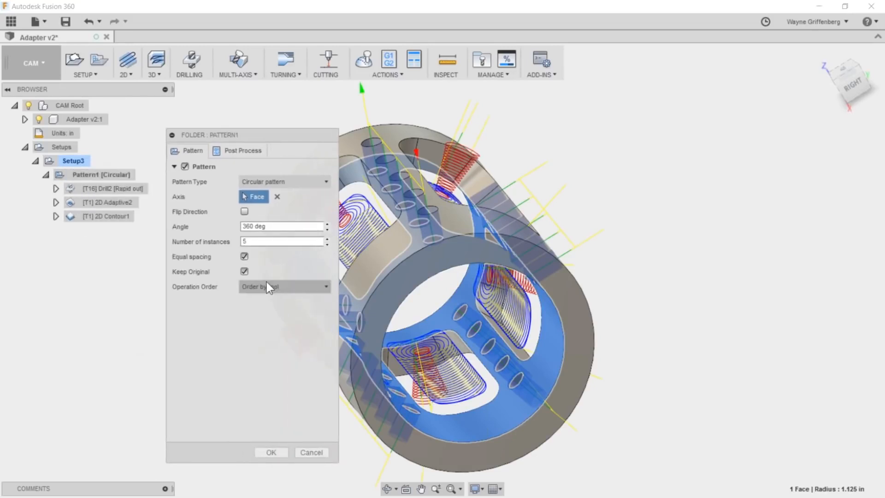
left_click(274, 452)
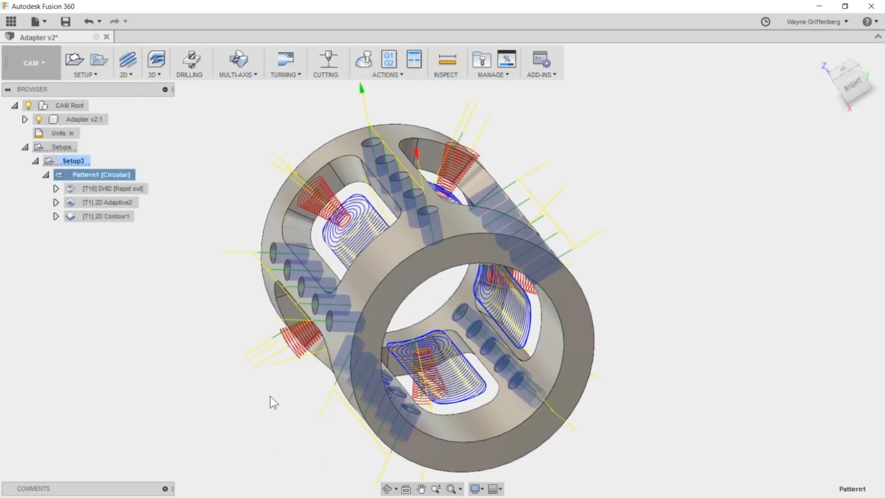
- Display all the patterned drilling, adaptive and contour toolpaths of Pattern1 around the adapter
left_click(229, 297)
left_click(102, 174)
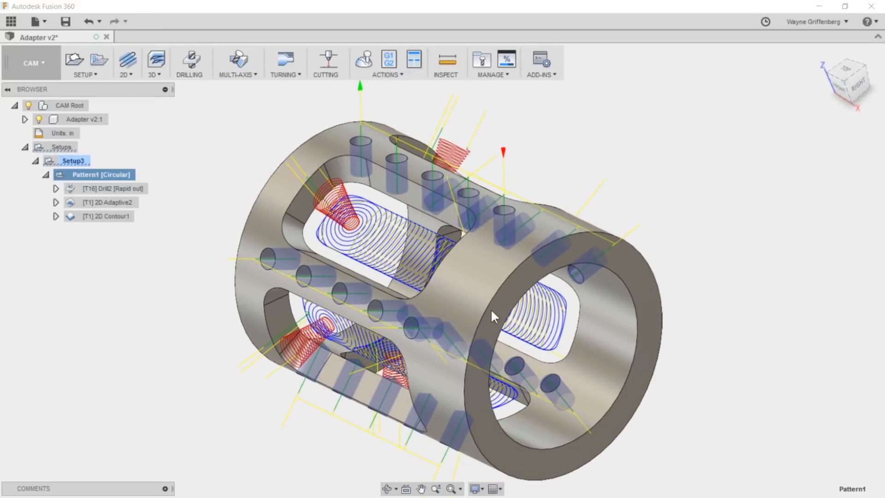
left_click(235, 233)
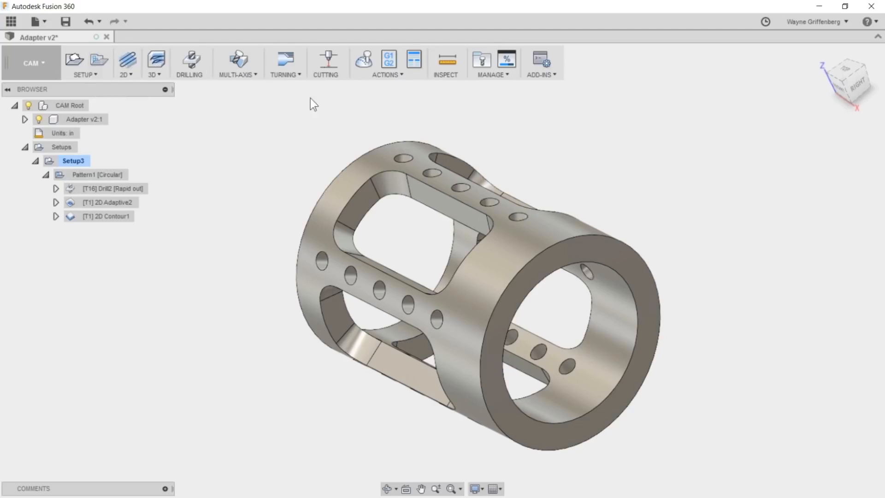
left_click(129, 75)
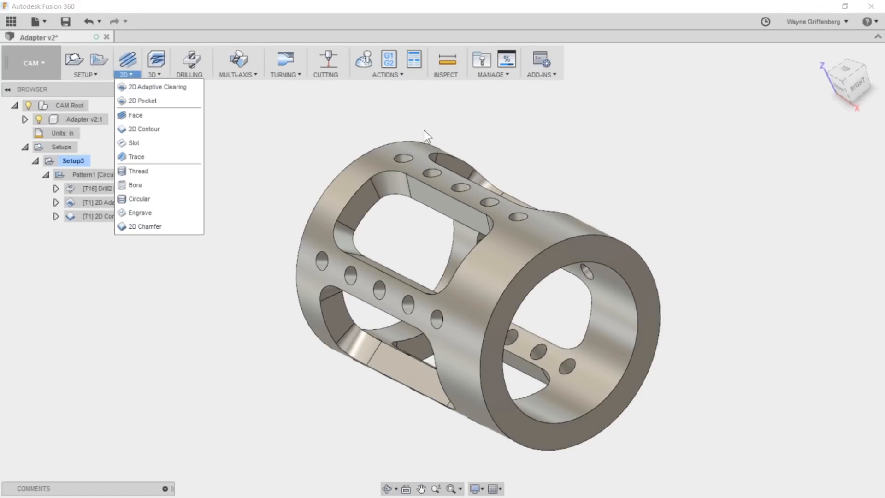
left_click(387, 74)
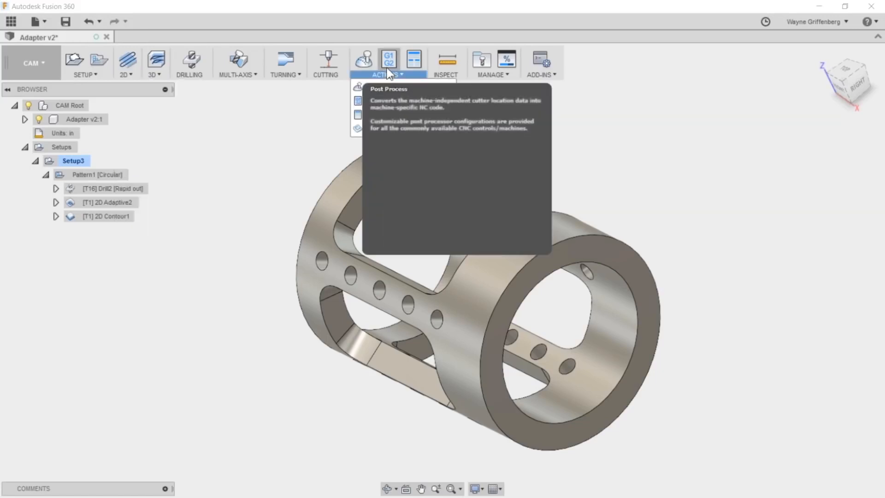
left_click(259, 149)
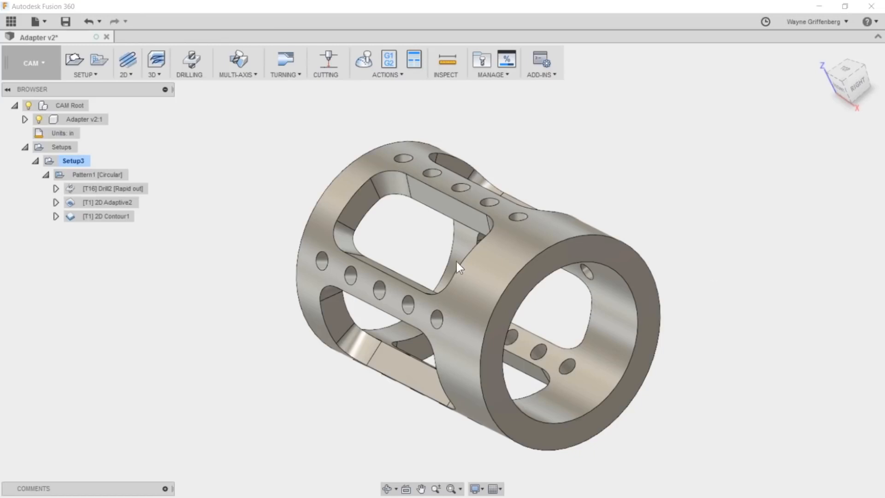
scroll(480, 302, "down", 2)
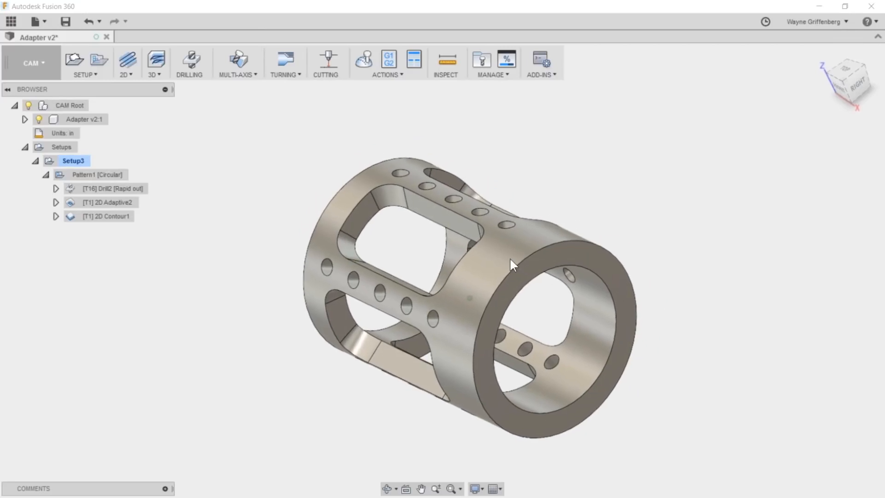
scroll(433, 232, "up", 1)
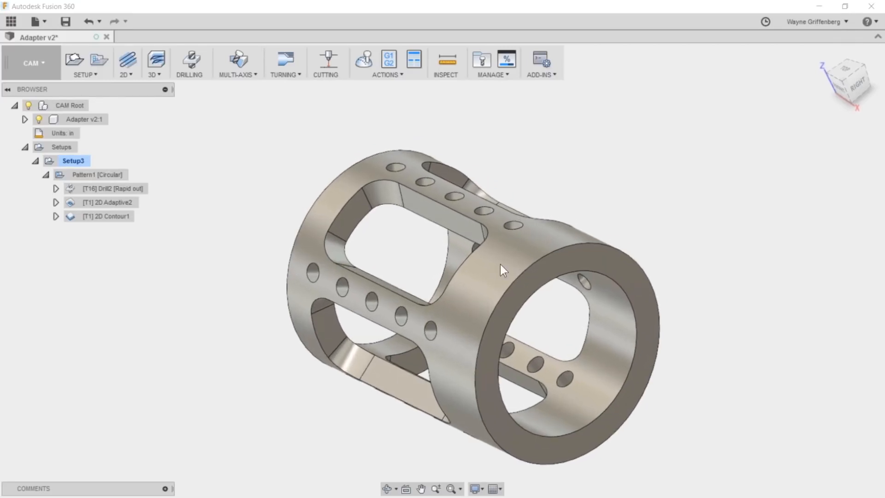
middle_click_drag(491, 272, 591, 300, "shift")
middle_click_drag(369, 200, 271, 221, "shift")
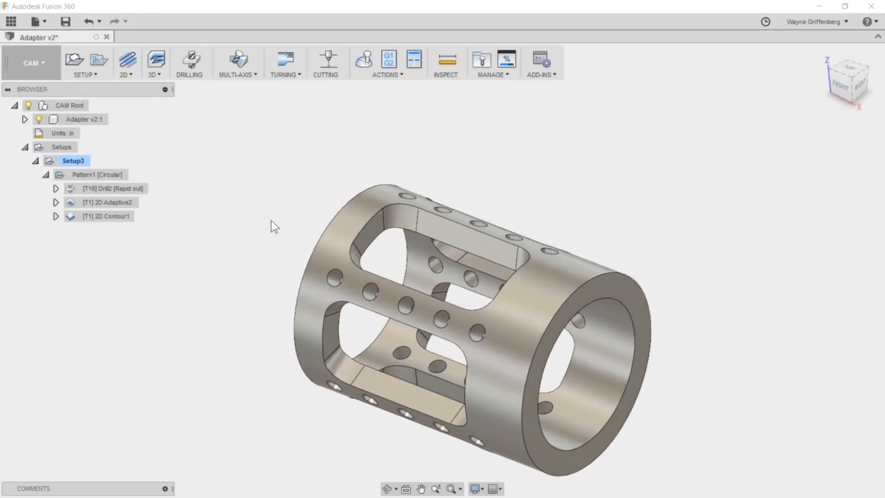
left_click(128, 74)
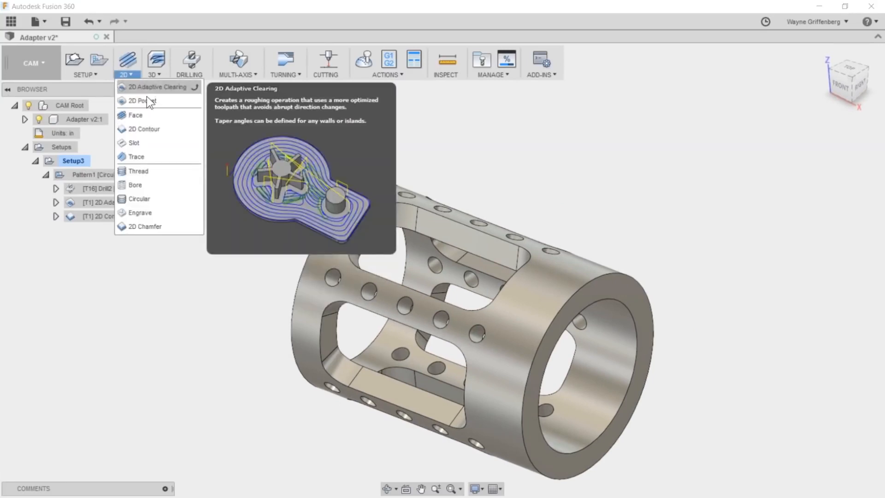
left_click(576, 180)
middle_click_drag(473, 203, 286, 181, "shift")
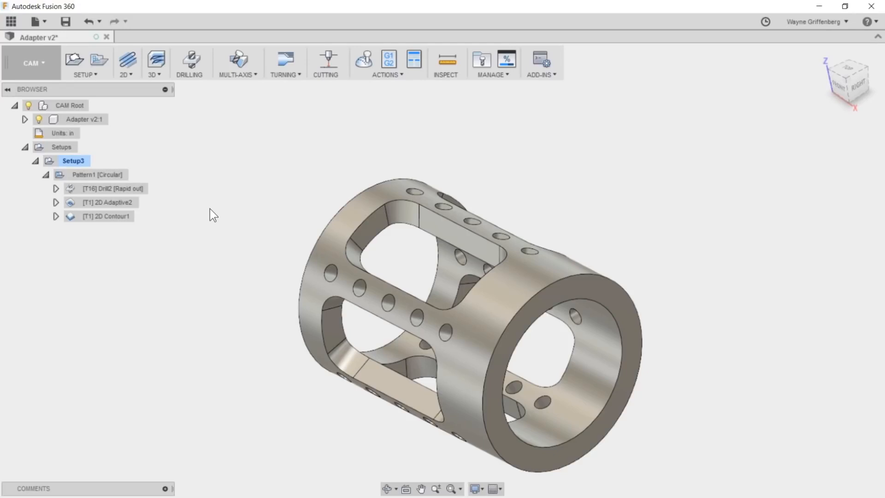
- Simulate the complete Pattern1 with the stock shown and play the material removal
left_click(92, 175)
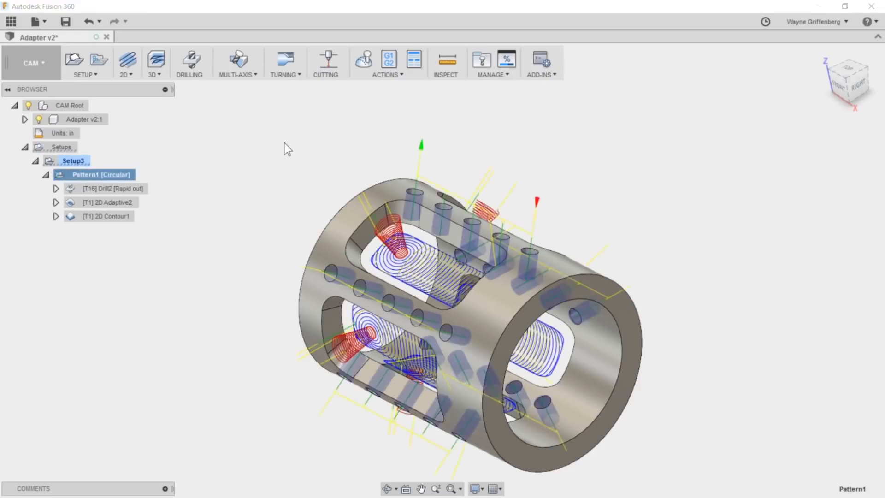
left_click(358, 57)
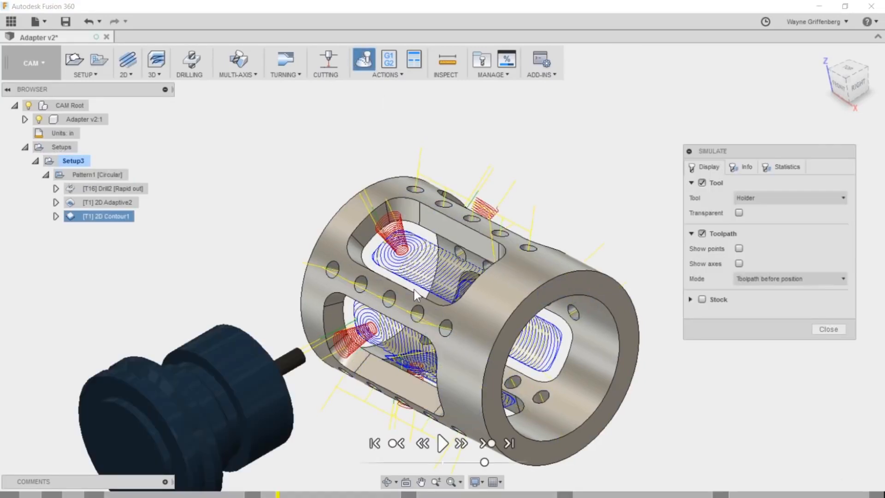
left_click(704, 298)
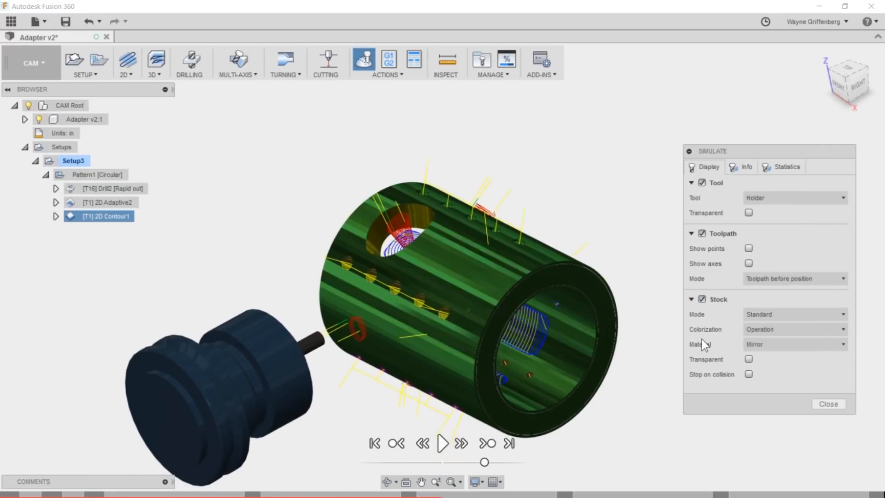
left_click(443, 443)
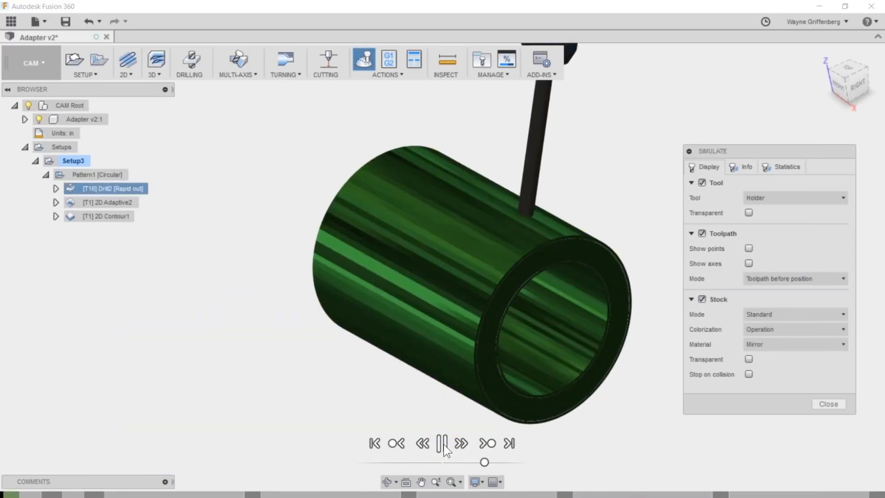
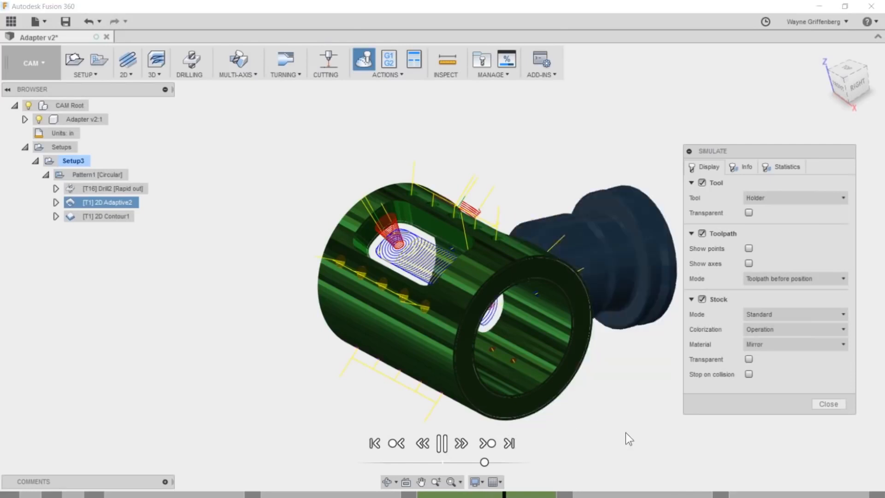
- Close the simulation and review the file types supported for uploading to the master project, without uploading anything
left_click(828, 404)
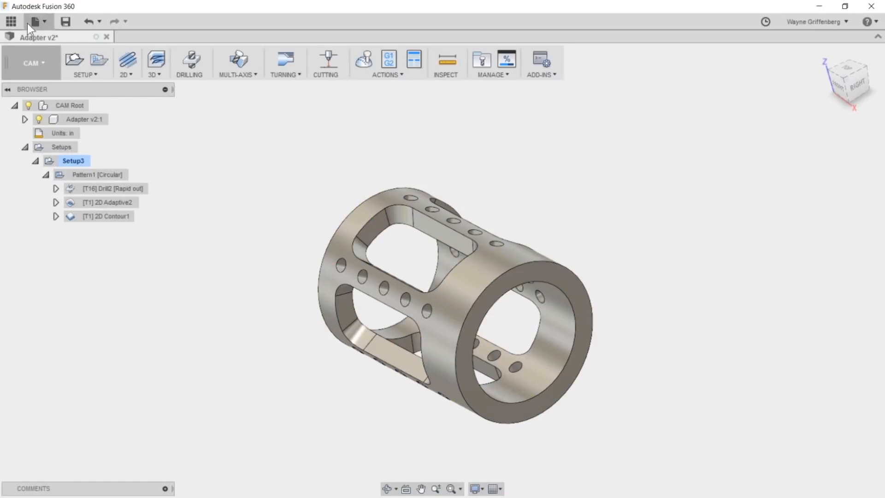
left_click(10, 22)
left_click(124, 75)
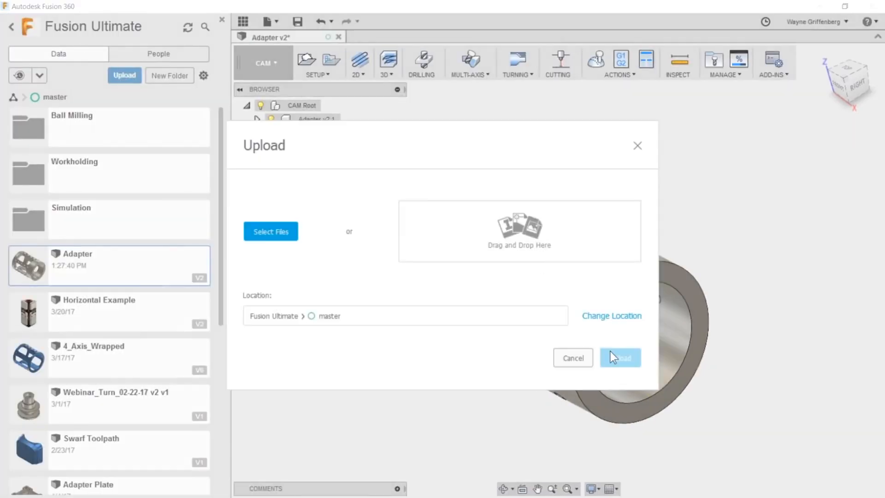
left_click(277, 221)
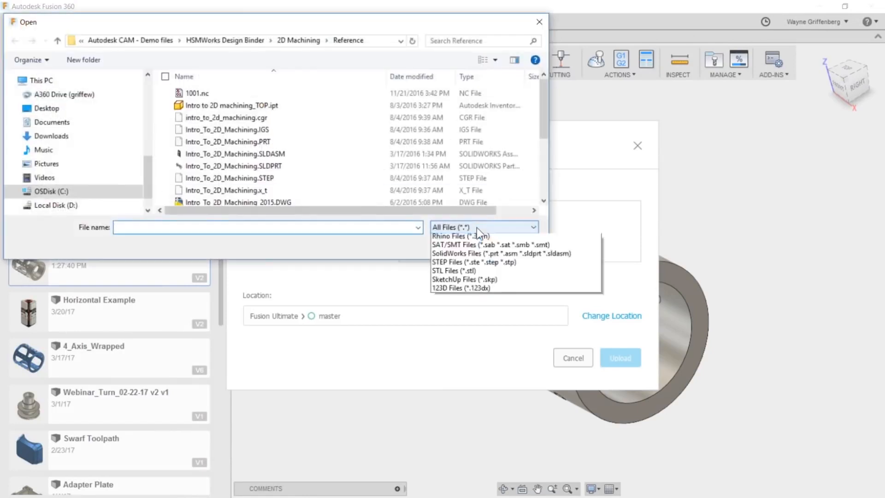
left_click(481, 227)
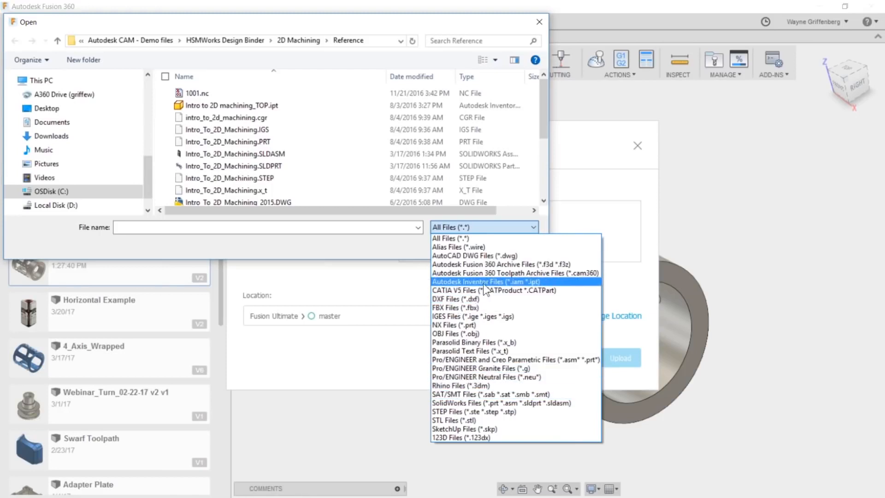
left_click(358, 248)
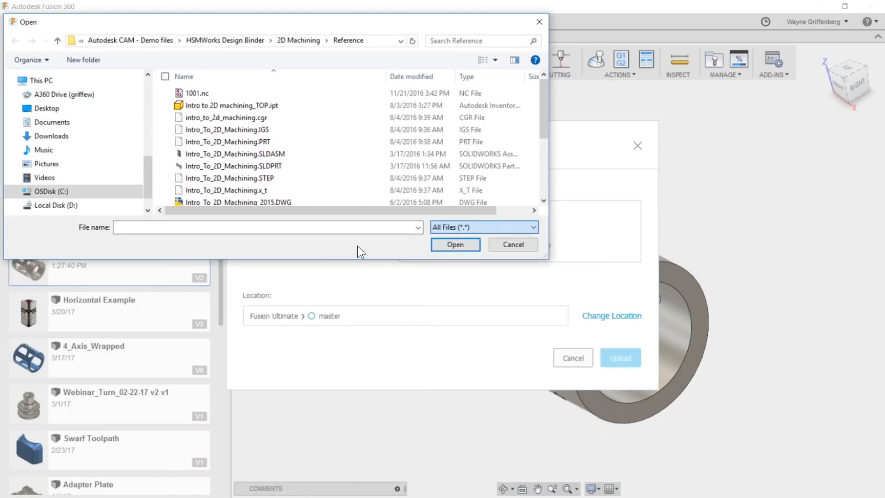
left_click(516, 245)
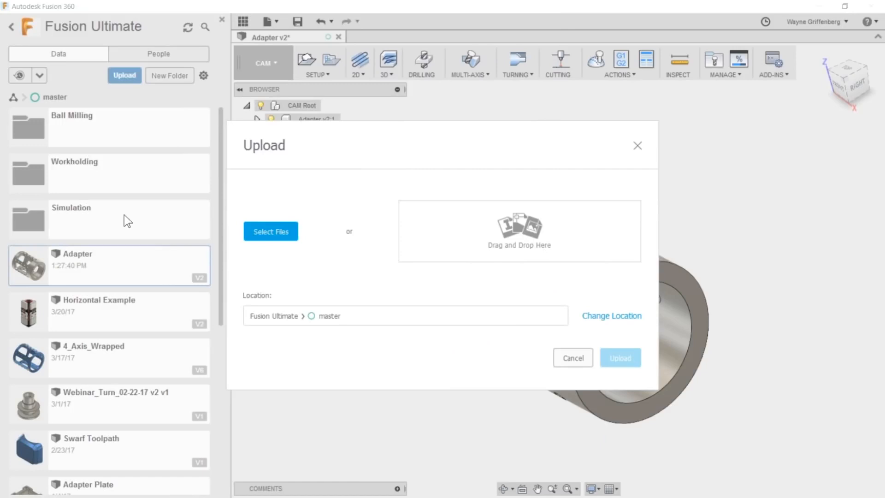
left_click_drag(436, 127, 474, 125)
left_click_drag(399, 123, 370, 119)
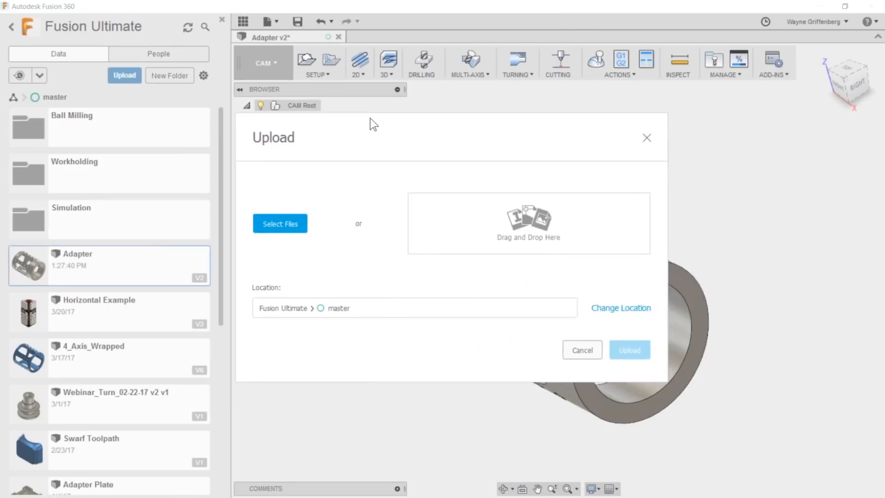
left_click(647, 139)
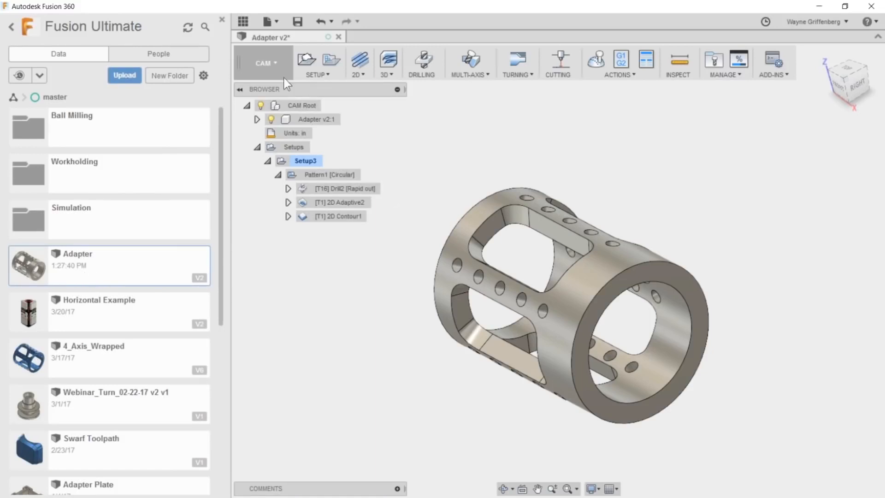
- Try offsetting the adapter's open end face by 0.50 in in the Model workspace, and return to the CAM workspace
left_click(265, 63)
left_click(269, 87)
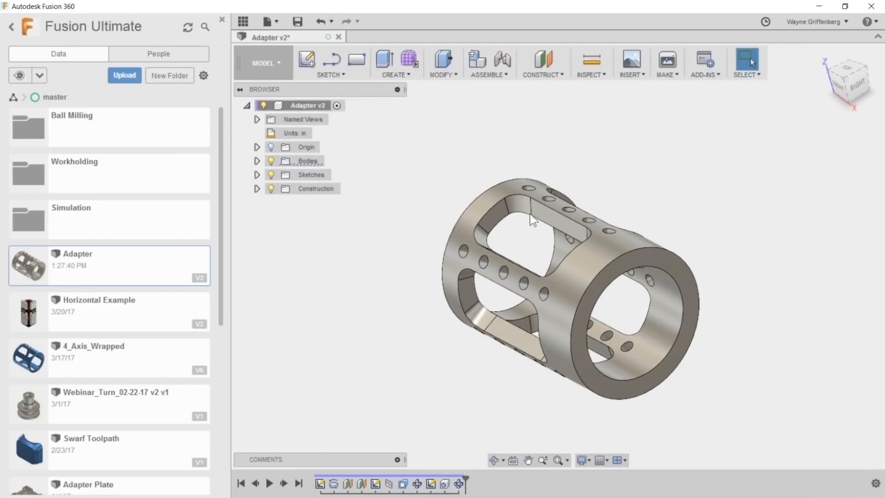
scroll(622, 283, "up", 2)
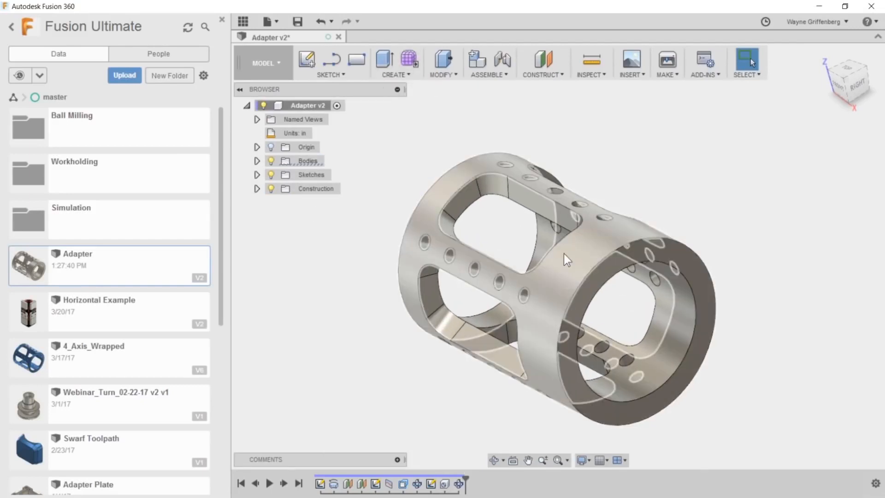
left_click(443, 59)
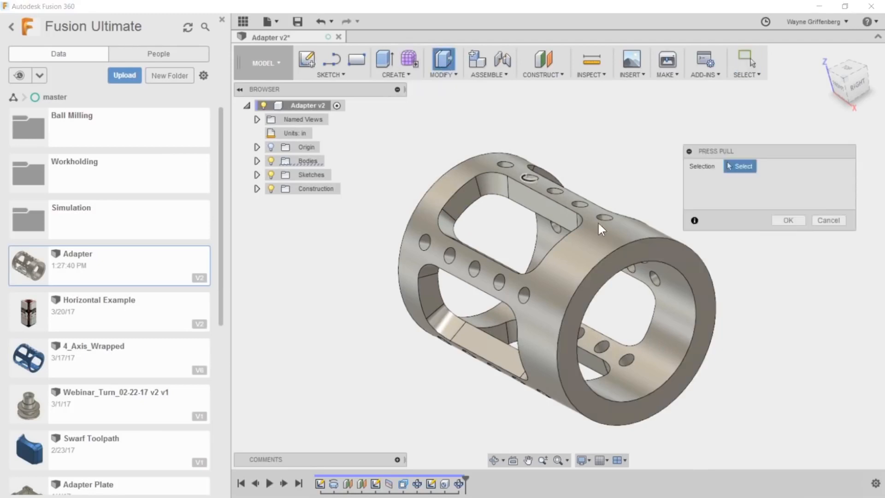
left_click(625, 256)
left_click_drag(629, 254, 647, 273)
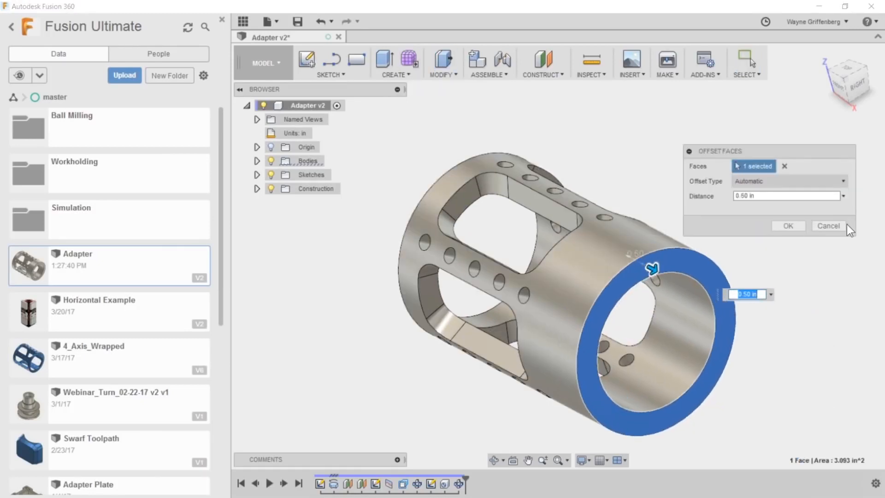
left_click(815, 228)
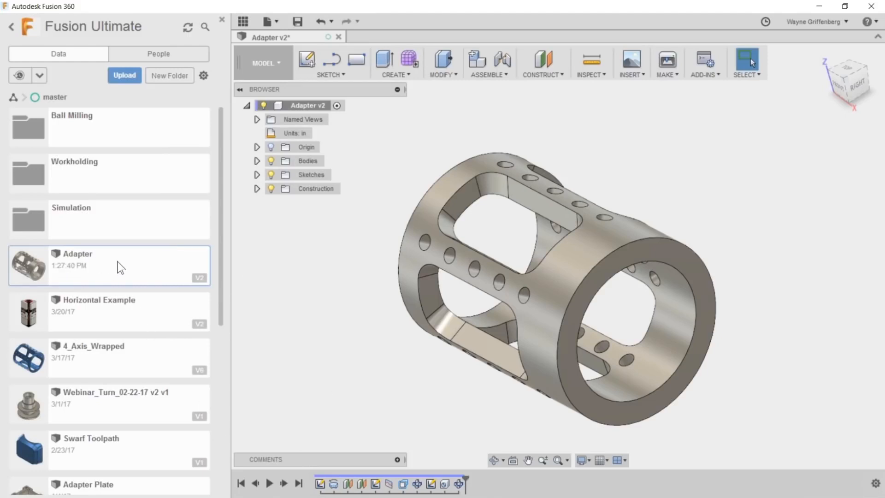
left_click(276, 64)
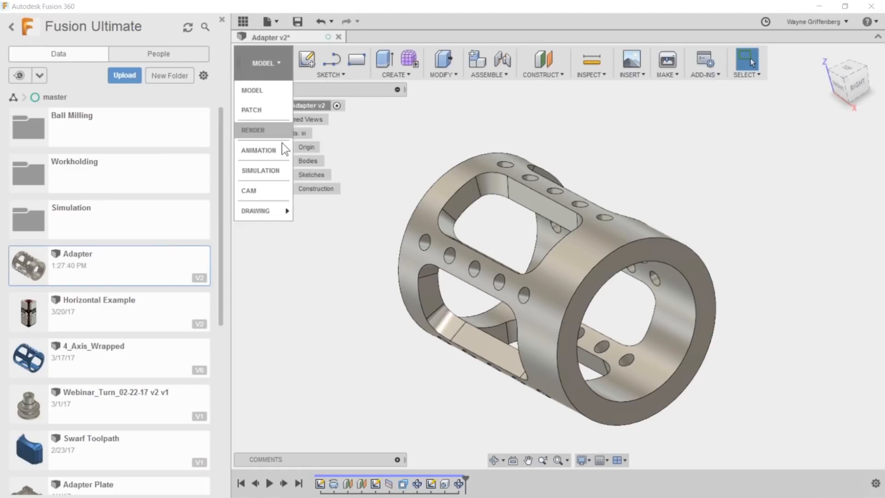
left_click(266, 189)
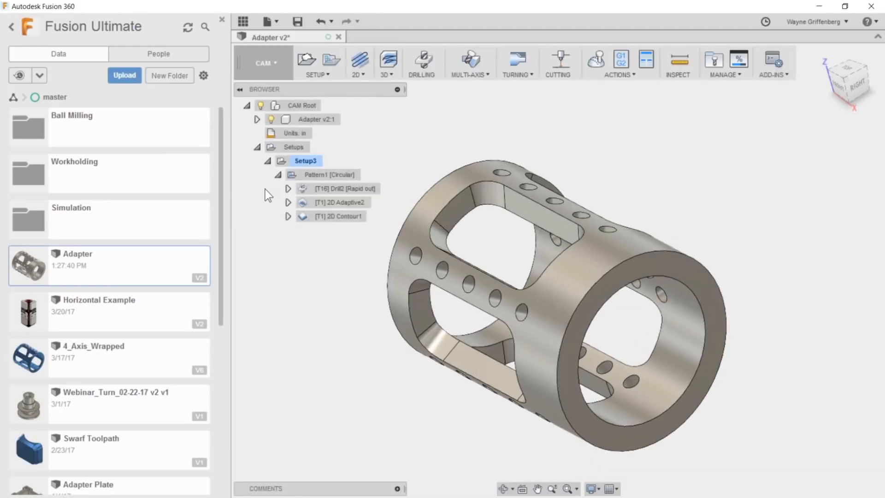
- Create a new design and save it as Untitled in the master project
right_click(109, 259)
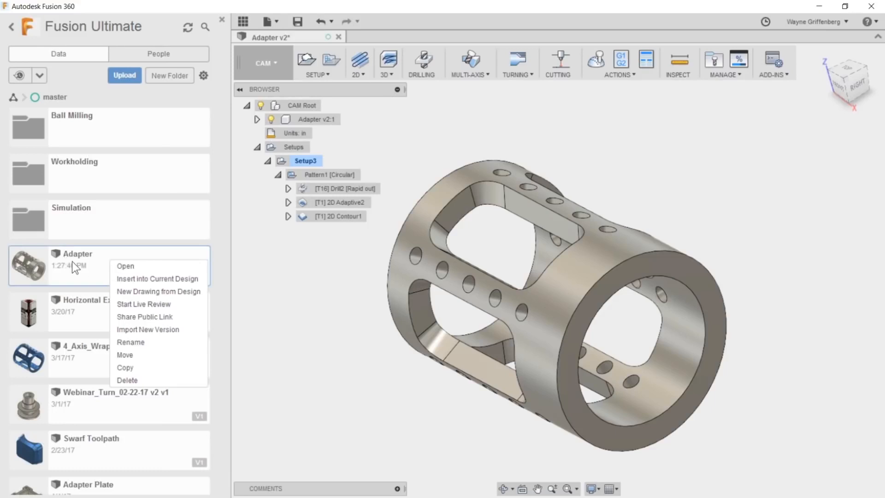
left_click(322, 276)
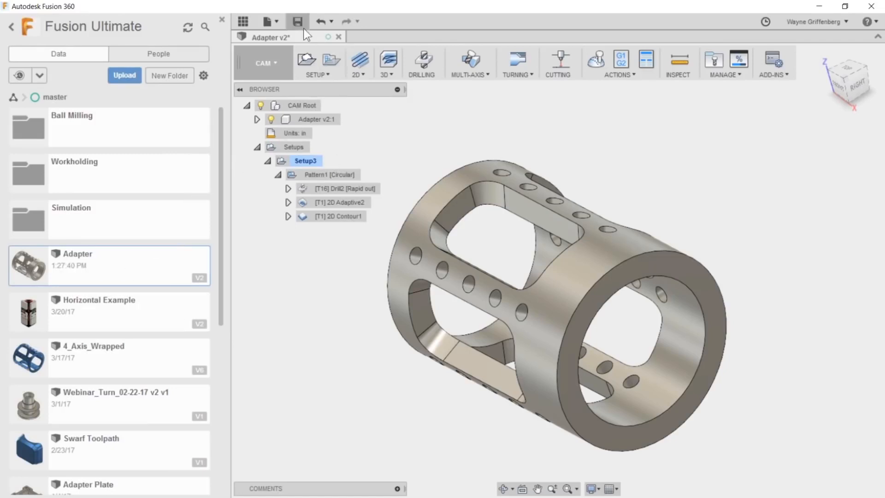
left_click(274, 21)
left_click(275, 38)
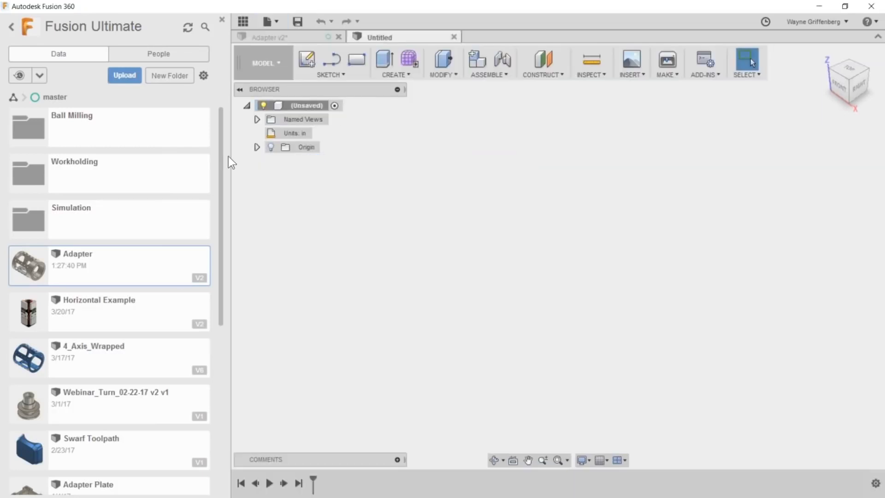
right_click(85, 261)
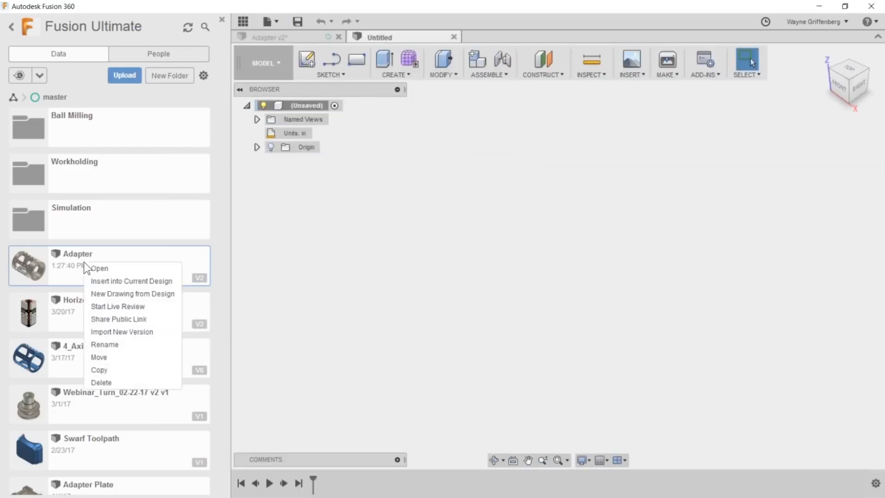
left_click(135, 281)
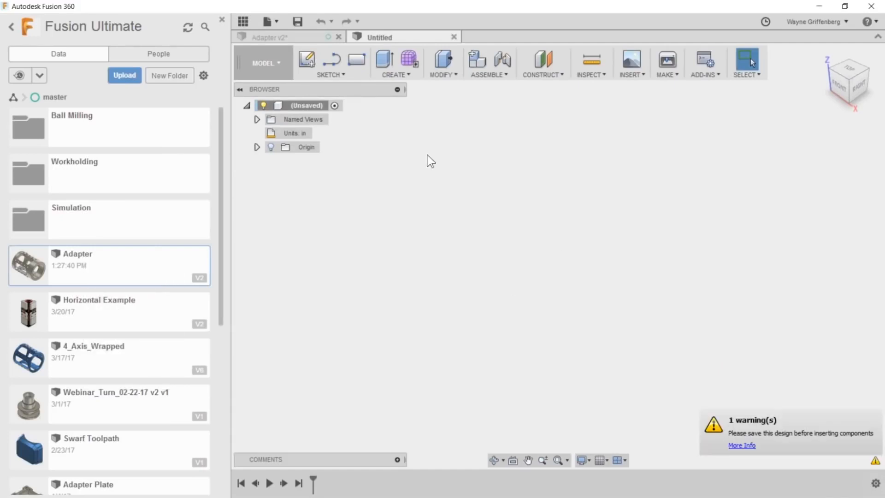
left_click(299, 22)
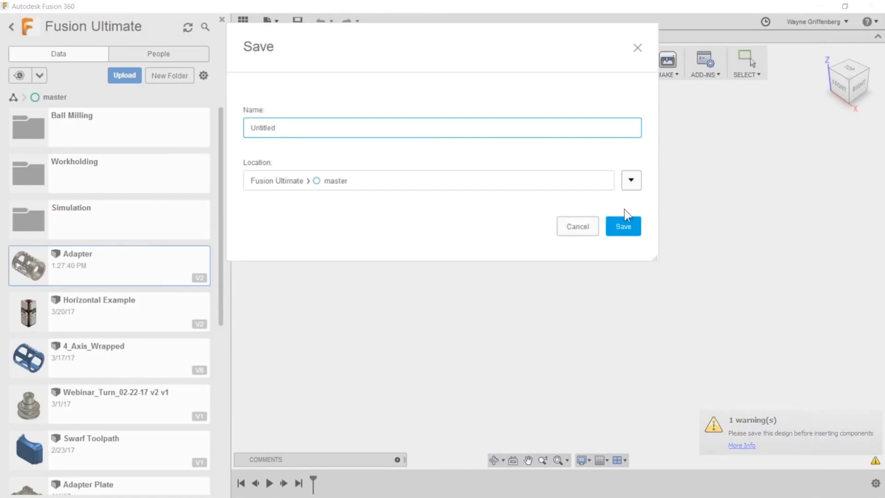
left_click(623, 226)
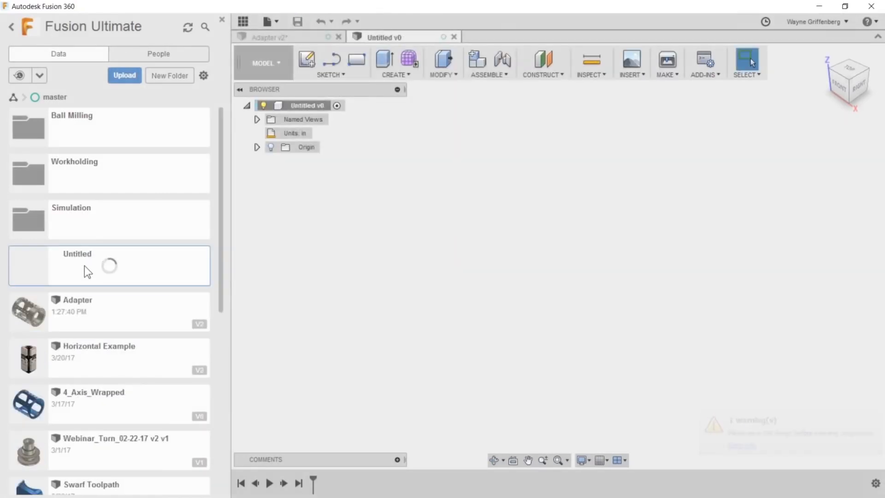
- Insert the Adapter from the master project into the Untitled design without repositioning it
right_click(106, 308)
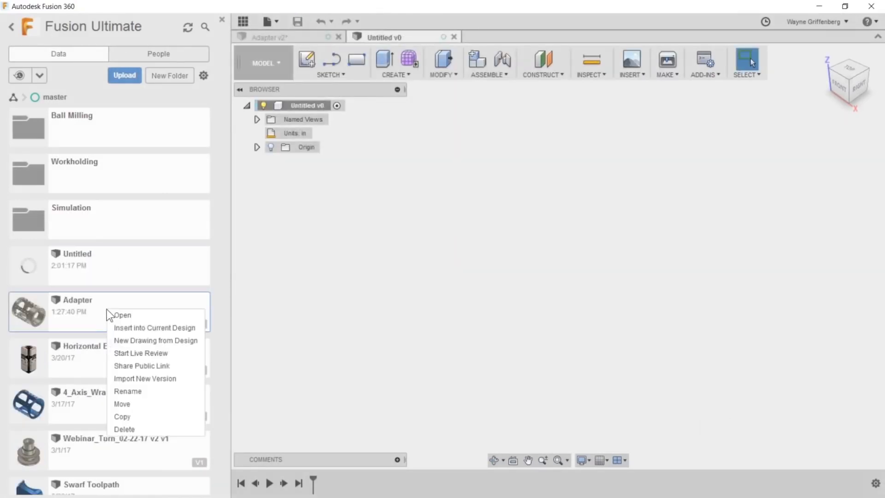
left_click(149, 327)
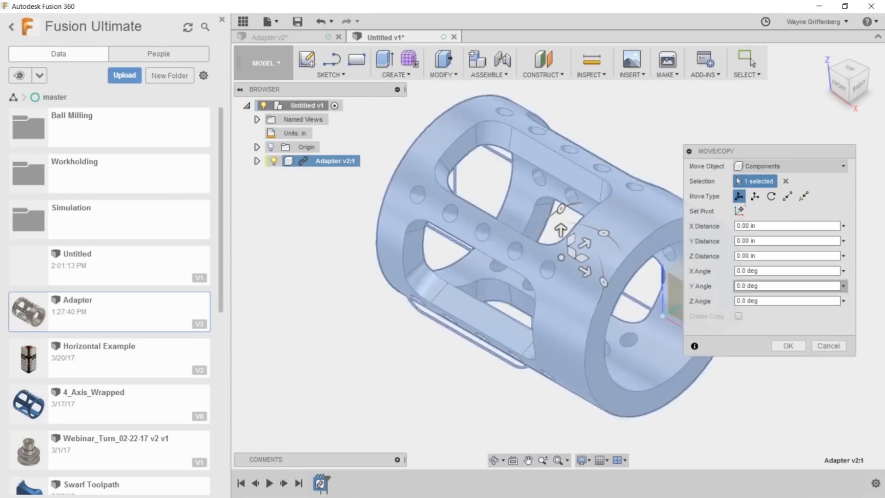
left_click(825, 347)
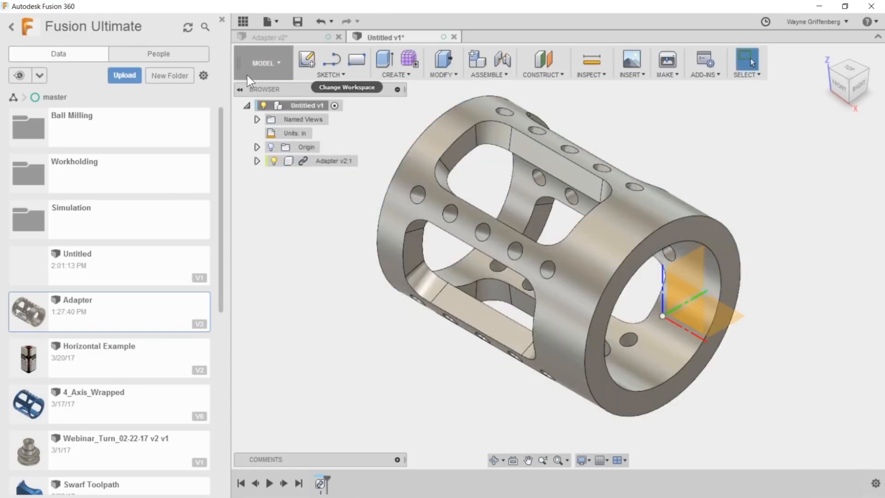
- Check the Untitled design's setups in the CAM workspace and return to the Model workspace
right_click(90, 317)
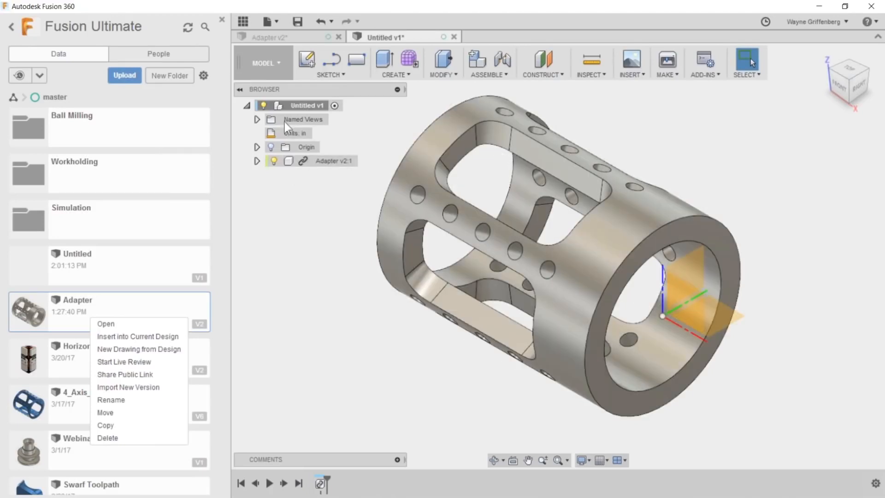
left_click(266, 65)
left_click(277, 189)
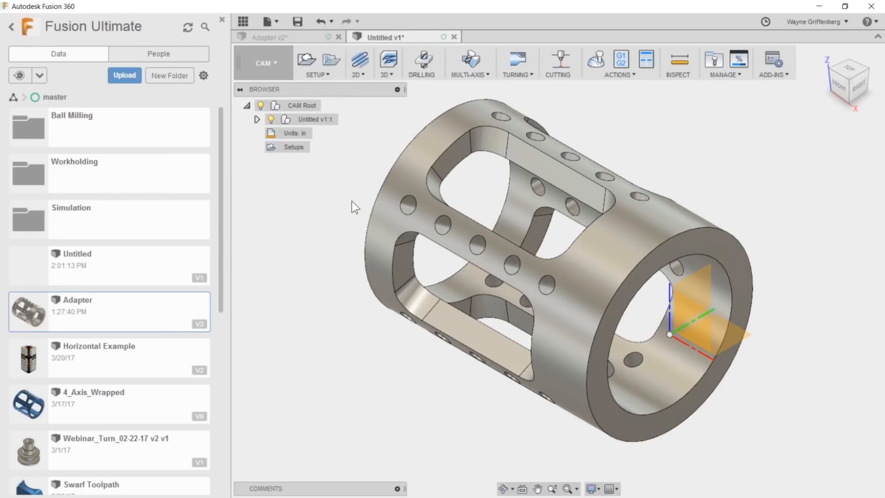
left_click(263, 63)
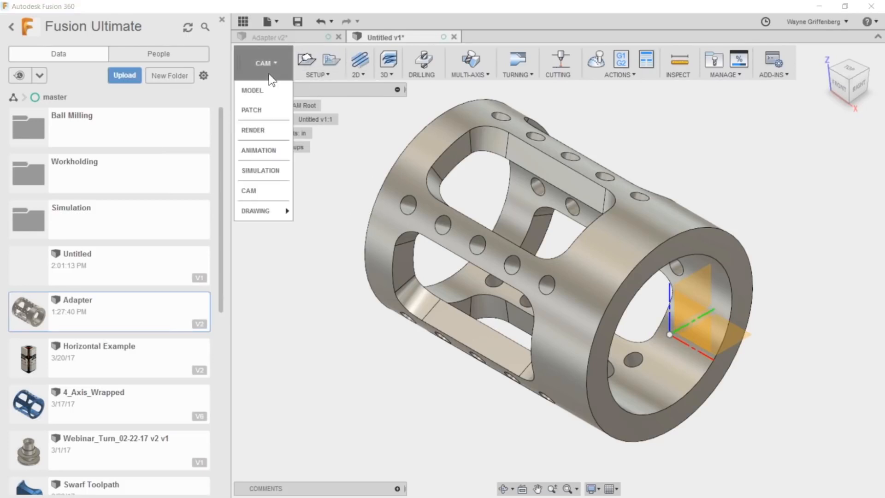
left_click(265, 91)
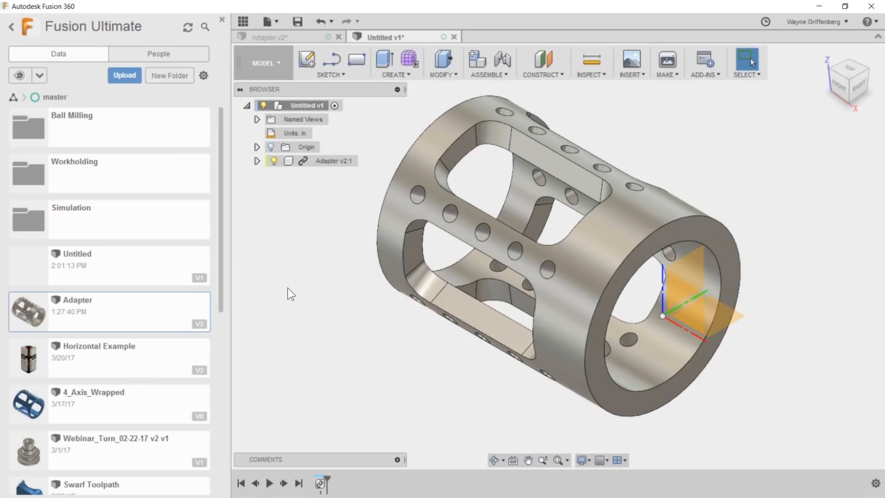
scroll(154, 370, "down", 3)
scroll(155, 369, "down", 3)
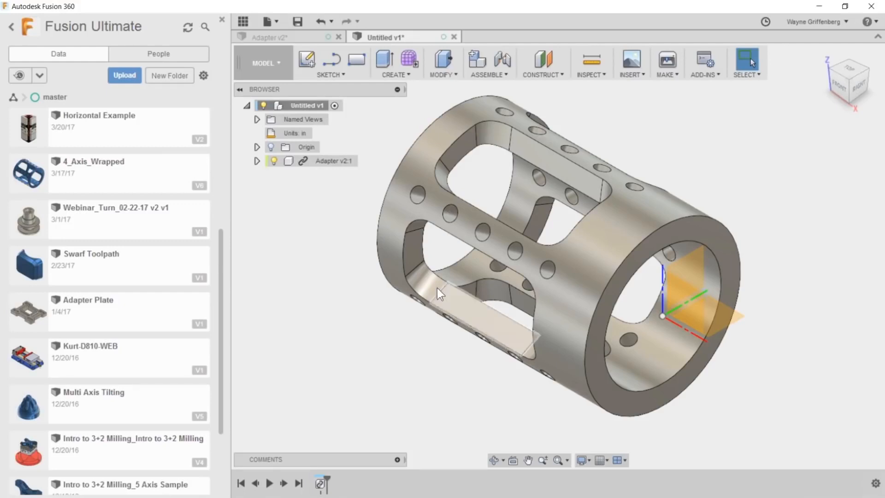
scroll(568, 350, "down", 3)
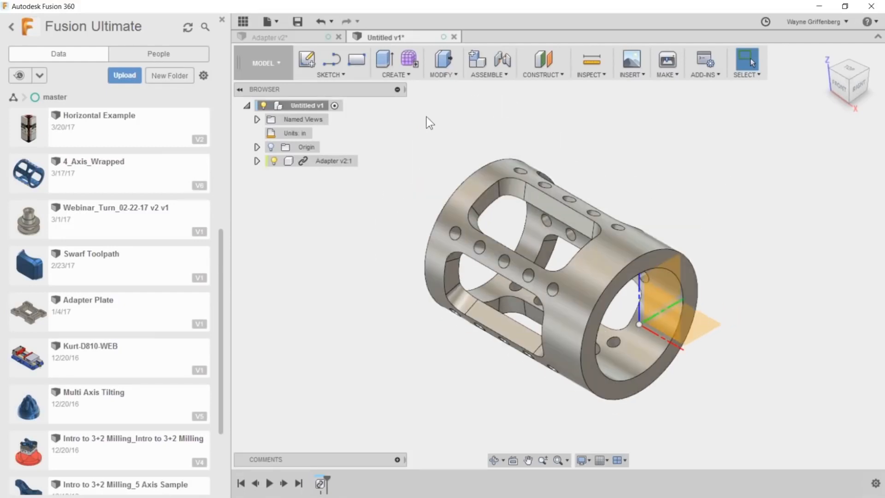
scroll(422, 188, "down", 1)
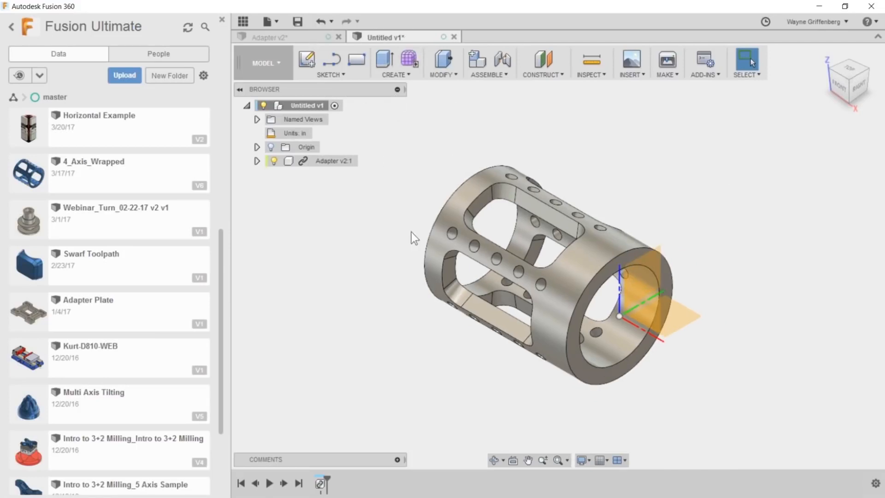
scroll(404, 261, "down", 2)
scroll(319, 263, "up", 2)
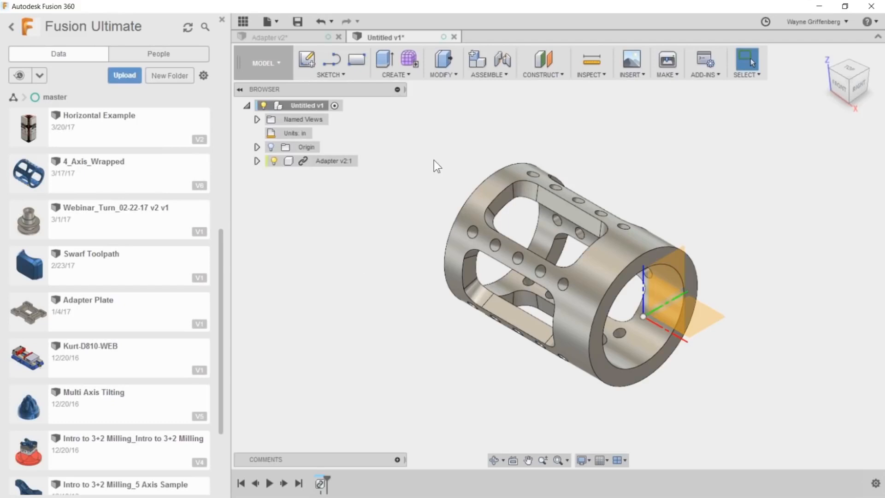
scroll(490, 293, "down", 3)
scroll(476, 227, "up", 2)
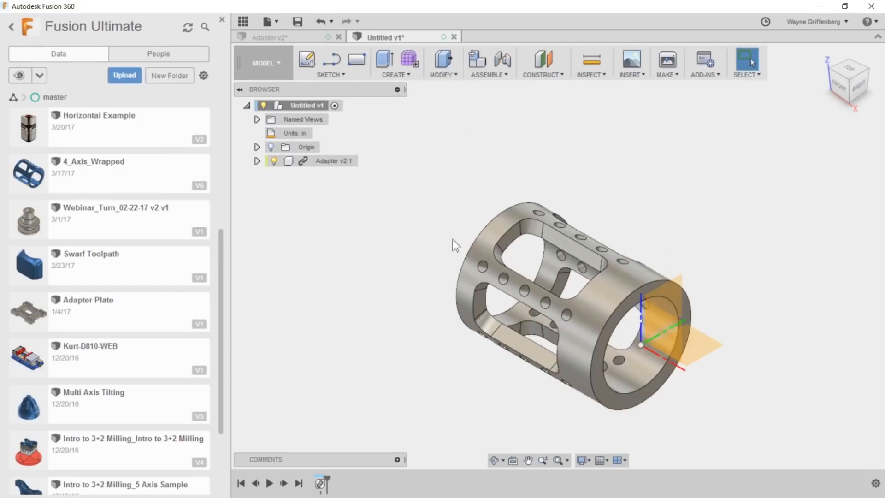
scroll(453, 239, "down", 2)
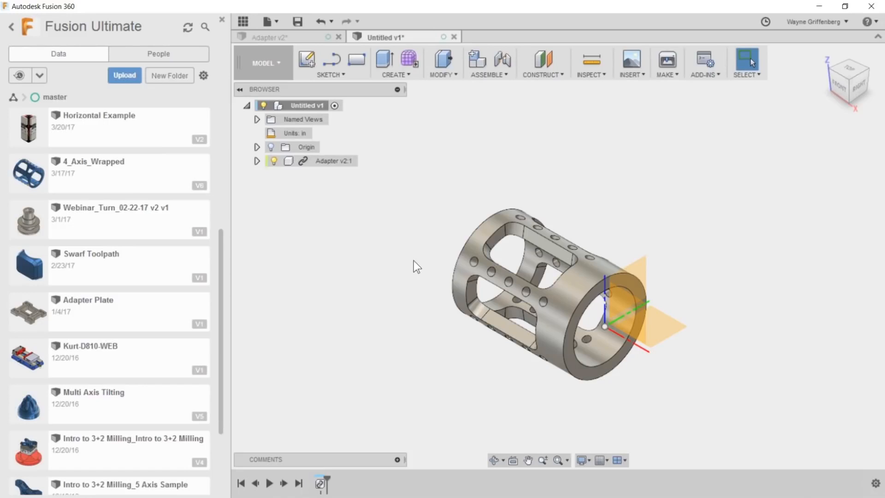
left_click_drag(220, 275, 218, 157)
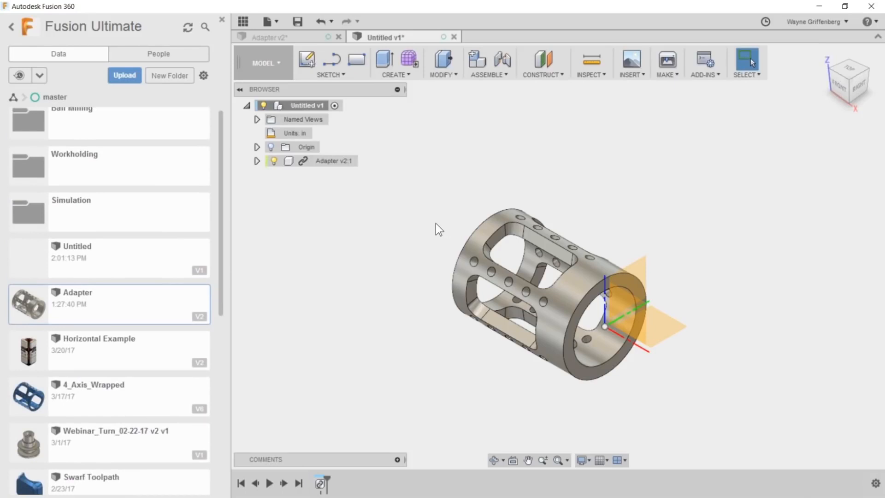
scroll(590, 323, "up", 3)
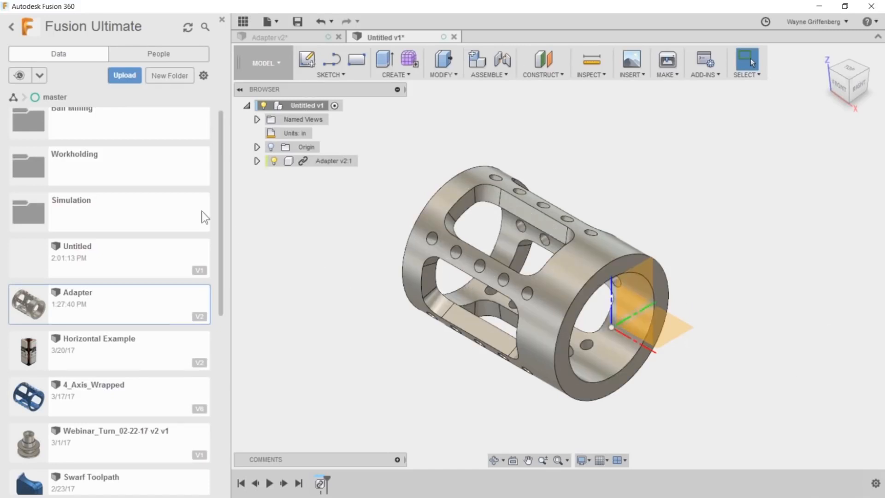
mouse_move(221, 212)
left_mouse_down()
mouse_move(212, 417)
mouse_move(222, 217)
left_mouse_up()
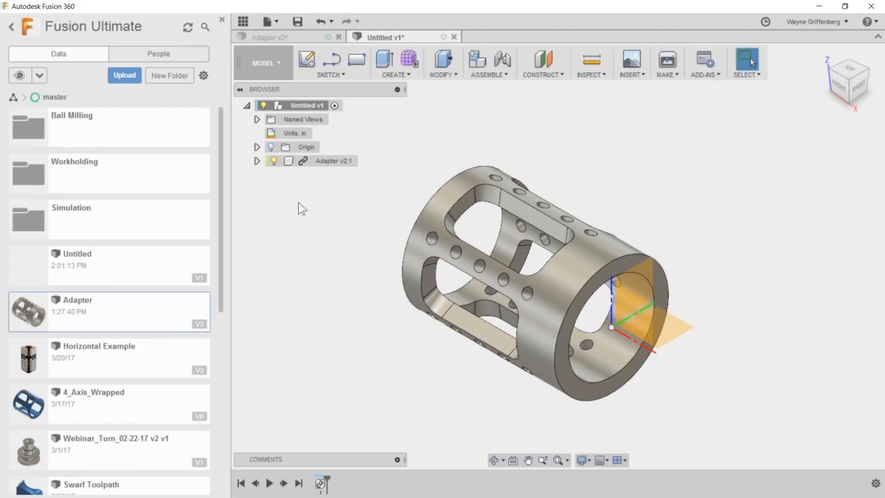
- Undo the insertion of the Adapter in the Untitled design
left_click(299, 37)
left_click(381, 35)
left_click(319, 20)
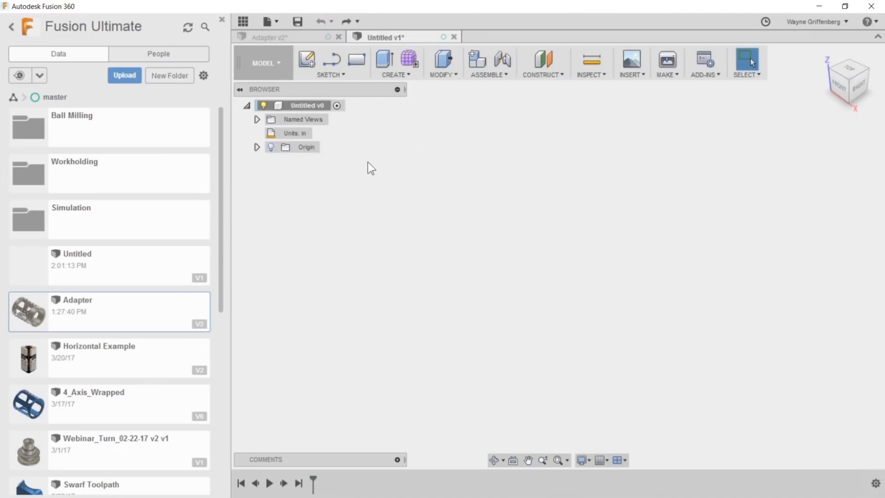
- Show the Untitled design's origin planes and start a sketch on the XY plane
left_click(257, 147)
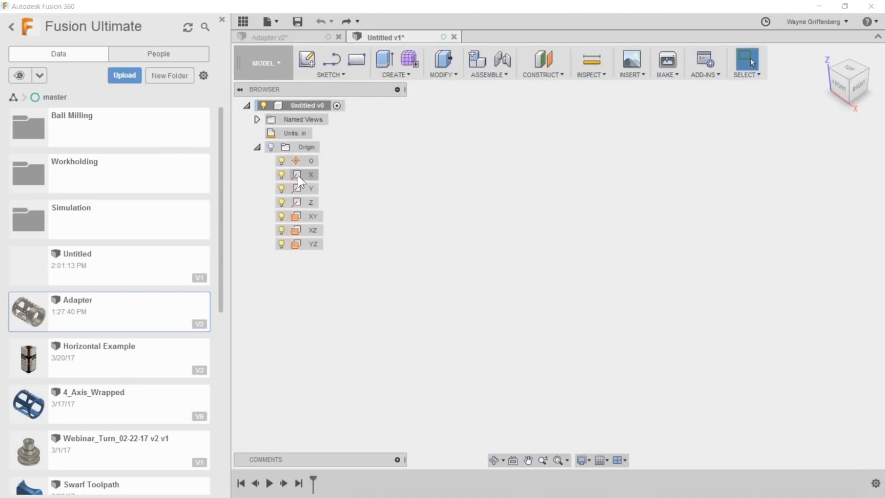
left_click(274, 147)
left_click(662, 318)
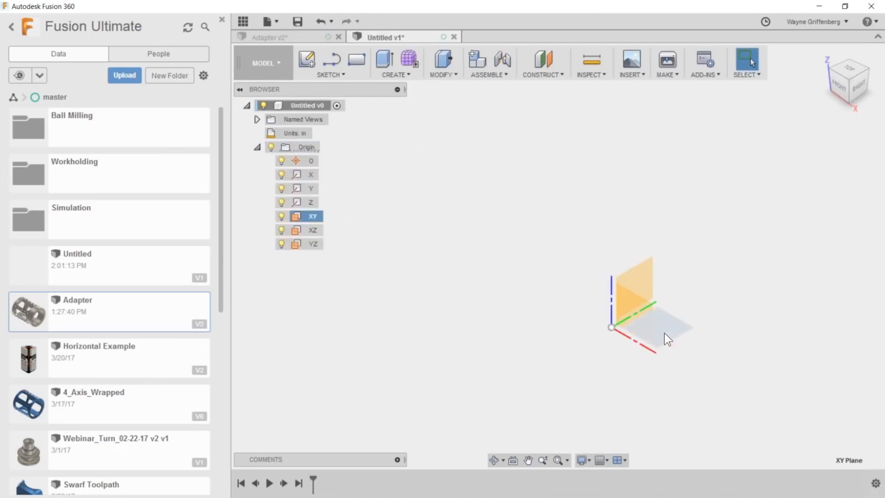
right_click(665, 332)
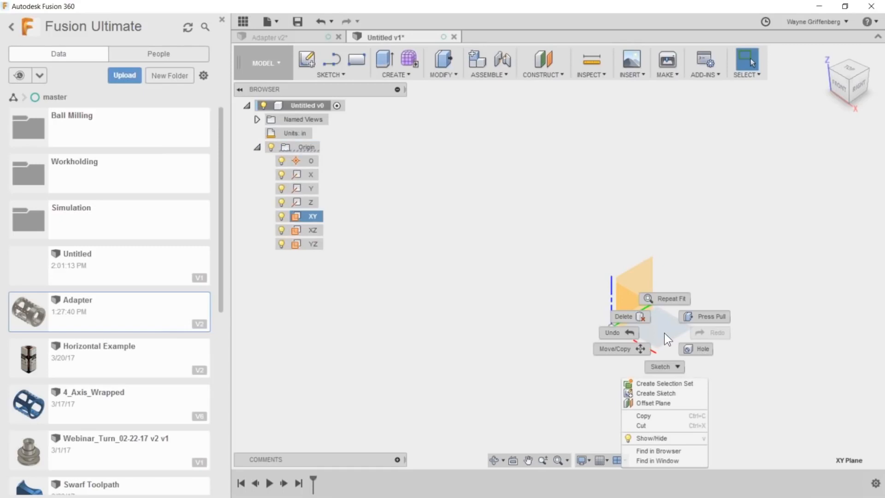
left_click(683, 395)
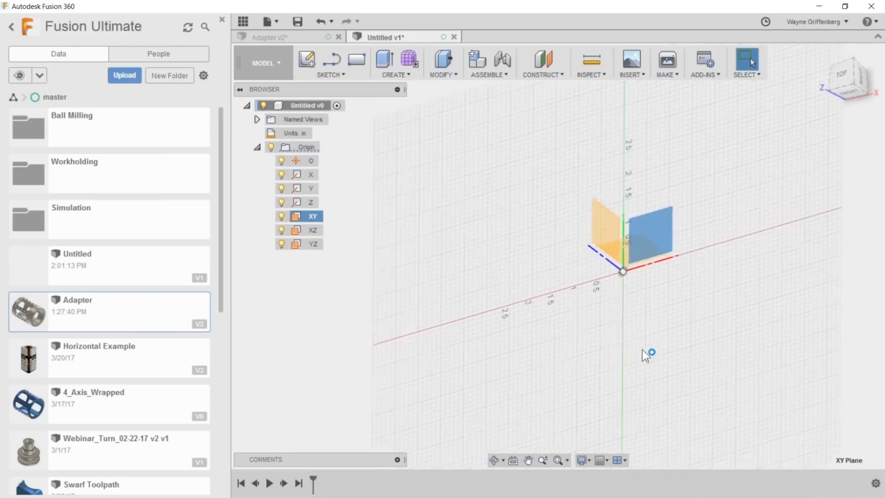
- Sketch a two-point rectangle about 1.9 by 1.8 in with one corner at the origin, extending toward -Y, and finish the sketch
left_click(354, 60)
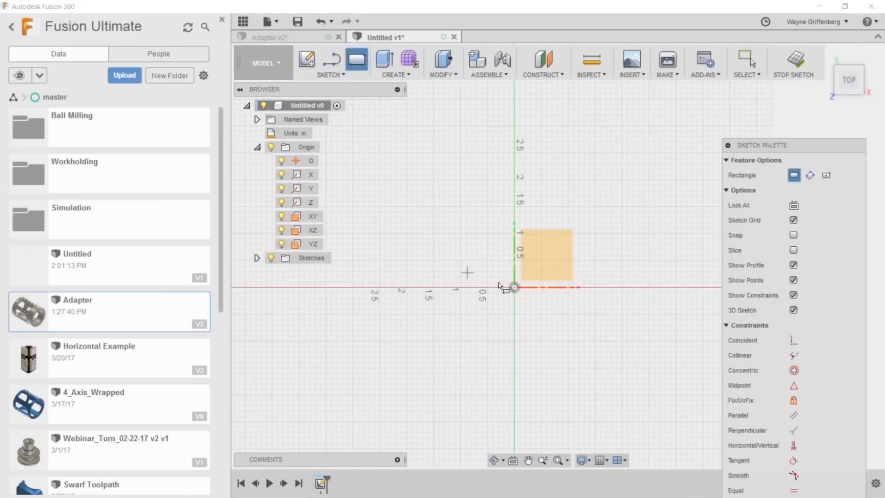
left_click(515, 287)
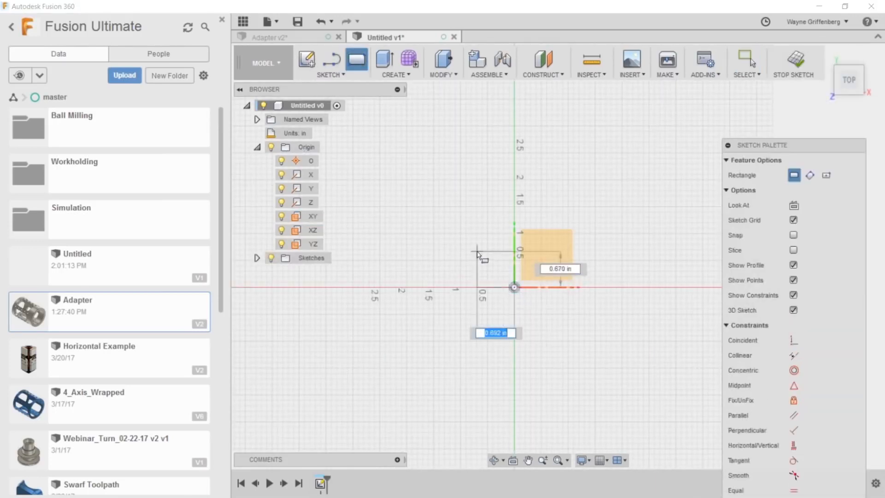
left_click(619, 381)
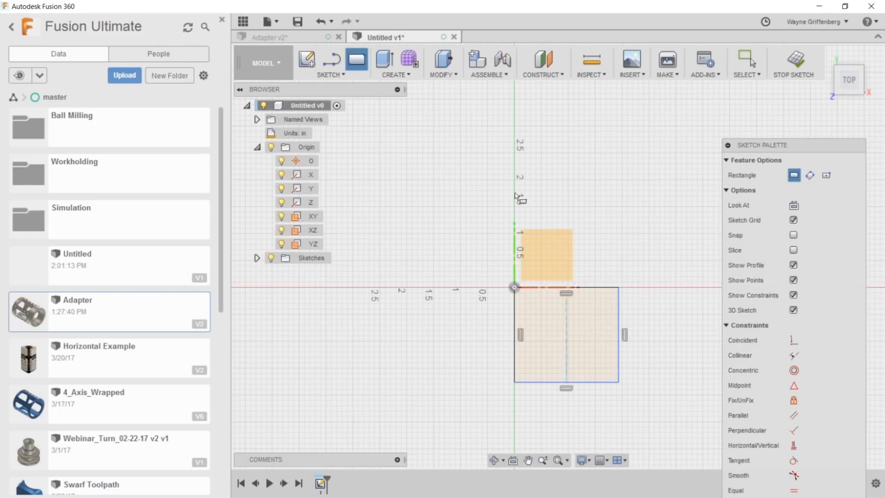
left_click(797, 61)
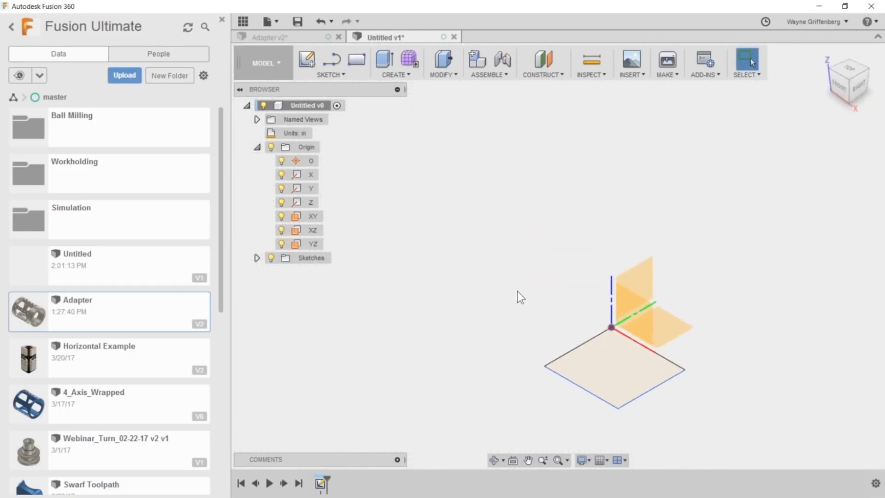
scroll(640, 386, "up", 5)
scroll(544, 347, "down", 6)
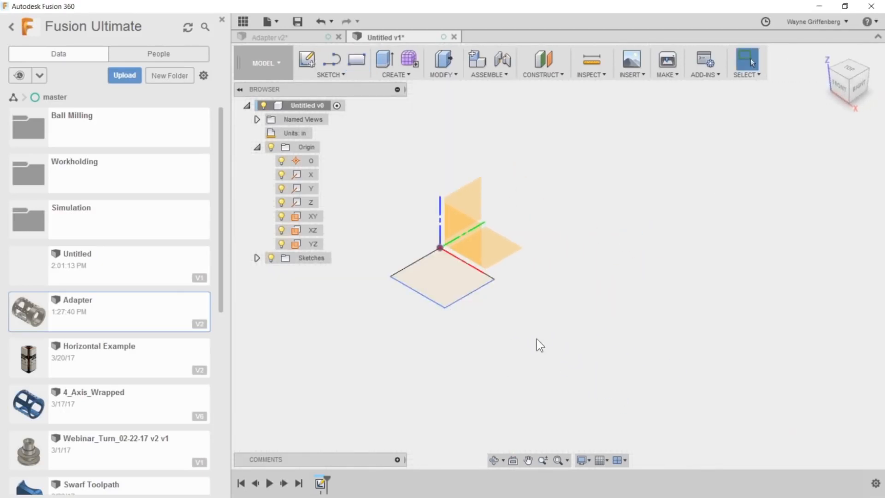
scroll(443, 278, "down", 4)
scroll(461, 289, "up", 5)
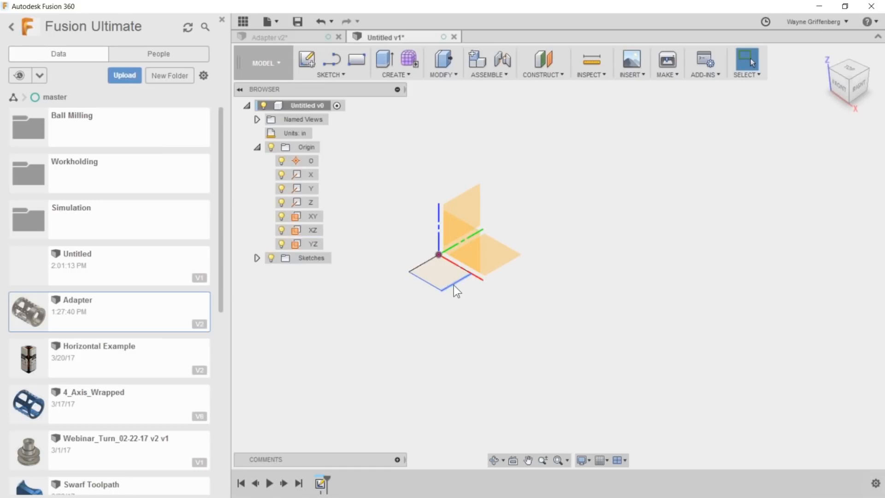
left_click(264, 63)
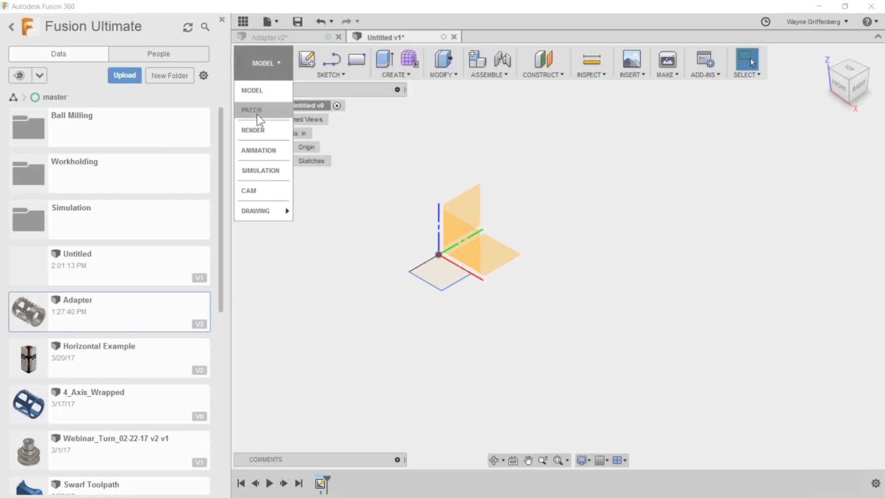
left_click(248, 190)
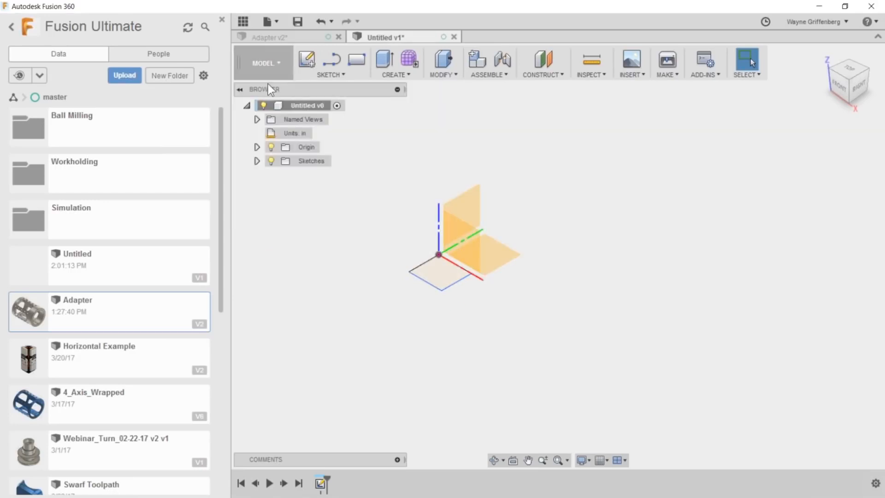
- Extrude the rectangle profile upward 0.50 in as a new body
left_click(441, 278)
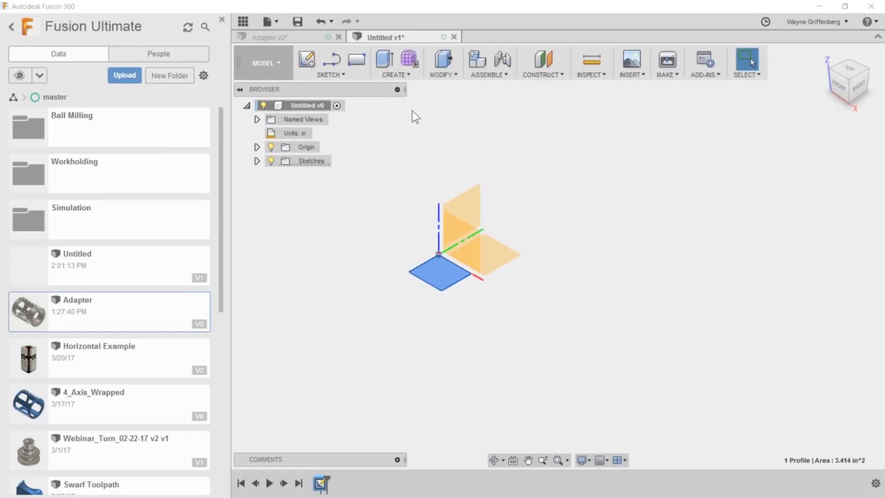
left_click(385, 58)
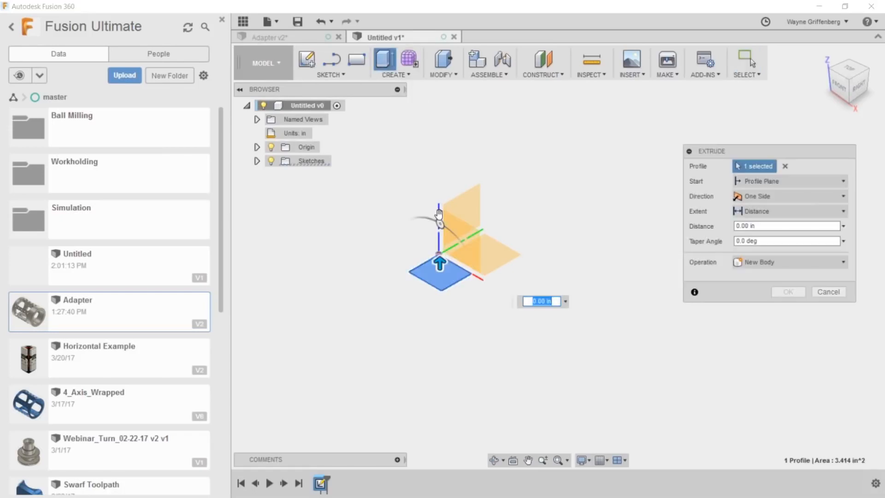
left_click_drag(440, 264, 440, 254)
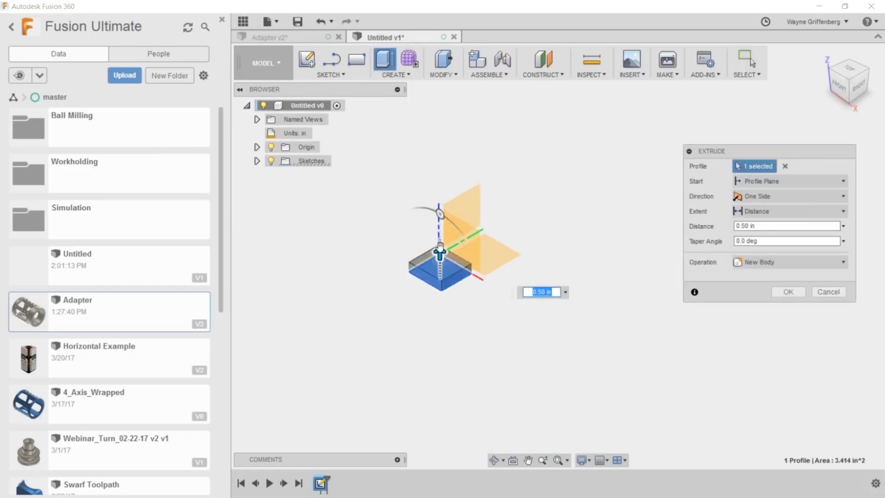
left_click(779, 289)
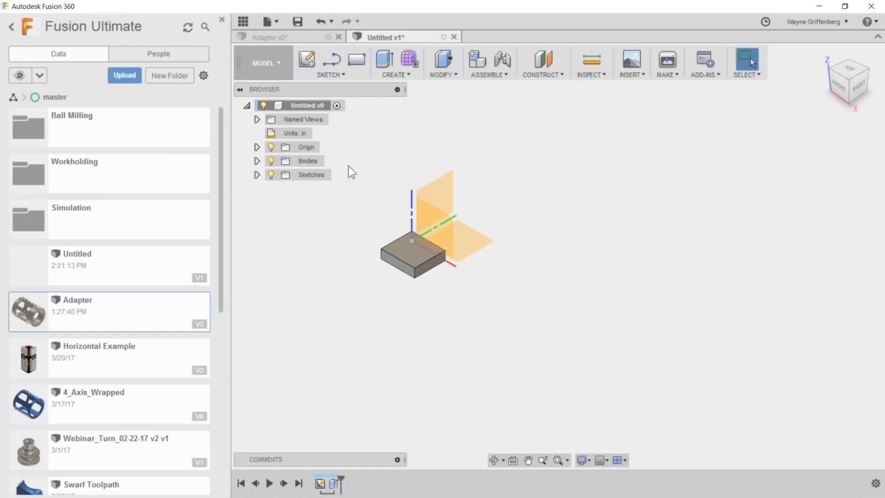
- Switch to the CAM workspace and hide the origin of the Untitled model
left_click(272, 62)
mouse_move(256, 206)
left_click(318, 207)
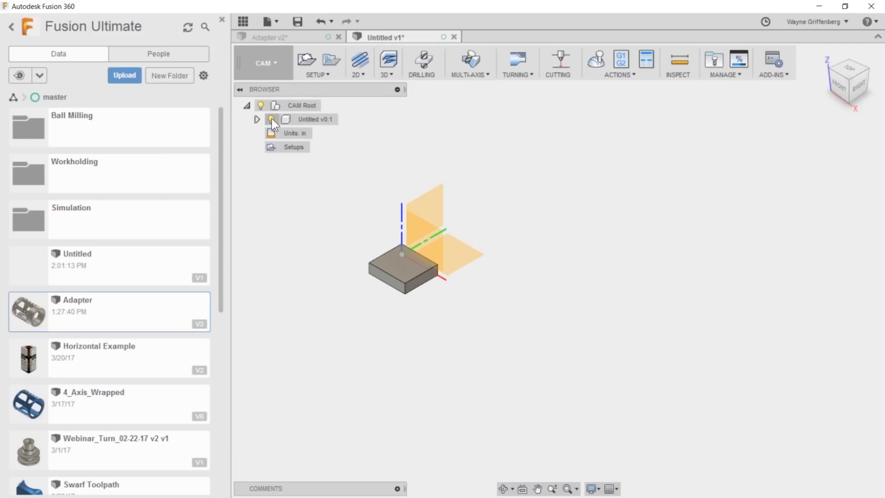
left_click(257, 119)
left_click(281, 133)
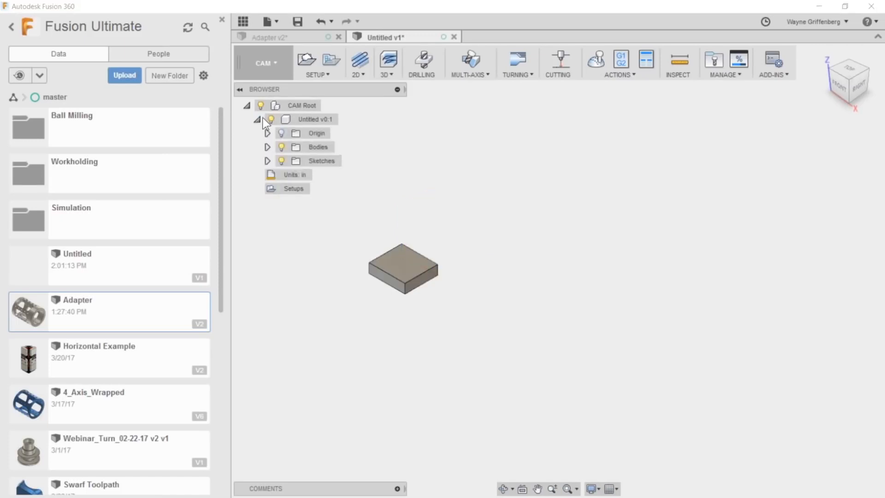
left_click(260, 120)
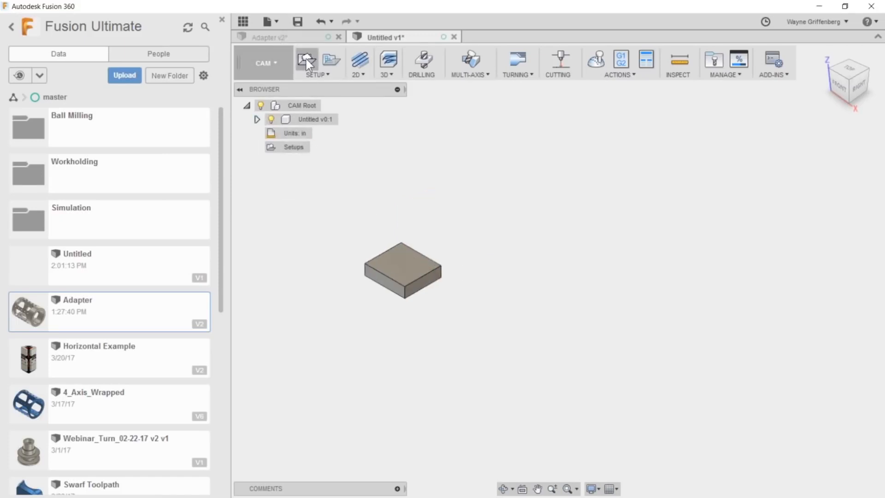
- Start a new milling setup for the block and set its stock mode to Fixed size box
left_click(306, 59)
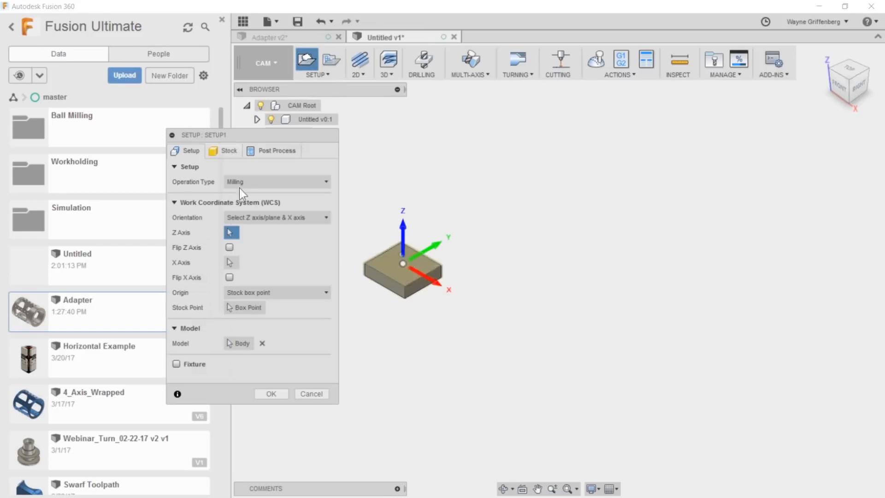
left_click_drag(242, 144, 255, 146)
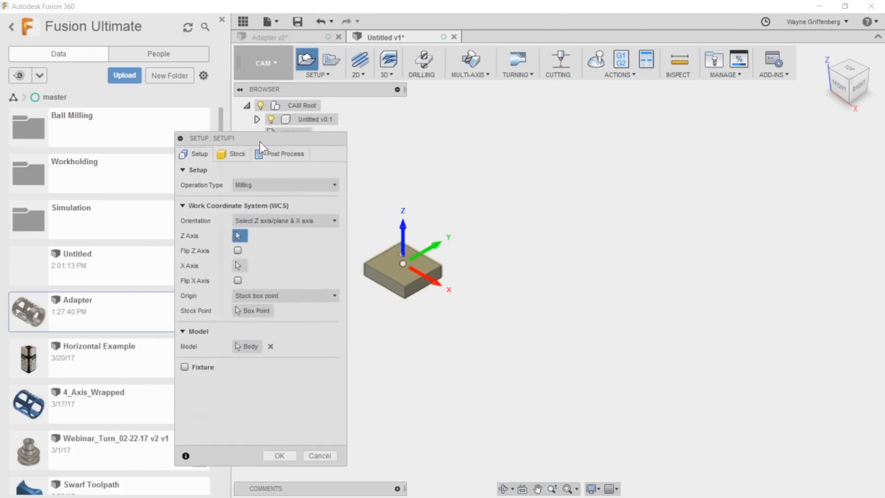
left_click(237, 154)
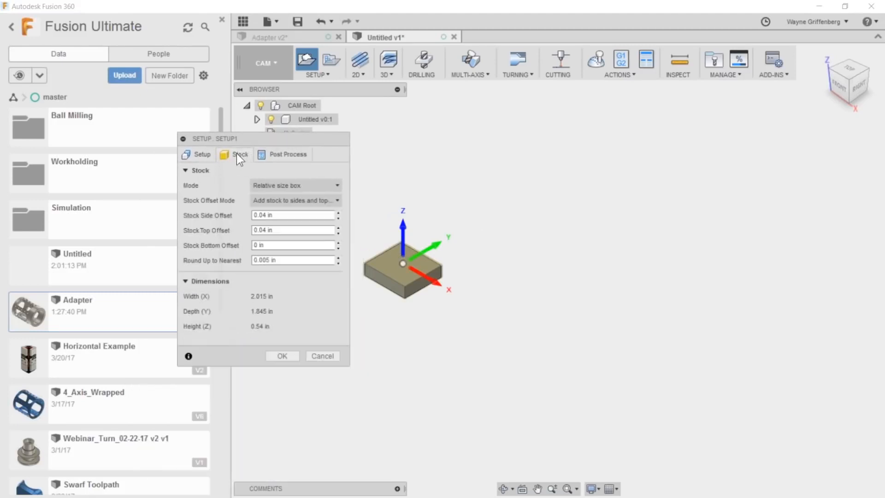
left_click(292, 184)
left_click(292, 200)
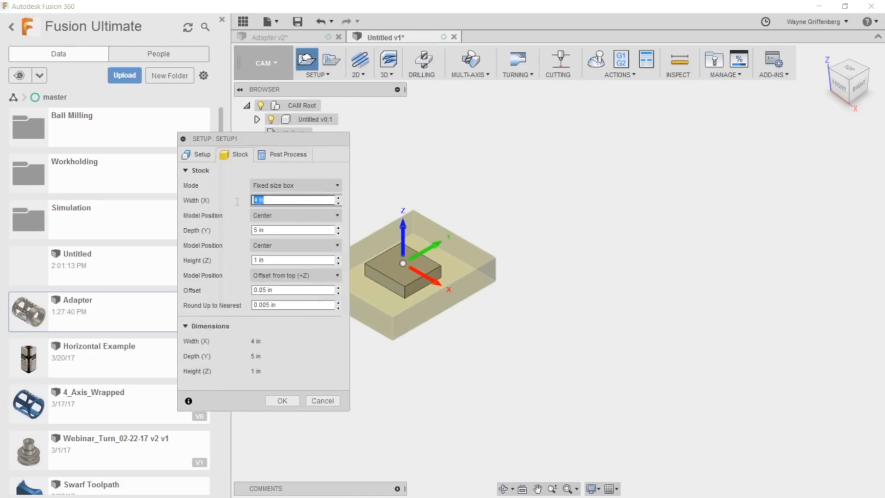
- Set the stock width (X) to 48 in and position the model with a 0 offset from the left side (-X)
type("48")
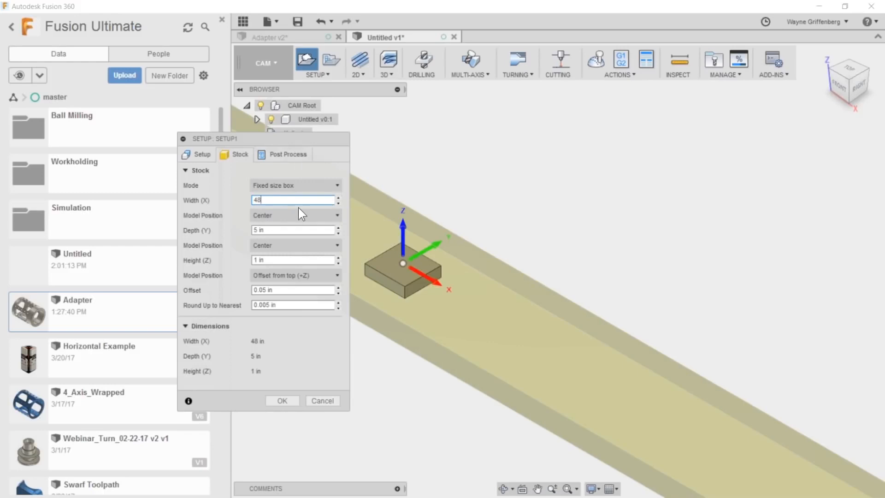
left_click(292, 215)
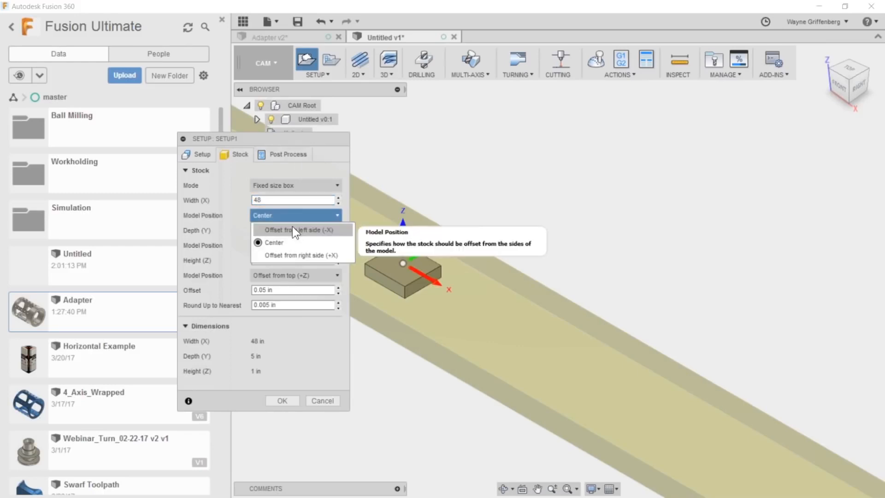
left_click(292, 229)
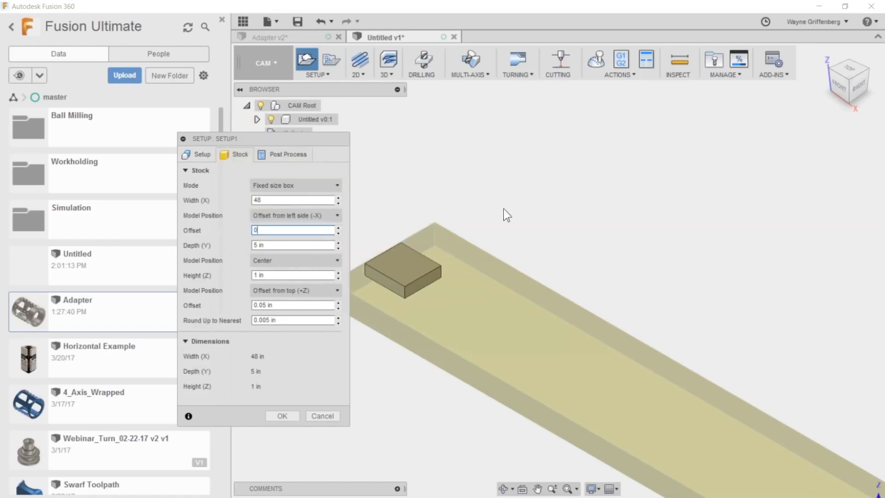
scroll(503, 209, "down", 1)
- Set the stock depth (Y) to 48 in and position the model with a 0 offset from the front side (-Y)
left_click(274, 247)
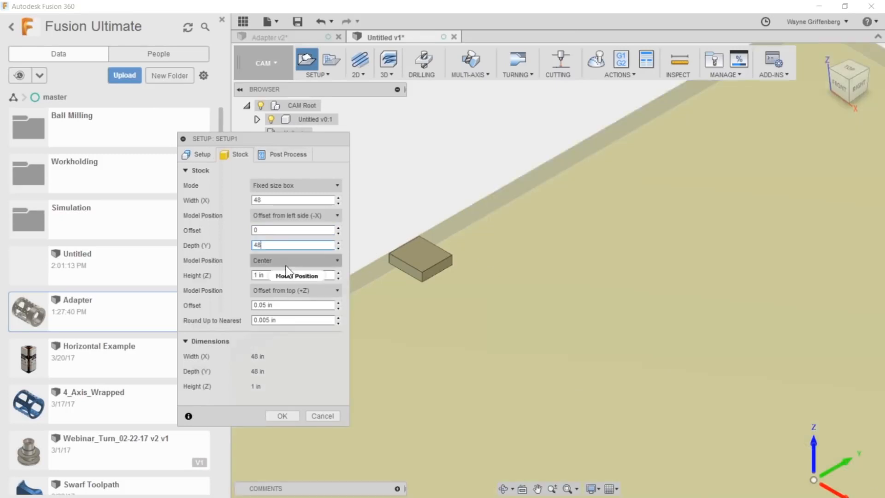
left_click(285, 261)
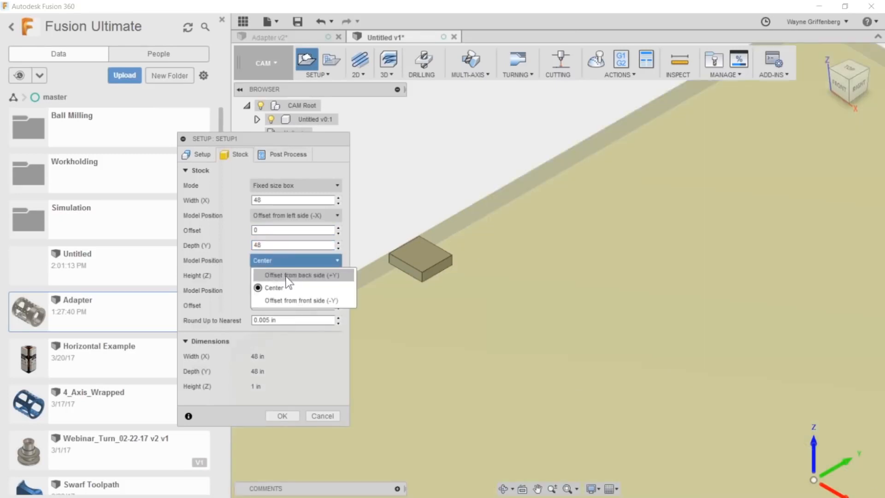
left_click(286, 276)
triple_click(292, 275)
type("0")
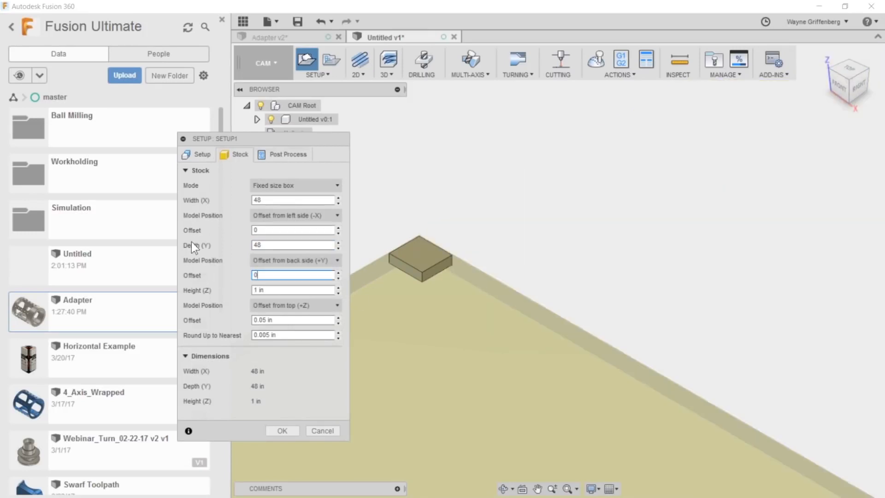
left_click(300, 262)
left_click(294, 295)
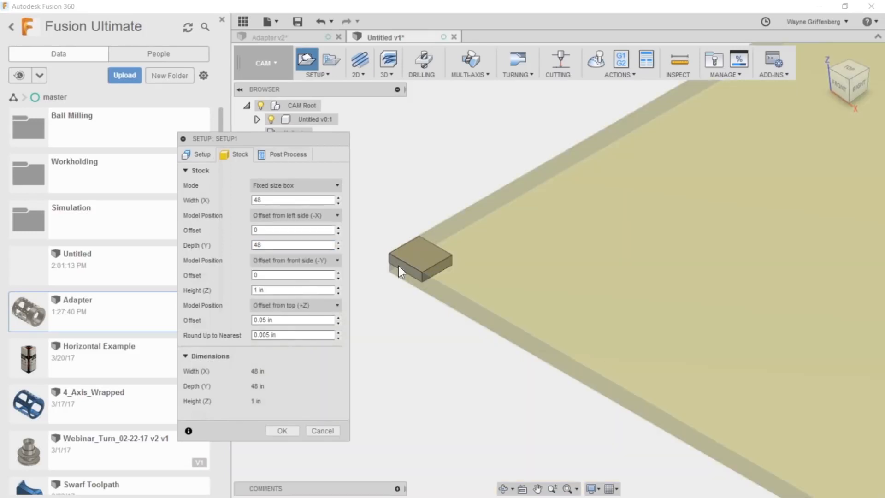
- Set the stock height (Z) to 0.5 in, keeping the offset from top (+Z) model position
left_click(272, 305)
left_click(272, 305)
triple_click(291, 289)
type(".5")
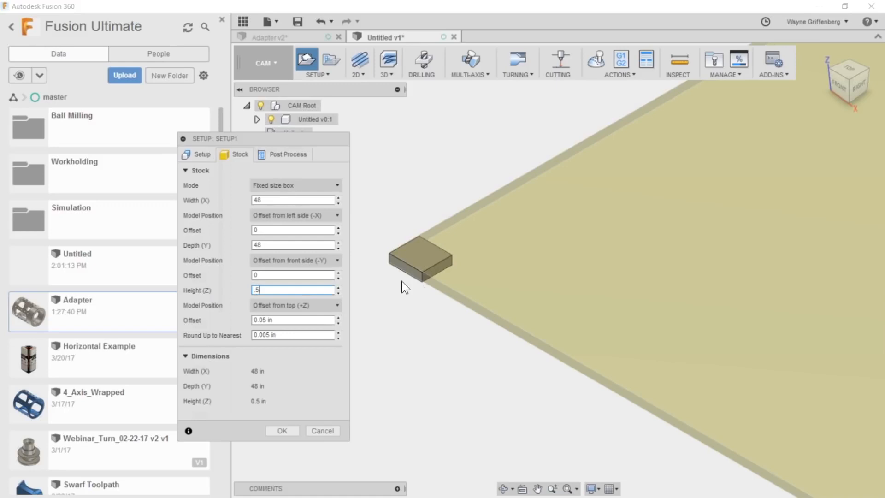
- Set the stock height (Z) to 0.75 in and its model position to Offset from bottom (-Z)
scroll(410, 272, "up", 5)
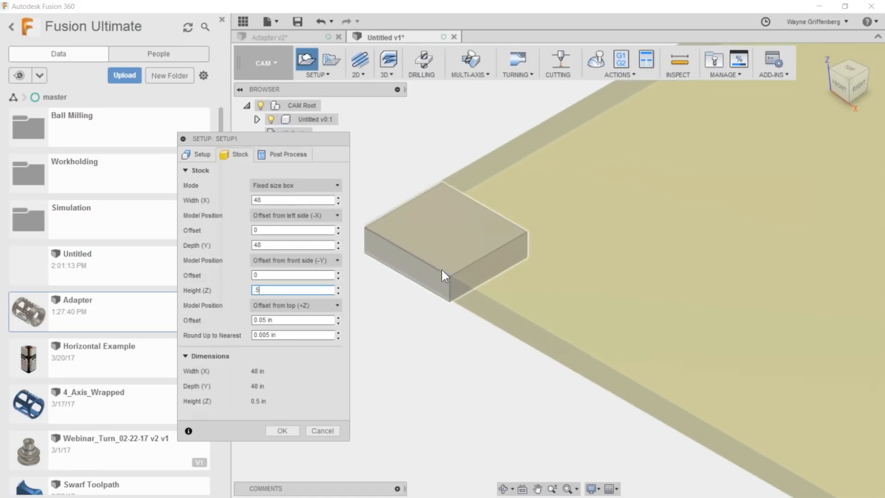
scroll(433, 256, "down", 2)
left_click_drag(269, 290, 247, 295)
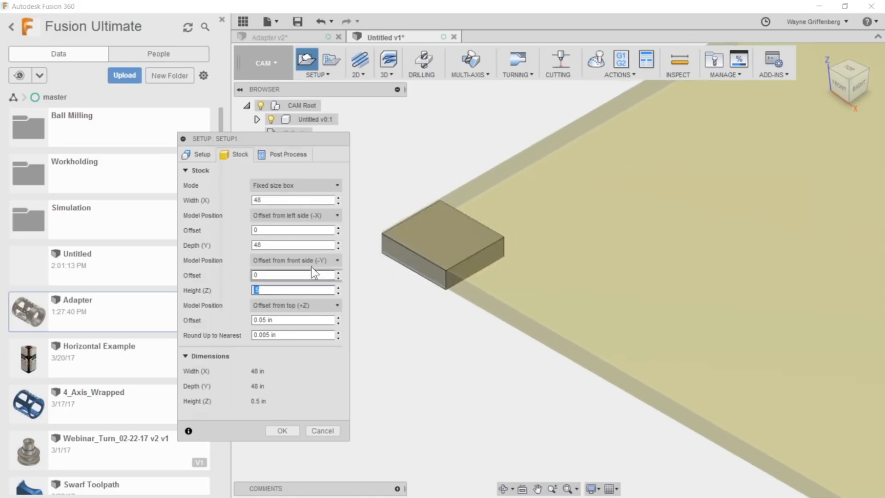
scroll(694, 201, "down", 3)
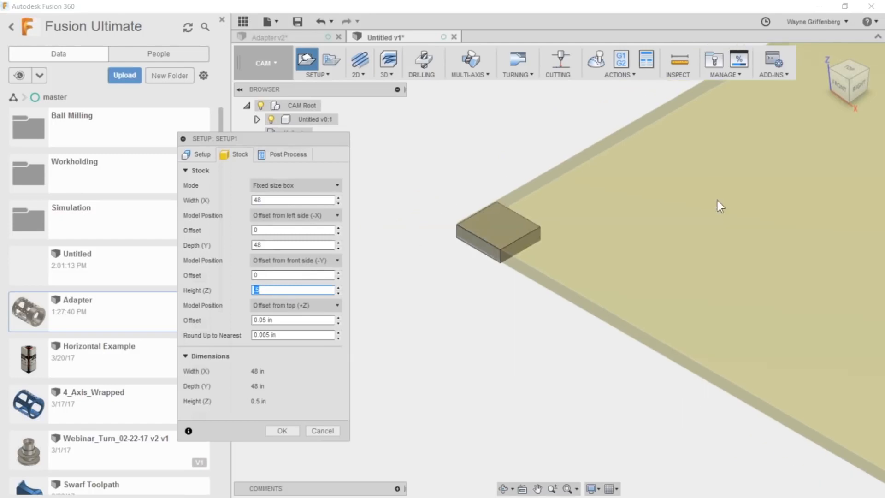
scroll(466, 275, "down", 4)
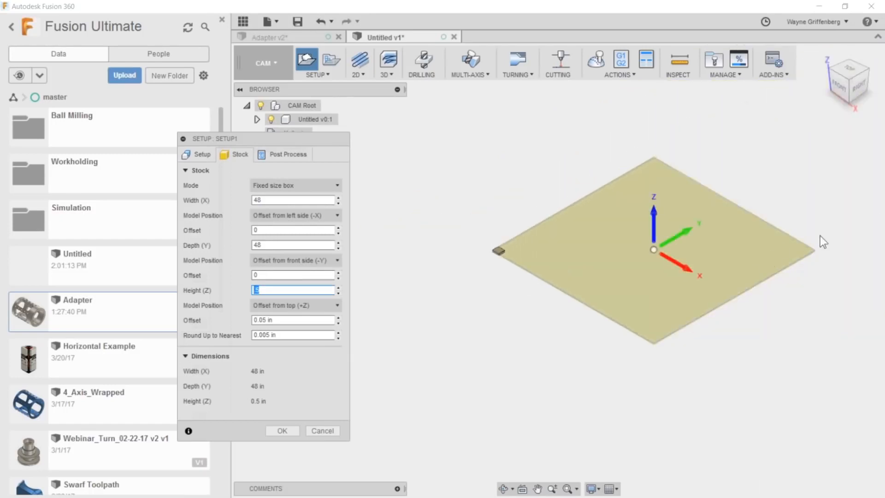
scroll(620, 249, "up", 3)
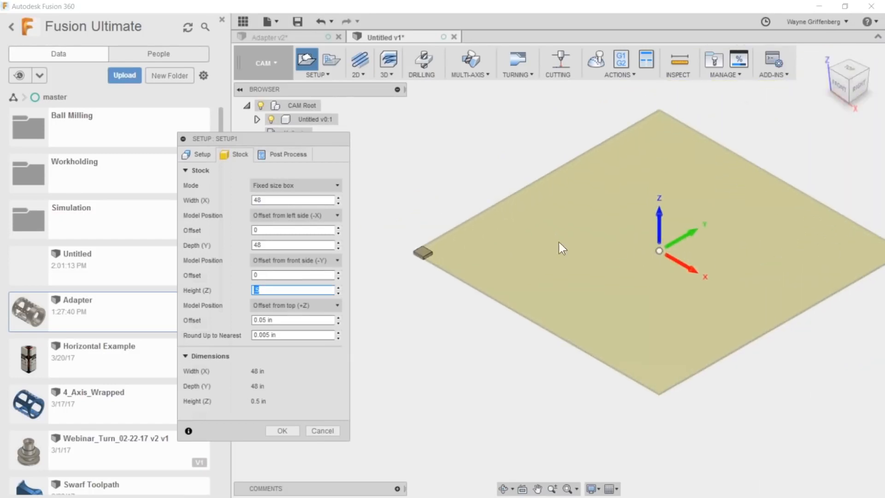
scroll(397, 242, "up", 5)
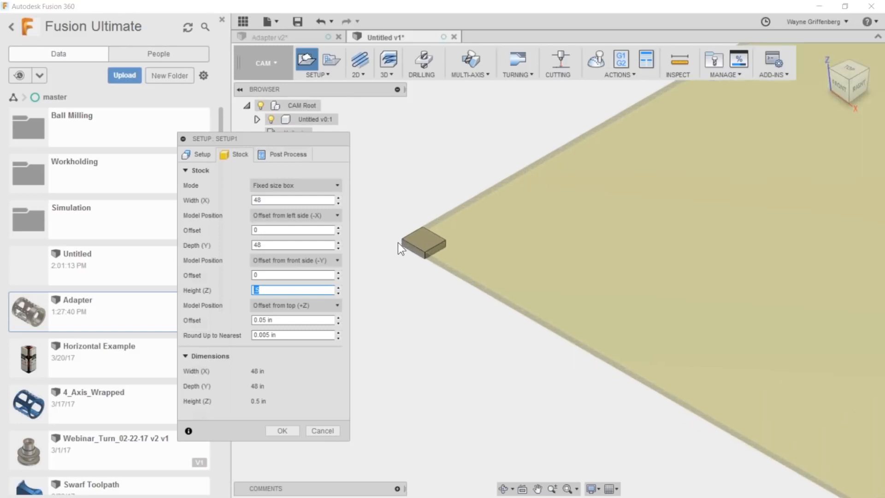
scroll(375, 290, "up", 2)
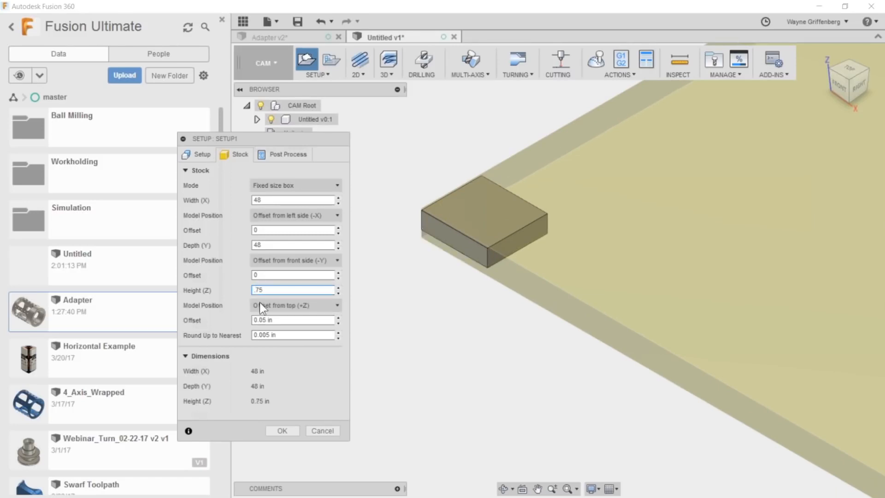
left_click(289, 306)
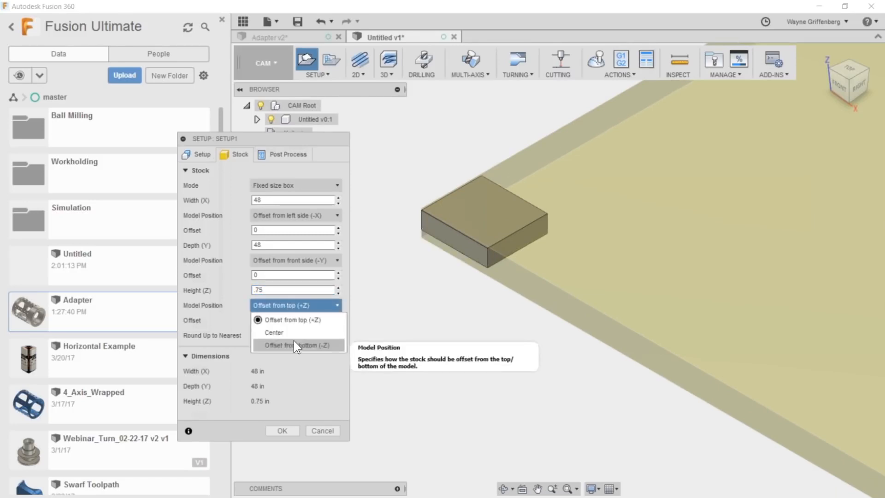
left_click(294, 344)
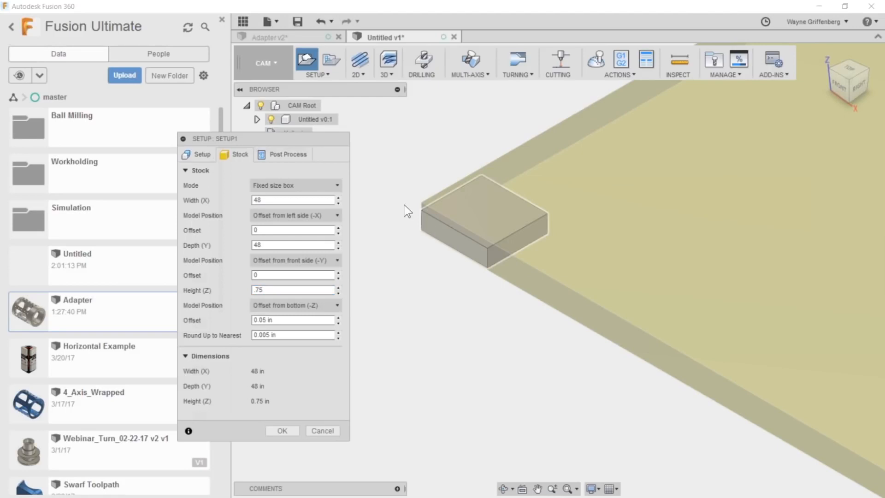
- Place the work coordinate origin on the bottom stock box point at the block's outer corner and finish the setup
left_click(195, 155)
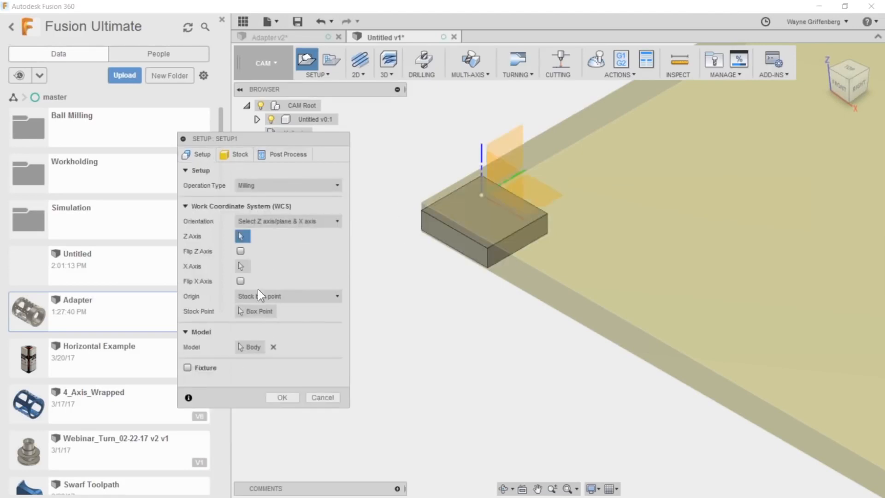
left_click(255, 311)
left_click(422, 232)
scroll(414, 276, "down", 5)
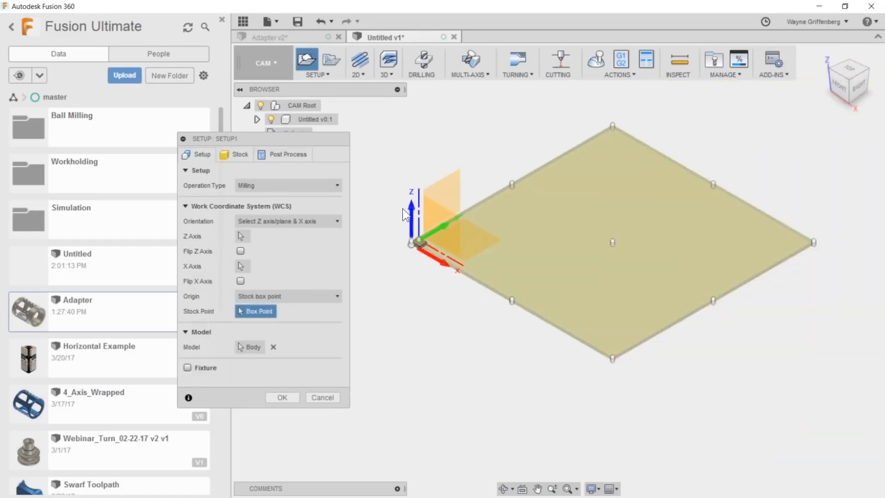
scroll(403, 209, "down", 1)
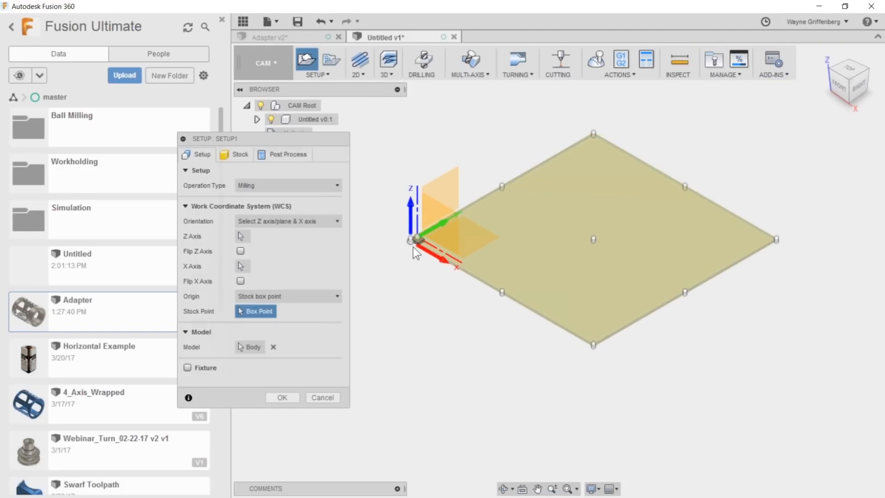
scroll(413, 247, "up", 6)
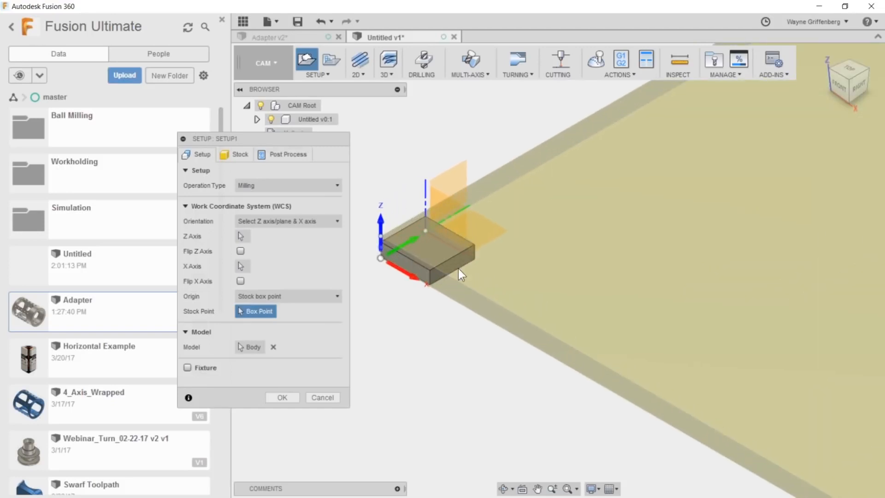
scroll(458, 268, "up", 4)
scroll(620, 200, "down", 3)
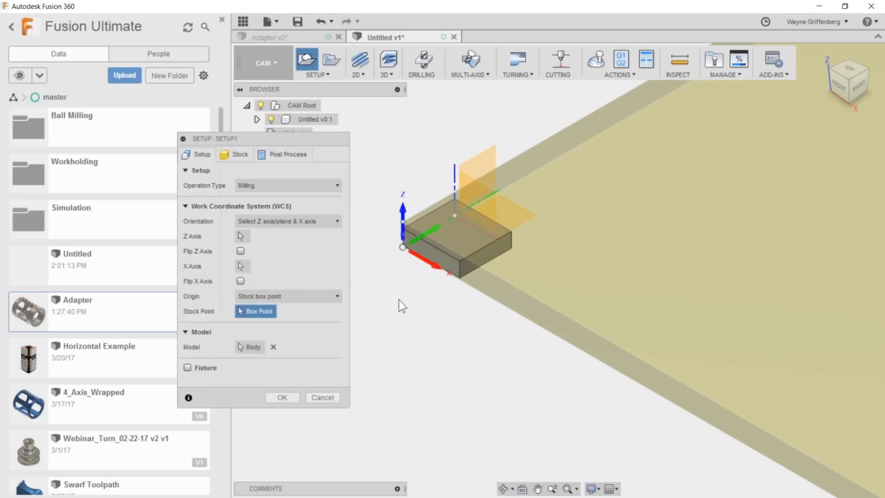
left_click(286, 396)
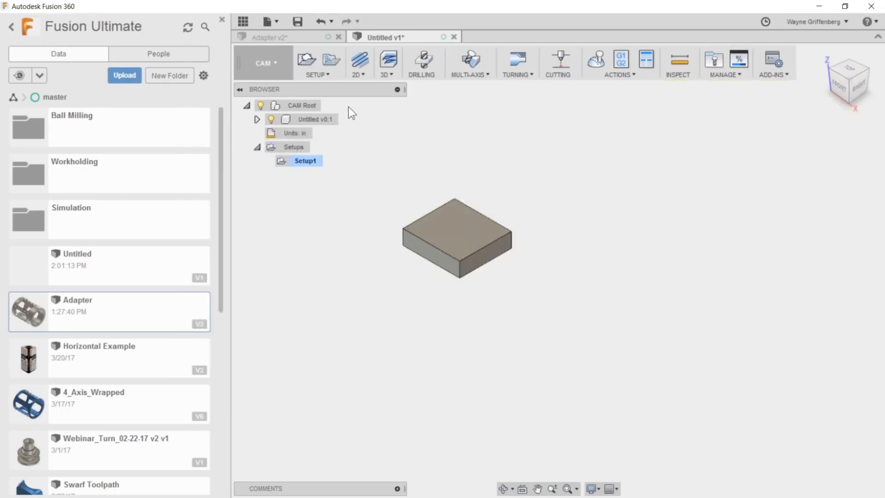
- Create a 2D Contour operation with a library tool, using the block's bottom edge loop as the contour
left_click(359, 71)
left_click(386, 125)
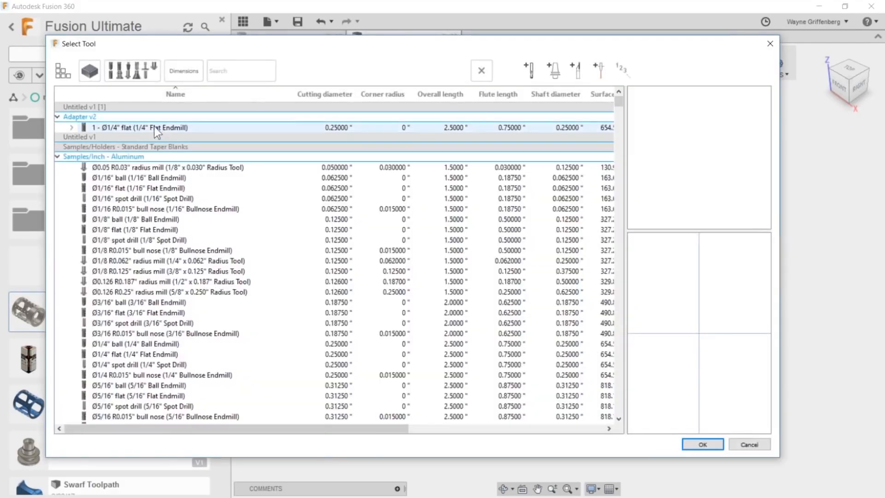
left_click(154, 127)
left_click(702, 444)
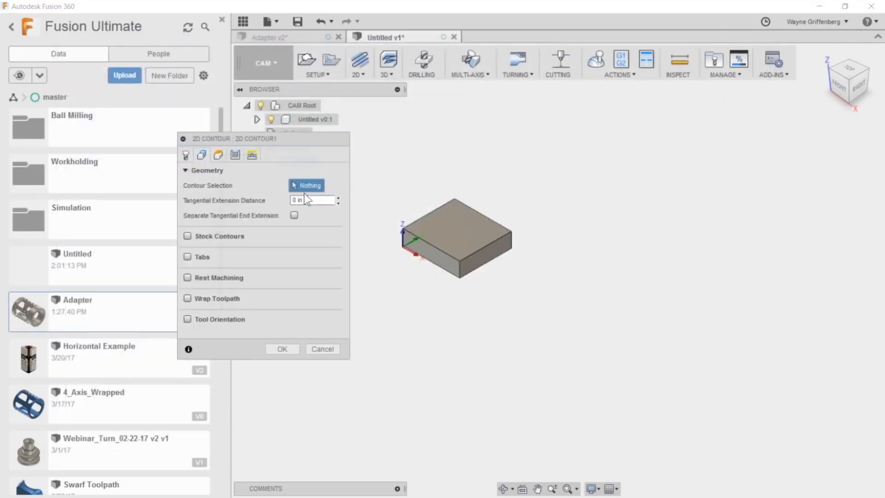
left_click(438, 267)
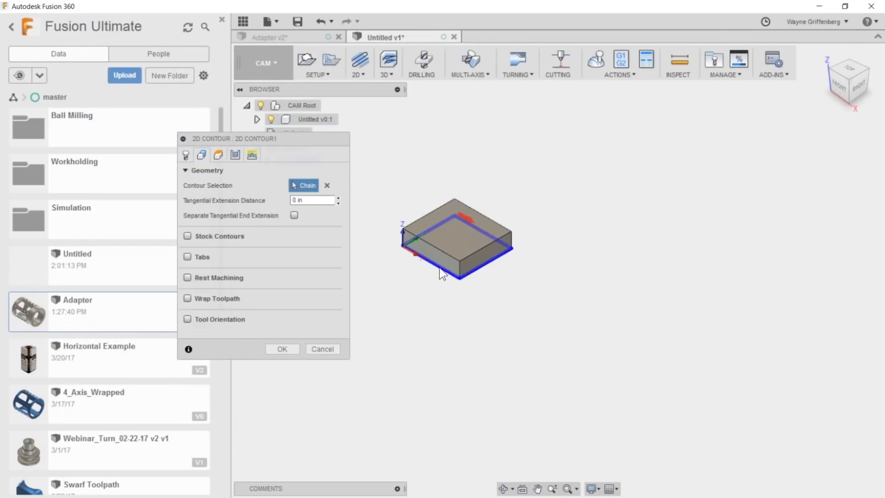
left_click(282, 349)
scroll(368, 276, "down", 5)
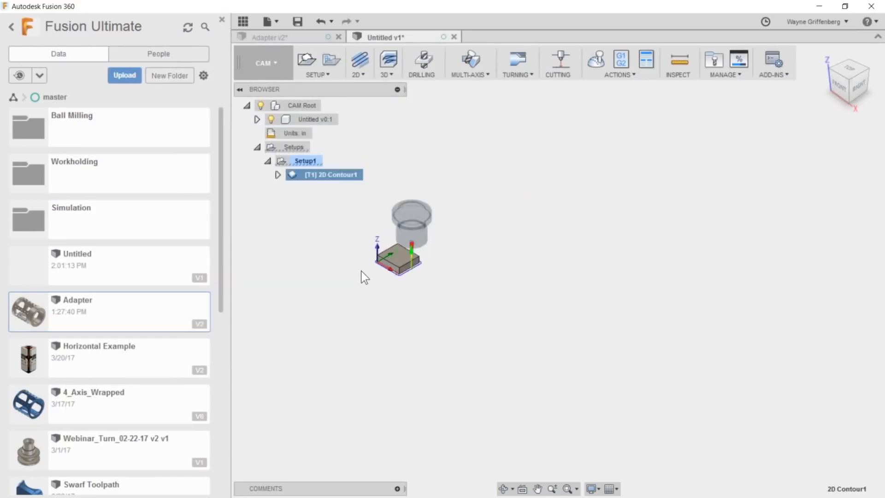
- Create a linear pattern of the 2D contour operation with the origin's X axis as direction 1
left_click(304, 161)
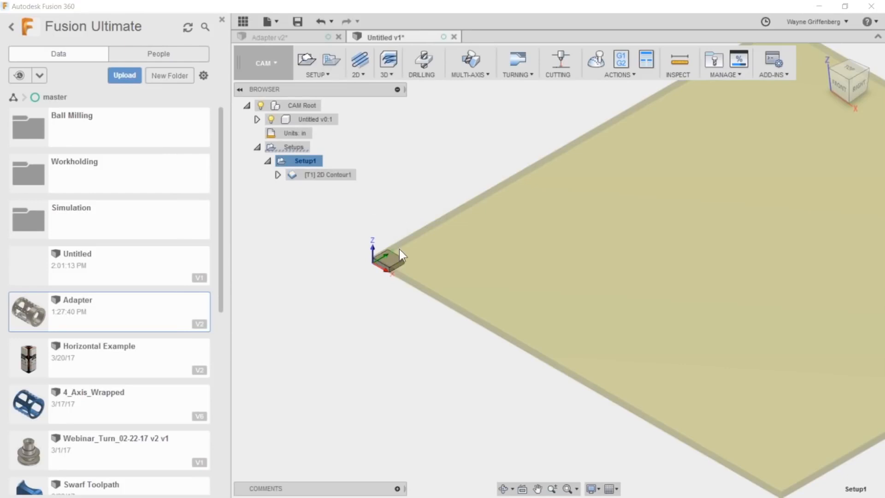
left_click(317, 177)
scroll(349, 305, "down", 2)
scroll(414, 278, "up", 4)
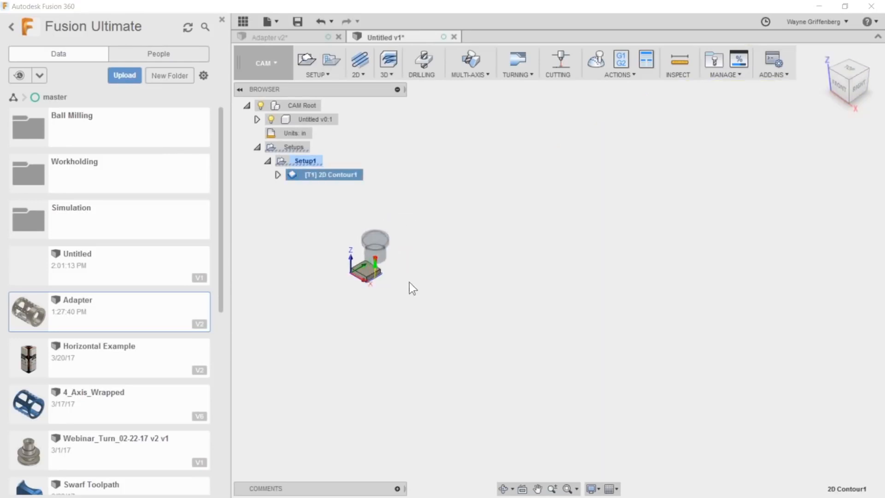
left_click(328, 59)
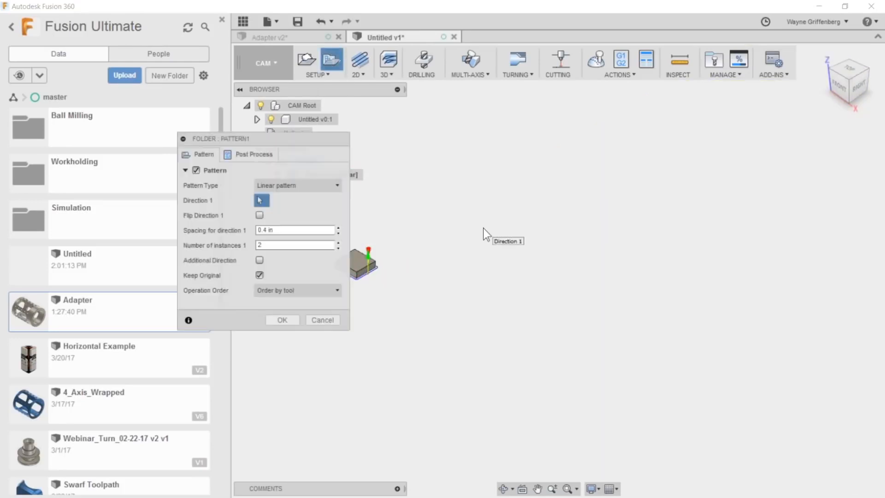
left_click(270, 186)
left_click(271, 185)
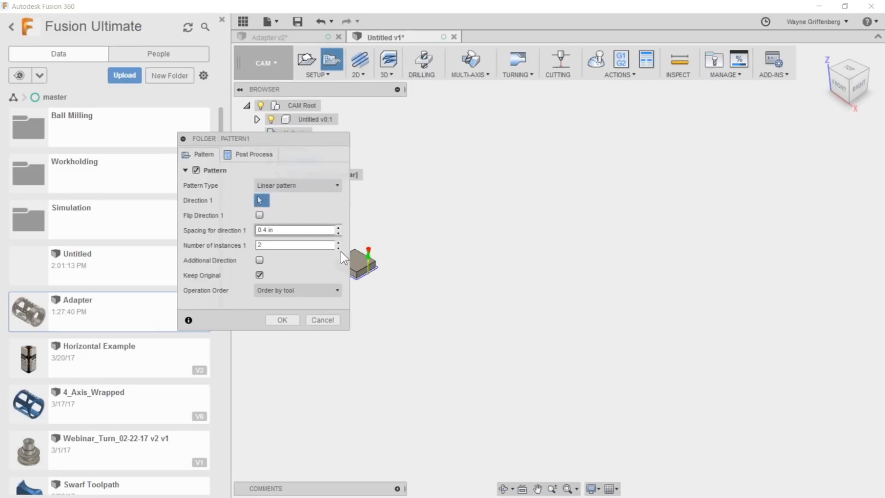
scroll(519, 254, "down", 2)
left_click_drag(295, 140, 720, 111)
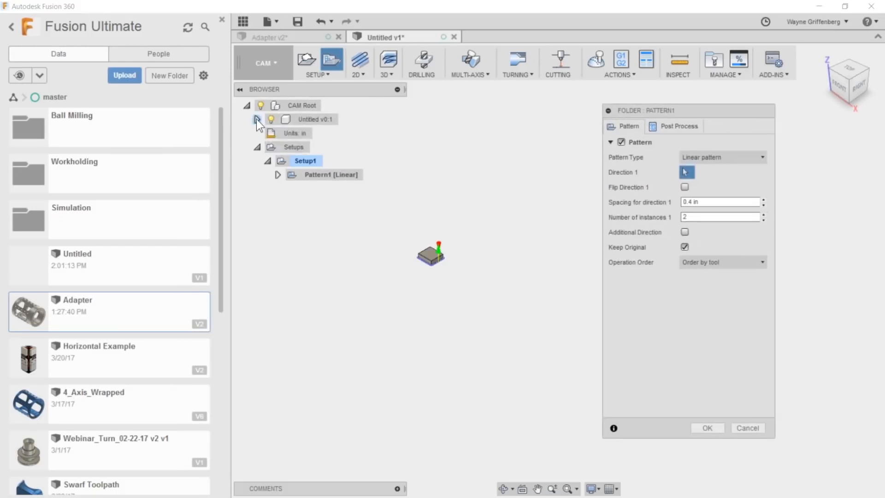
left_click(257, 119)
left_click(267, 133)
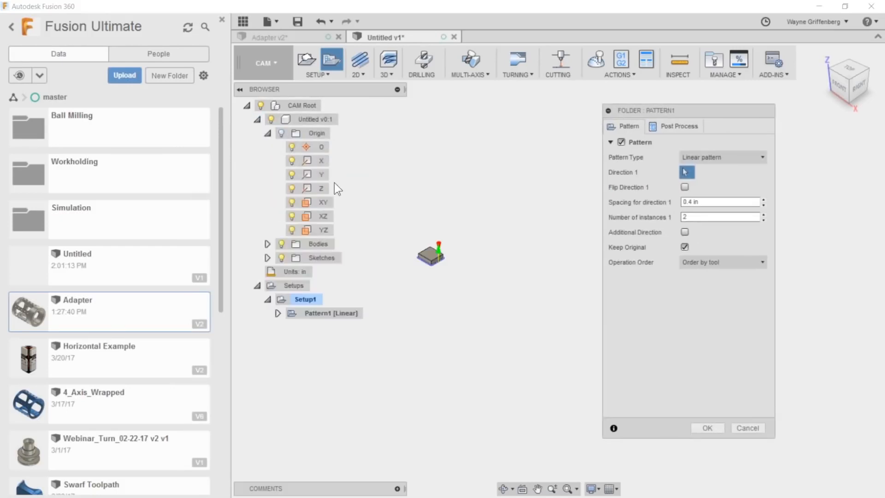
left_click(321, 160)
- Set the direction 1 spacing to 3 in and its number of instances to 10
left_click(696, 201)
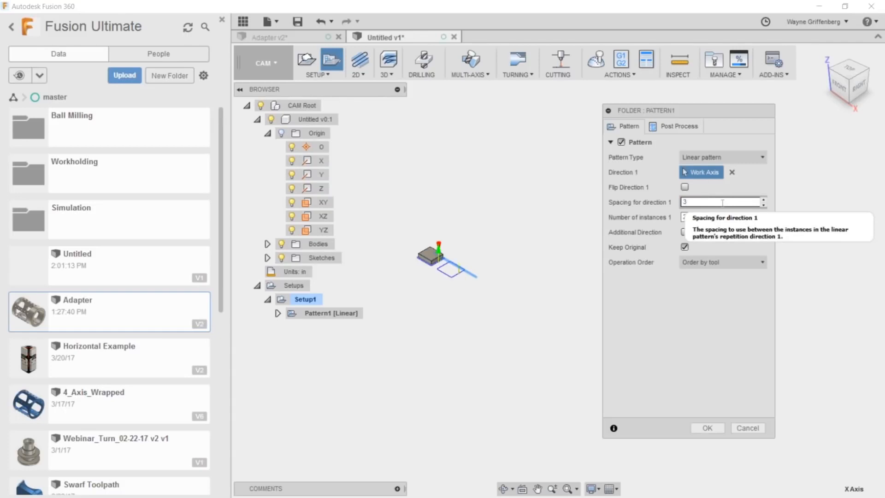
key("Tab")
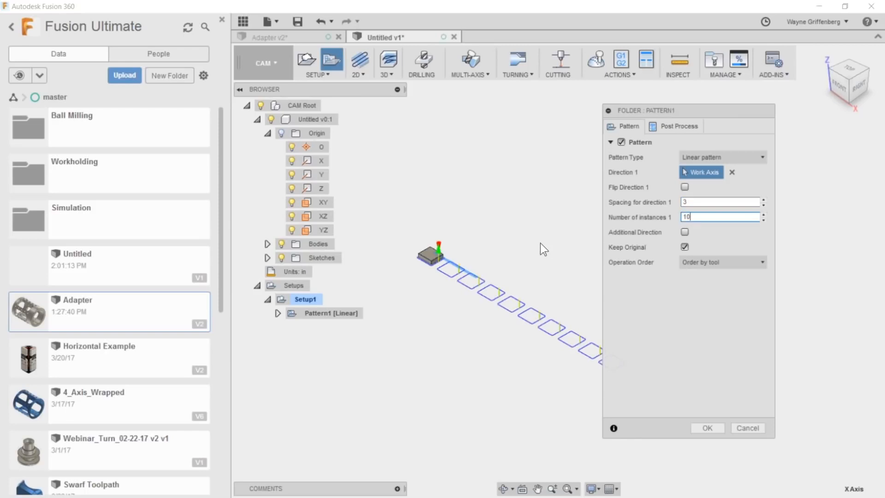
middle_click_drag(540, 253, 535, 271, "shift")
scroll(544, 267, "up", 2)
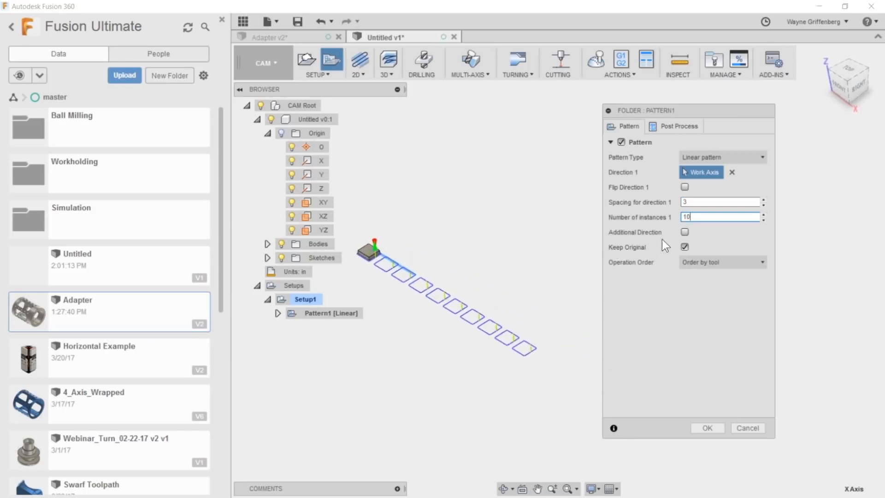
- Add a second pattern direction along the Y axis with 3 in spacing and 10 instances
left_click(684, 232)
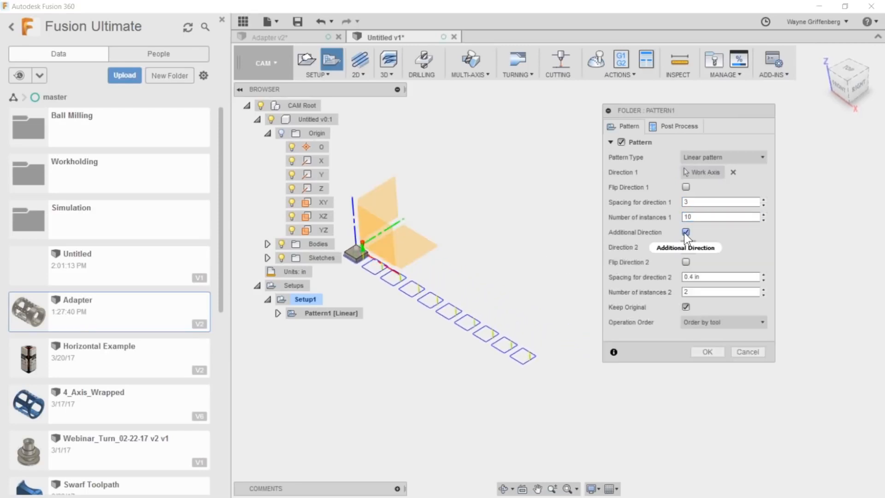
left_click(410, 232)
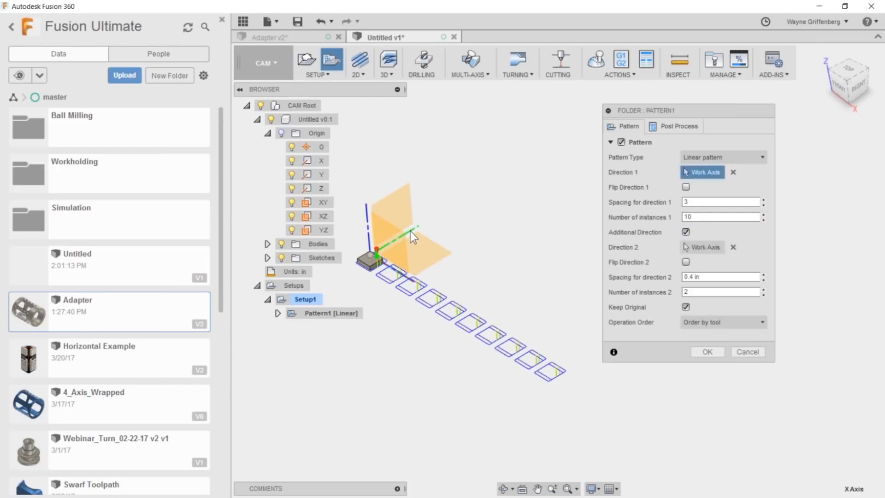
left_click(704, 277)
type("3")
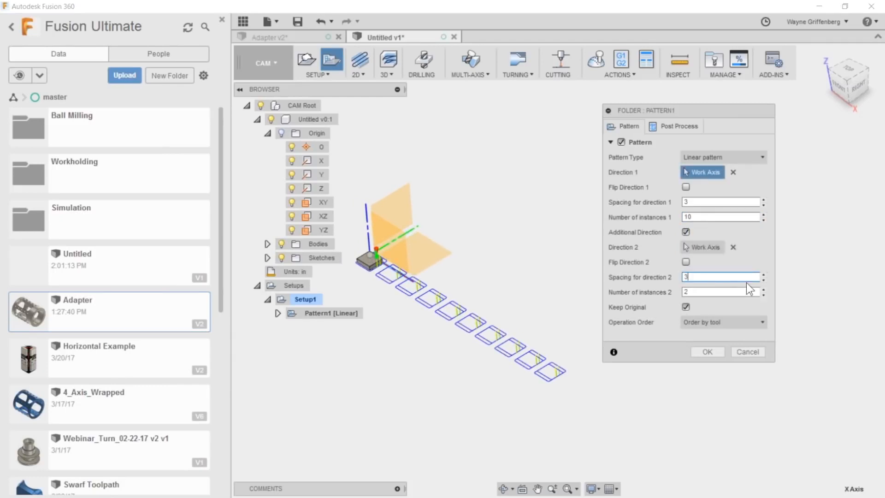
key("Tab")
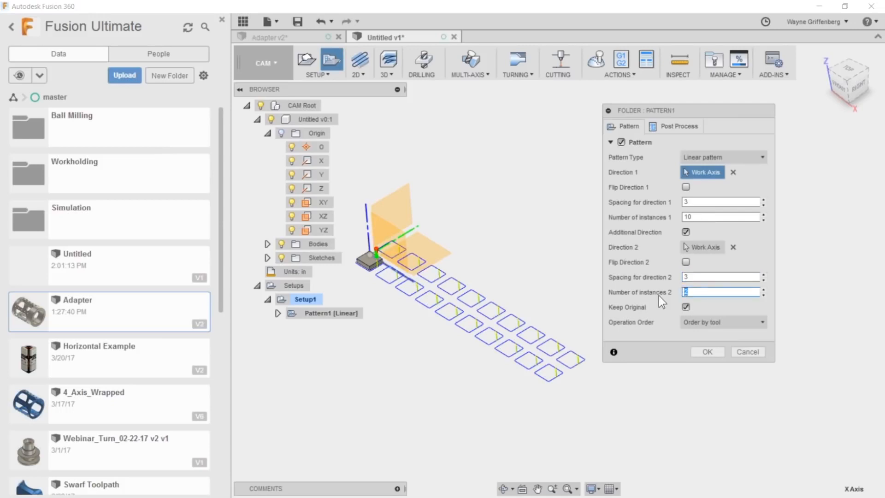
type("10")
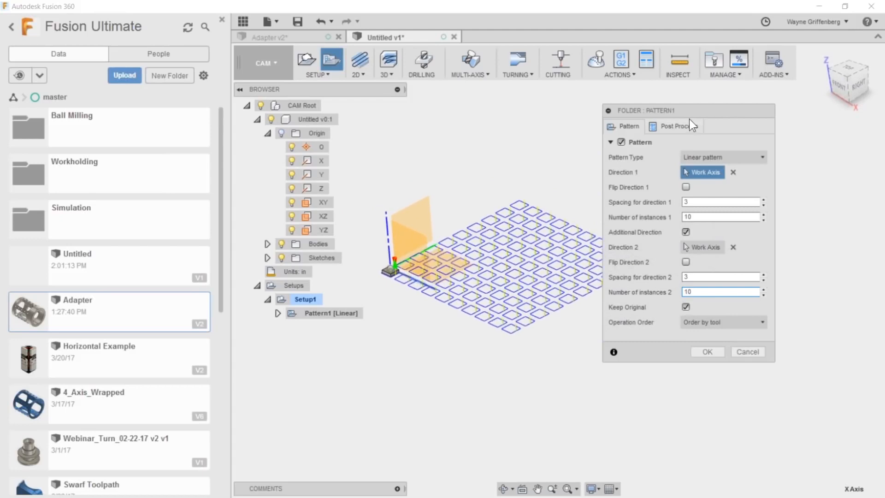
left_click_drag(690, 113, 751, 117)
scroll(694, 212, "up", 1)
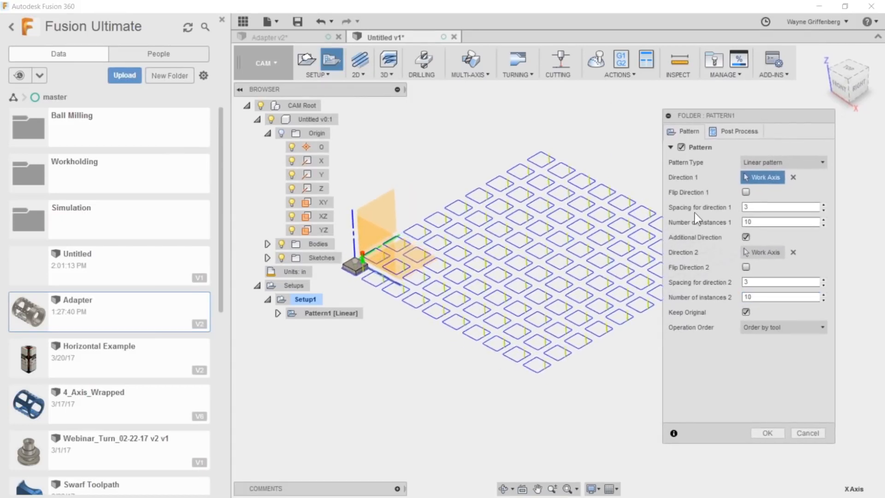
scroll(490, 337, "up", 1)
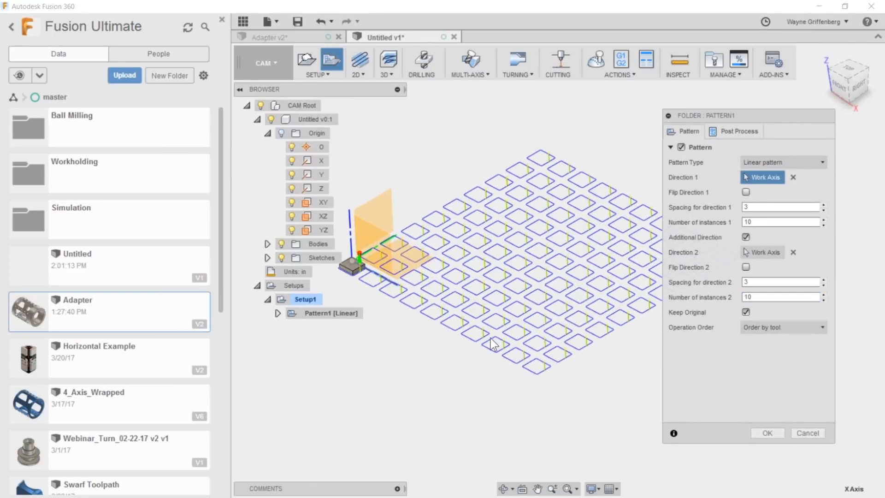
- Accept the two-direction linear pattern of the 2D contour and inspect the grid of toolpaths
key("Return")
left_click(306, 315)
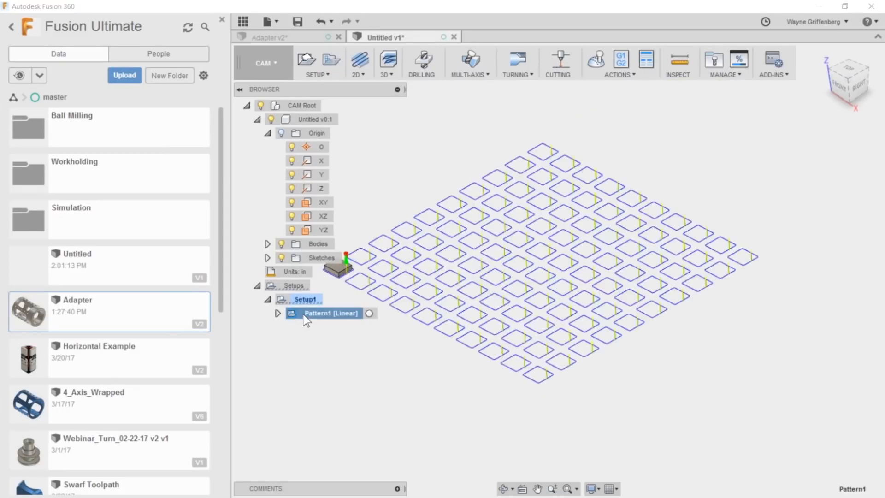
scroll(617, 382, "down", 2)
scroll(585, 380, "up", 3)
scroll(594, 382, "down", 2)
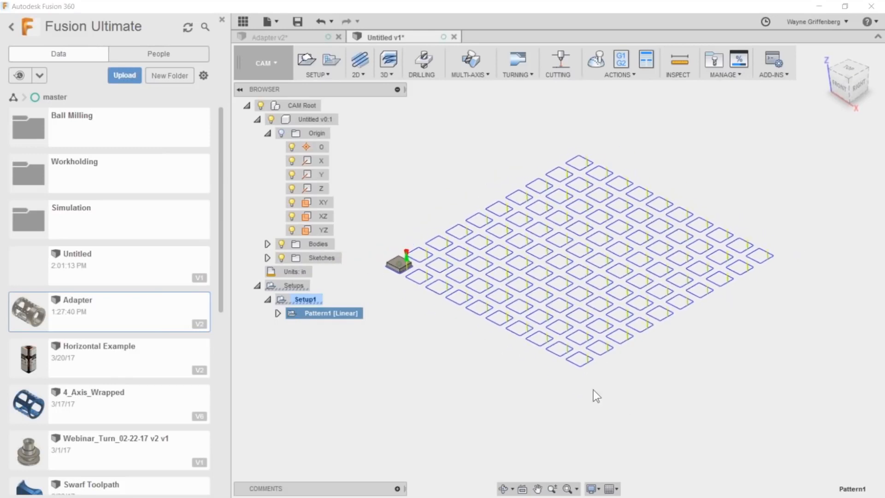
left_click(304, 300)
left_click(308, 312)
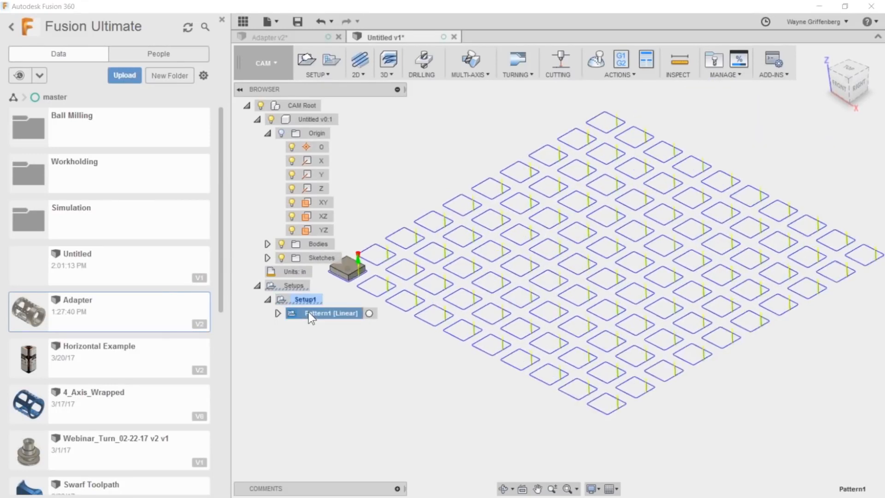
scroll(308, 311, "down", 1)
middle_click_drag(365, 330, 419, 328)
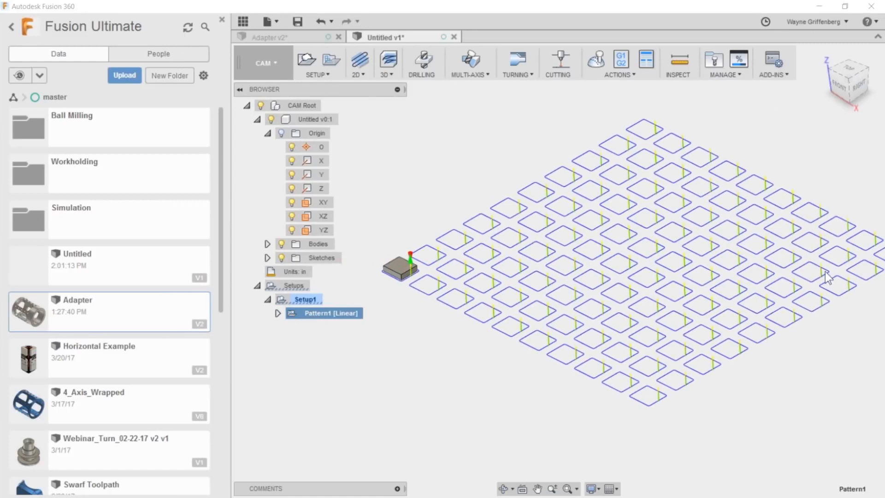
scroll(796, 251, "down", 1)
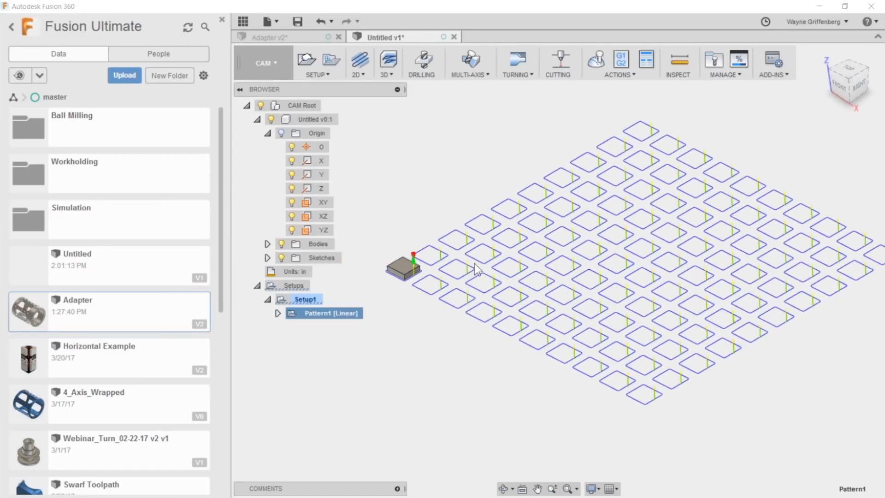
middle_click_drag(424, 228, 416, 234)
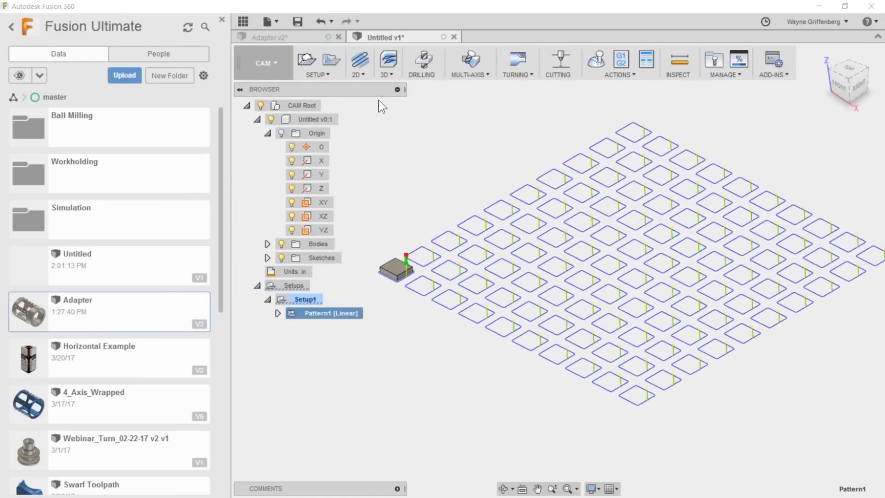
- Simulate the patterned toolpaths of Setup1 in the sheet stock, inspect the cuts up close, and end the simulation
left_click(596, 61)
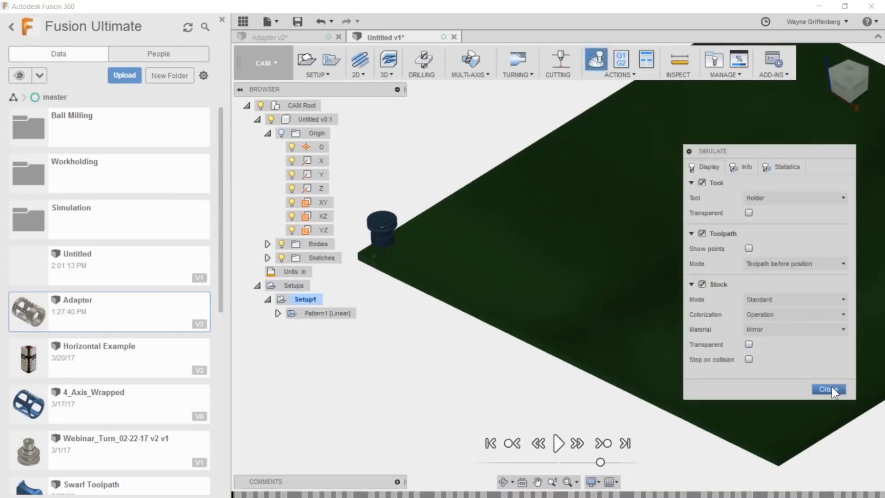
left_click(559, 443)
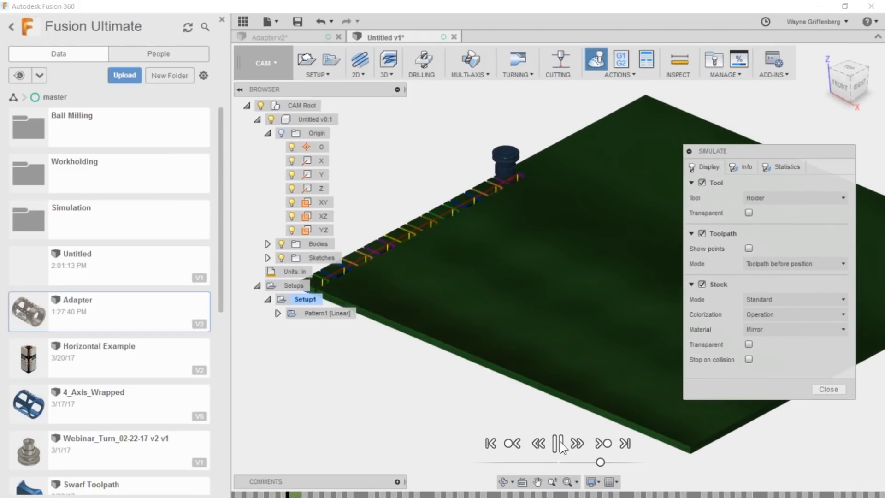
left_click_drag(800, 151, 244, 202)
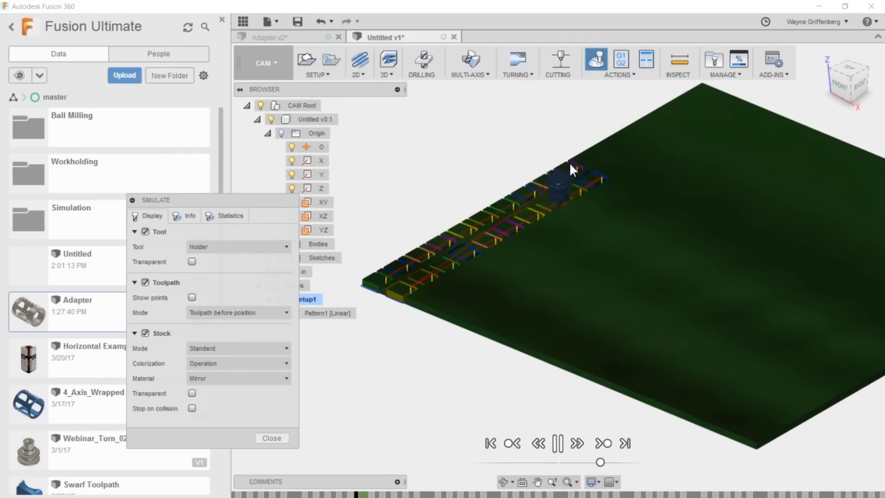
scroll(501, 283, "up", 3)
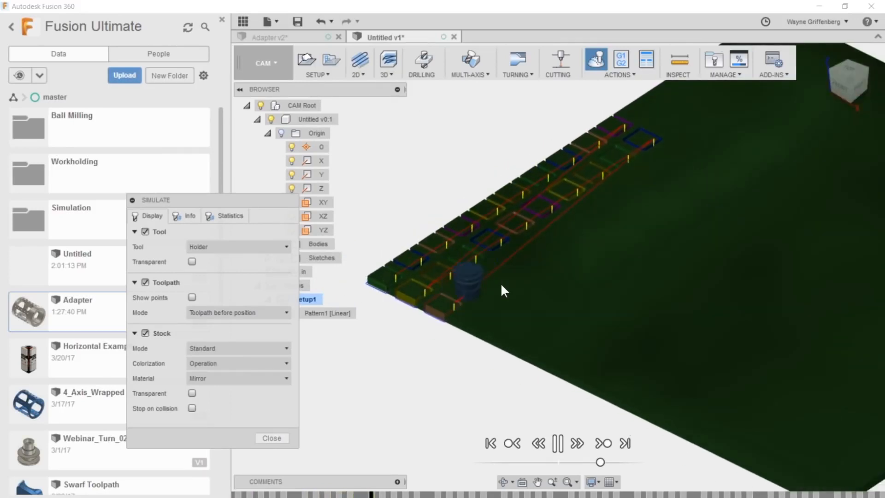
scroll(500, 281, "up", 1)
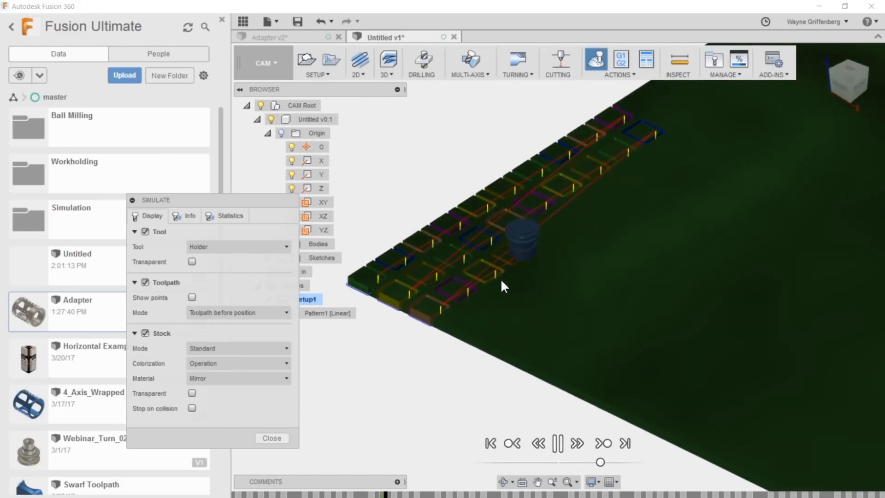
middle_click_drag(501, 278, 501, 278, "shift")
scroll(501, 276, "up", 2)
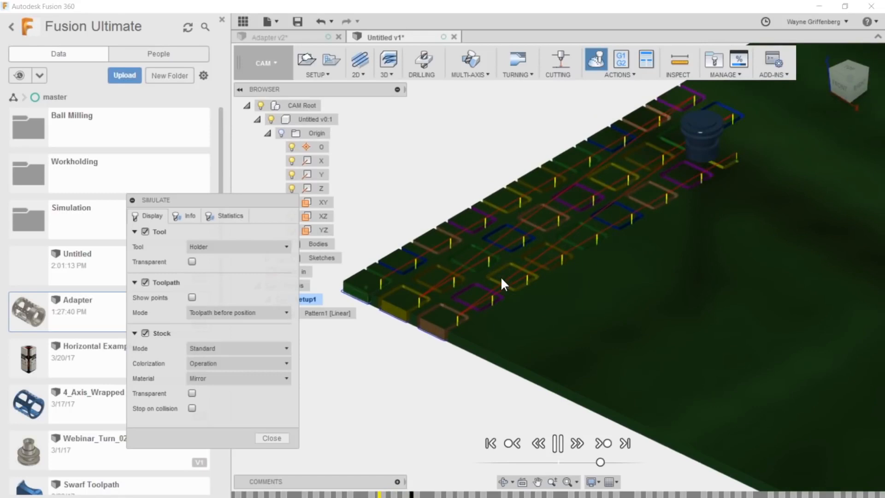
scroll(501, 276, "down", 1)
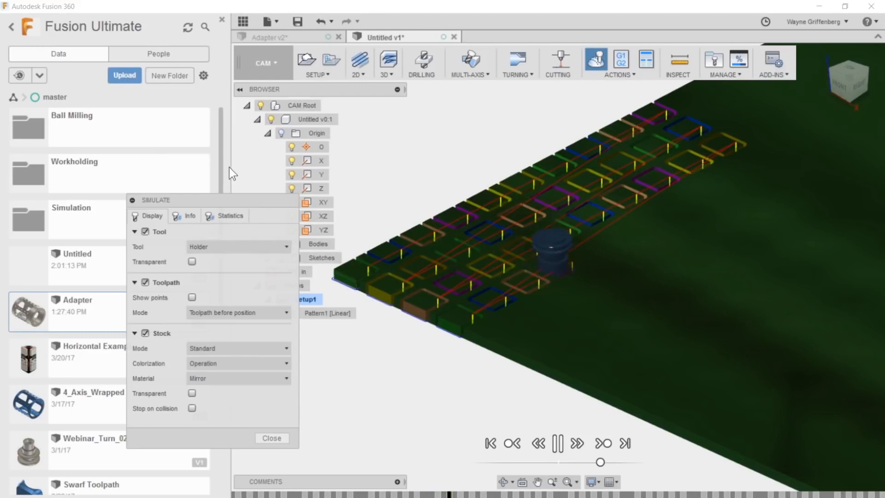
left_click_drag(234, 200, 273, 168)
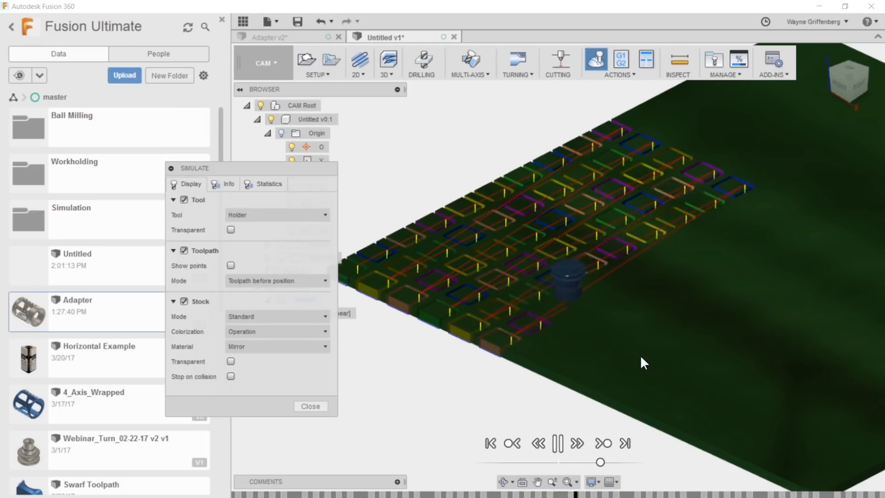
scroll(641, 357, "up", 8)
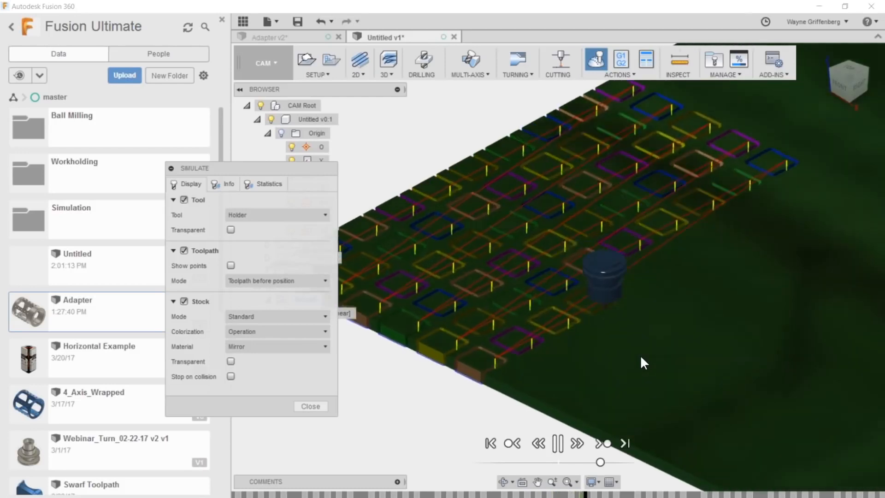
scroll(641, 357, "down", 10)
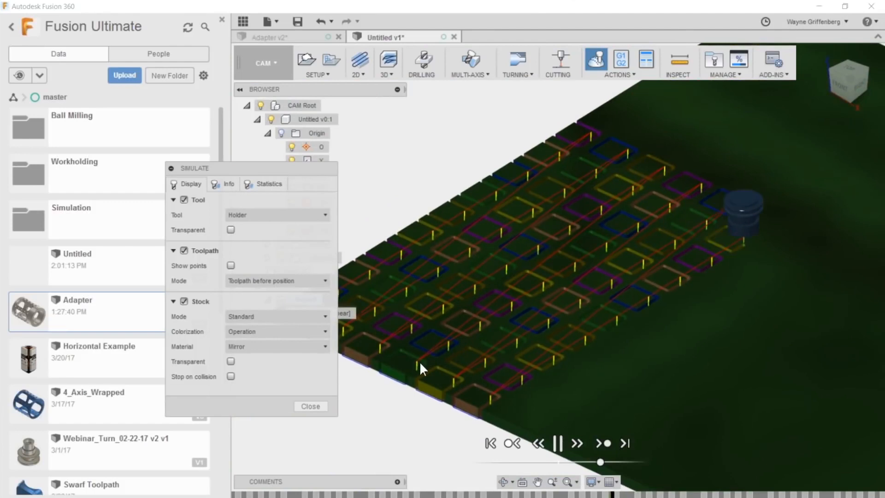
left_click(310, 406)
- Open Fusion 360's Product Roadmap page in the web browser and open the article "Drawings Update & Roadmap – April 2017"
left_click(867, 21)
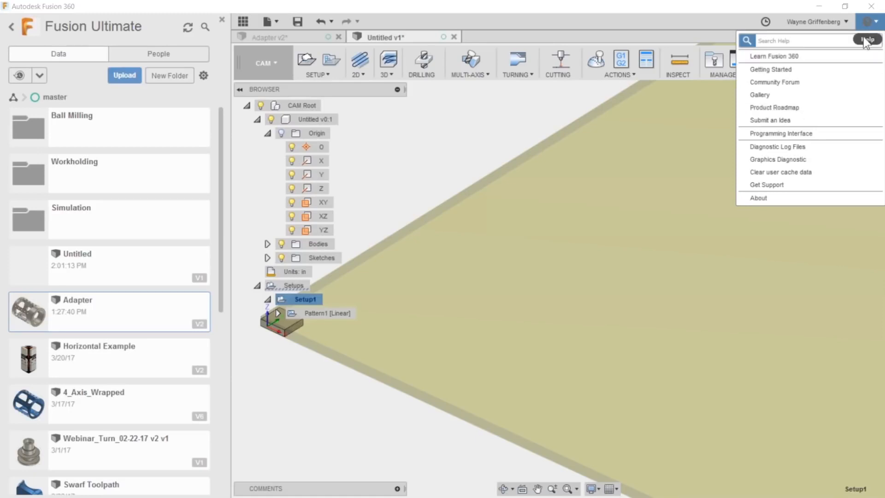
left_click(806, 107)
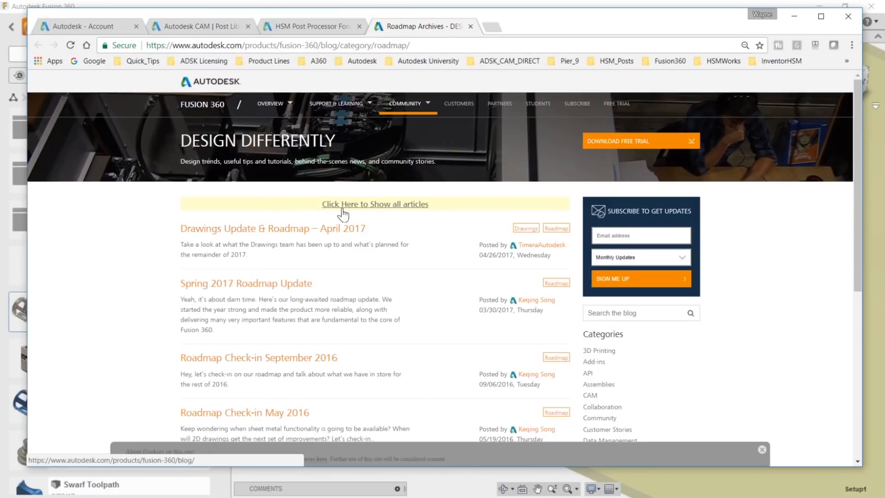
scroll(228, 390, "down", 3)
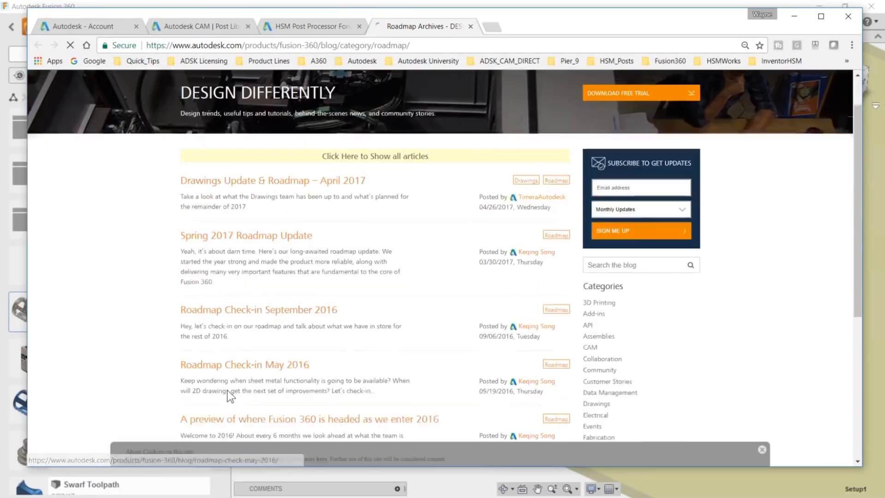
scroll(350, 312, "up", 2)
scroll(350, 312, "up", 1)
left_click(316, 233)
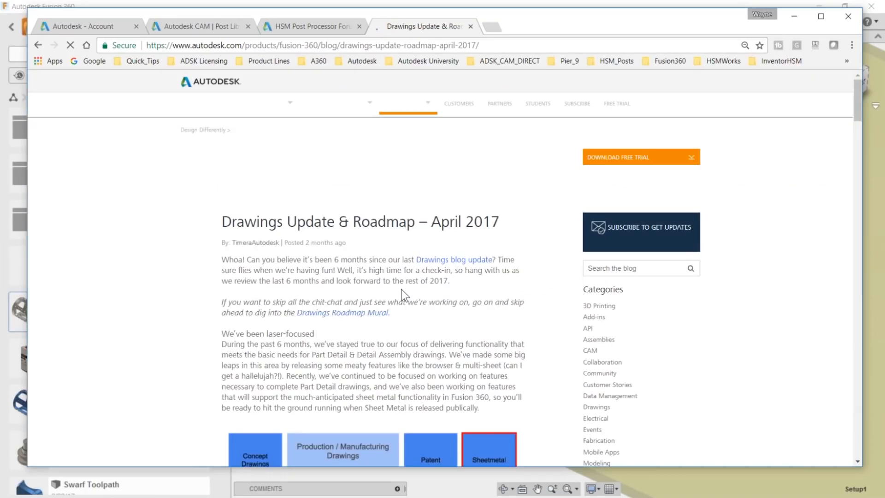
- Dismiss the update sign-up form, read through the drawings roadmap article, and close it to return to Fusion 360
scroll(411, 297, "down", 1)
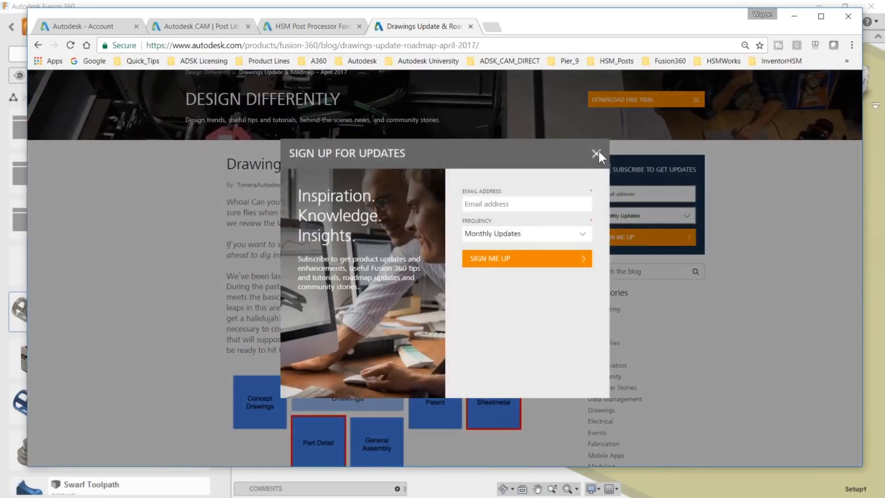
left_click(595, 153)
scroll(204, 314, "down", 3)
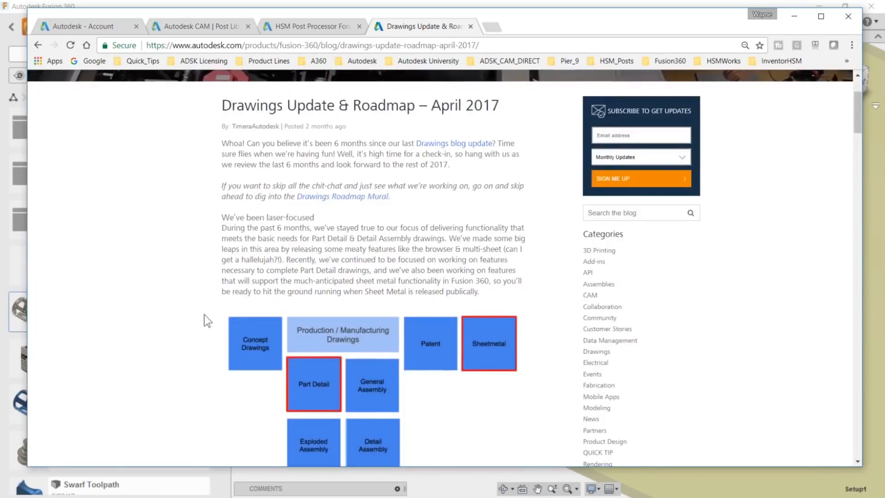
scroll(208, 322, "down", 2)
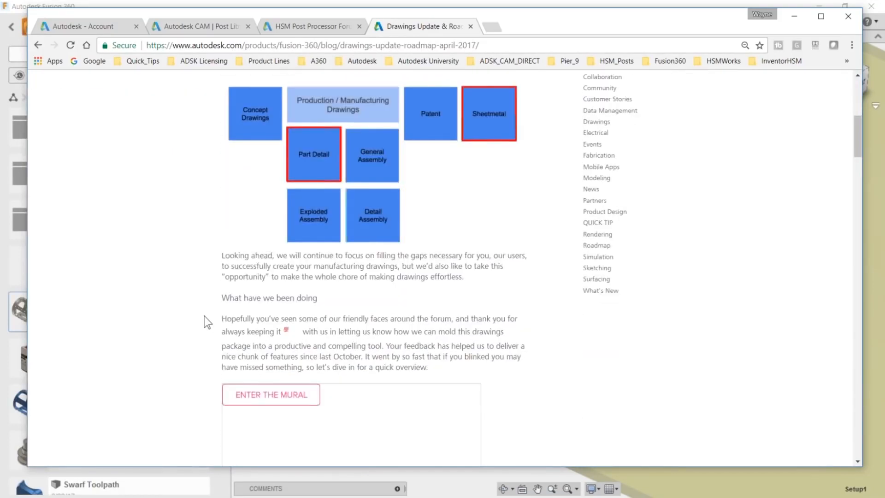
scroll(208, 322, "down", 2)
scroll(203, 319, "down", 7)
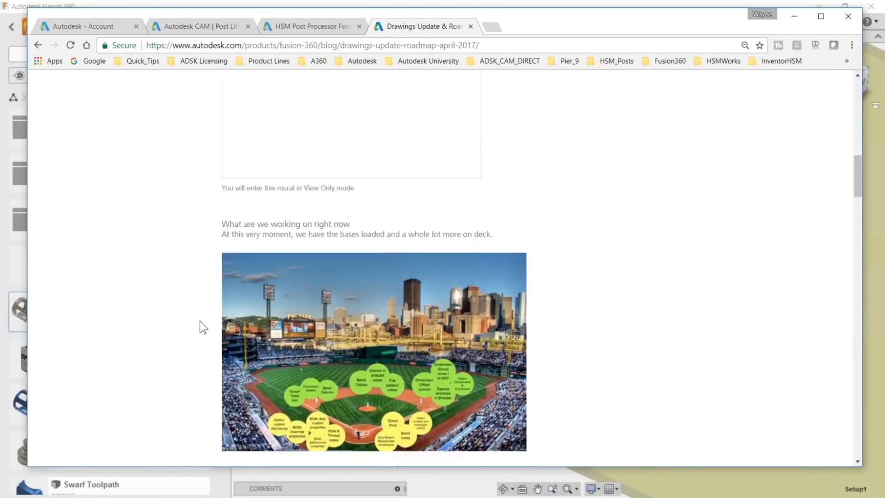
scroll(203, 327, "down", 15)
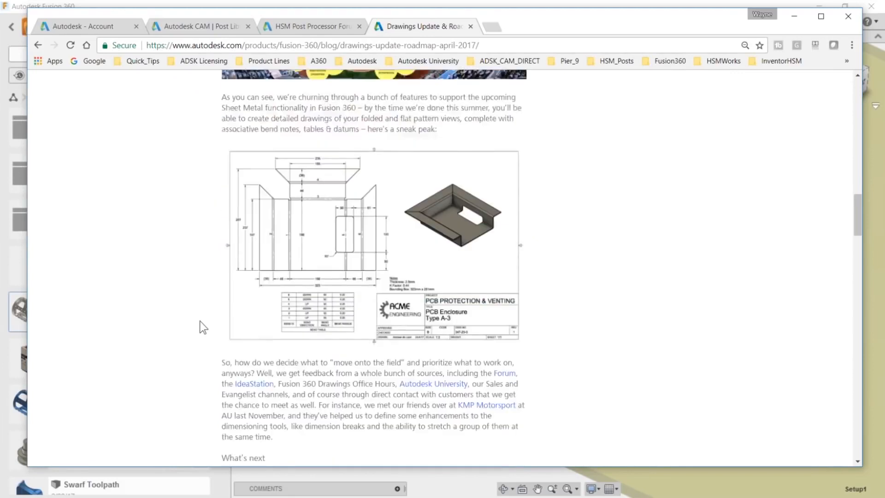
scroll(202, 328, "down", 8)
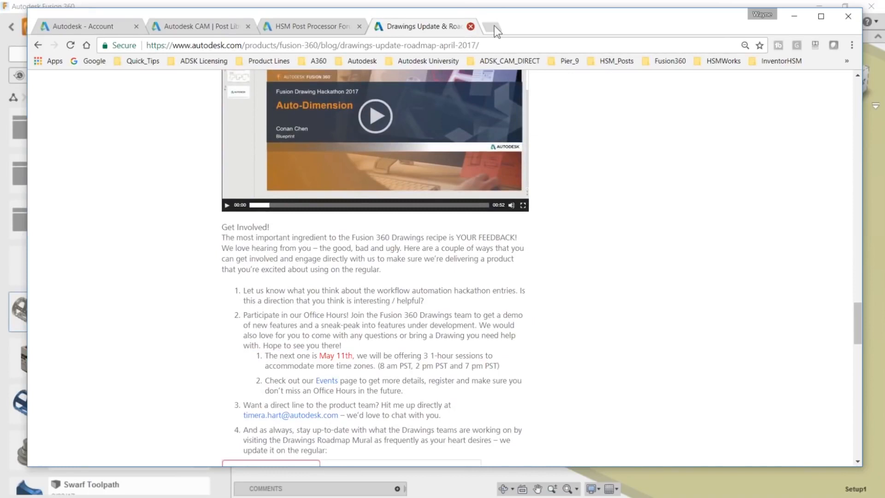
left_click(471, 26)
left_click(794, 16)
- Review the available help resources, including the Product Roadmap entry
left_click(878, 24)
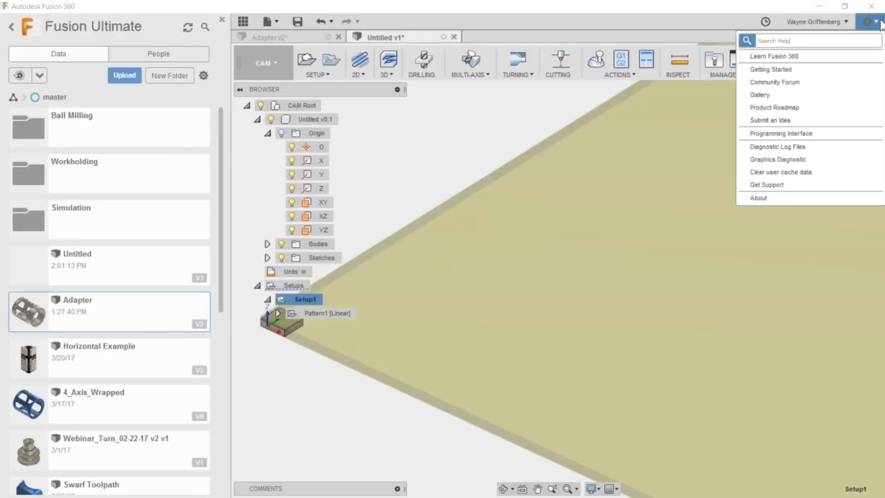
left_click(877, 26)
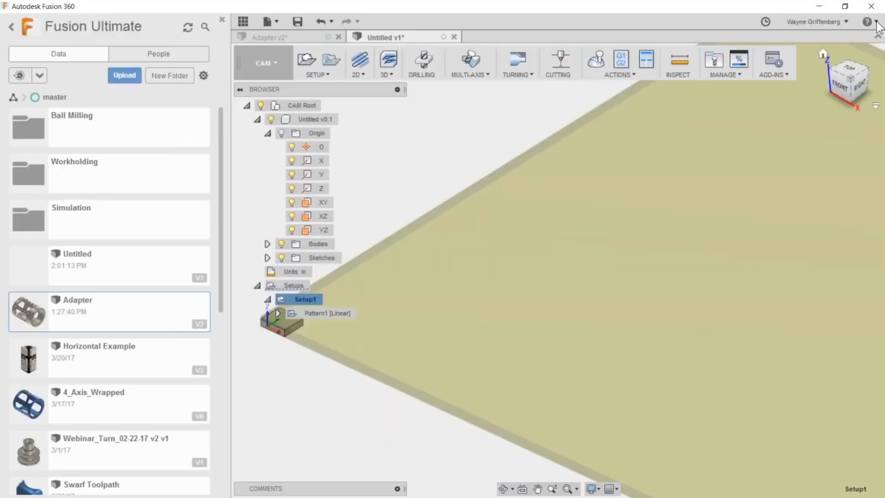
left_click(877, 25)
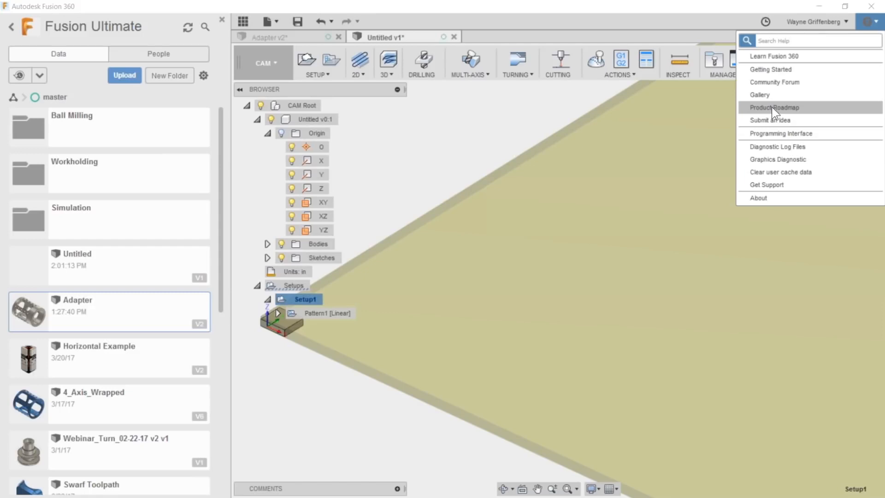
left_click(415, 126)
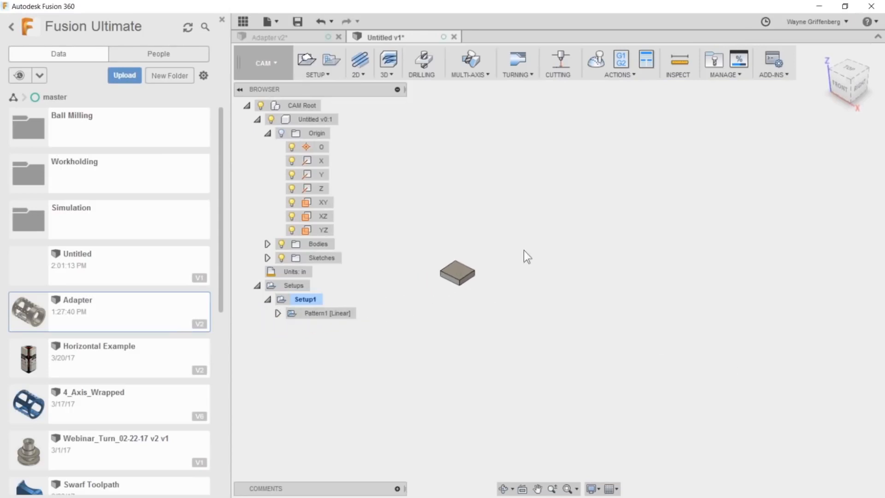
- Collapse the block's Origin folder in the browser tree and switch to the Adapter document
left_click(268, 134)
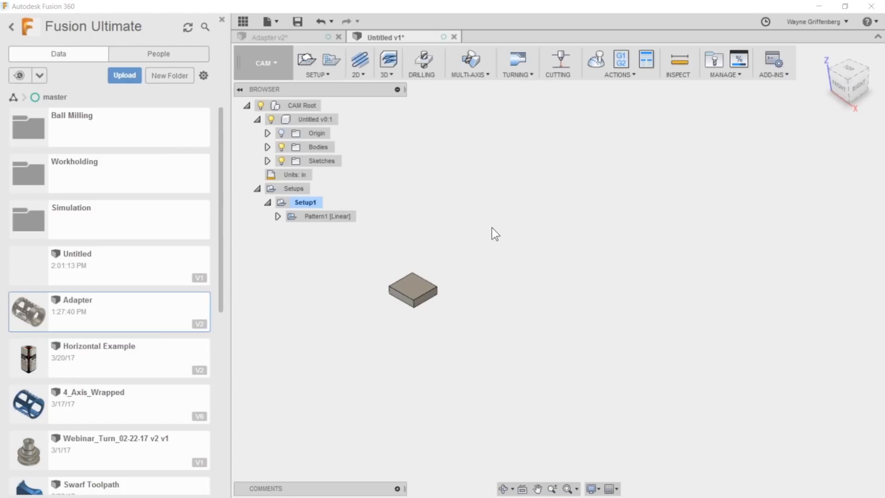
left_click(312, 41)
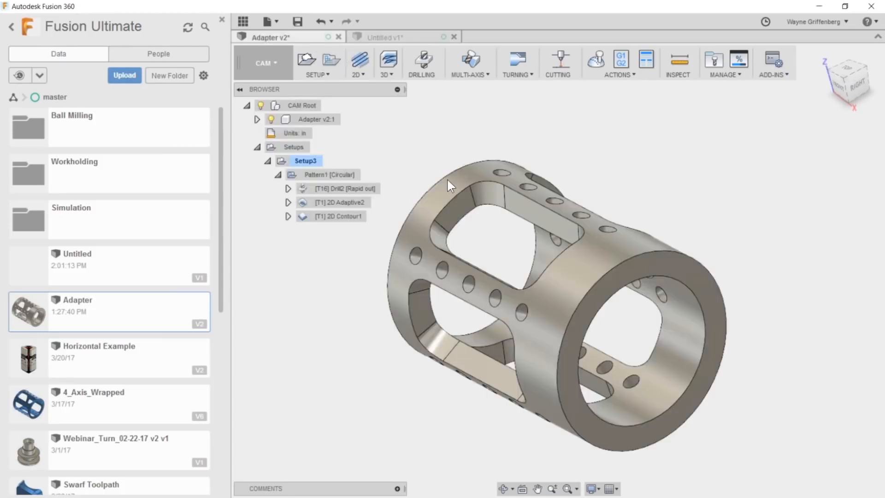